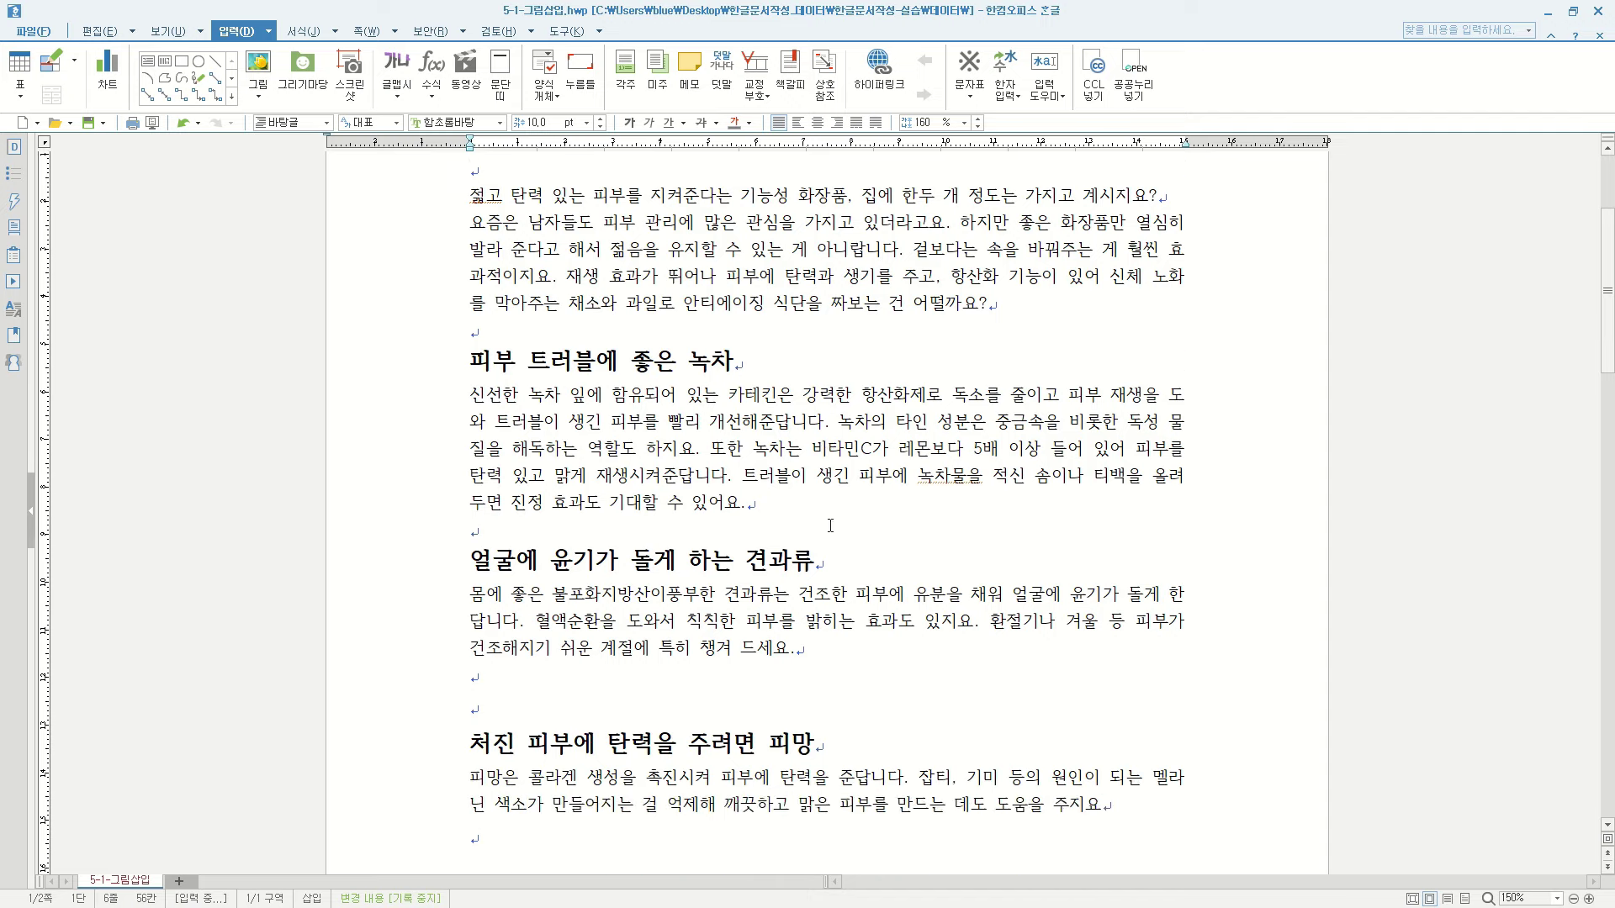
Step: Insert the picture 녹차.jpg on the empty line below the green tea paragraph, and delete it again
left_click(786, 286)
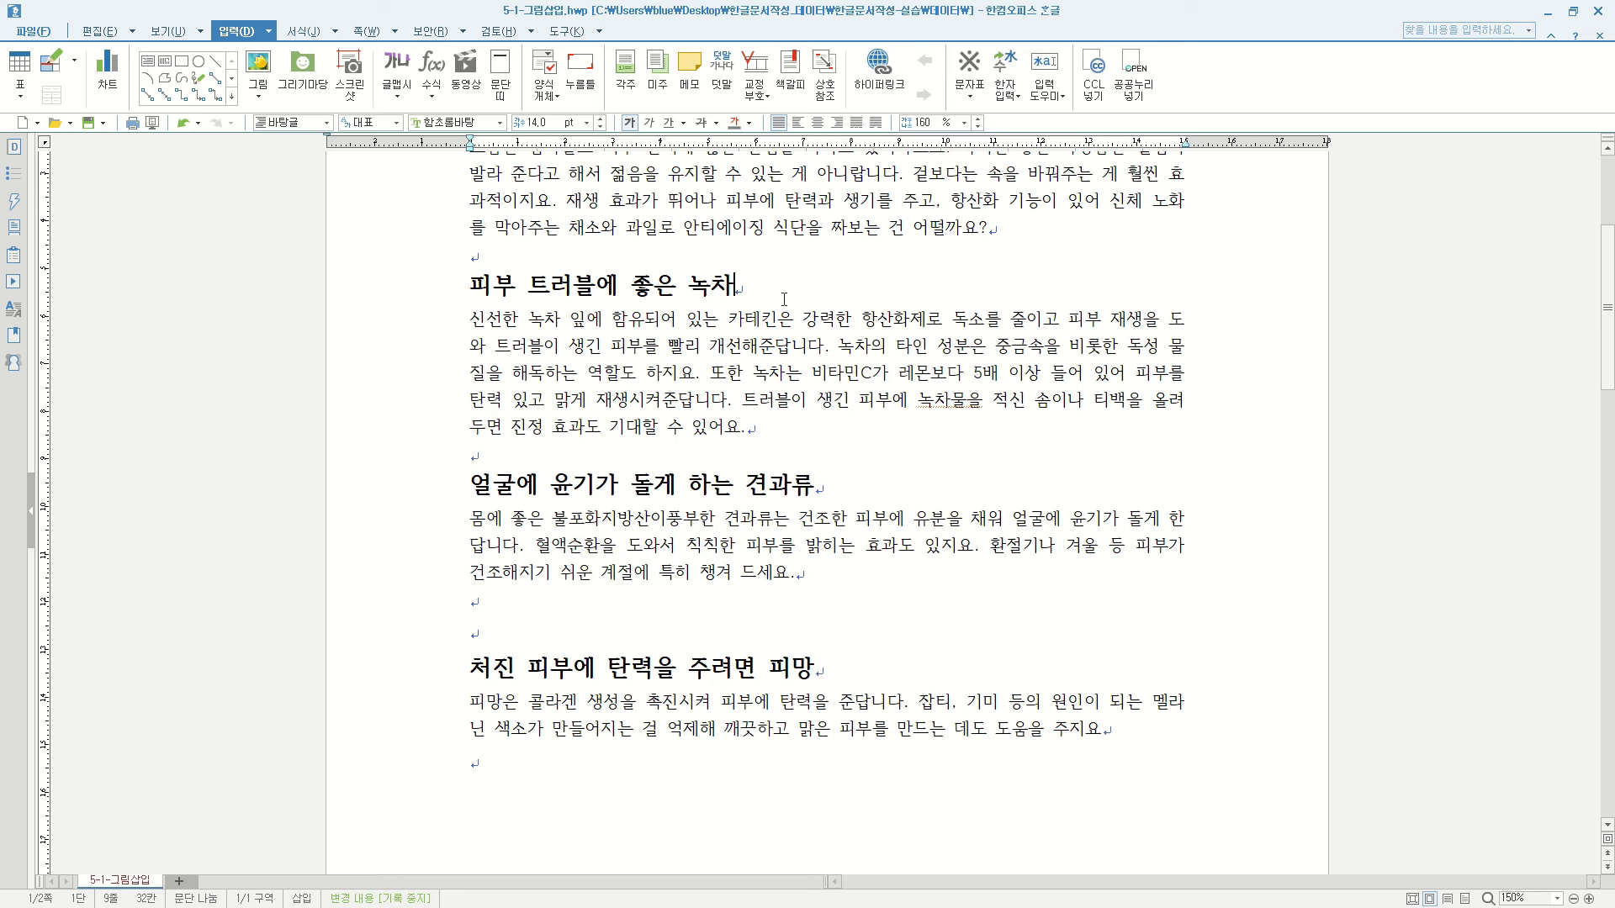
left_click(479, 459)
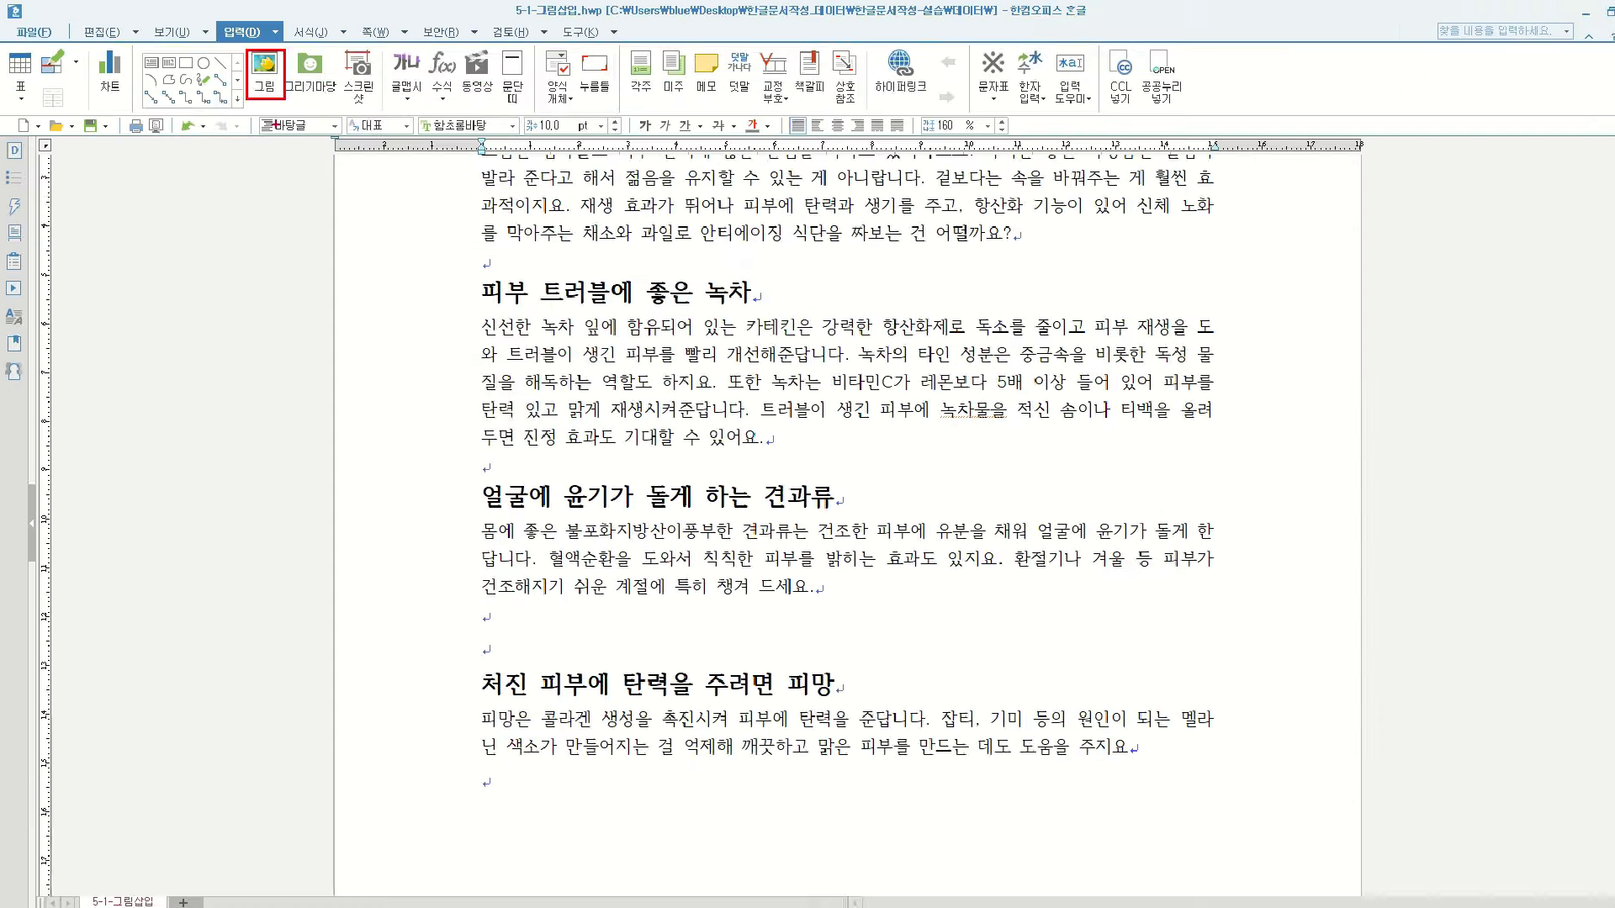
left_click(515, 139)
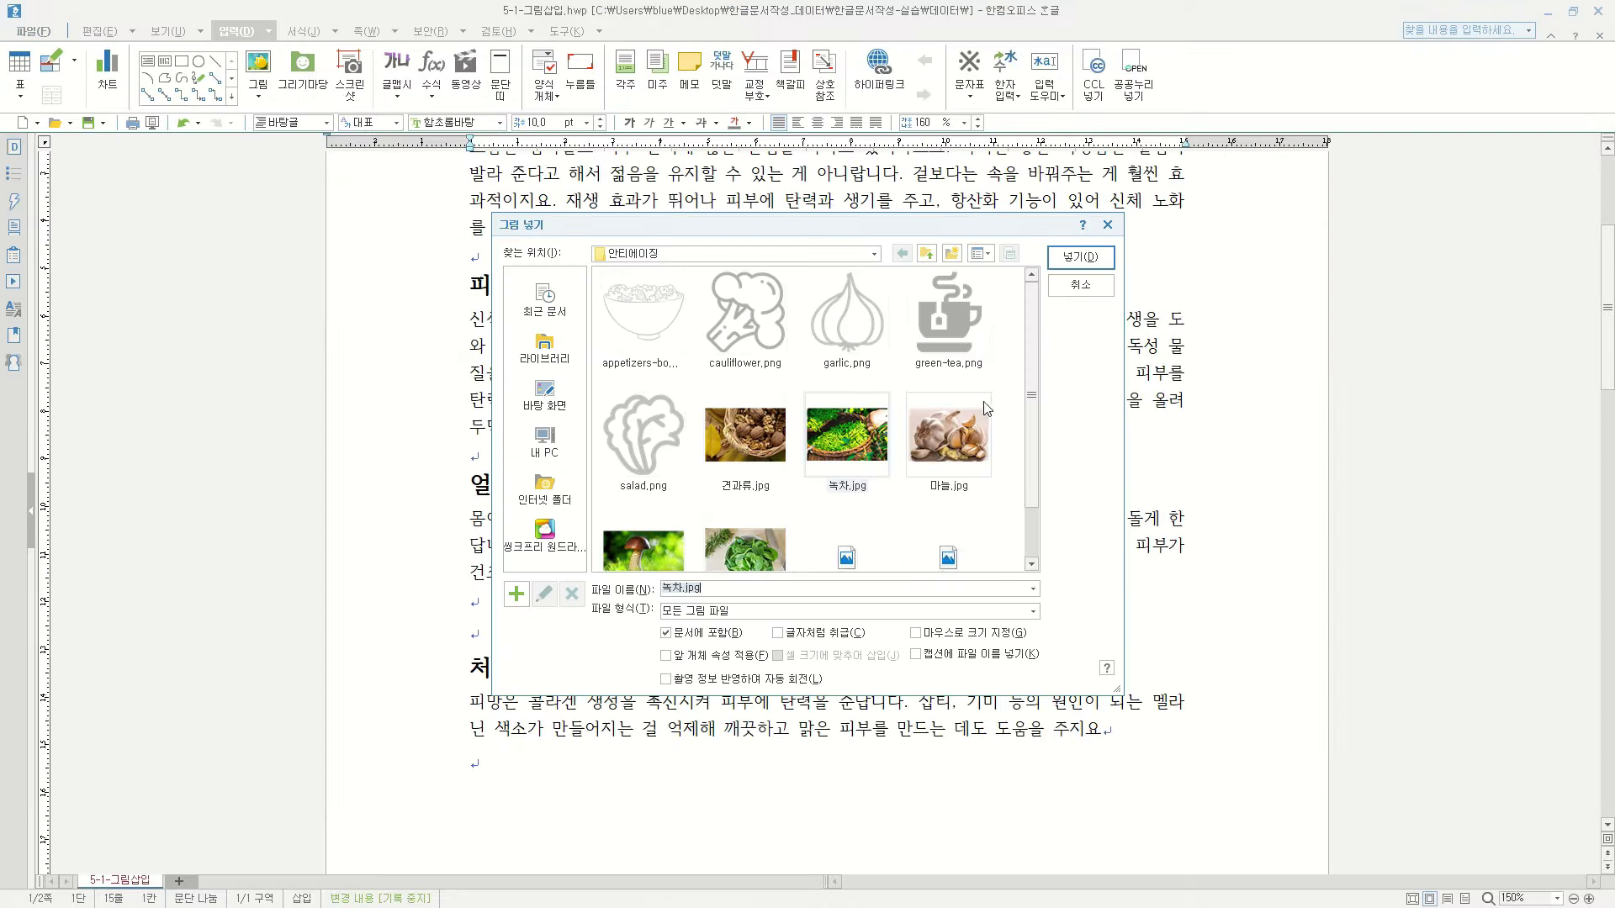
left_click(853, 446)
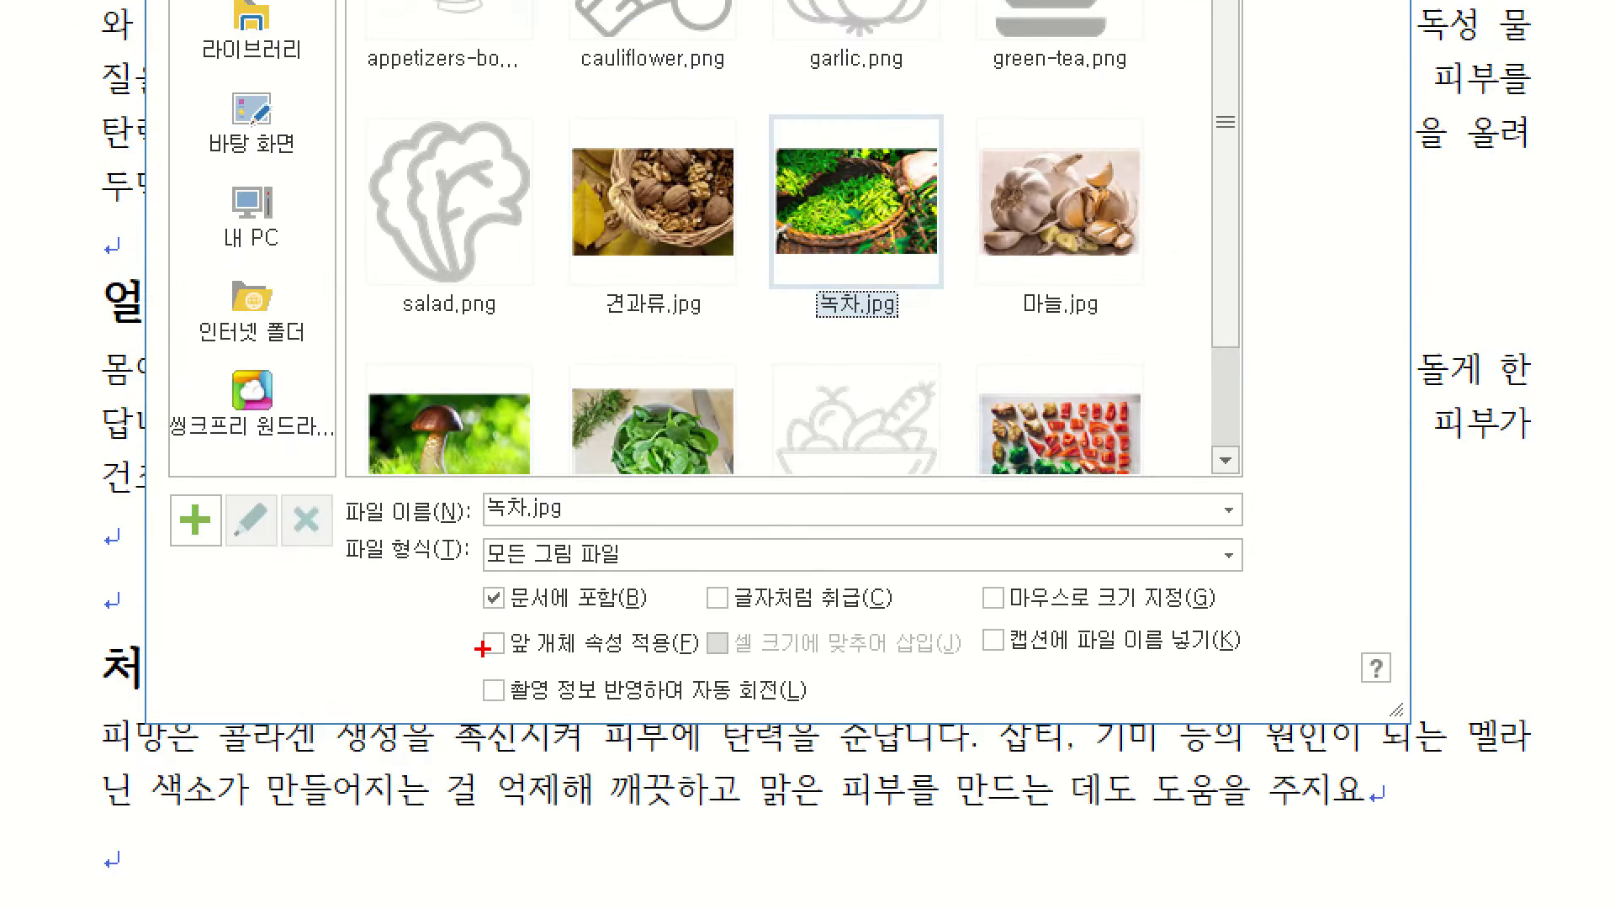
mouse_move(468, 574)
left_mouse_down()
mouse_move(484, 606)
mouse_move(659, 624)
left_mouse_up()
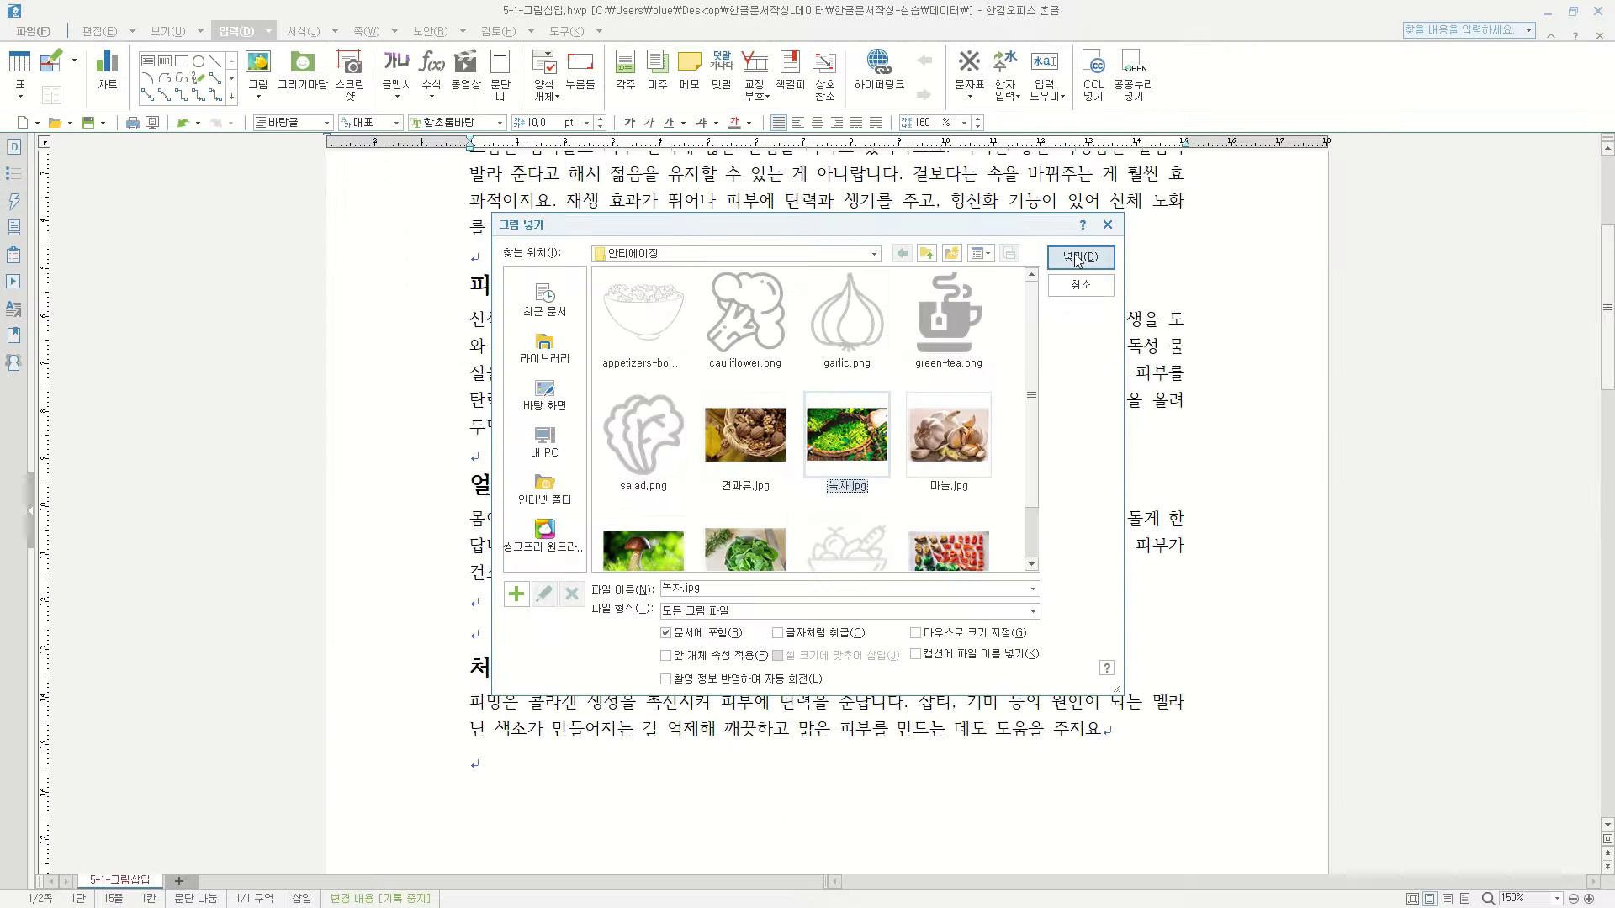
left_click(1076, 257)
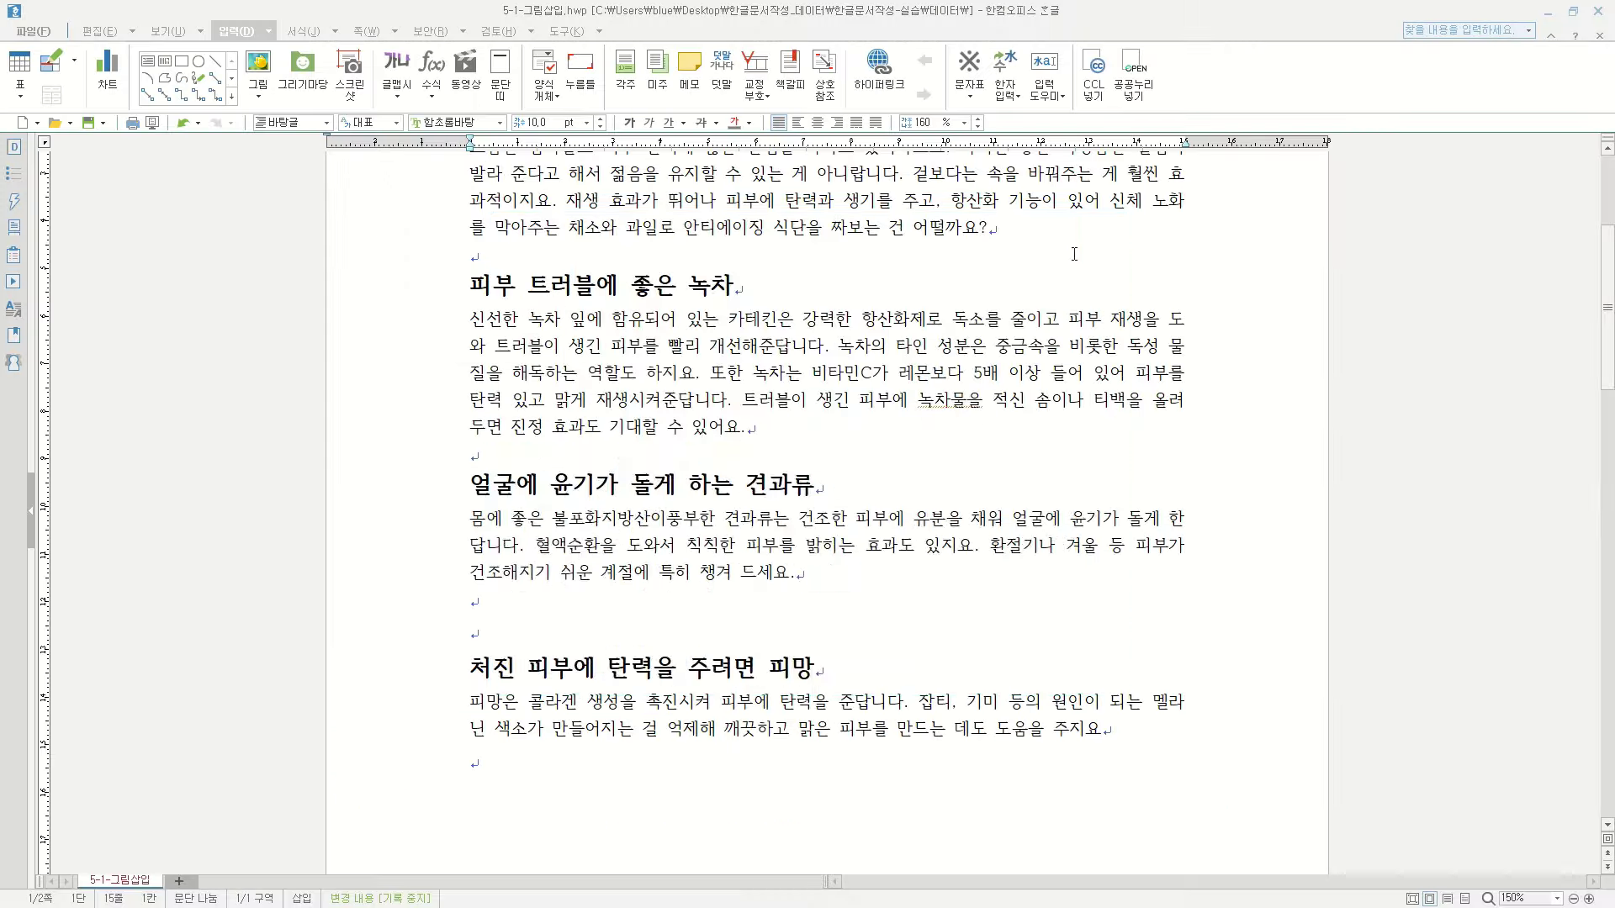
scroll(689, 538, "down", 1)
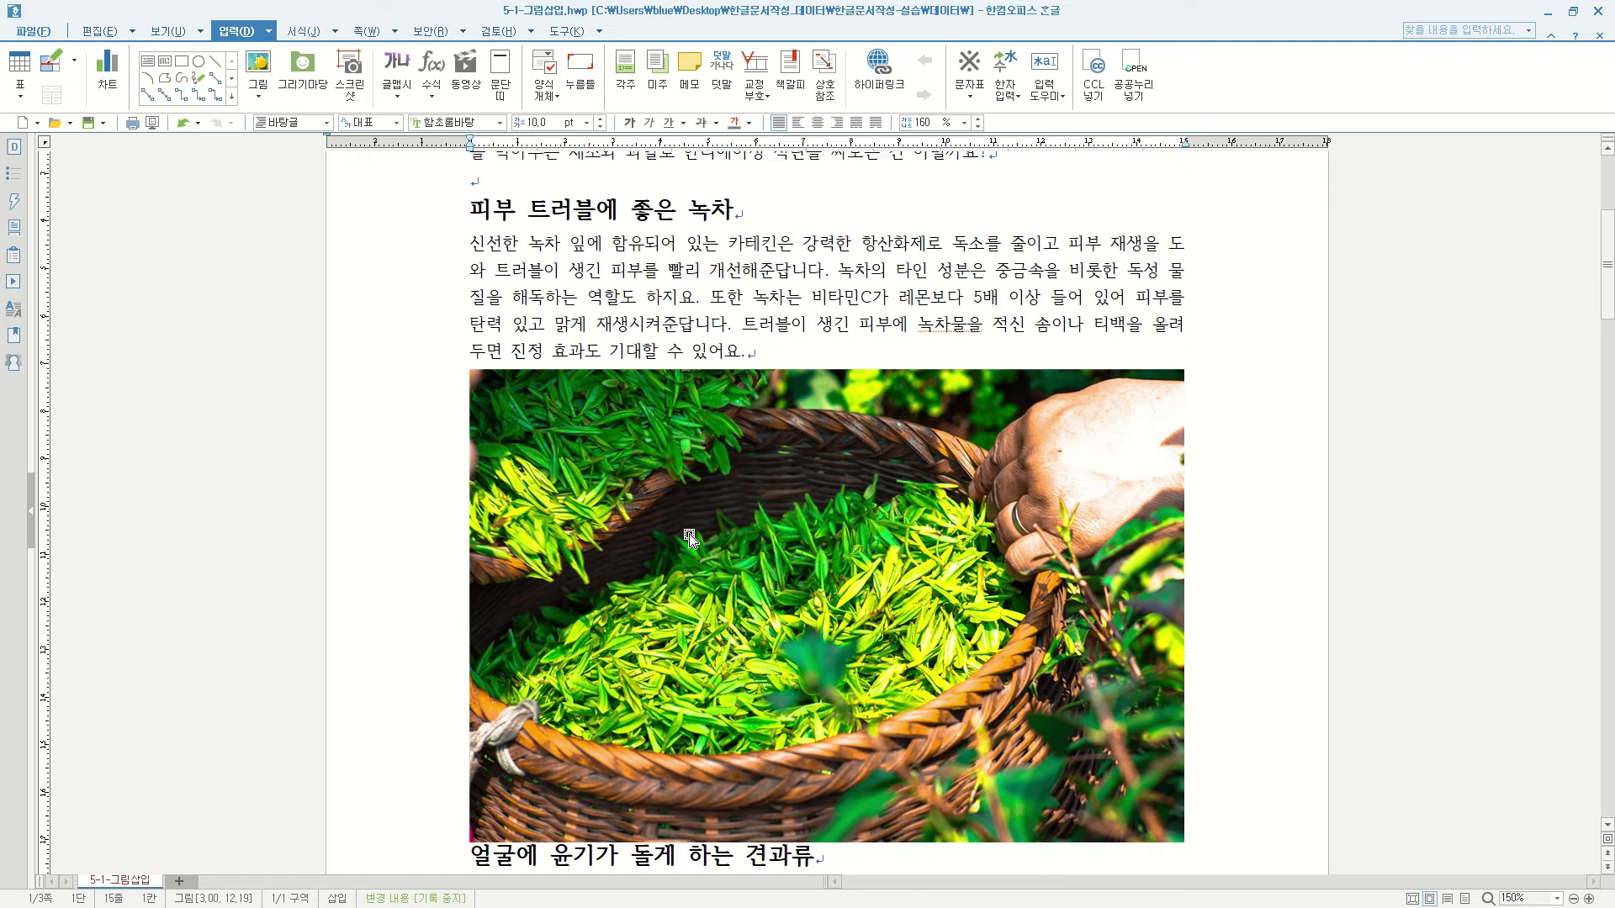
scroll(689, 538, "down", 1)
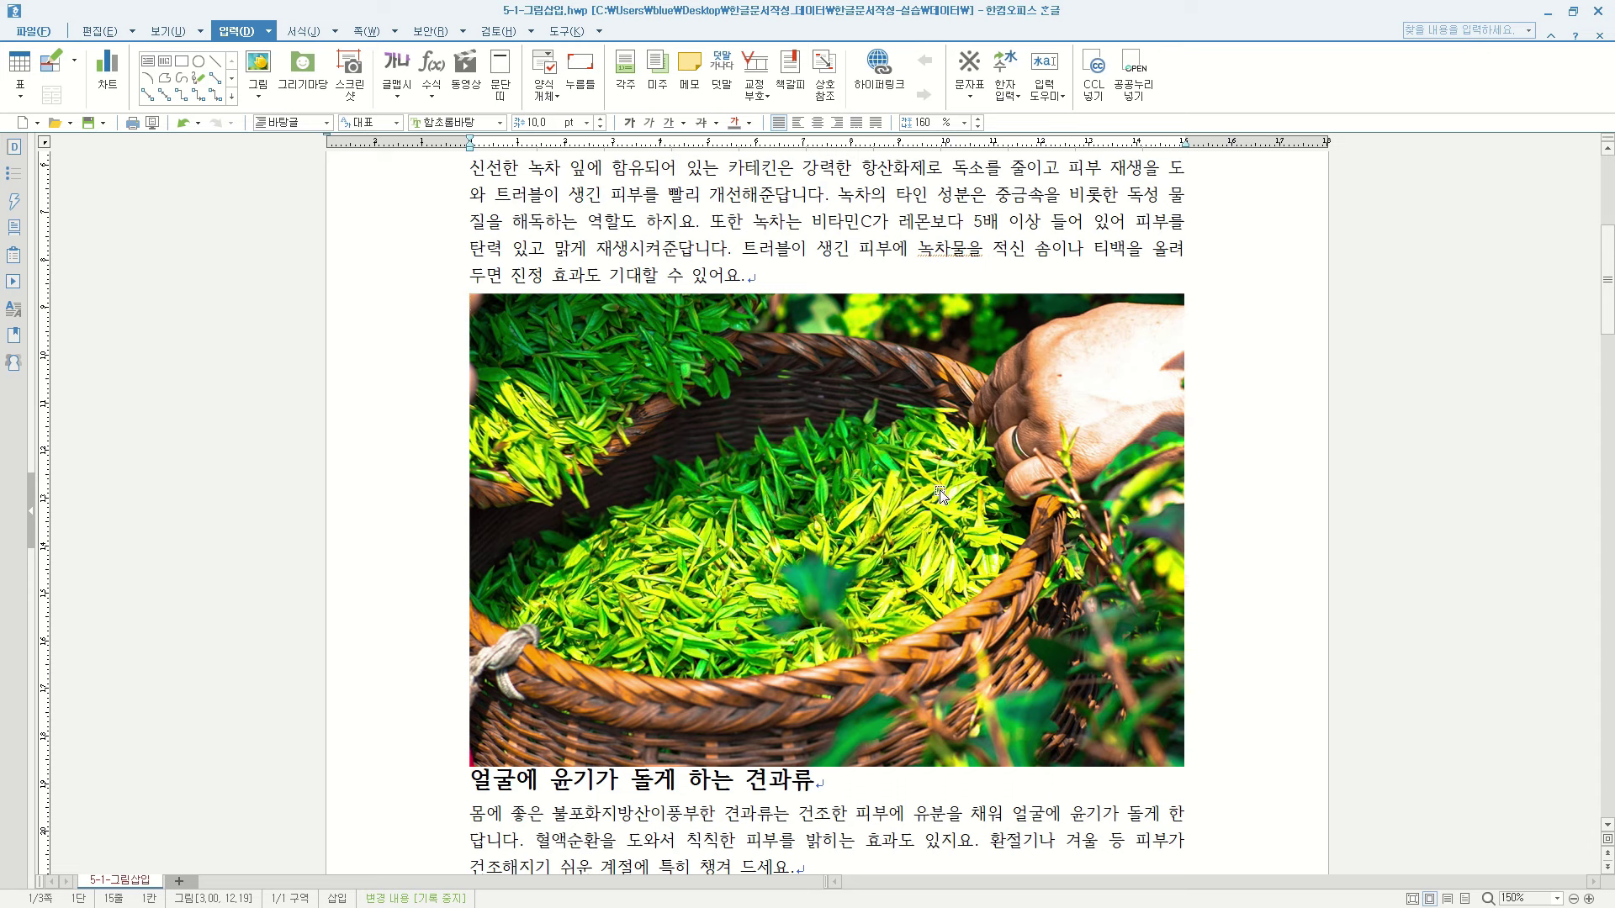
left_click(802, 435)
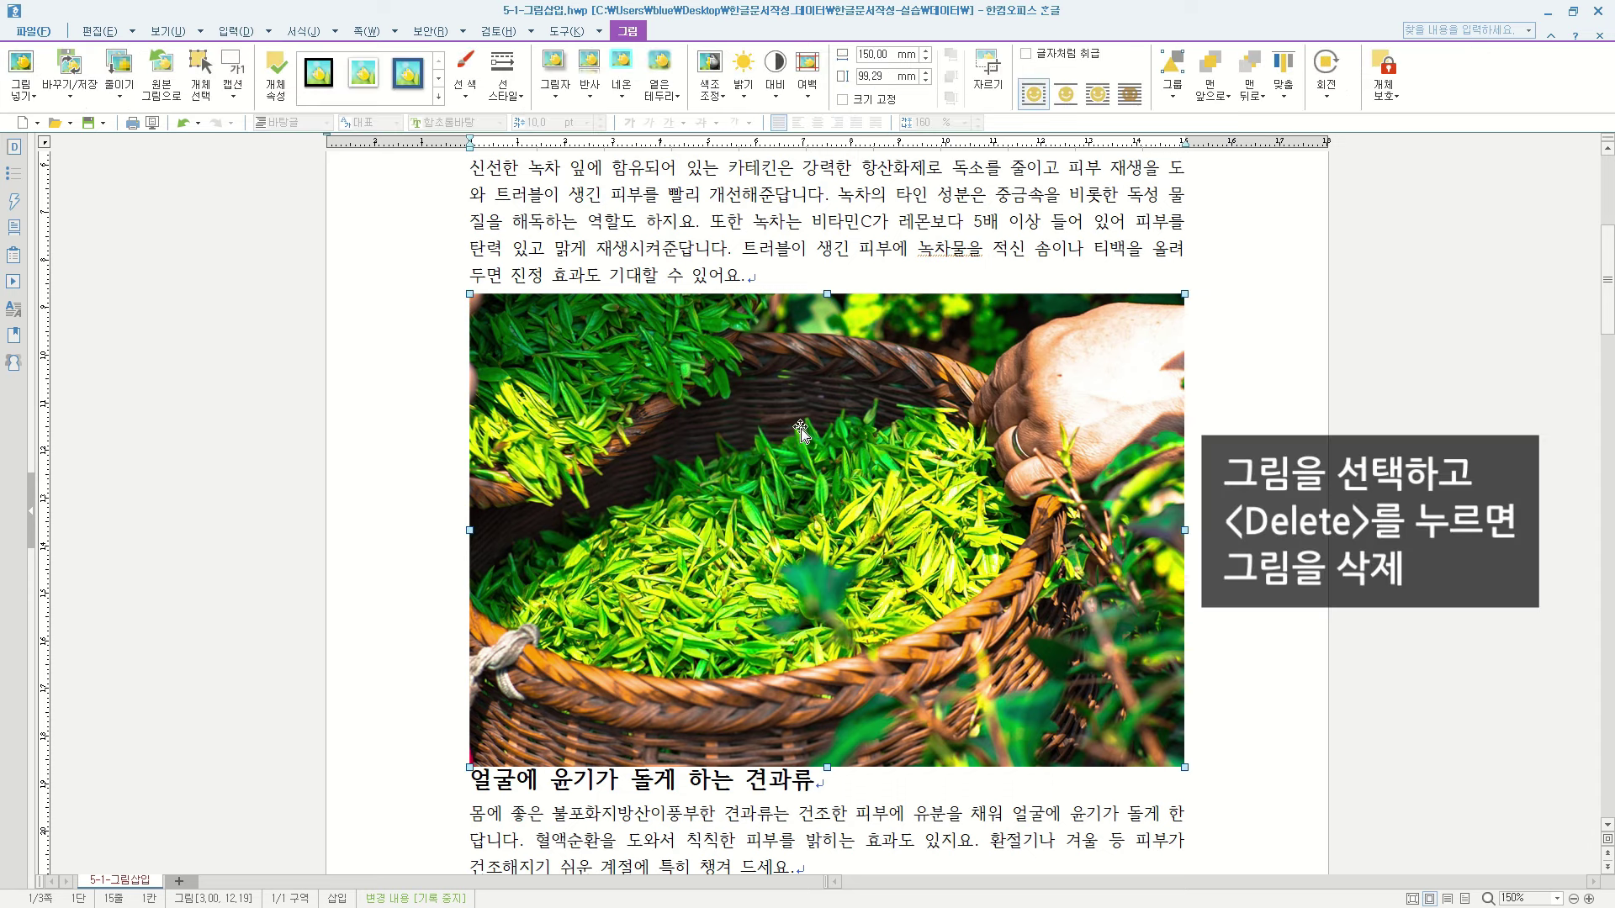
key("Delete")
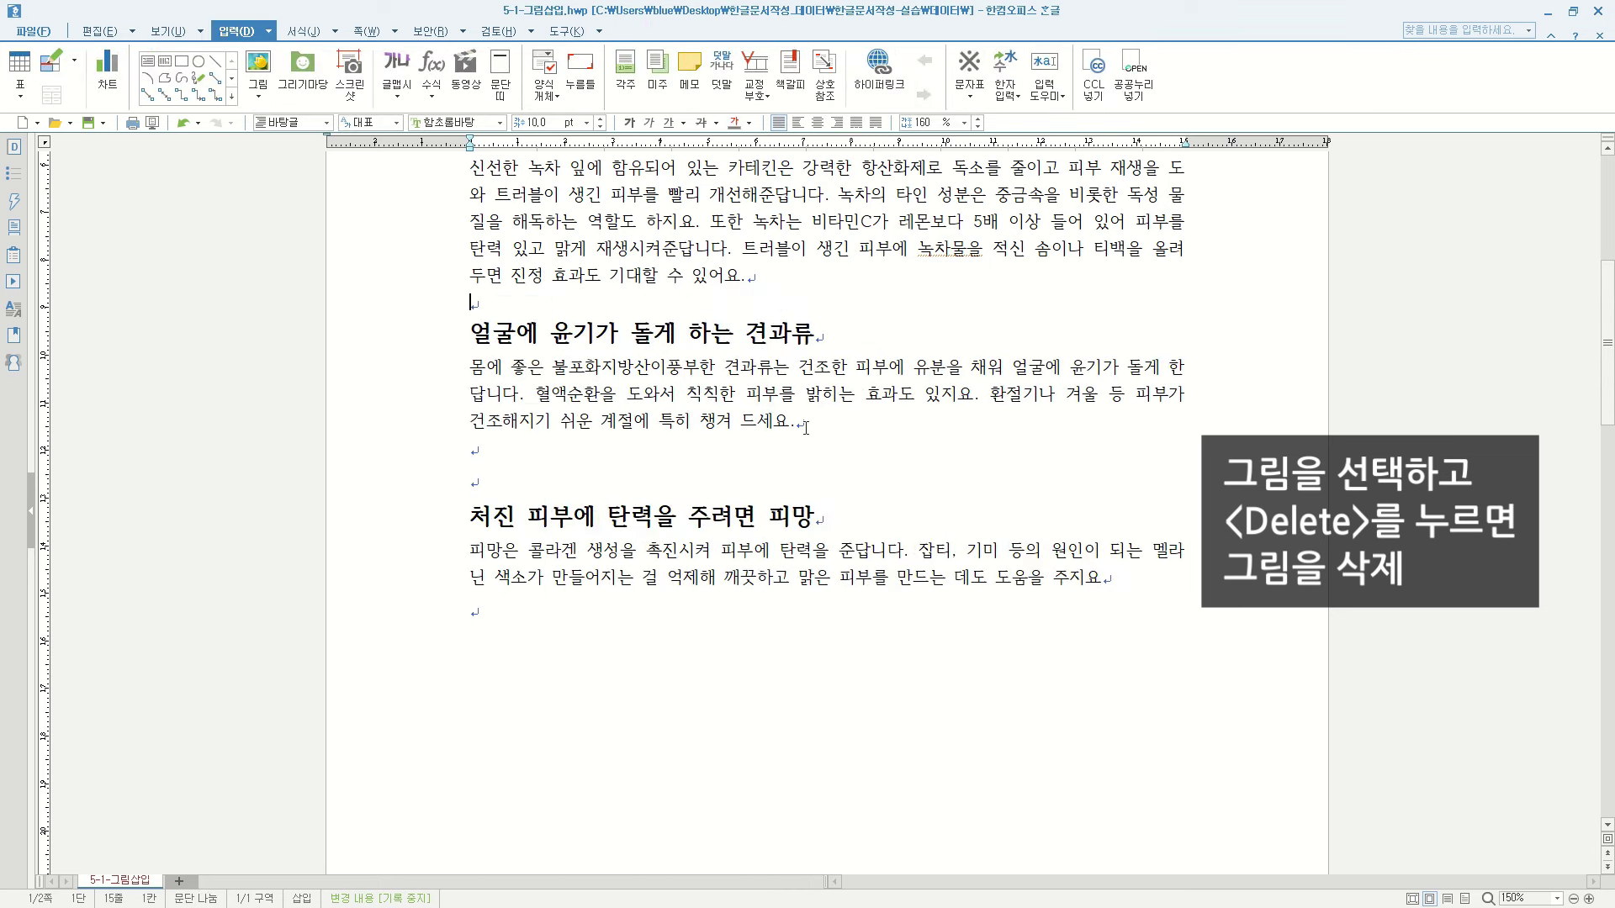
Step: Insert 녹차.jpg below the green tea paragraph with the size-by-mouse option enabled, drawing it about 101 × 67 mm
left_click(258, 60)
left_click(850, 448)
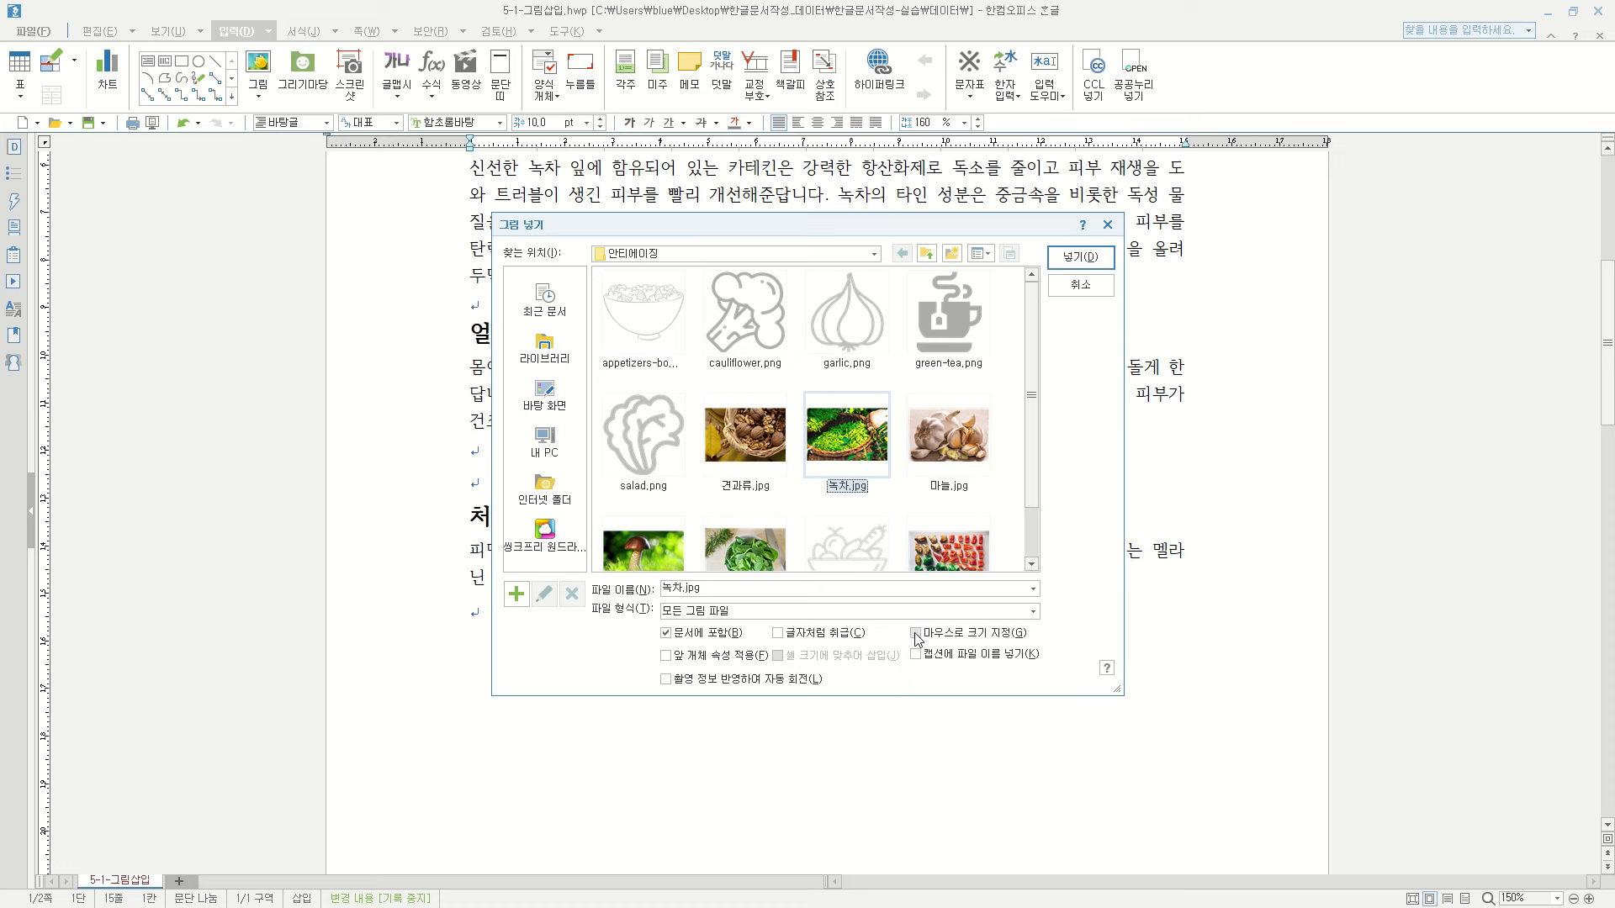
left_click(815, 428)
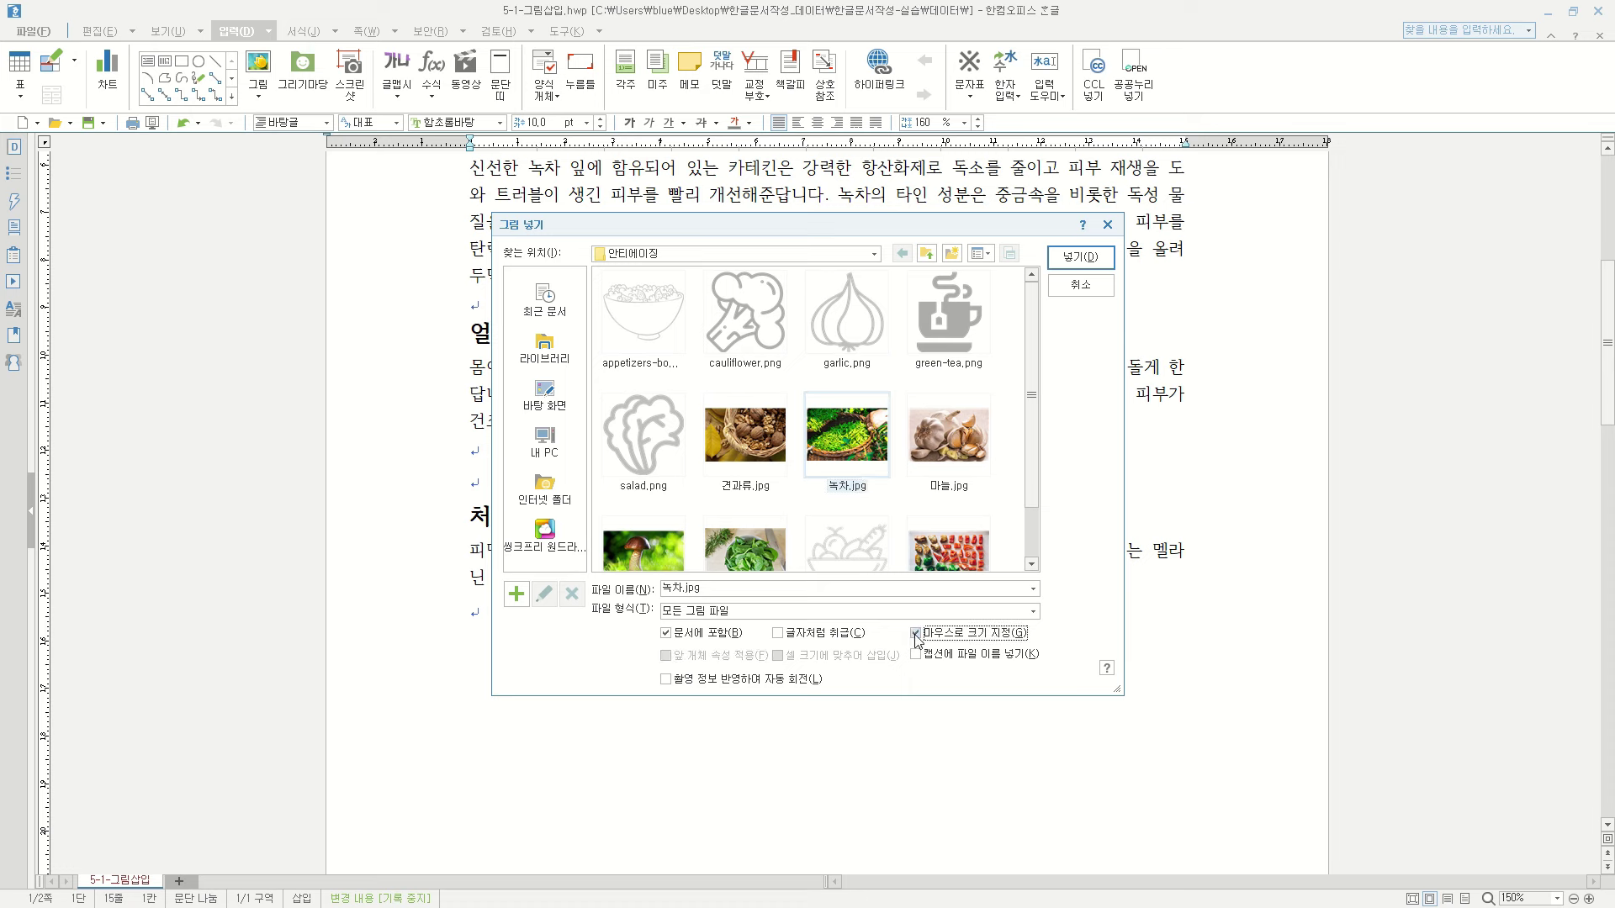
left_click(1081, 287)
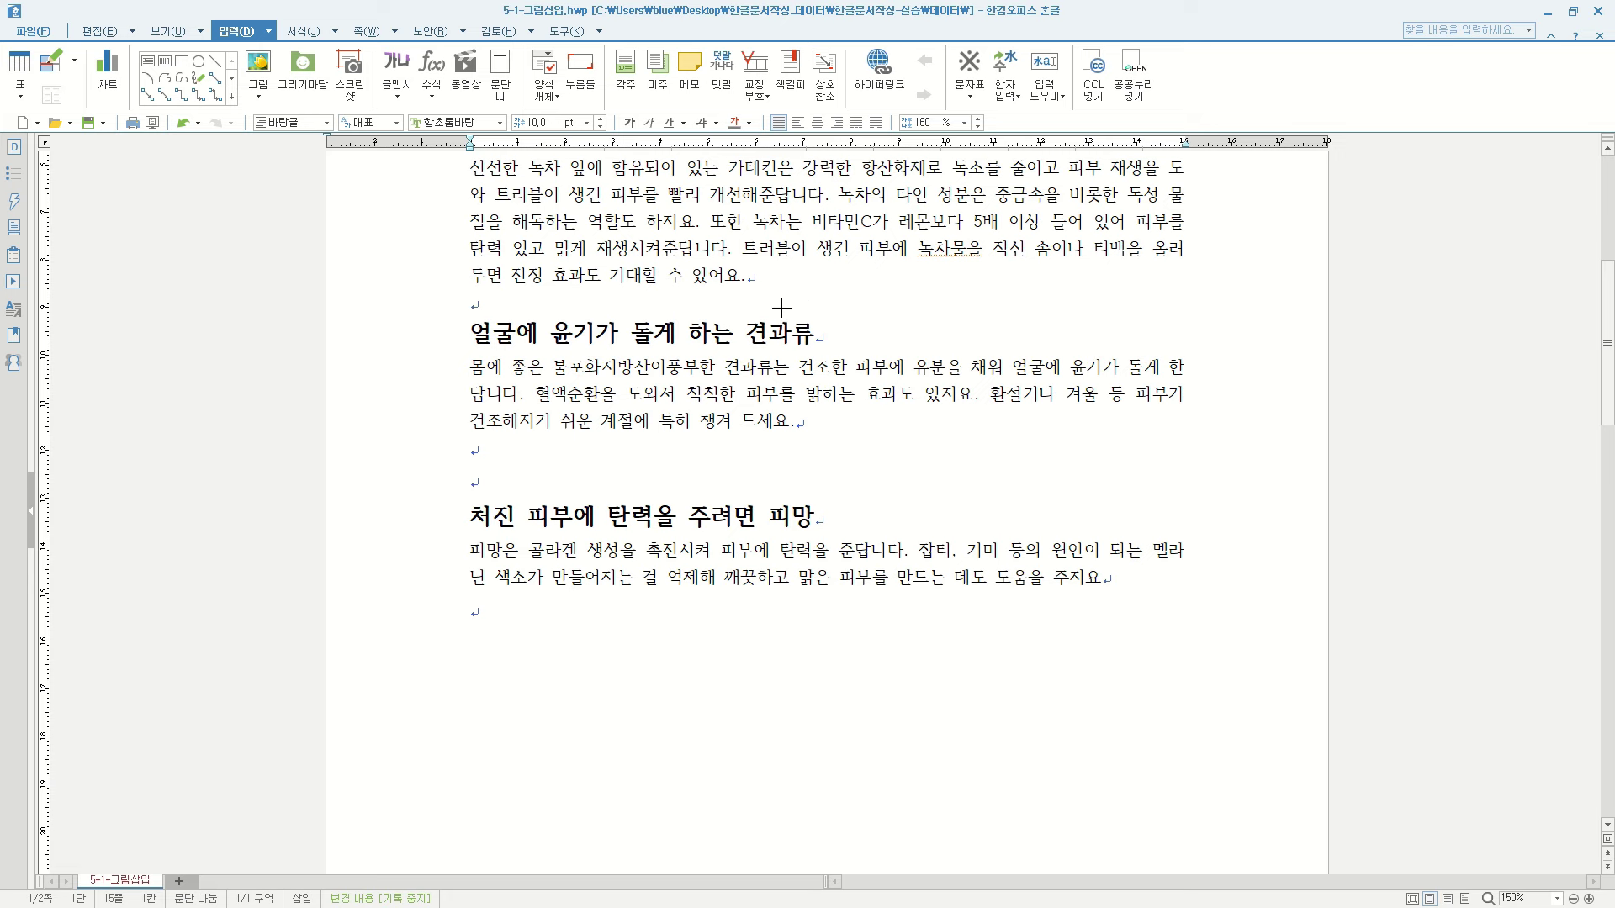
left_click_drag(474, 297, 953, 548)
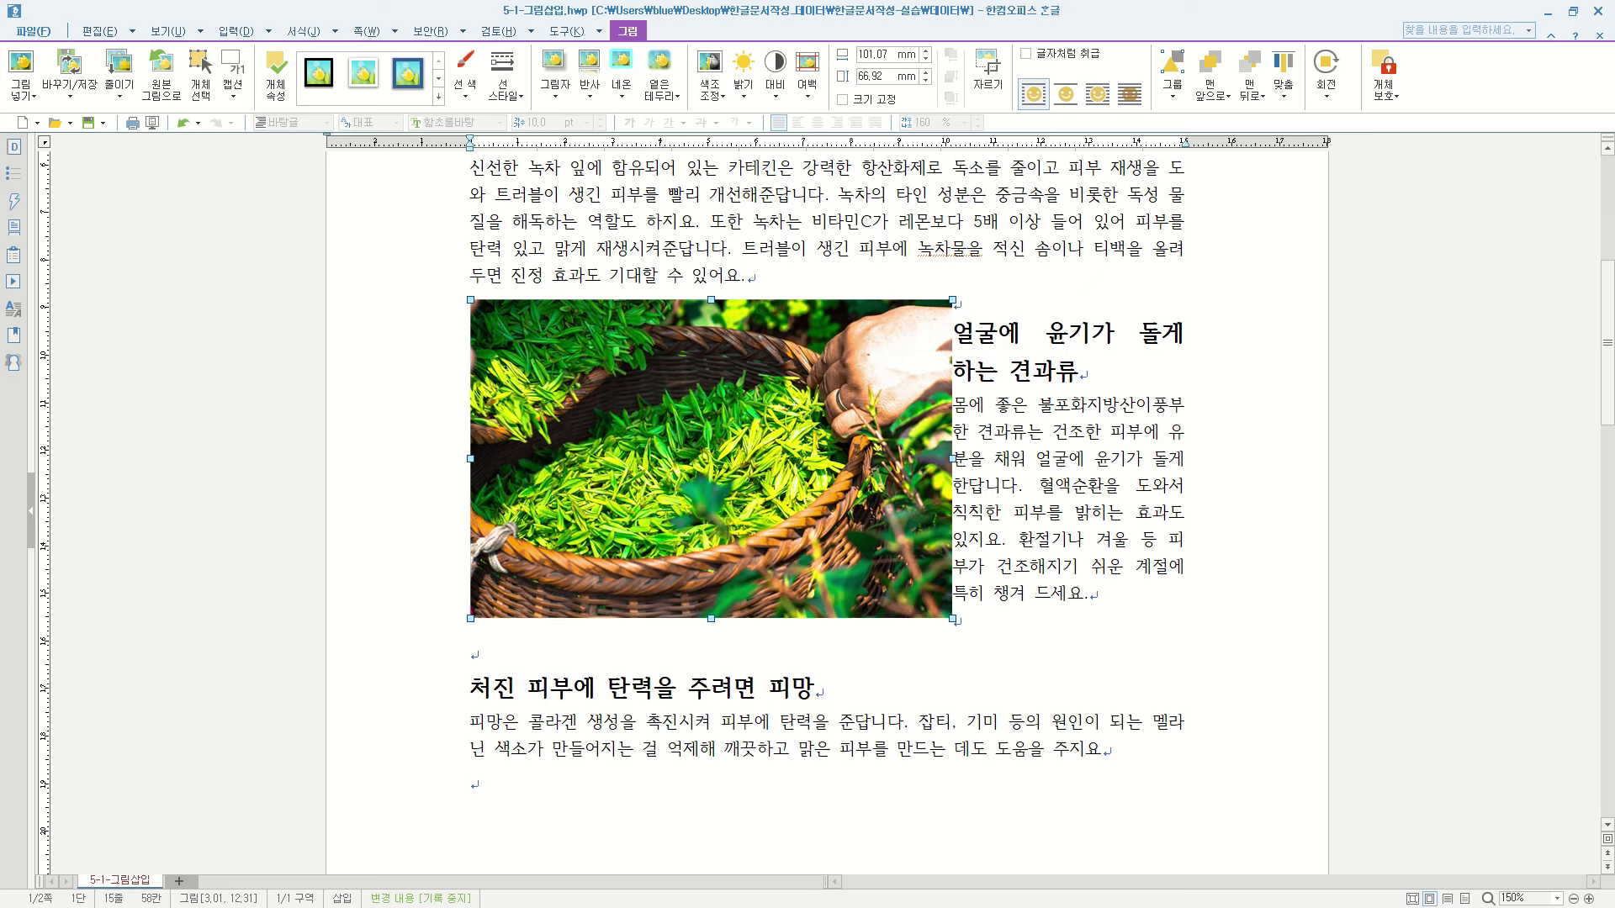
scroll(790, 604, "up", 3)
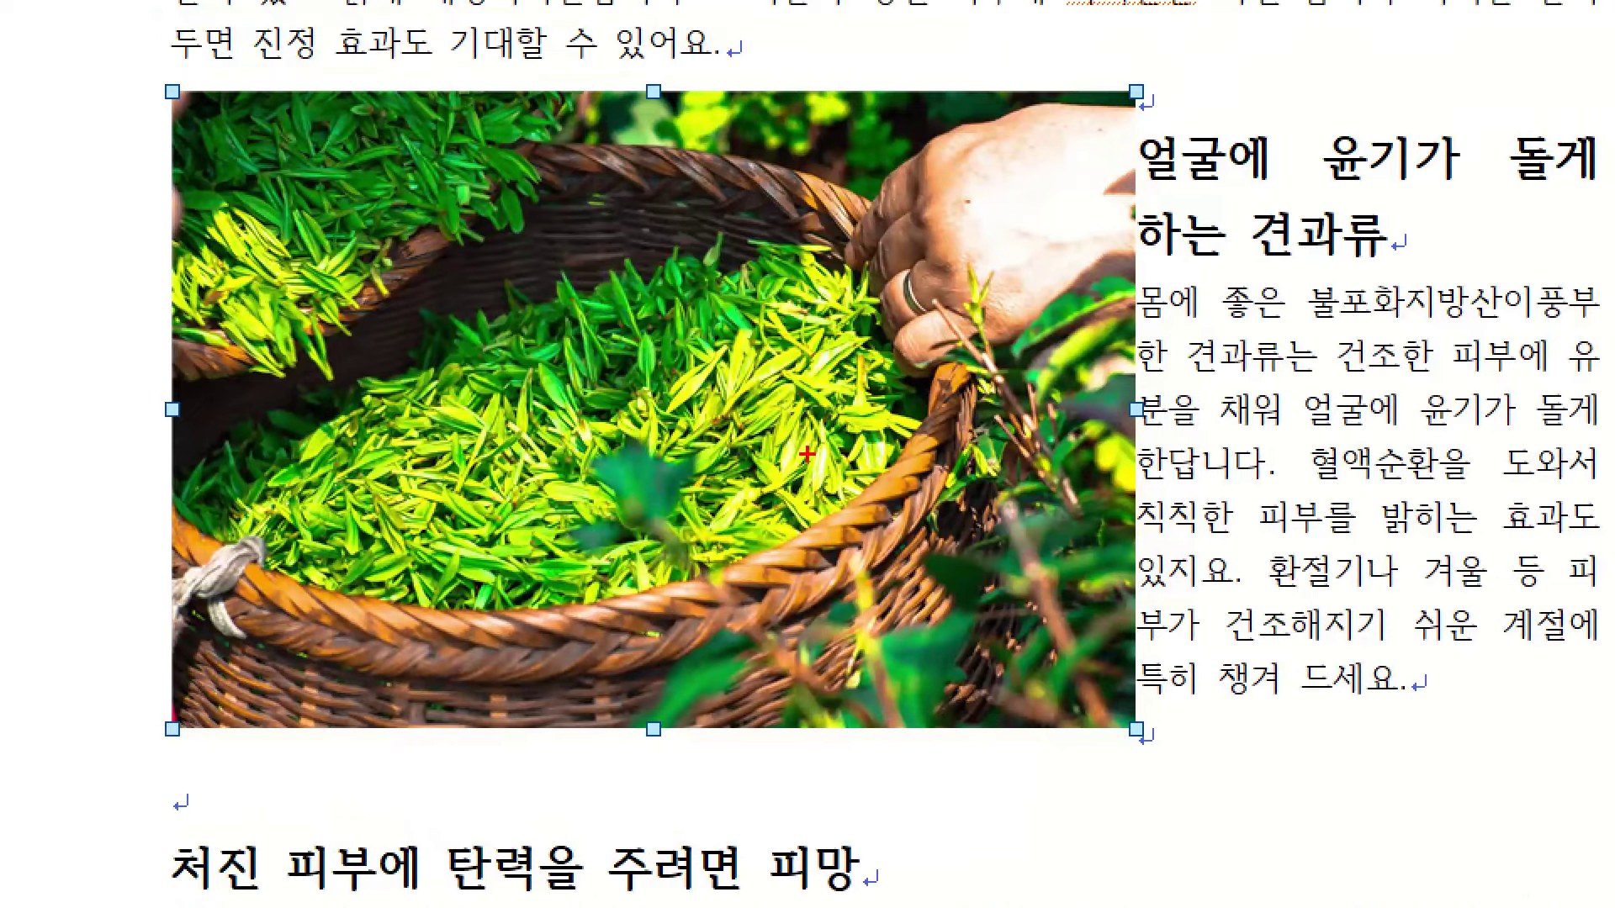
mouse_move(1154, 746)
left_mouse_down()
mouse_move(1139, 695)
mouse_move(1159, 761)
left_mouse_up()
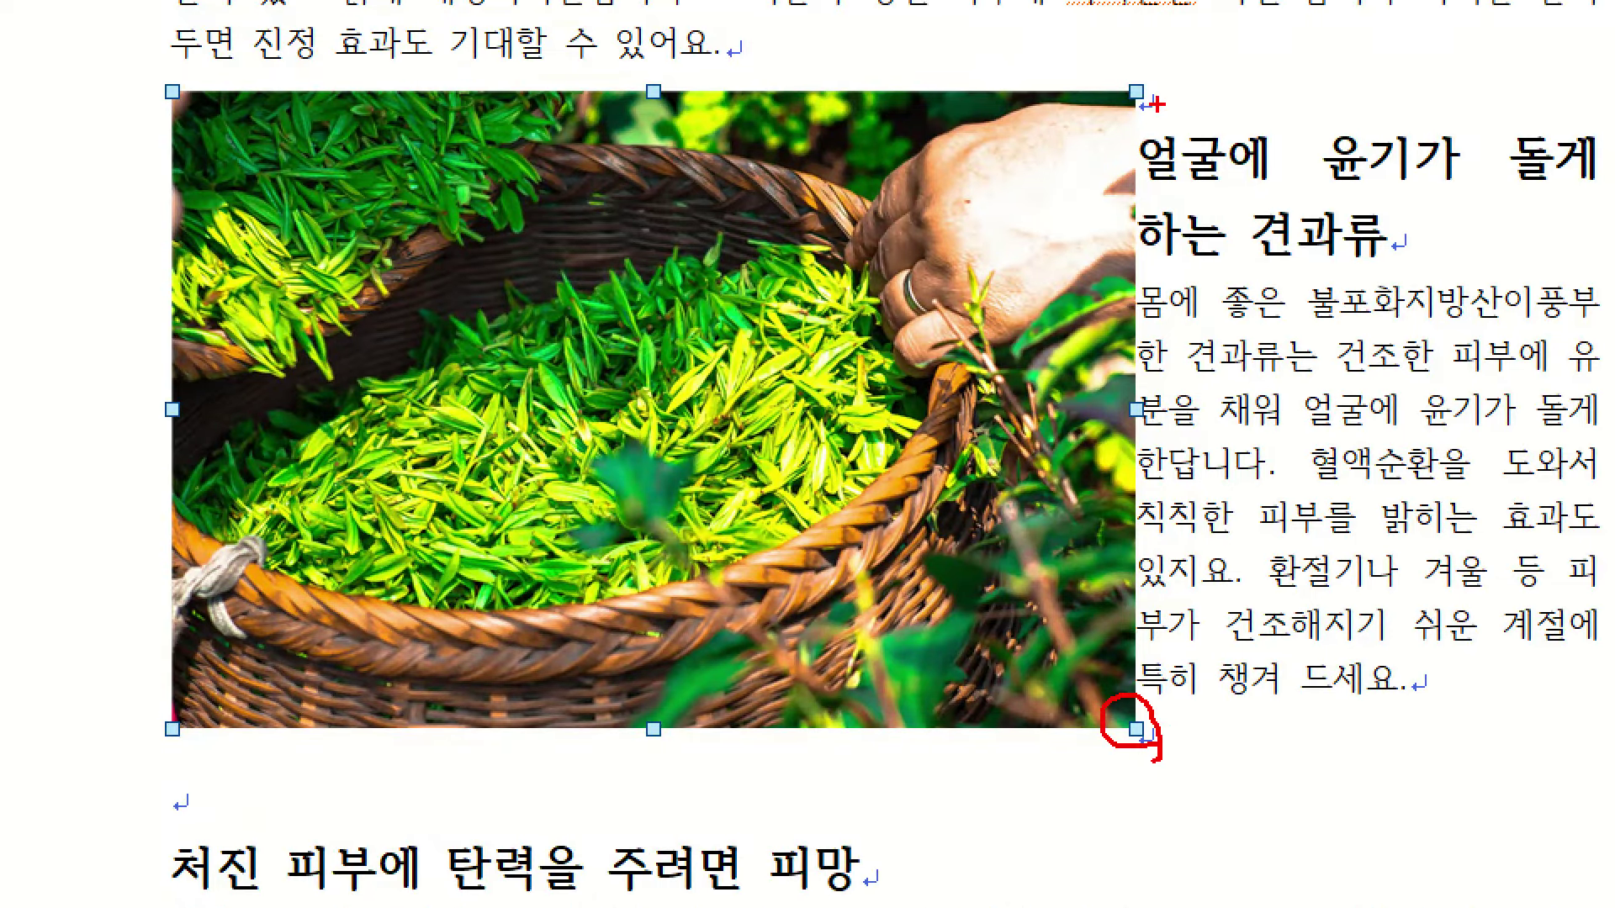
mouse_move(1144, 450)
left_mouse_down()
mouse_move(1109, 397)
mouse_move(1165, 446)
left_mouse_up()
mouse_move(1142, 120)
left_mouse_down()
mouse_move(1115, 56)
mouse_move(1157, 124)
left_mouse_up()
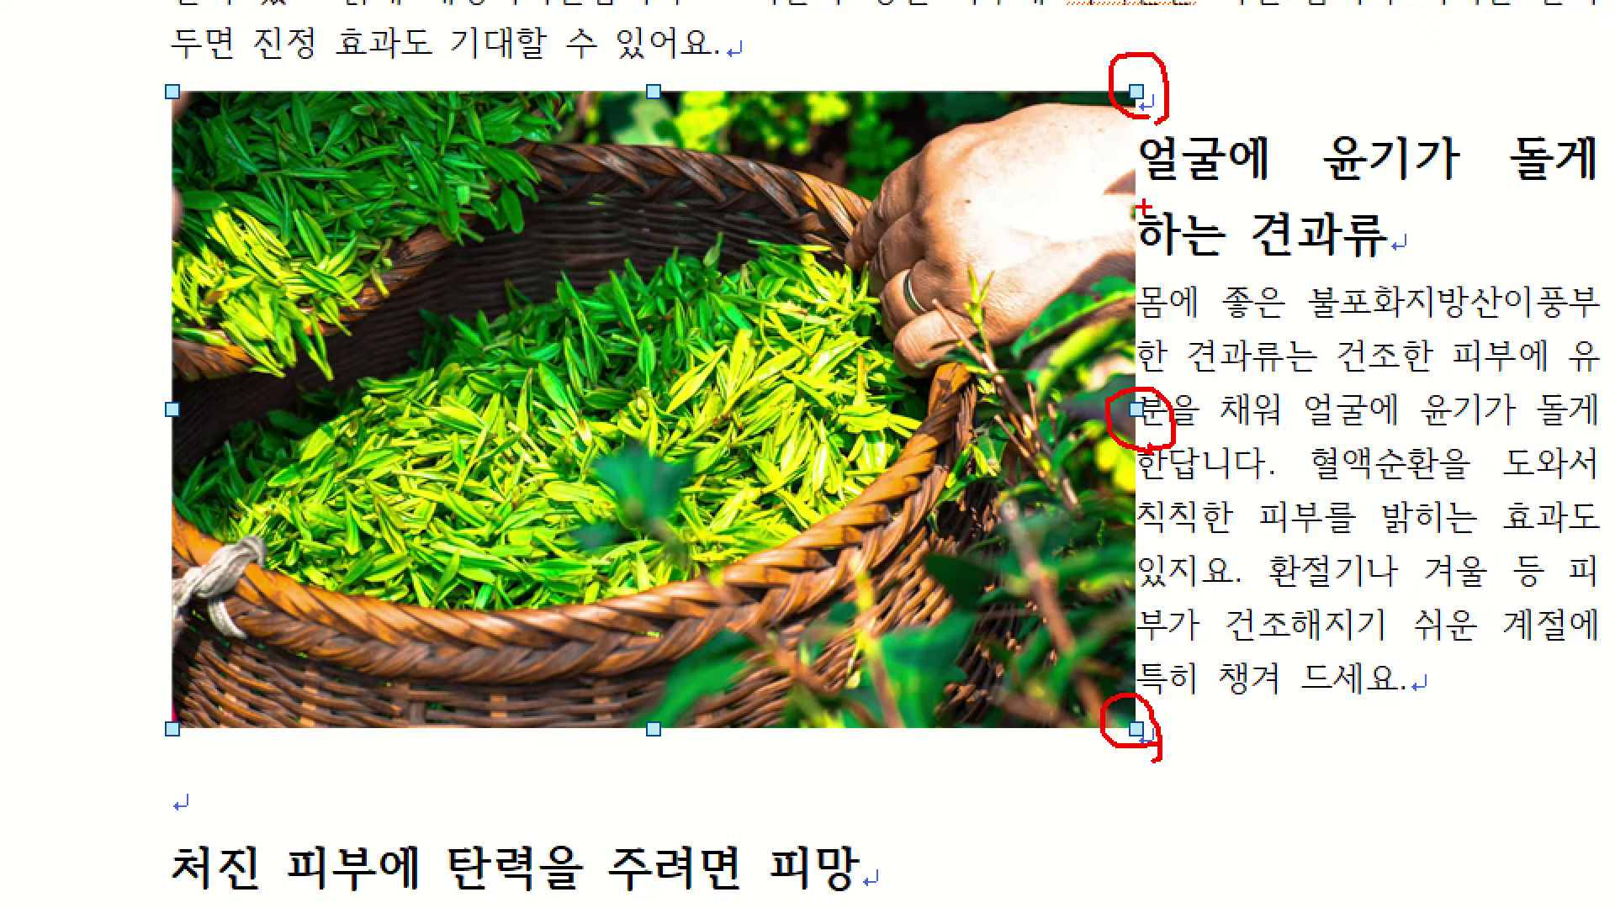
key("Escape")
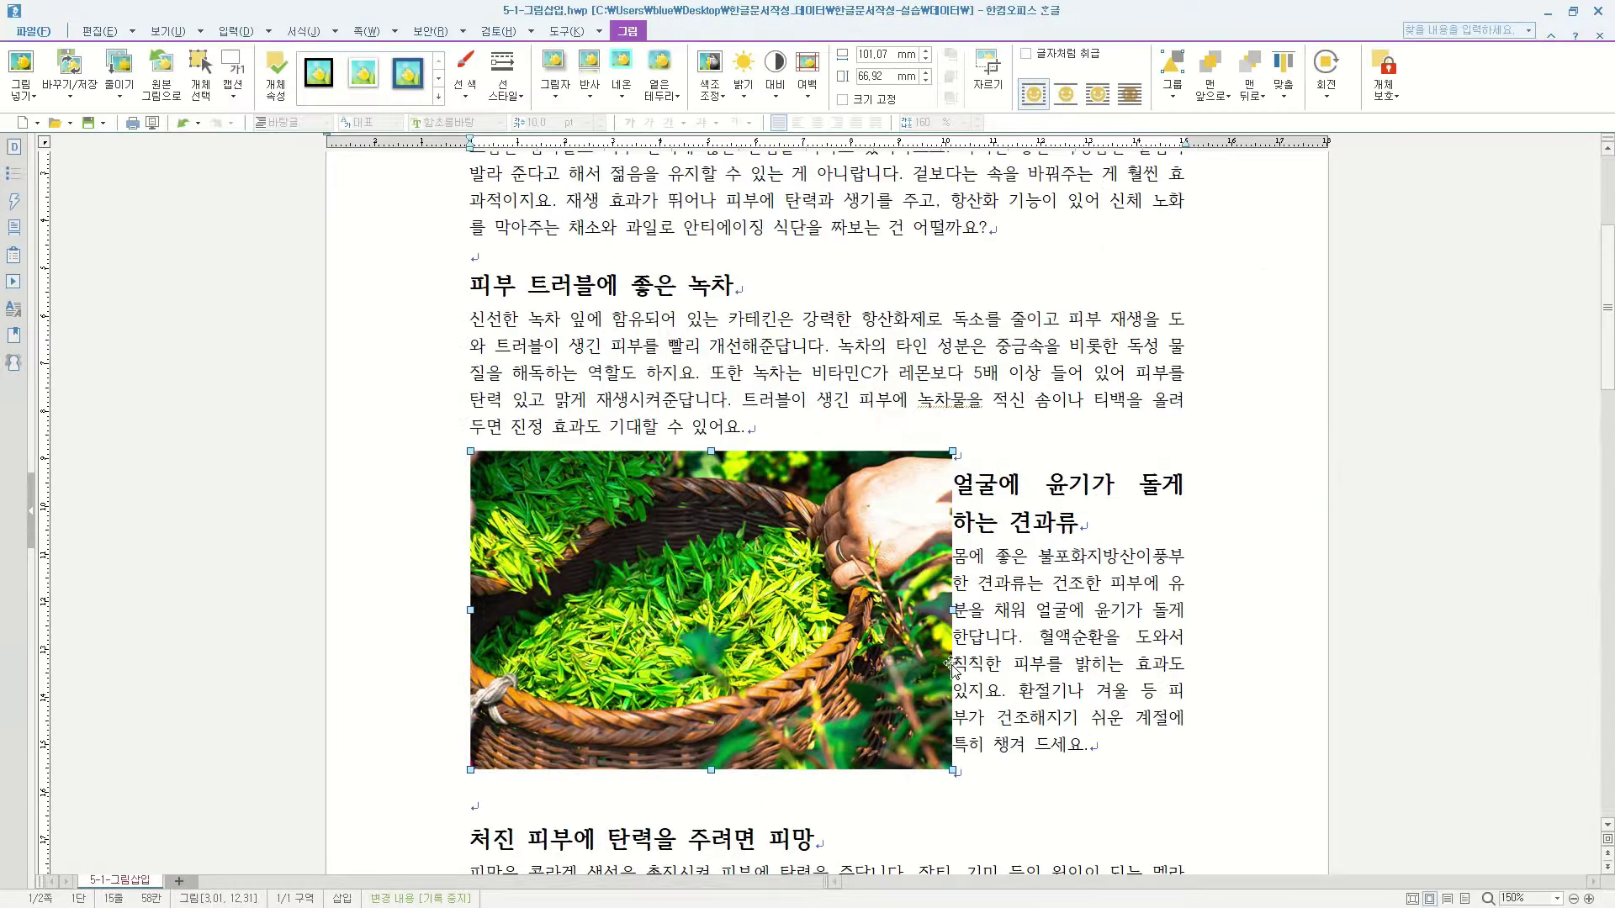
mouse_move(946, 765)
left_mouse_down()
mouse_move(964, 795)
mouse_move(941, 757)
left_mouse_up()
key("e")
mouse_move(932, 613)
left_mouse_down()
mouse_move(981, 614)
mouse_move(934, 630)
left_mouse_up()
mouse_move(711, 742)
left_mouse_down()
mouse_move(711, 822)
mouse_move(724, 803)
left_mouse_up()
key("Escape")
left_click_drag(924, 744, 996, 794)
key("Escape")
Step: Shrink the green tea picture proportionally from its corner to about 73 × 48 mm
left_click_drag(953, 770, 820, 682)
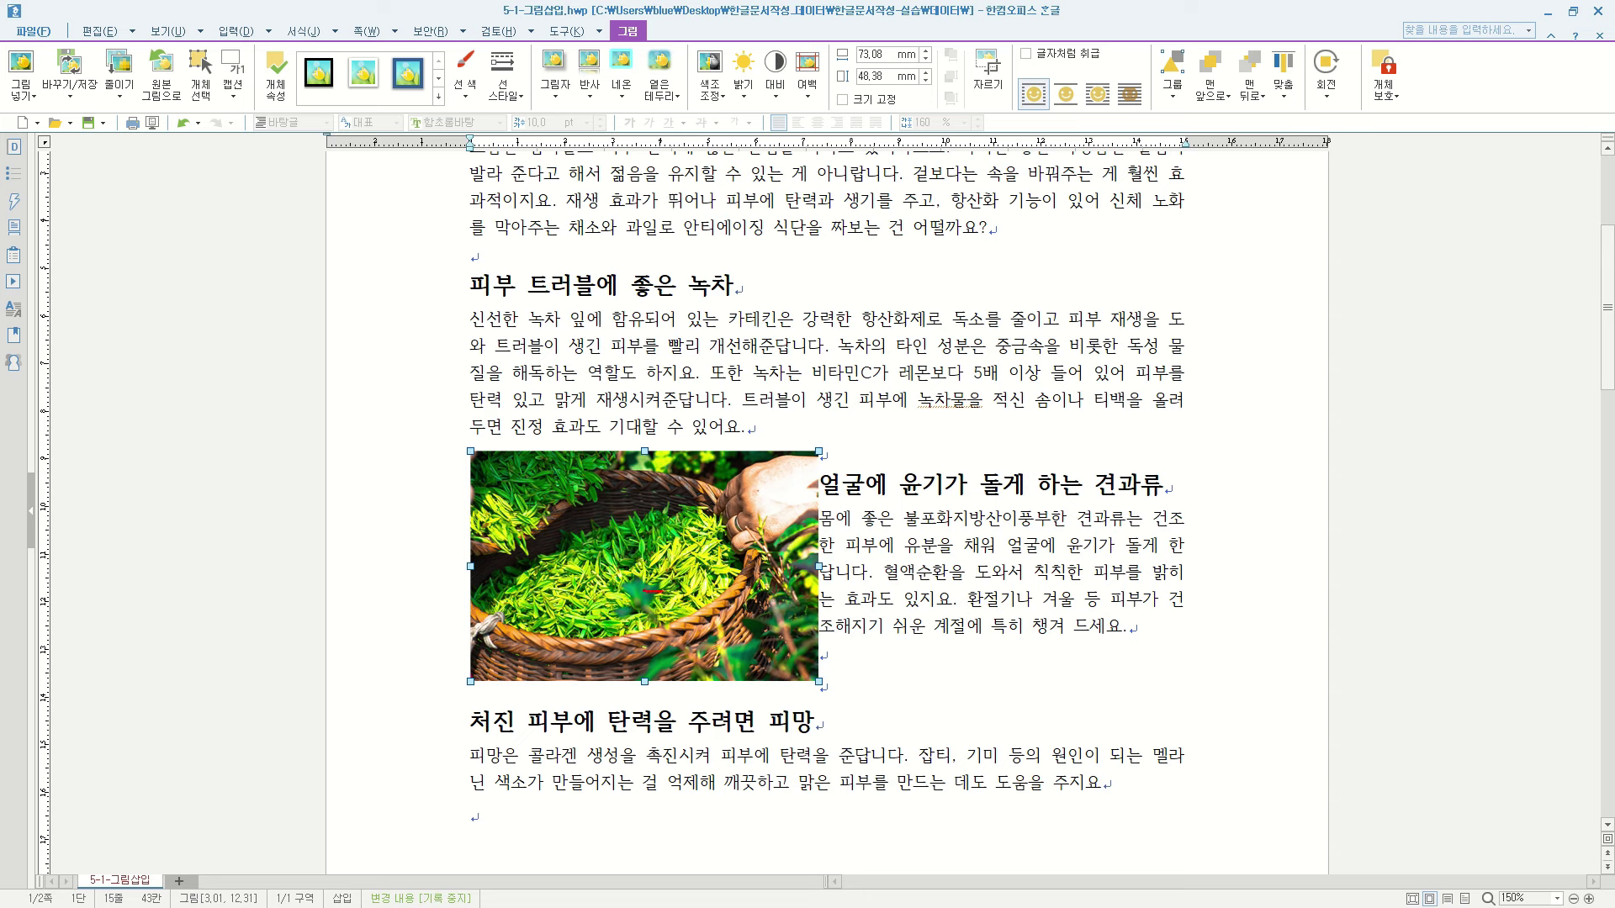
left_click_drag(638, 527, 664, 580)
left_click_drag(861, 334, 862, 445)
left_click_drag(825, 388, 913, 380)
mouse_move(841, 332)
left_mouse_down()
mouse_move(860, 351)
mouse_move(880, 345)
mouse_move(820, 414)
left_mouse_up()
mouse_move(898, 365)
left_mouse_down()
mouse_move(919, 380)
mouse_move(871, 427)
left_mouse_up()
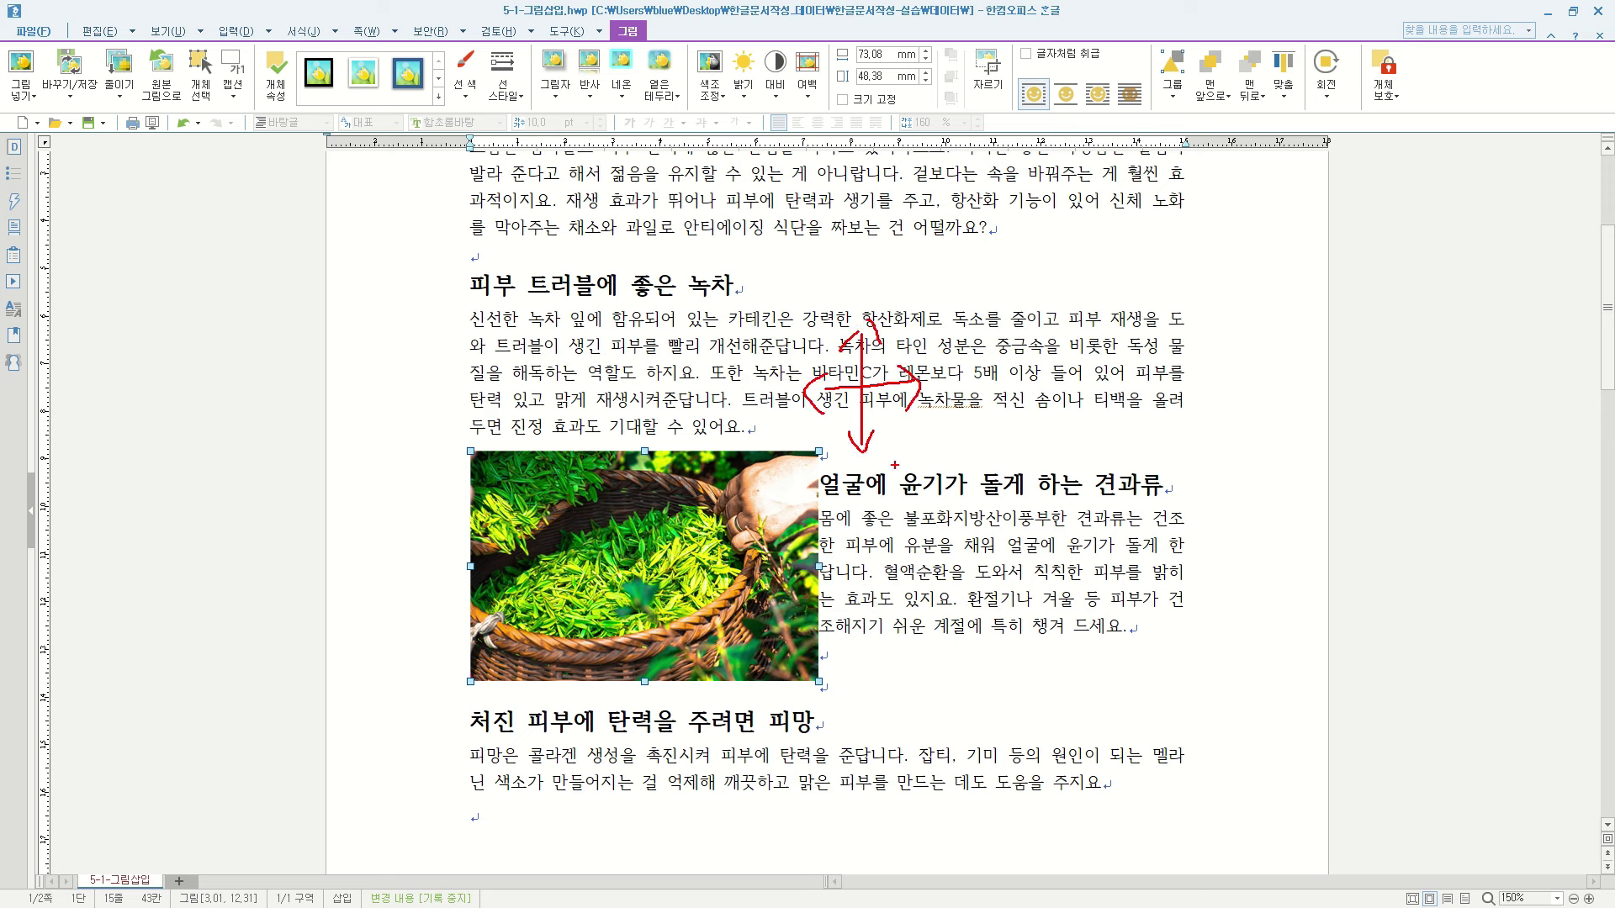
key("Escape")
Step: Move the picture up beside the green tea paragraph, against the right text margin
mouse_move(641, 557)
left_mouse_down()
mouse_move(640, 395)
mouse_move(638, 452)
left_mouse_up()
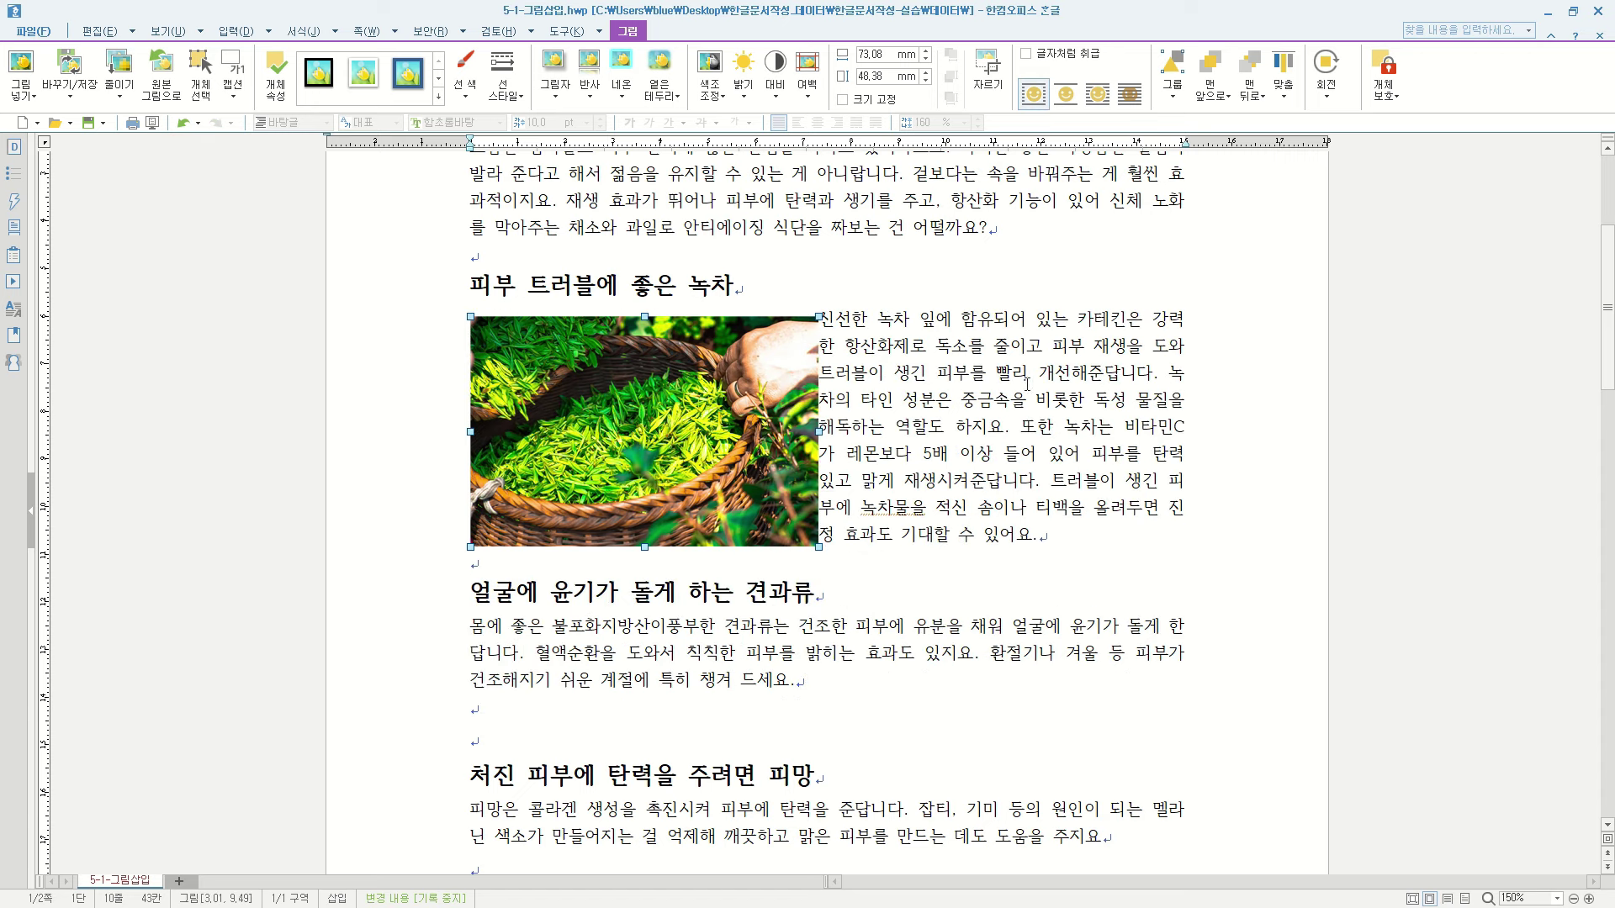
left_click_drag(660, 431, 1026, 423)
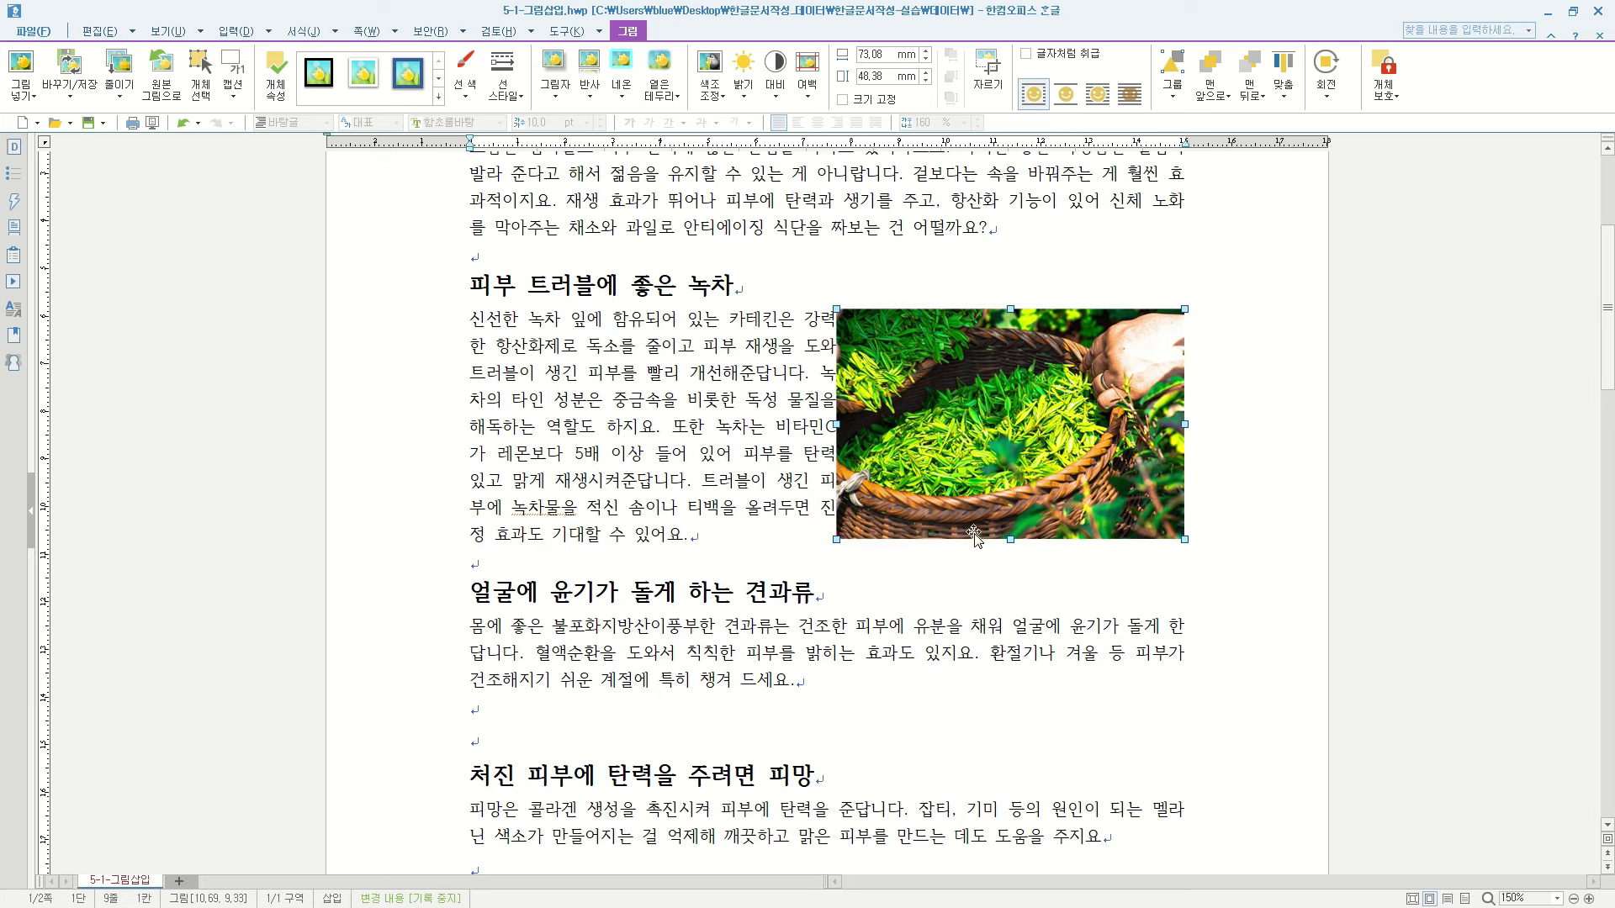
Step: Open the green tea picture's object properties and close them without changing anything
double_click(999, 431)
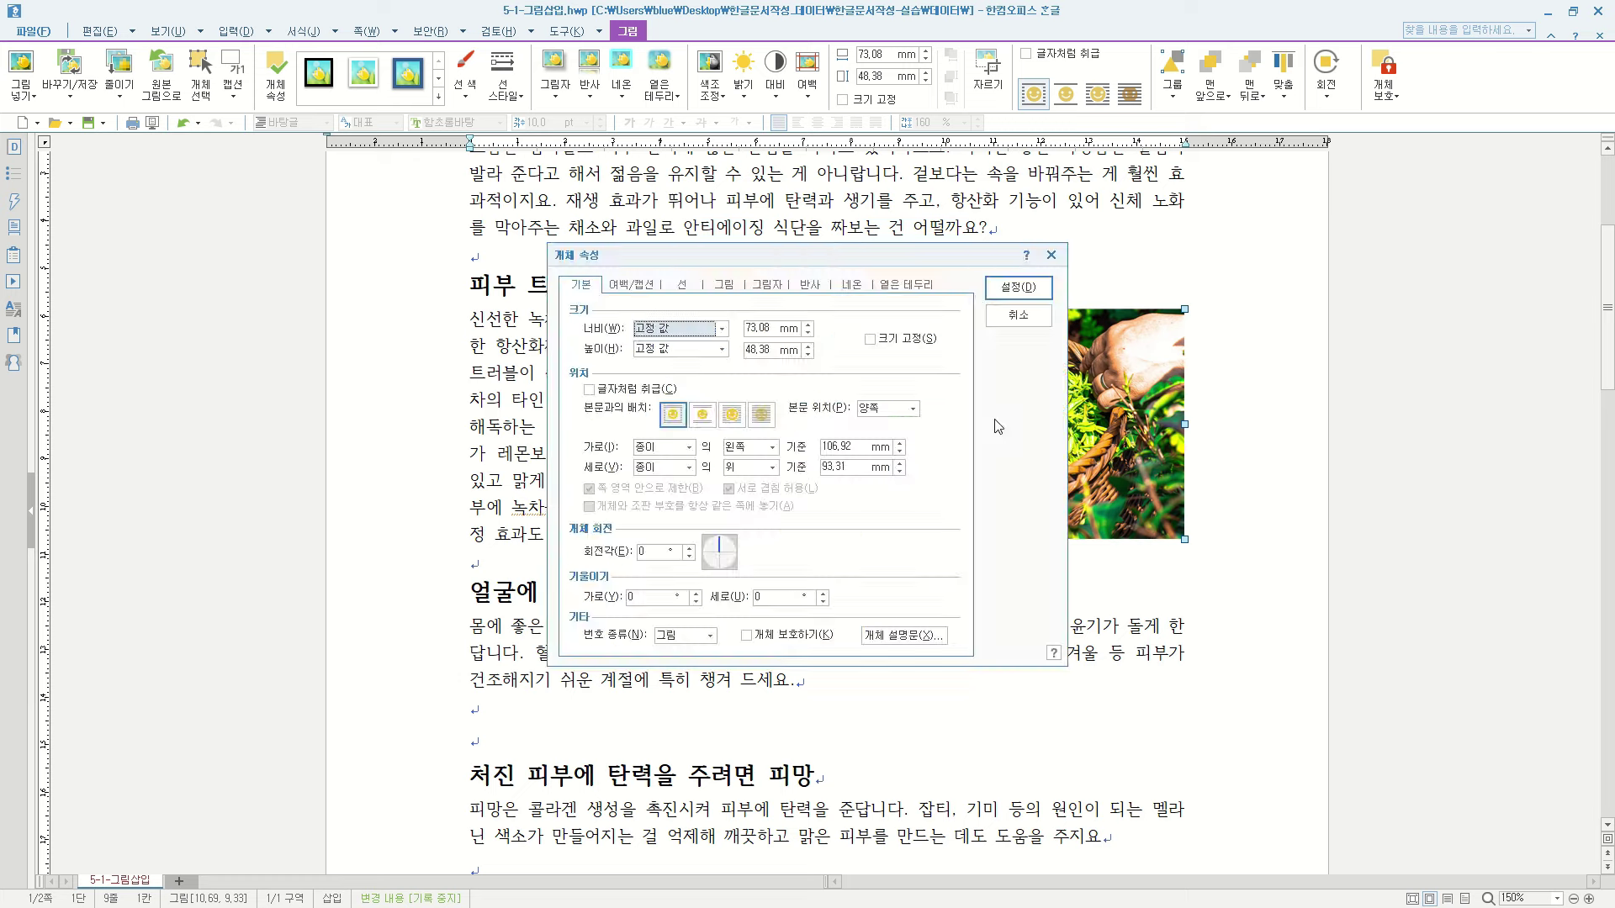
left_click(1018, 316)
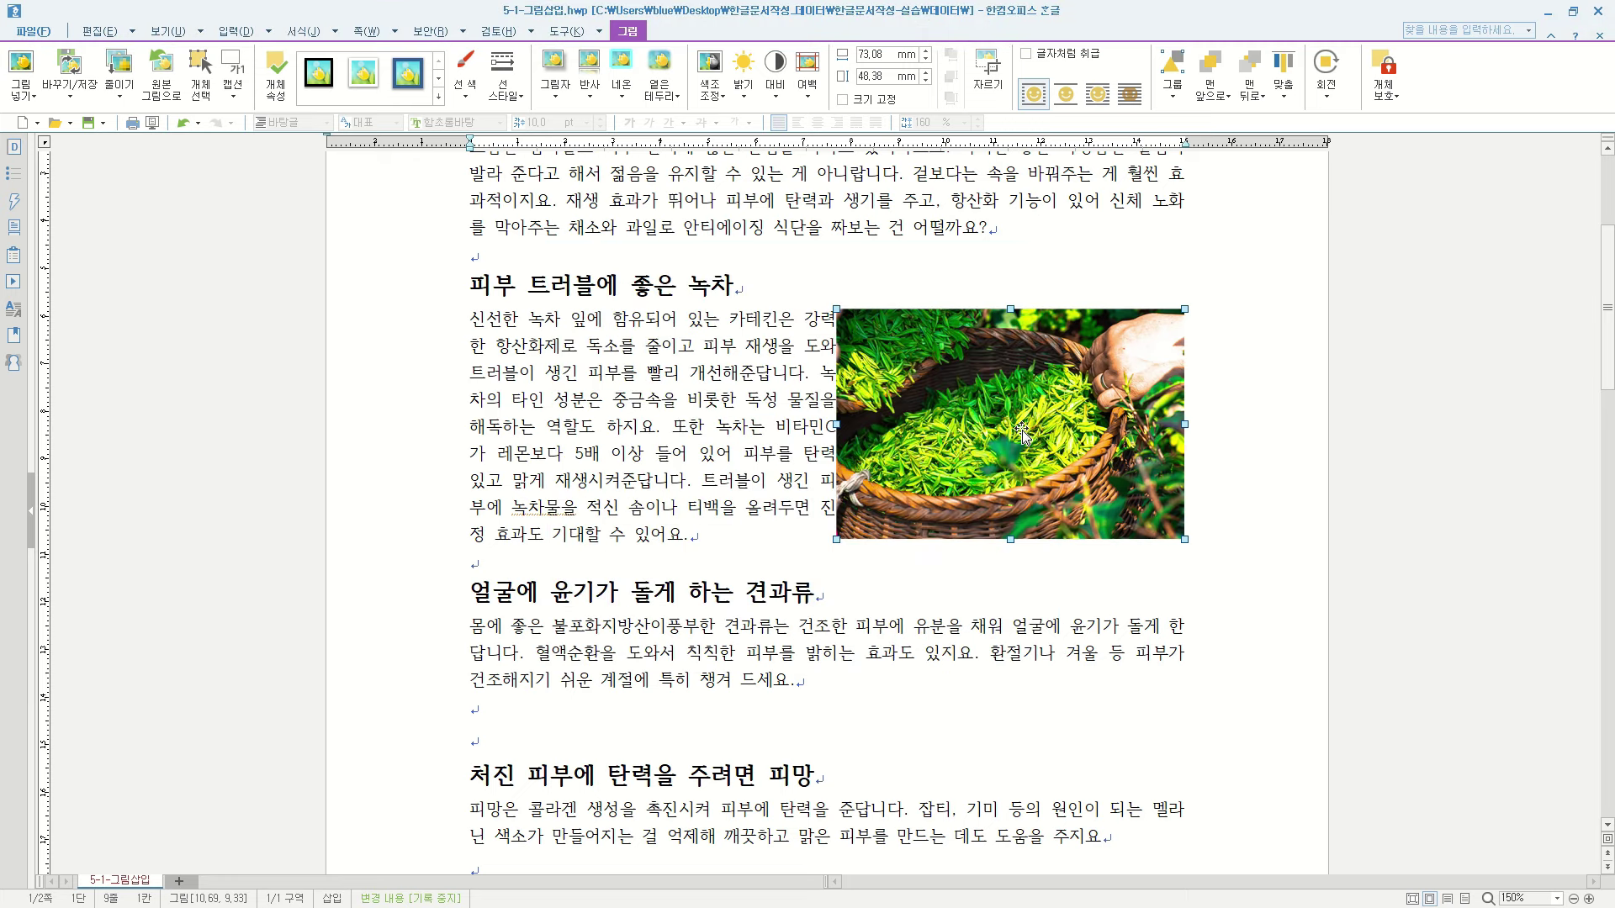
key("p")
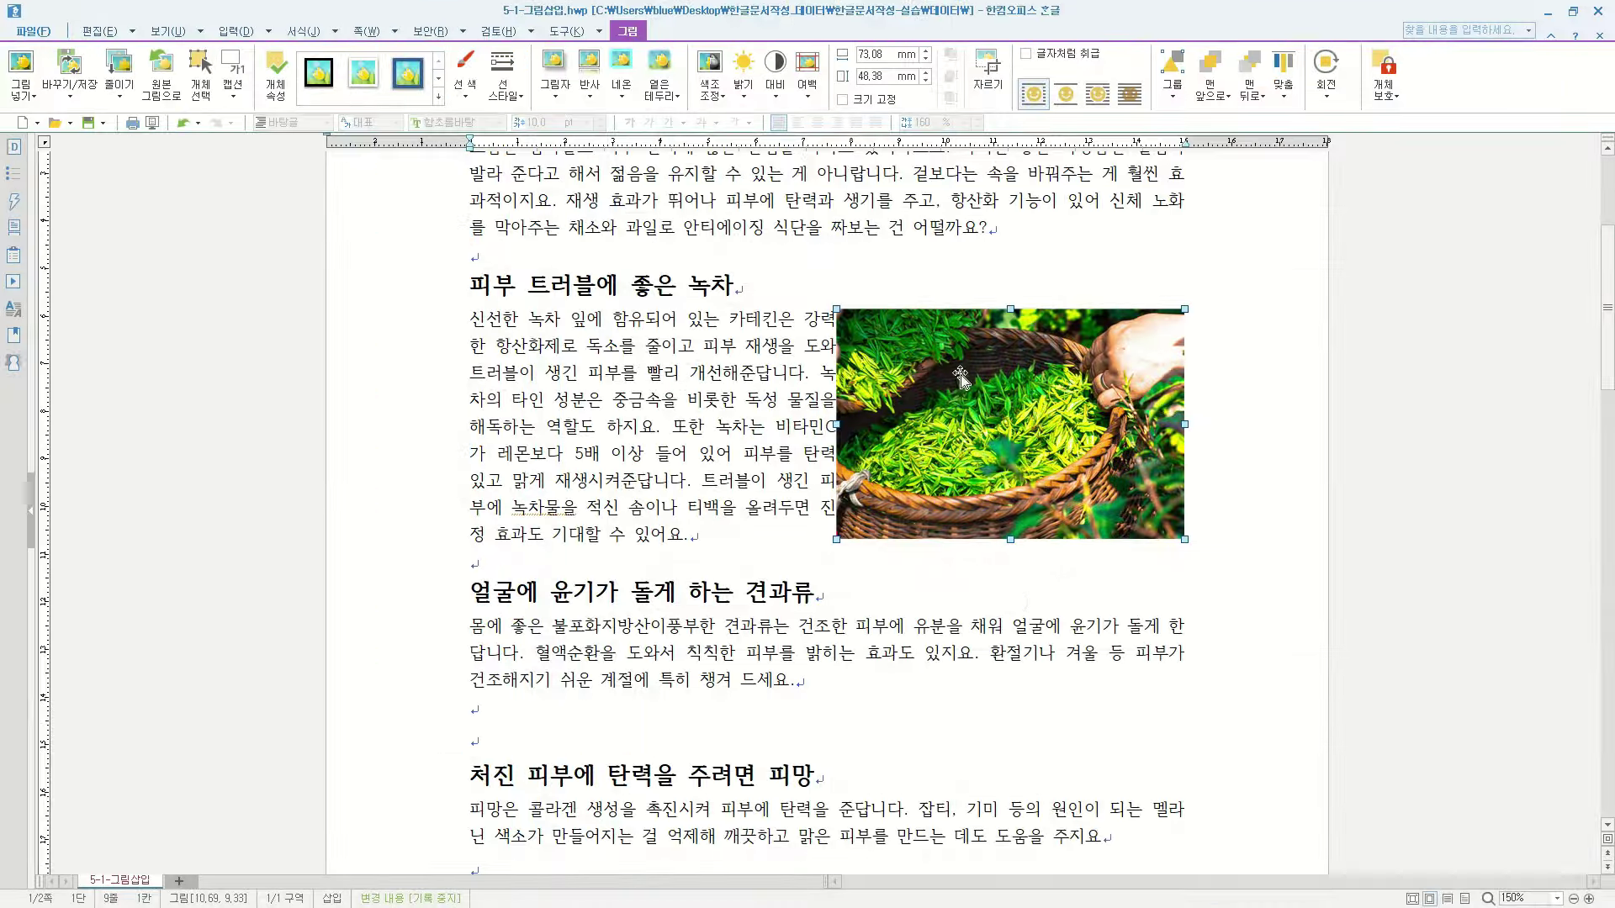
Step: Move the green tea picture down about 2 mm beside its paragraph, and deselect it
left_click(681, 387)
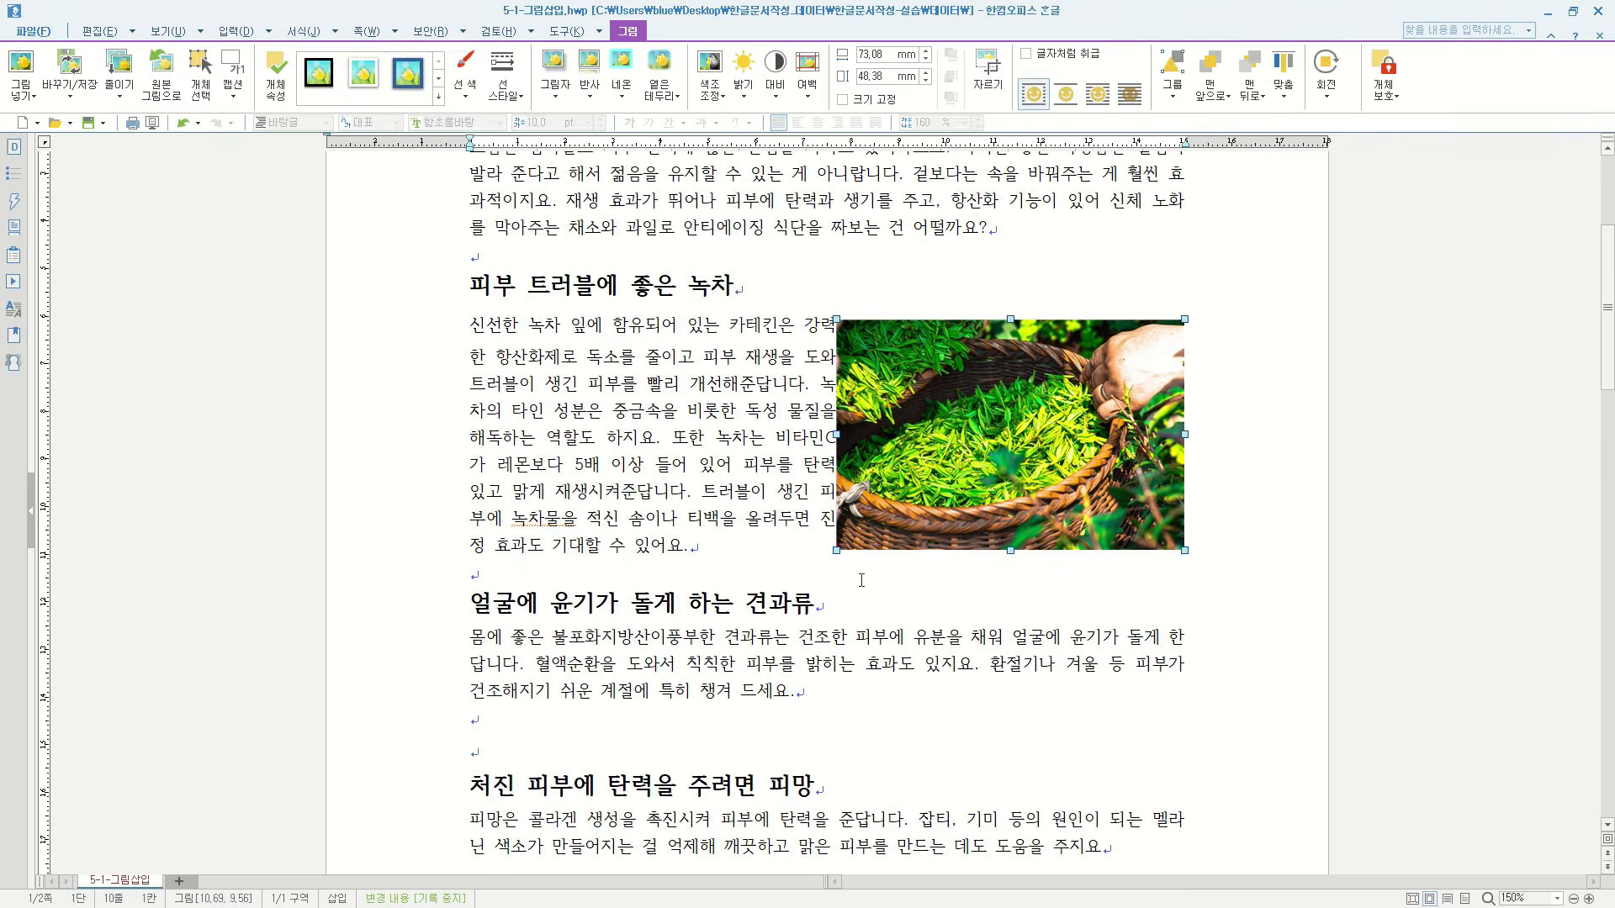
left_click(861, 577)
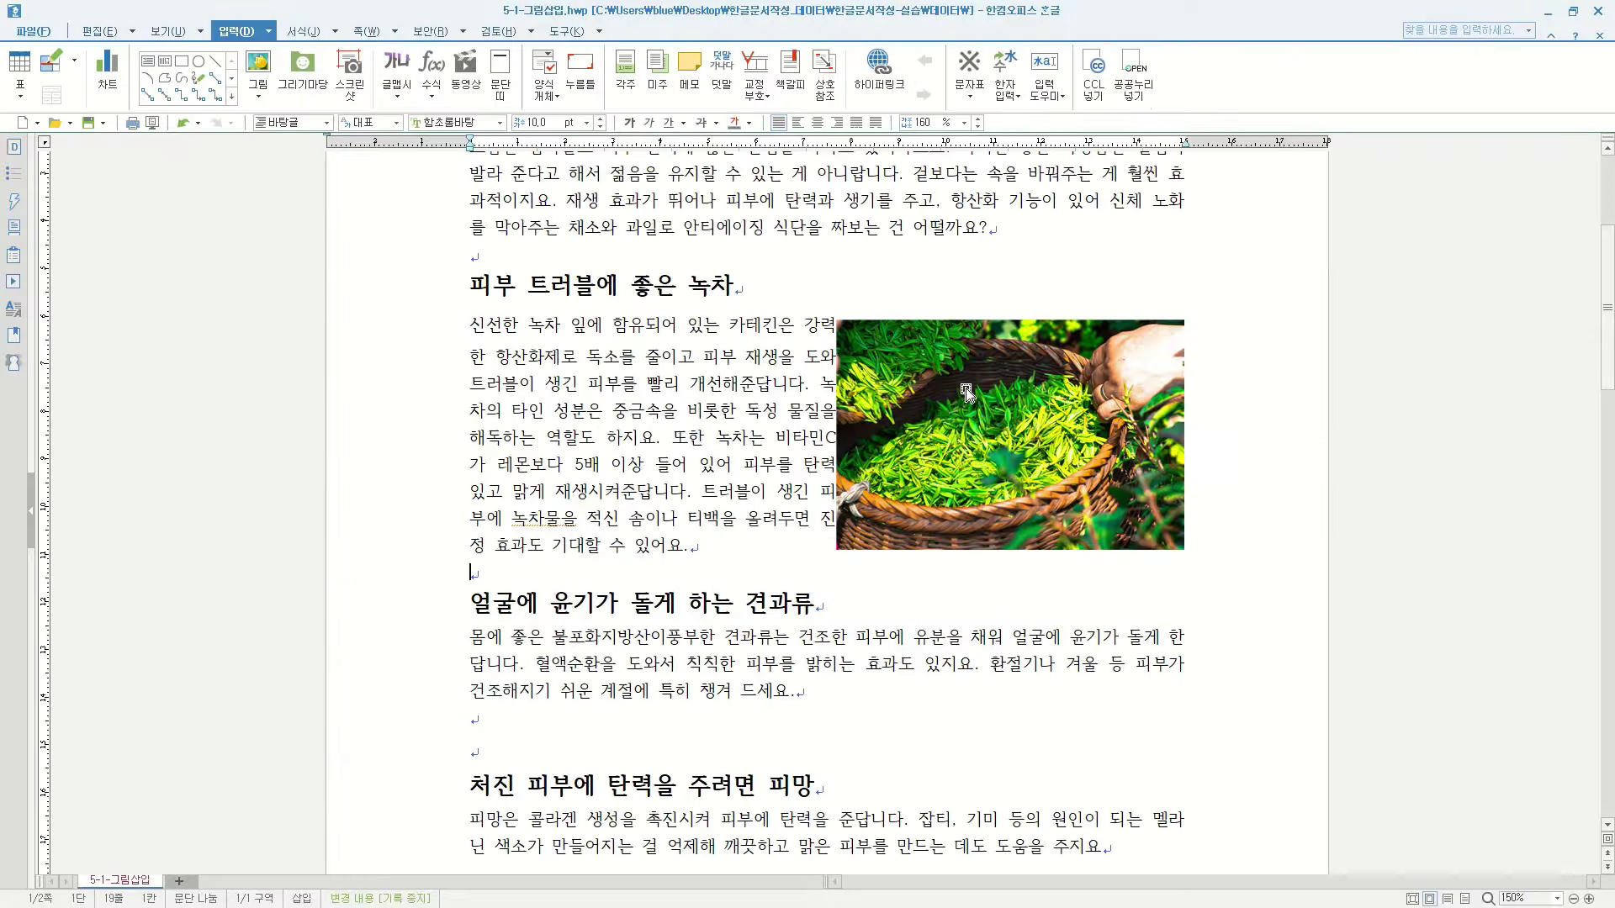
Step: Set the green tea picture's left outer margin to 5 mm in its object properties
left_click(966, 392)
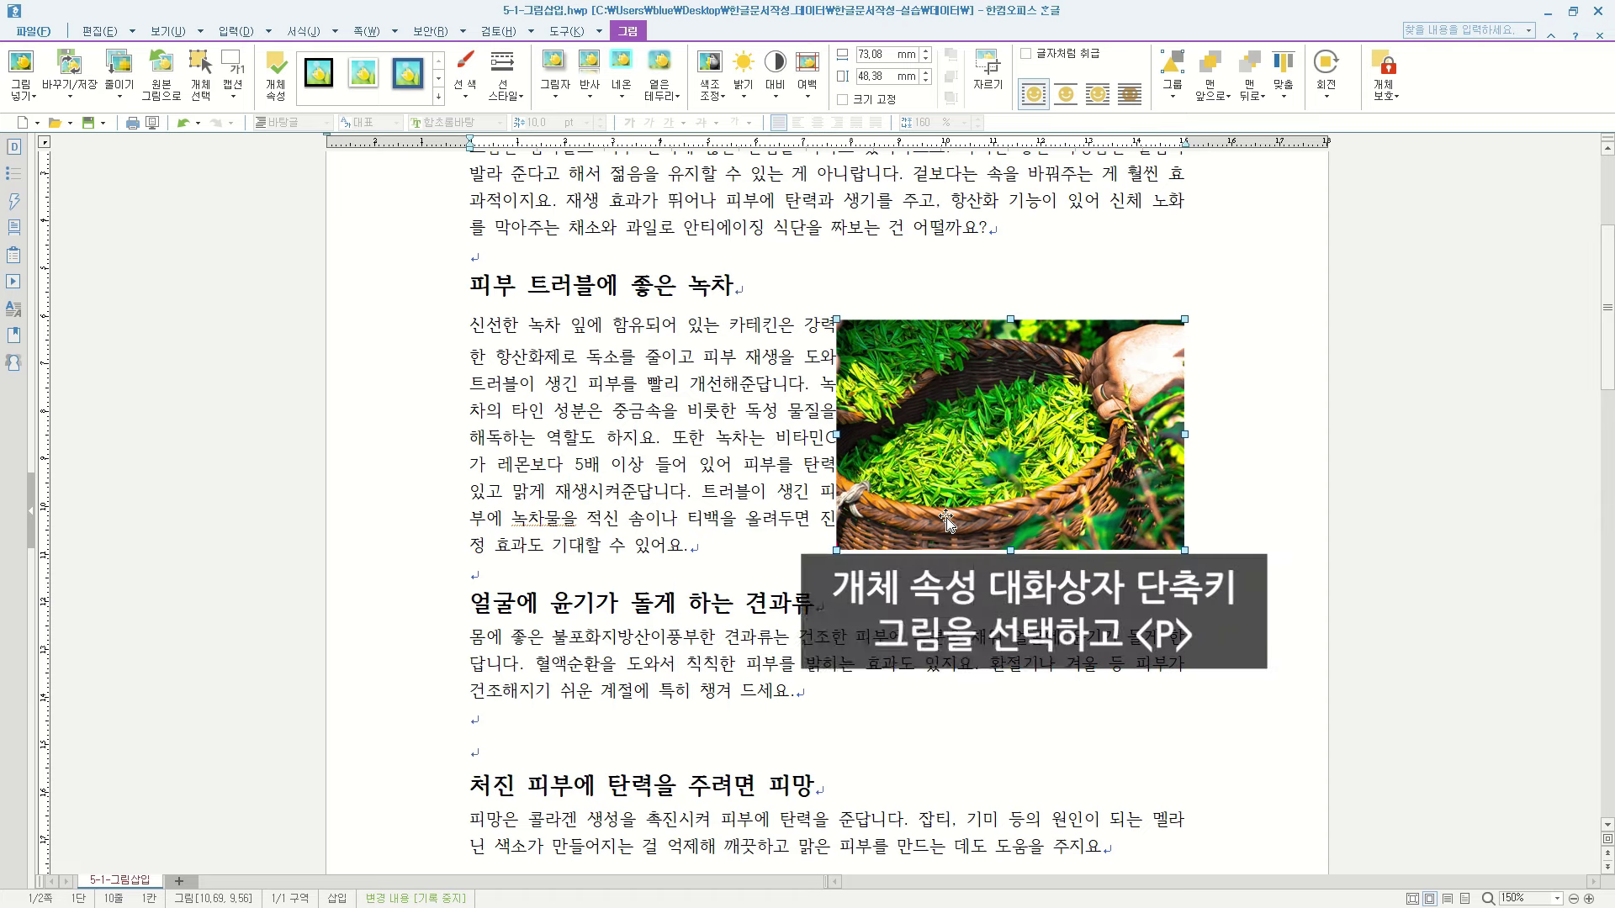
key("p")
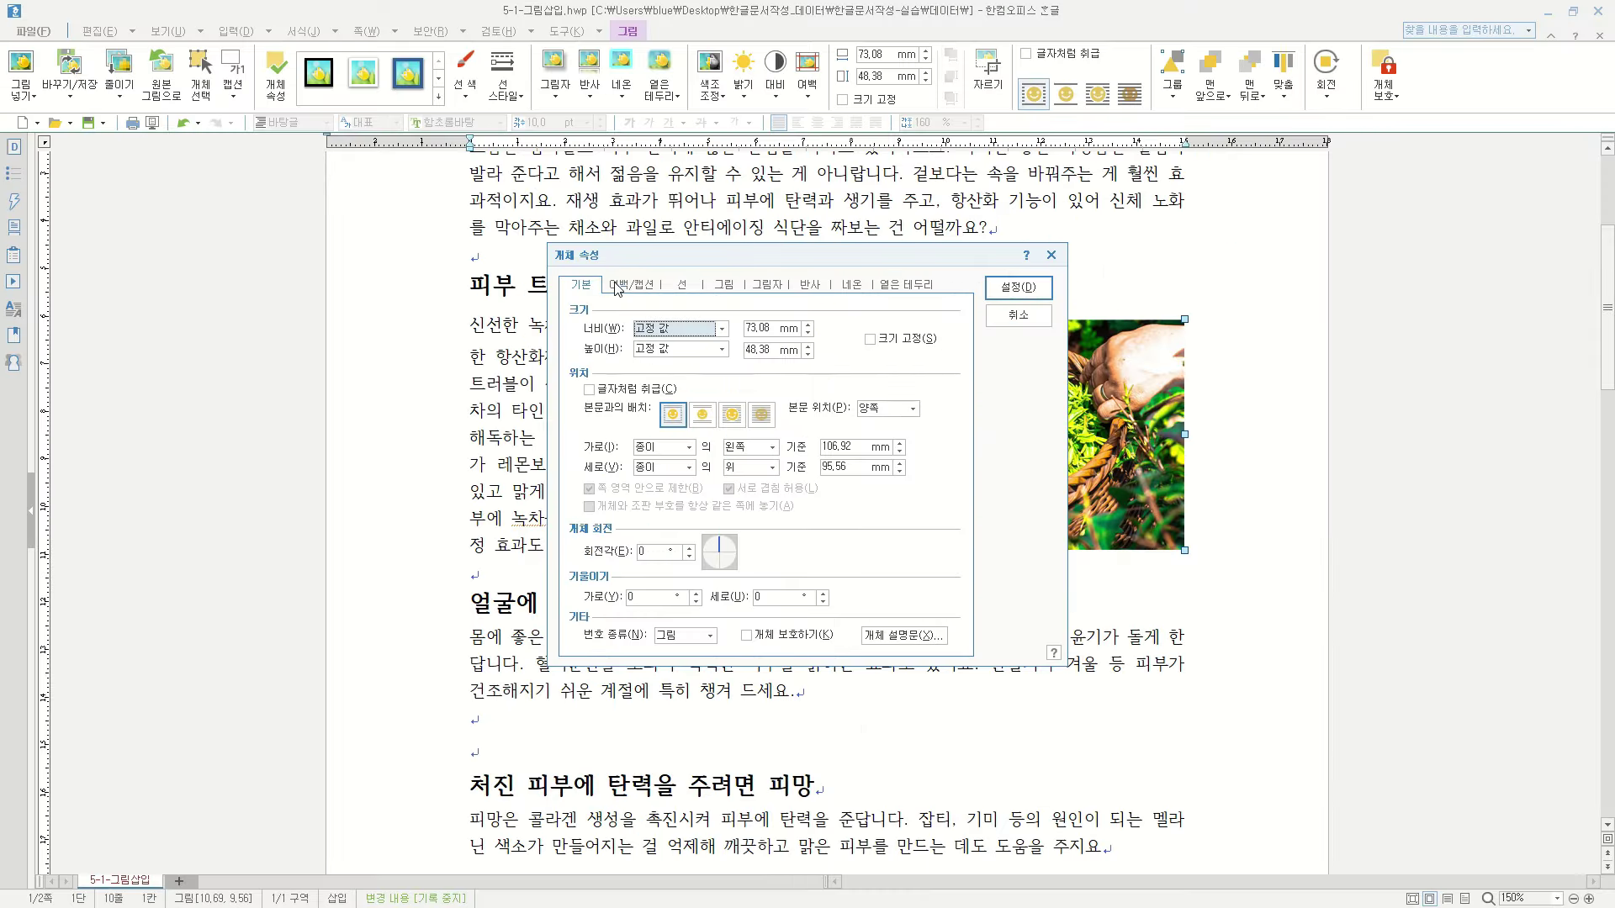
left_click(829, 460)
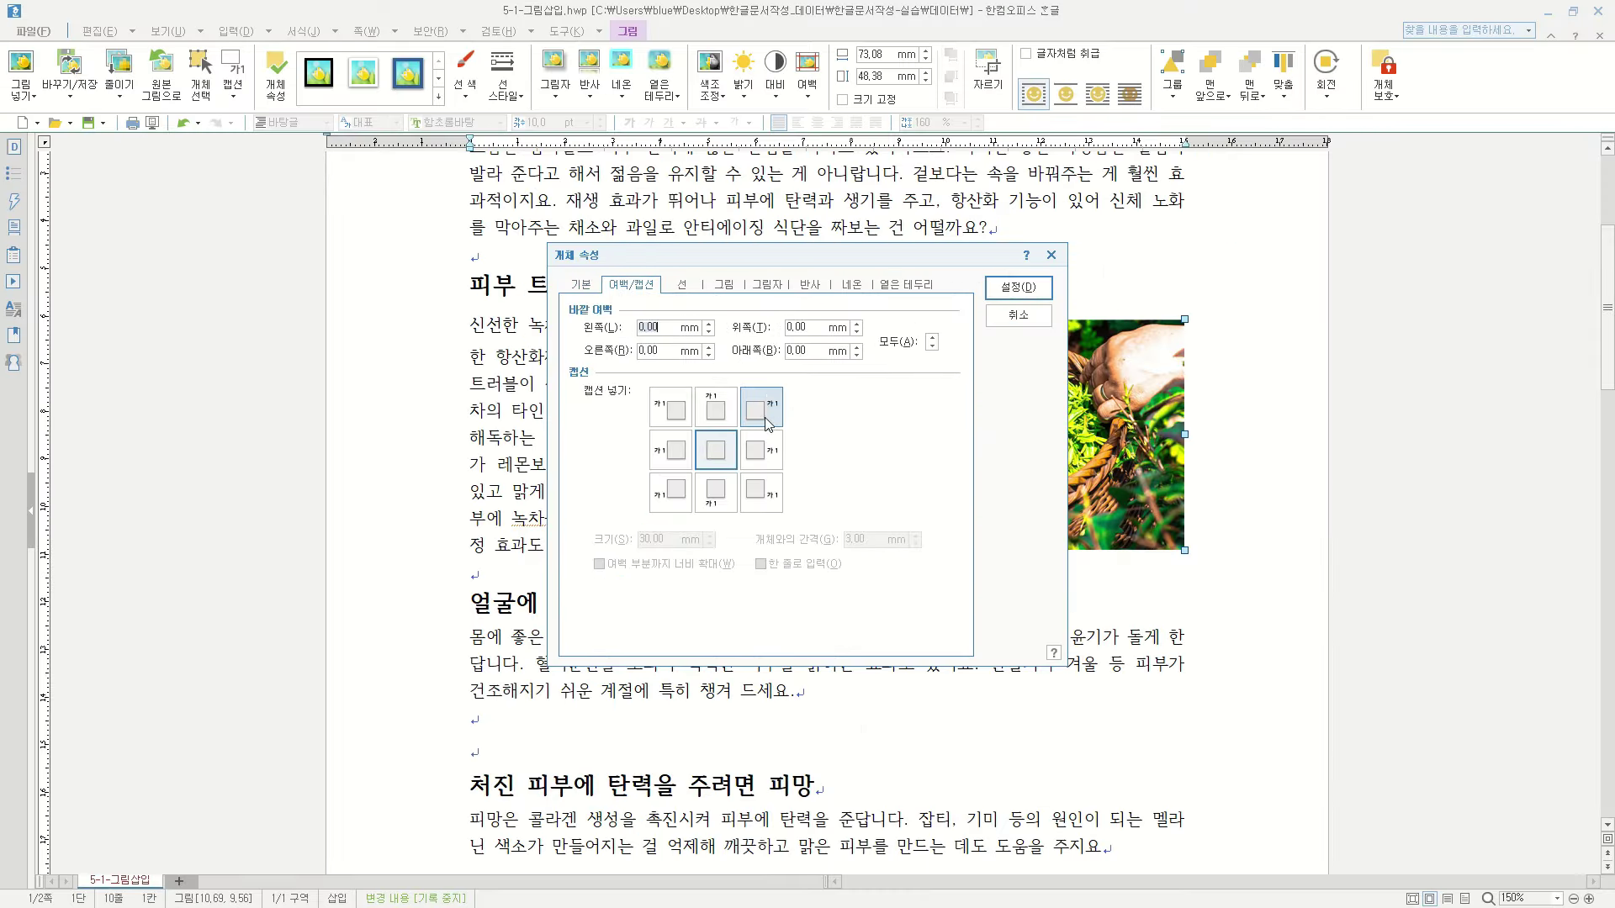
left_click_drag(741, 265, 423, 294)
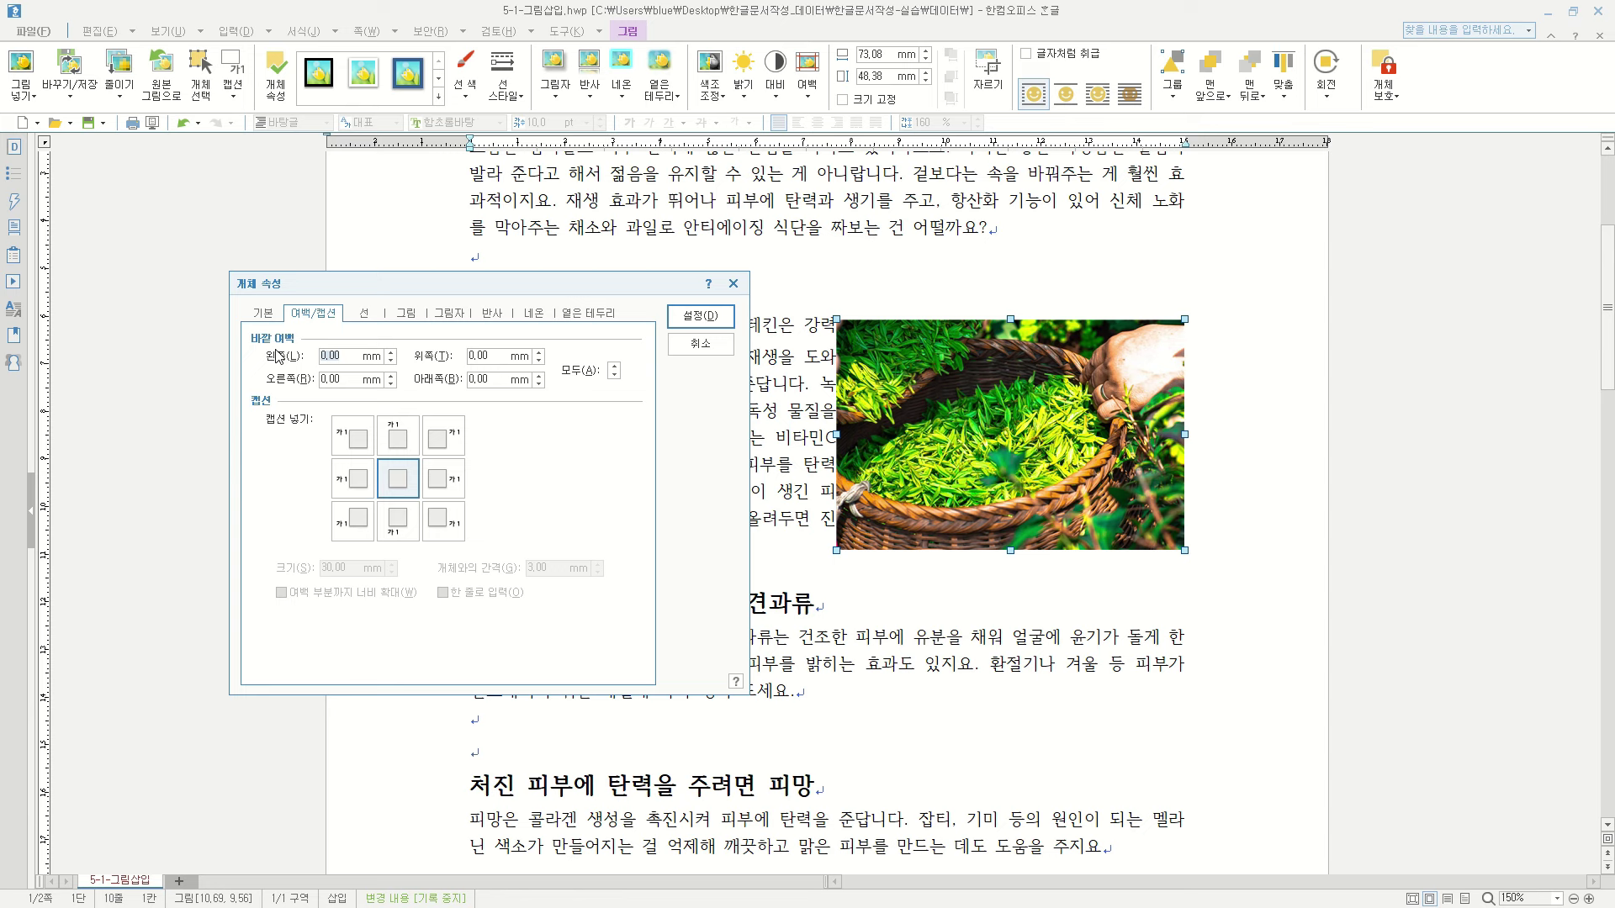
type("5")
key("Return")
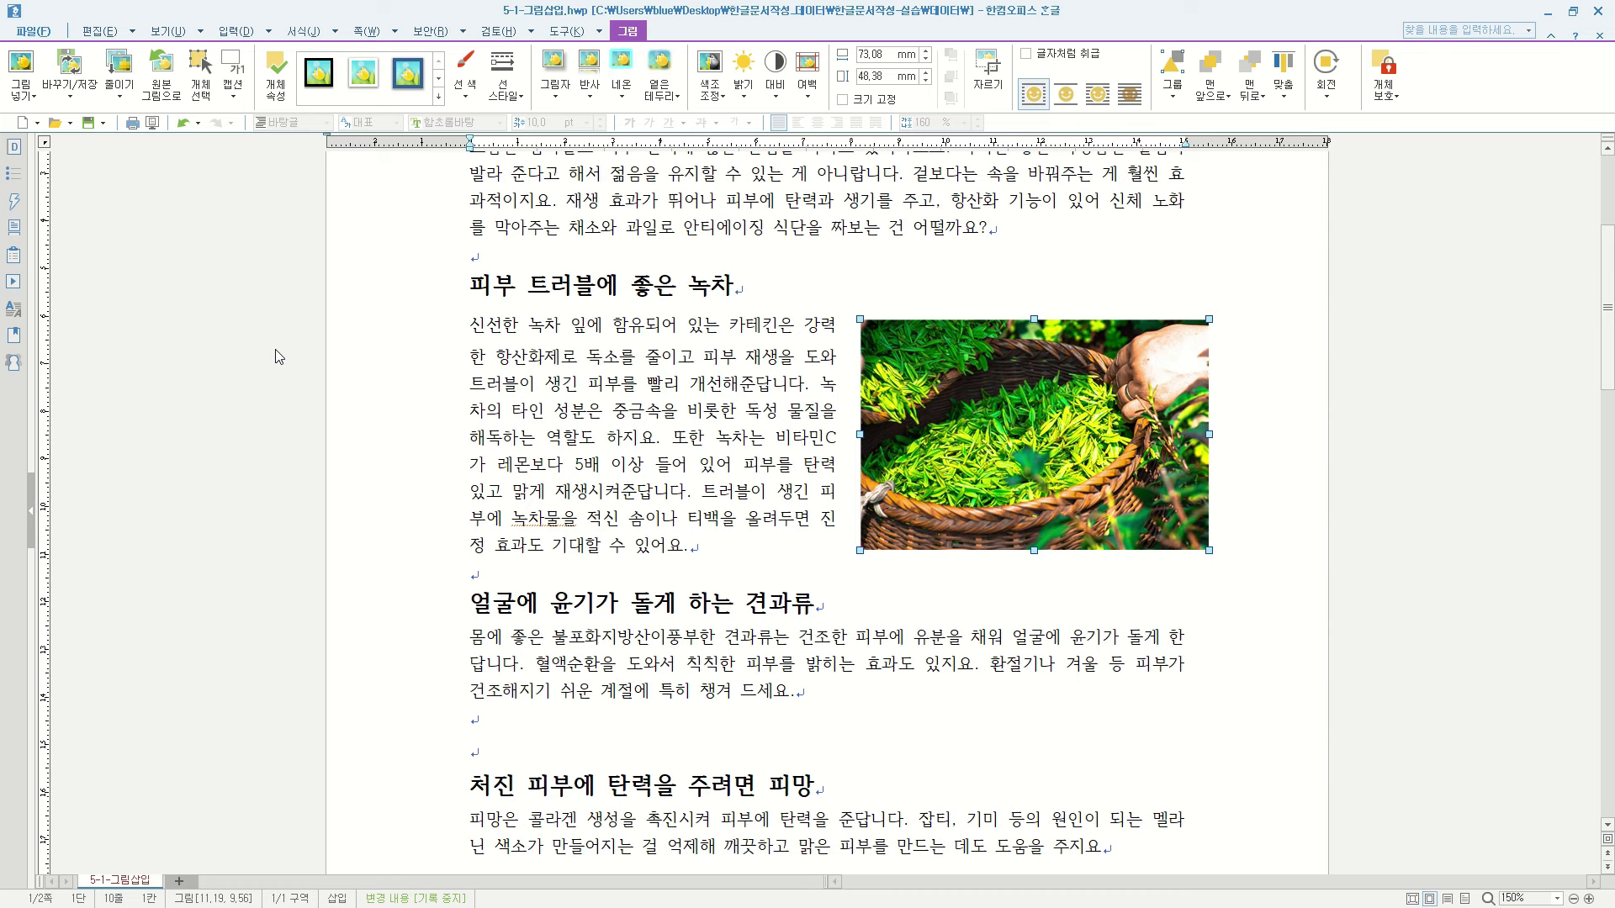
Step: Set the green tea picture's left outer margin to 3 mm in its object properties, and deselect the picture
double_click(937, 387)
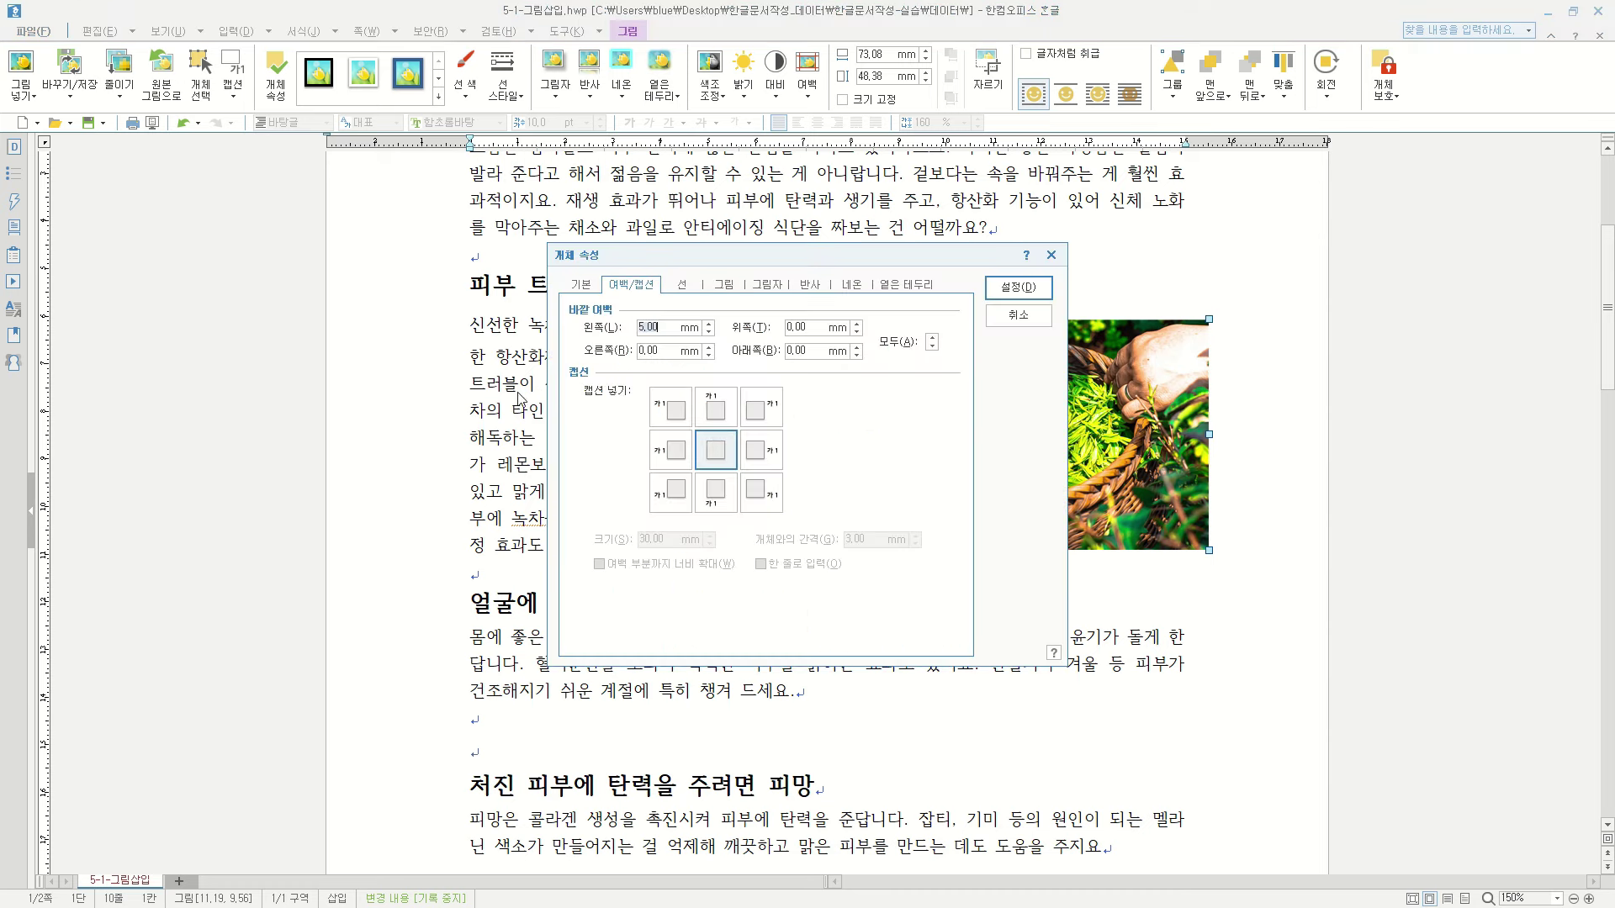
left_click_drag(729, 258, 421, 307)
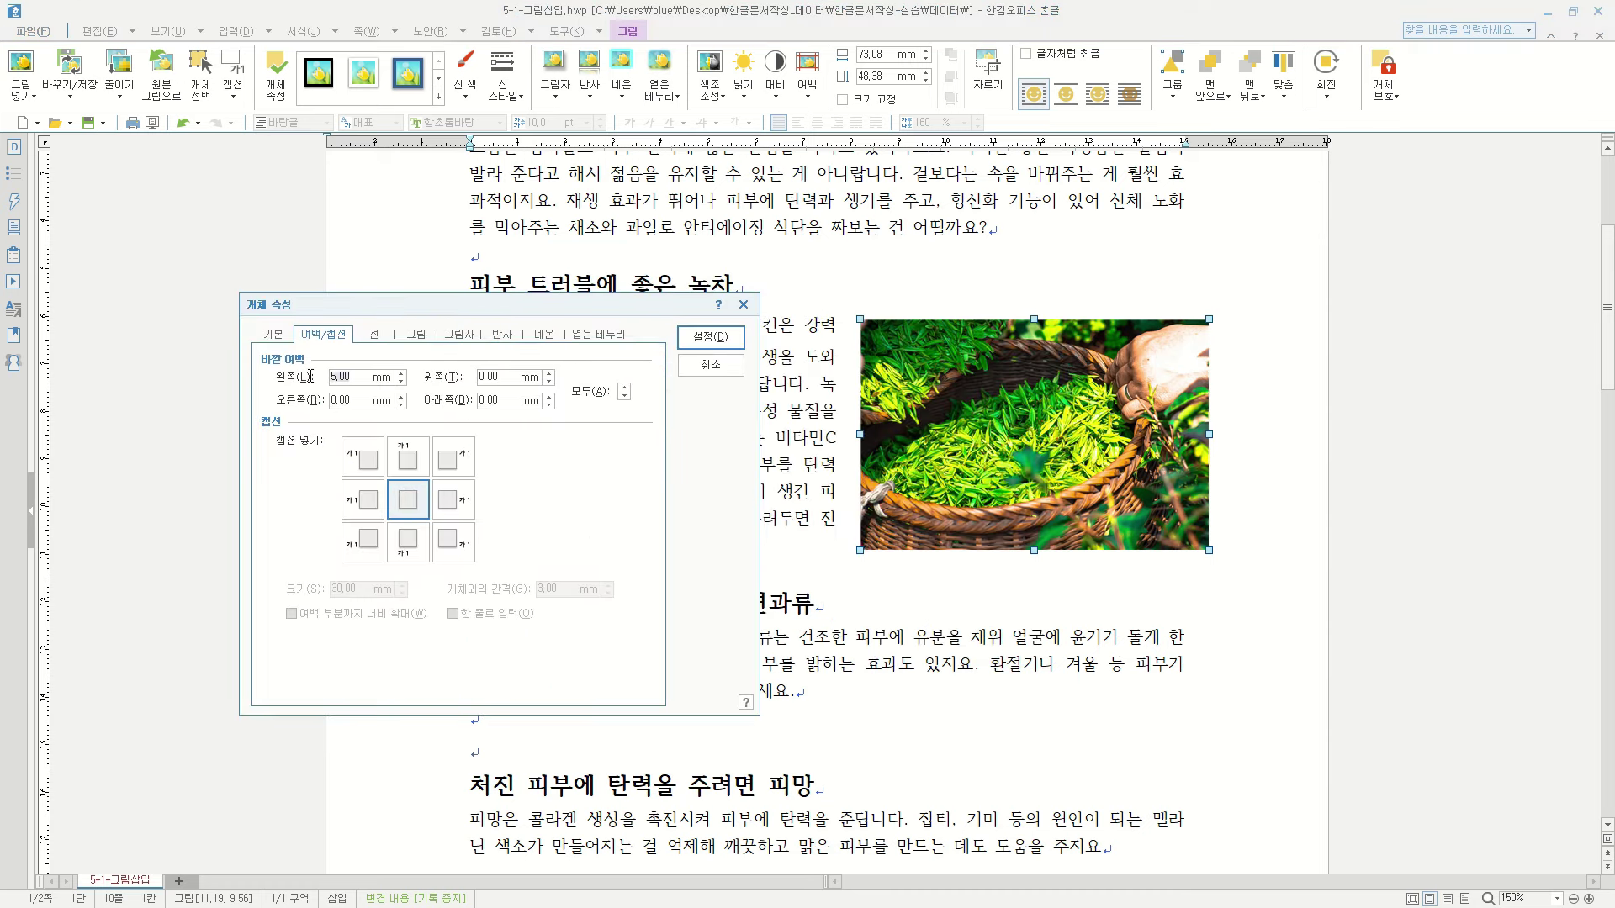
type("3")
left_click(729, 342)
left_click_drag(926, 407, 925, 400)
left_click(1037, 615)
scroll(862, 648, "down", 3)
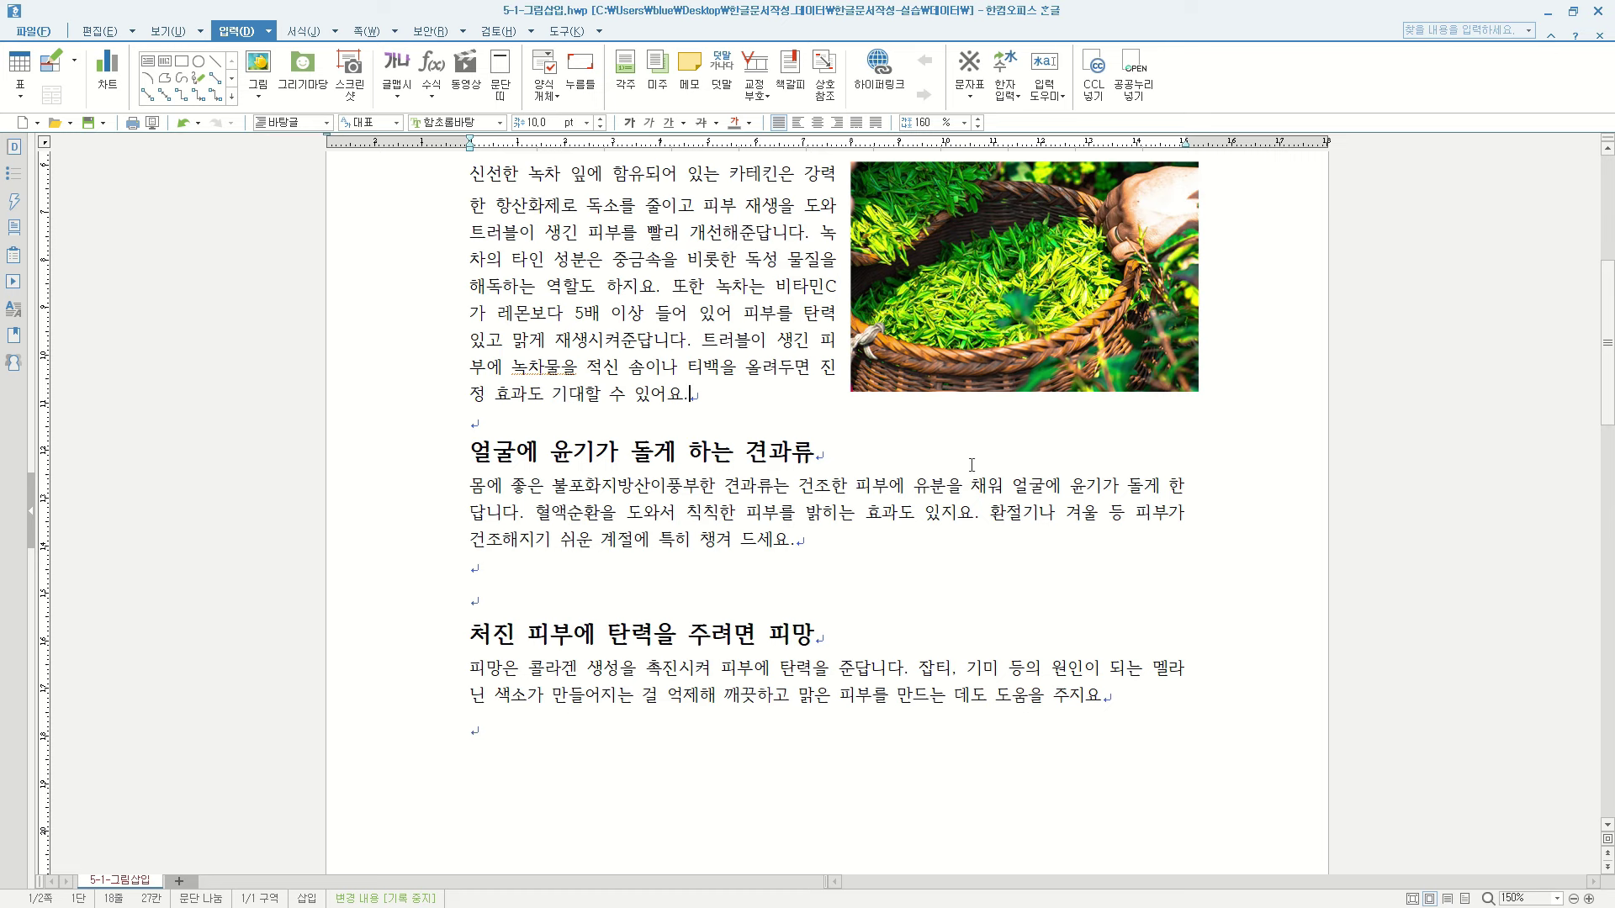
Step: Insert the picture 견과류.jpg at about 42 × 28 mm over the paragraph about nuts
left_click(258, 67)
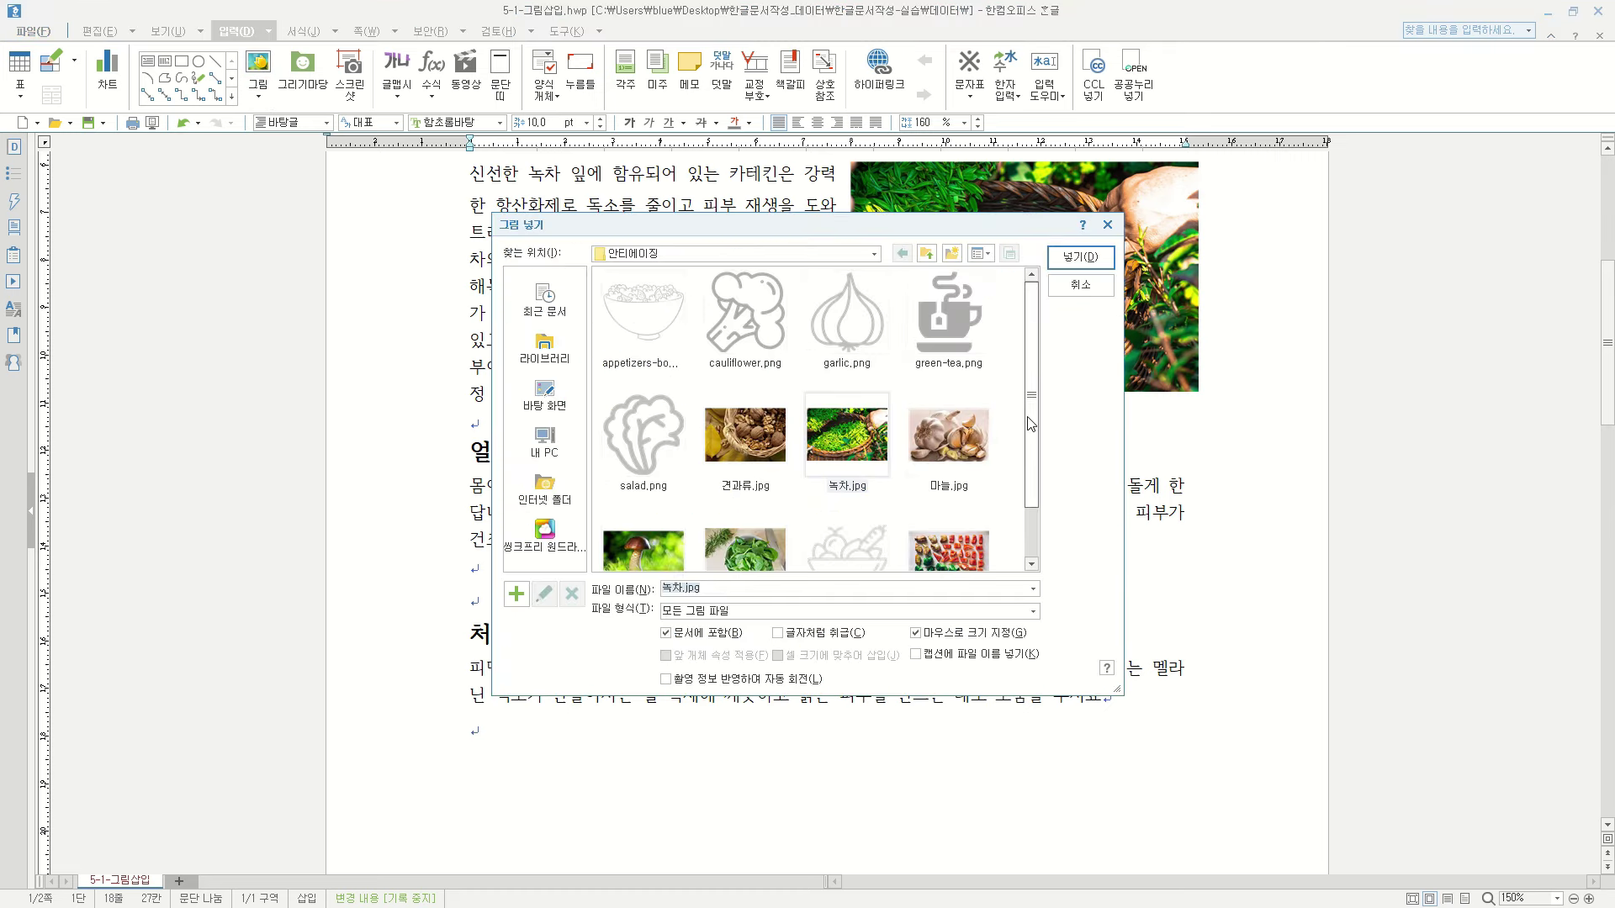
left_click_drag(1002, 227, 699, 258)
left_click_drag(729, 392, 728, 445)
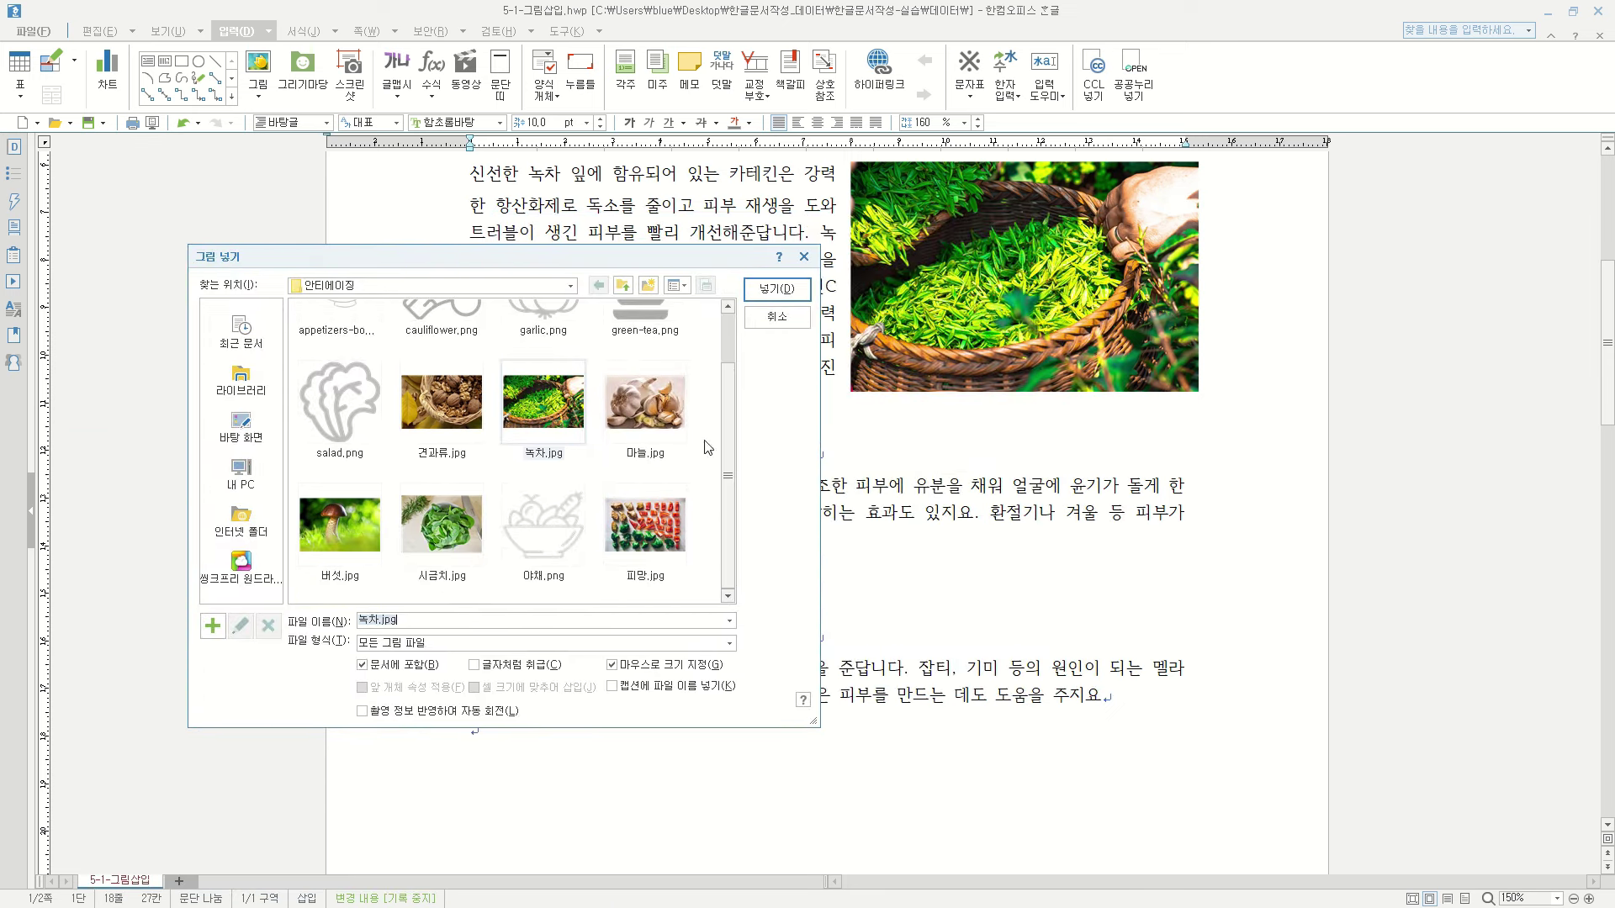
left_click(438, 418)
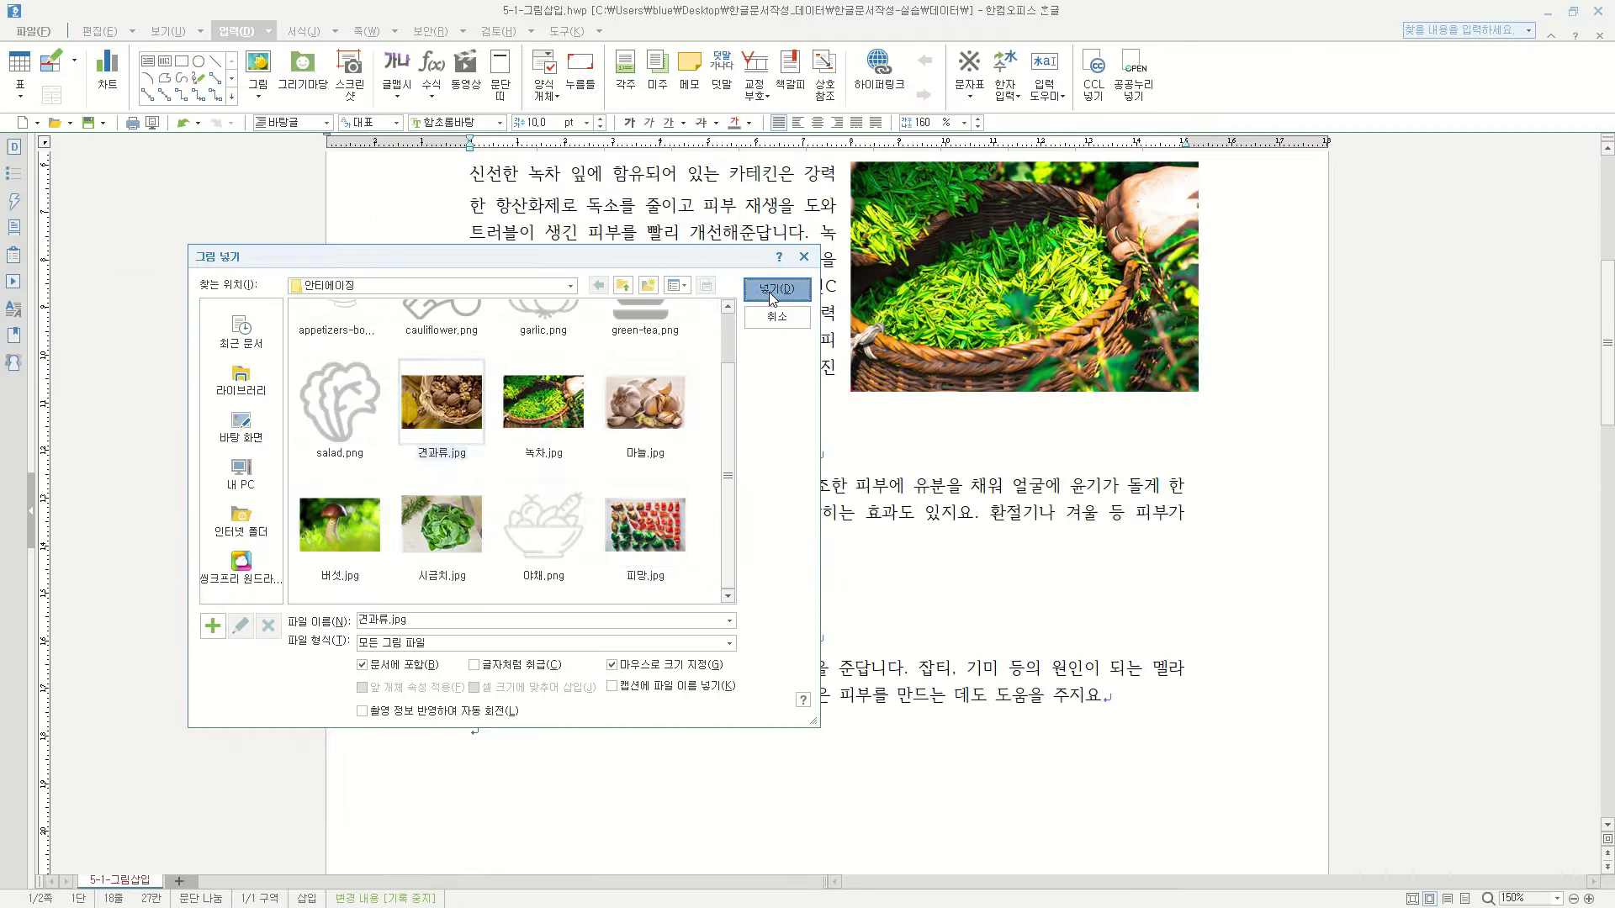
left_click(769, 291)
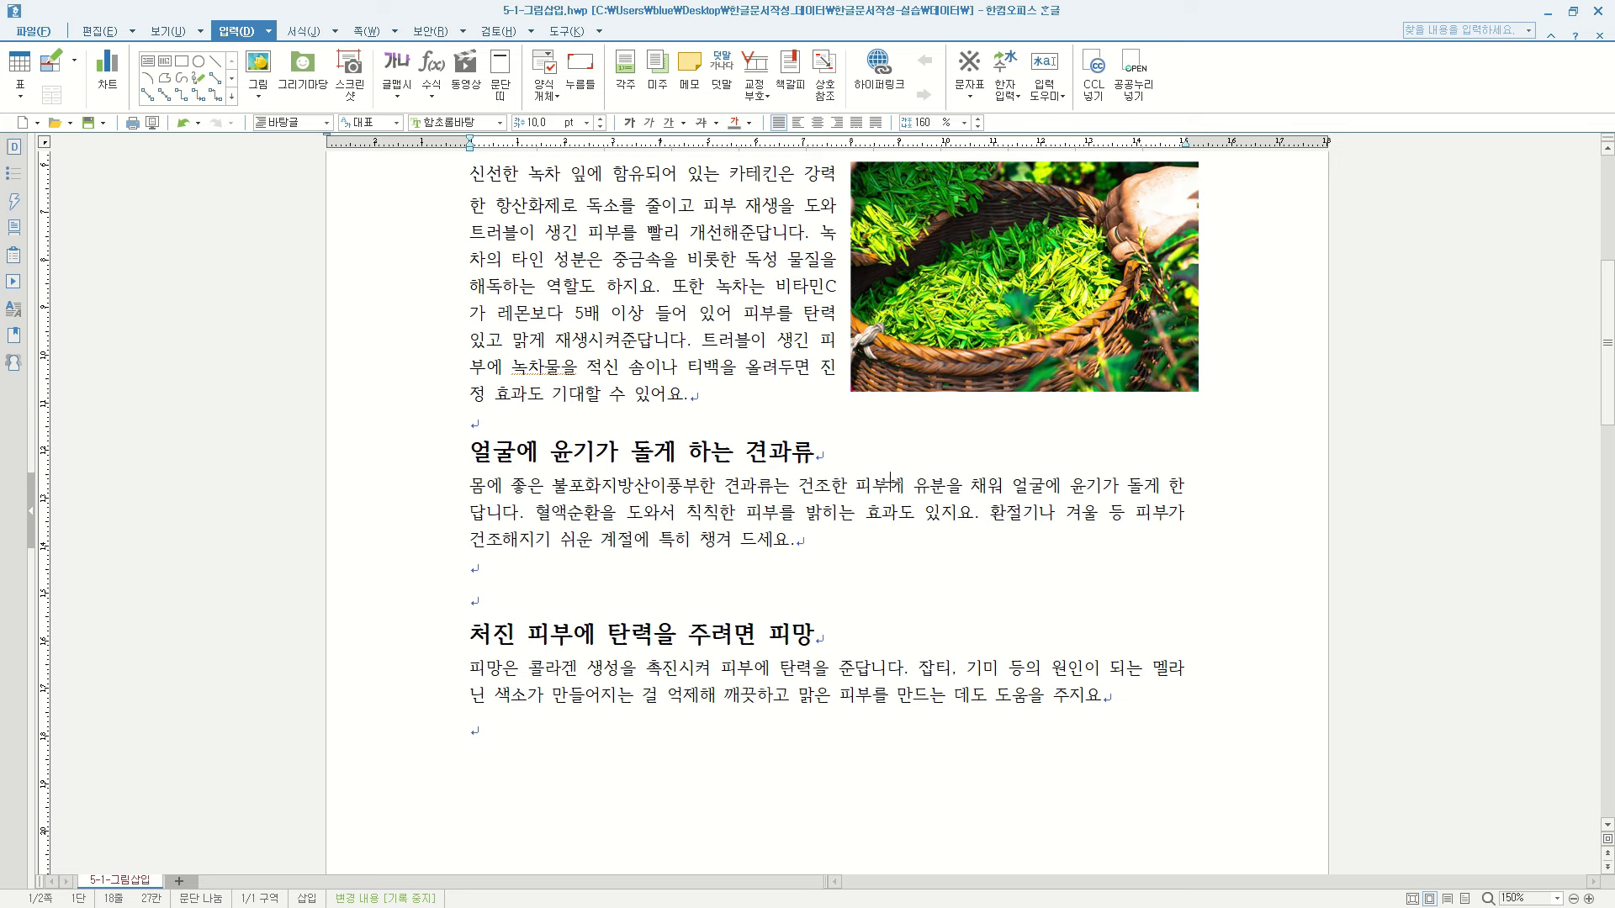
left_click_drag(901, 477, 1107, 594)
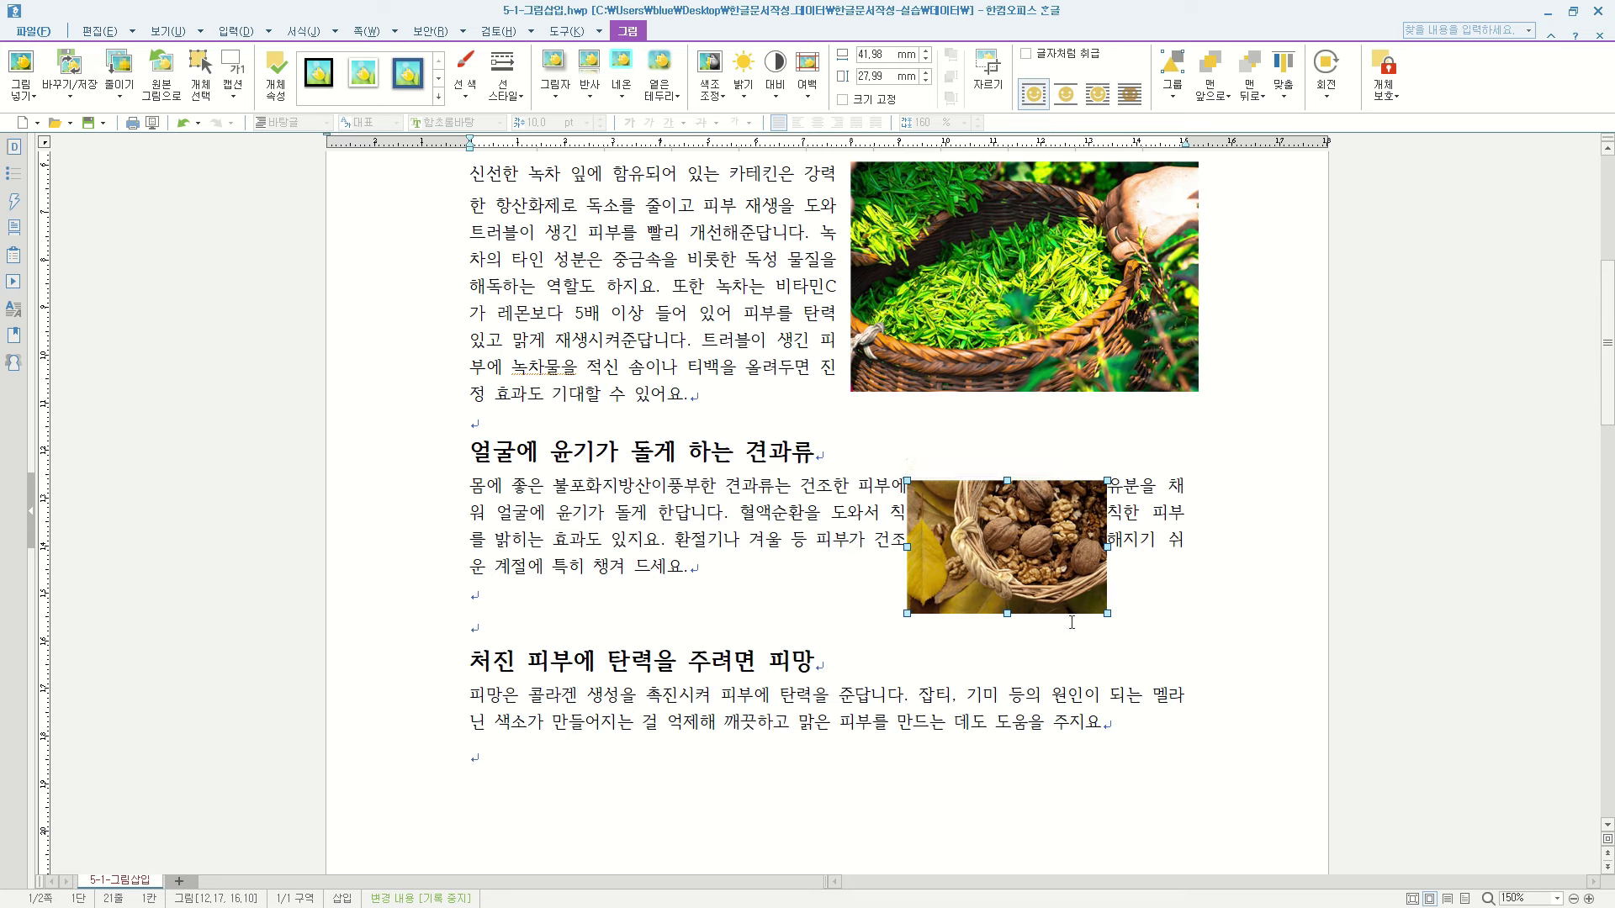
Step: Move the nuts picture to the left edge of its paragraph and increase its right outer margin in the object properties
left_click_drag(1031, 547, 599, 547)
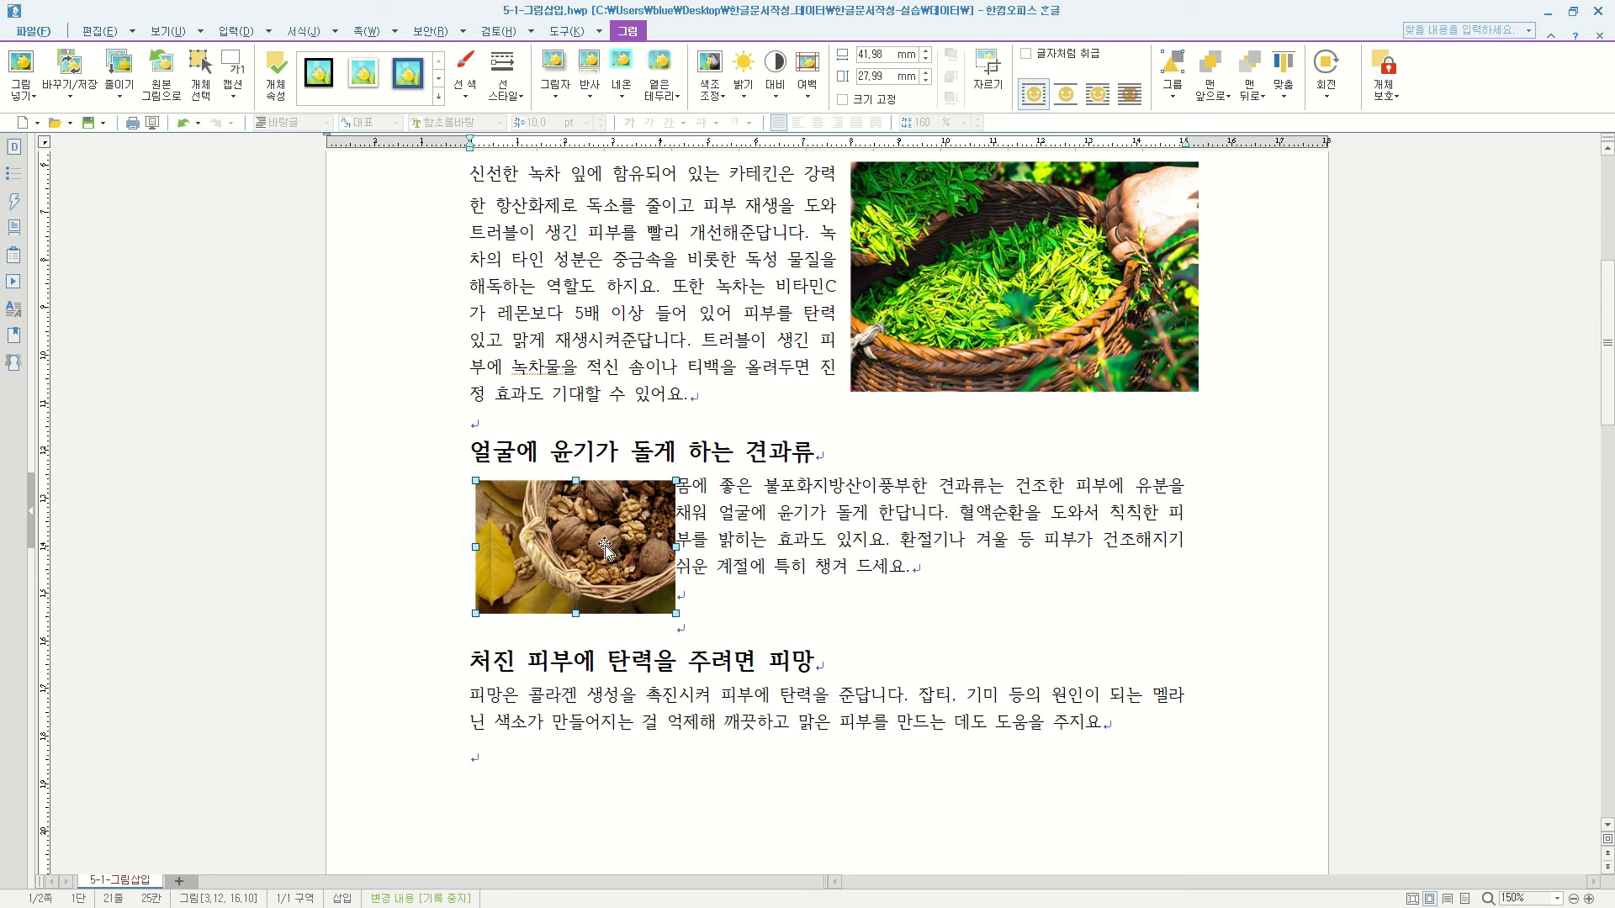
double_click(604, 555)
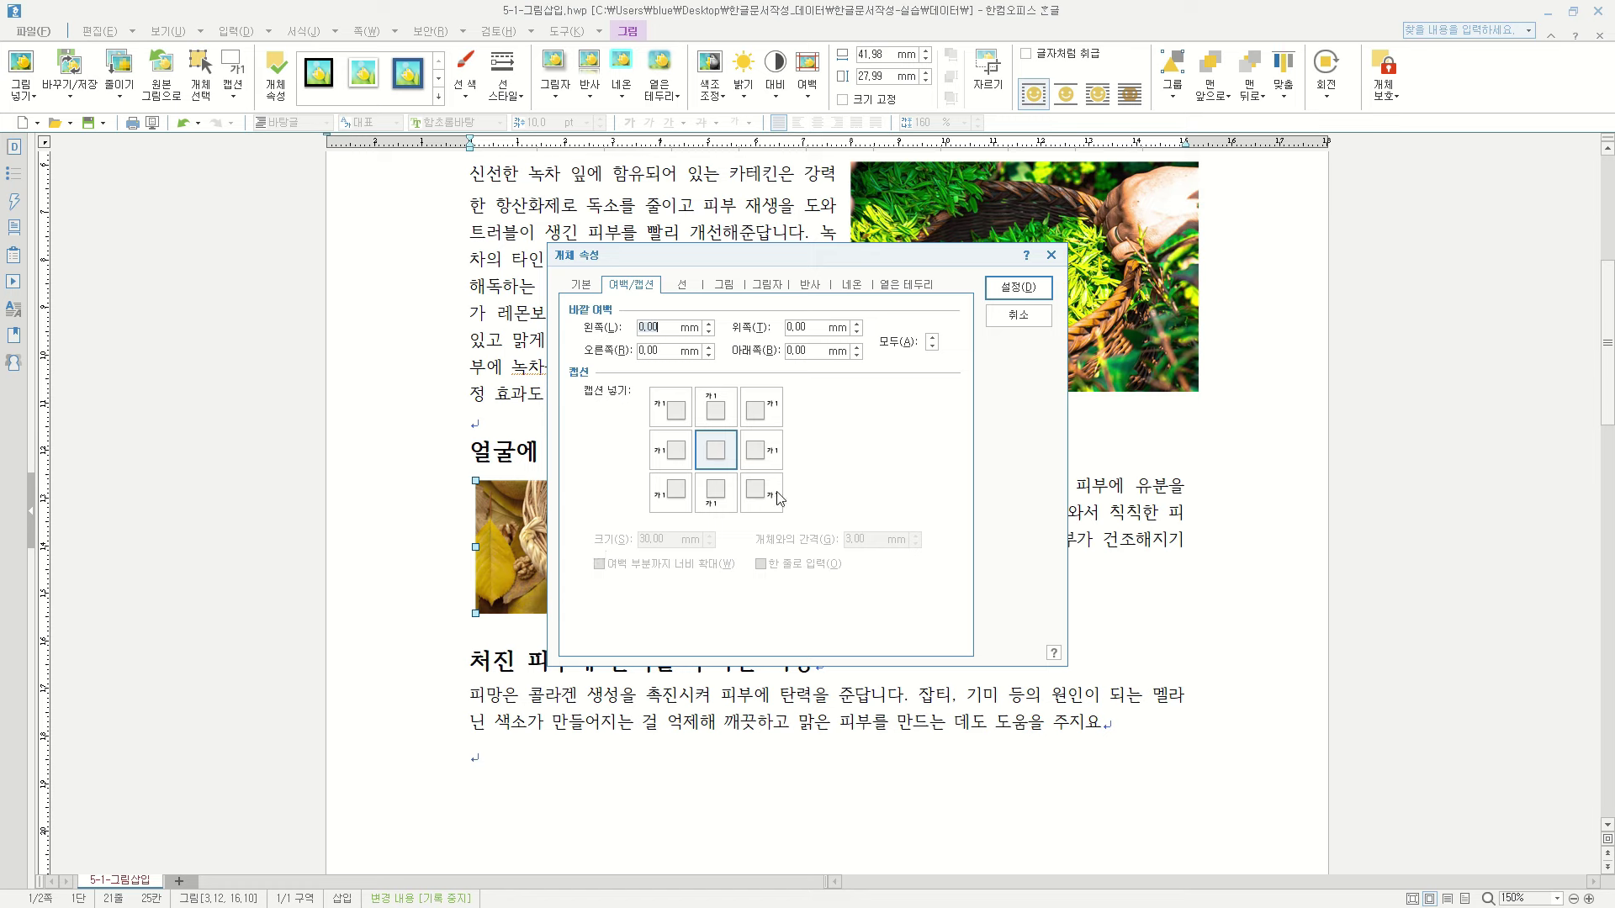
left_click(659, 351)
key("Return")
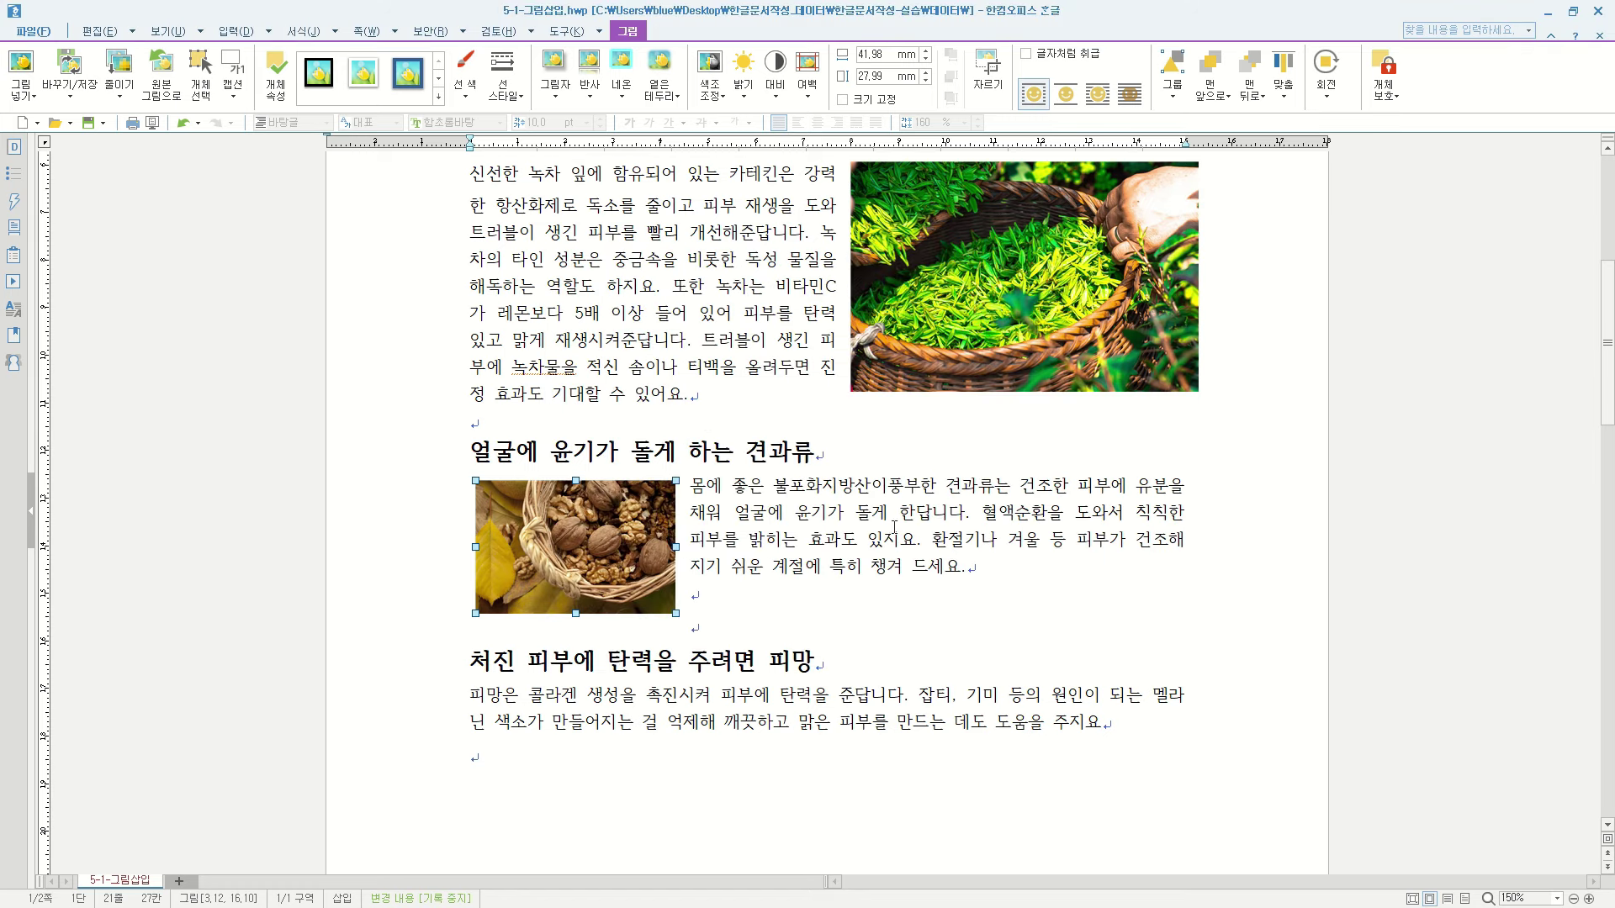
Step: Move the nuts picture up about 1 mm beside its paragraph
key("Escape")
left_click(654, 511)
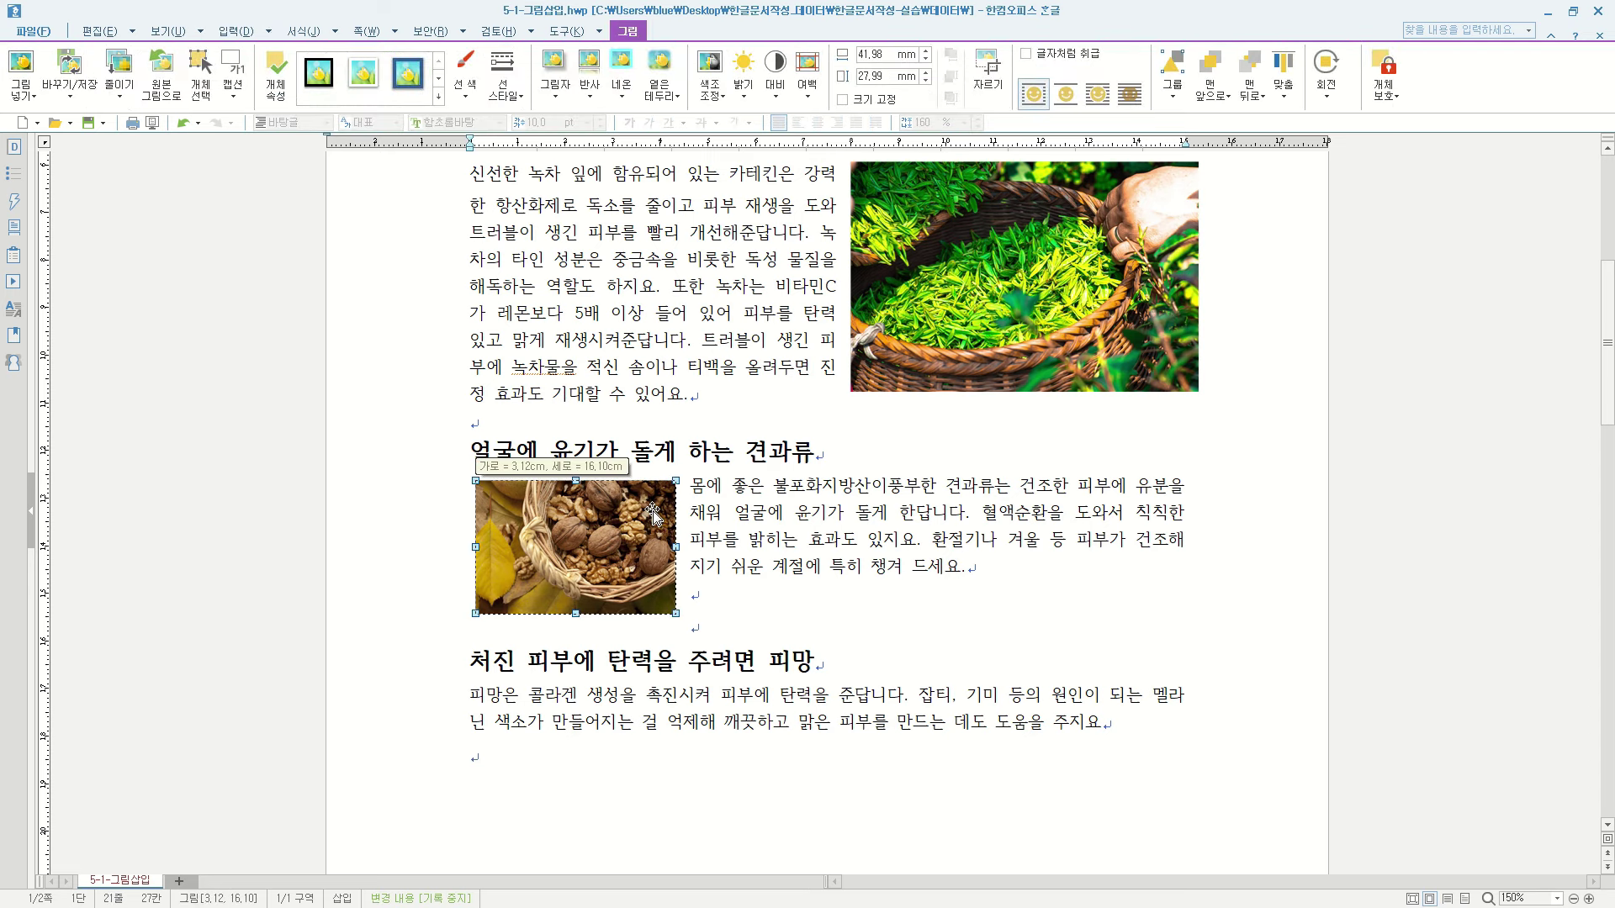
left_click_drag(654, 510, 653, 507)
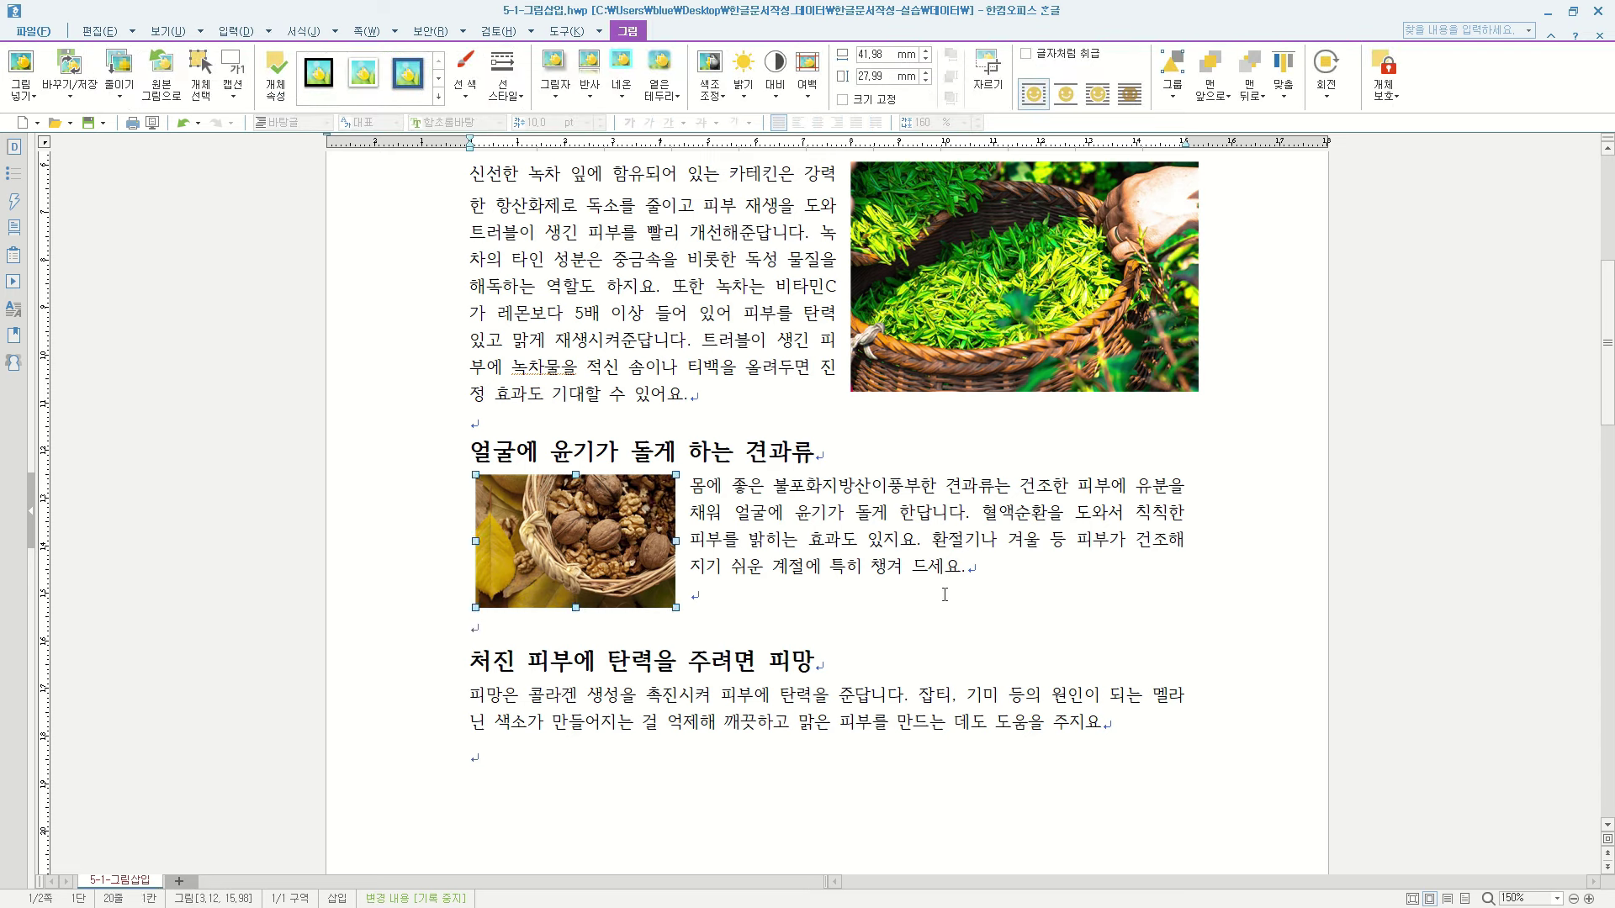
Step: Insert the picture 피망.jpg at the right end of the paragraph about bell peppers
scroll(934, 610, "down", 1)
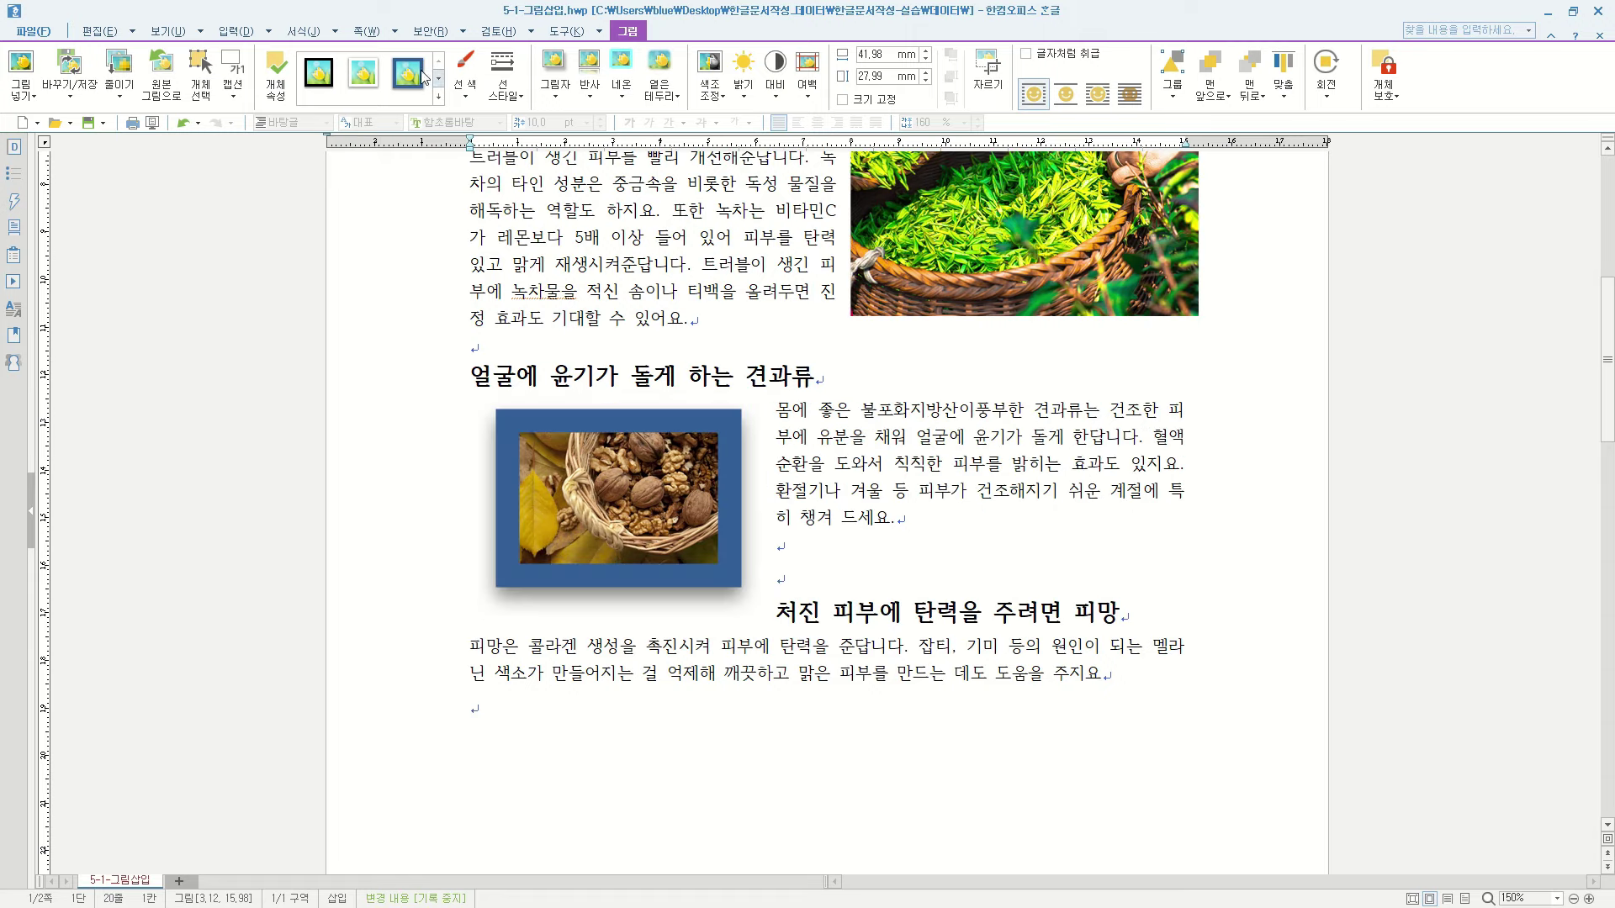
left_click(237, 31)
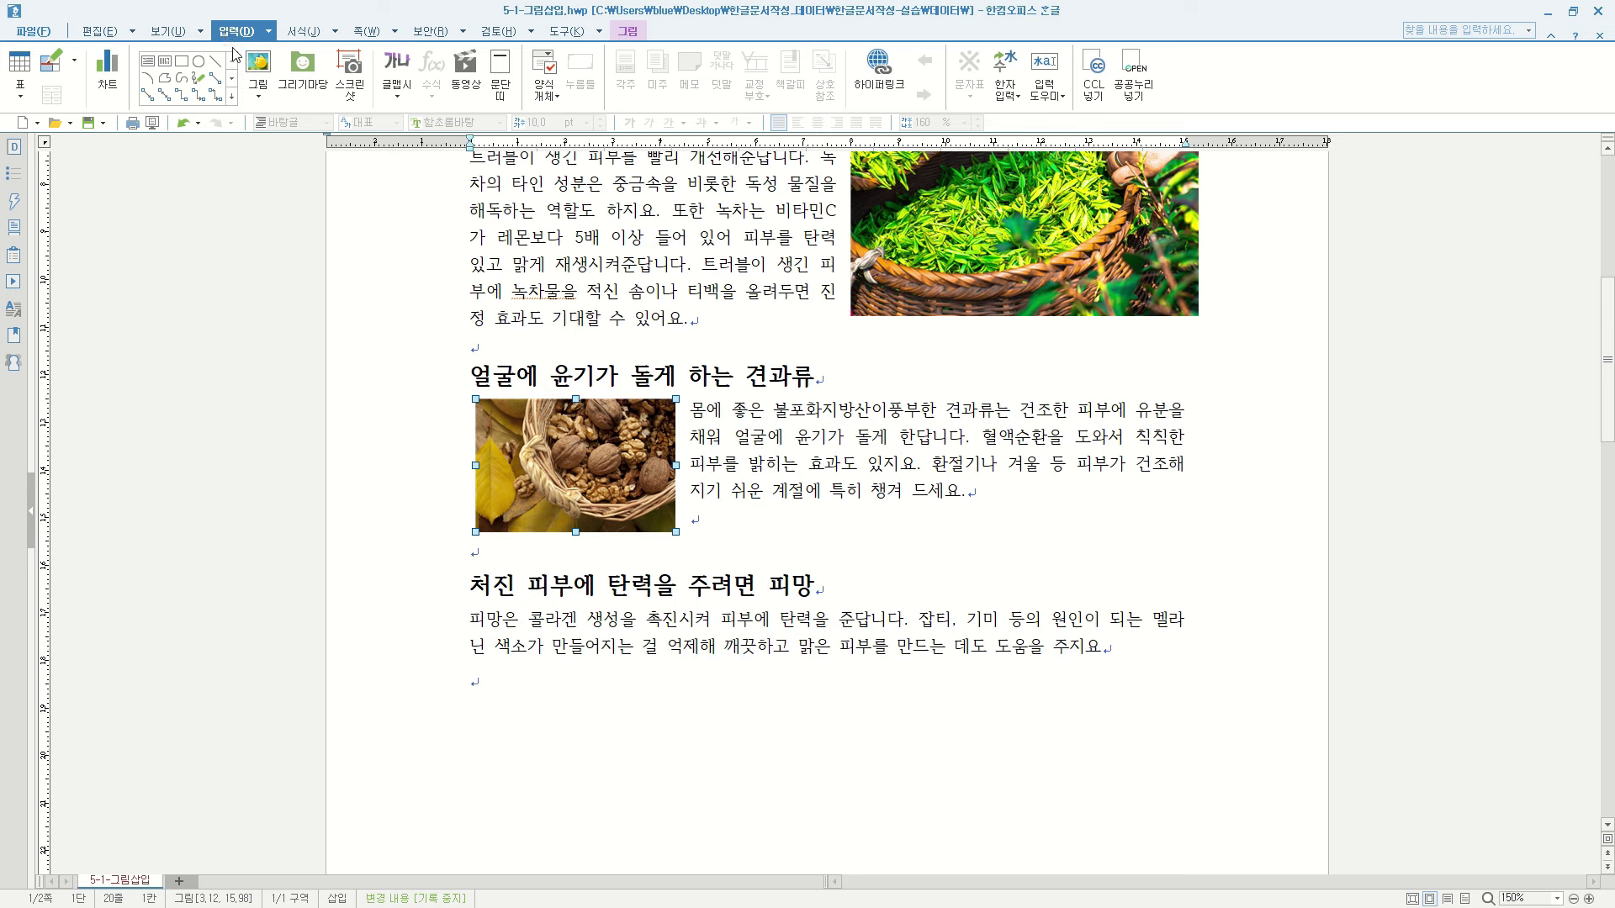
left_click(258, 68)
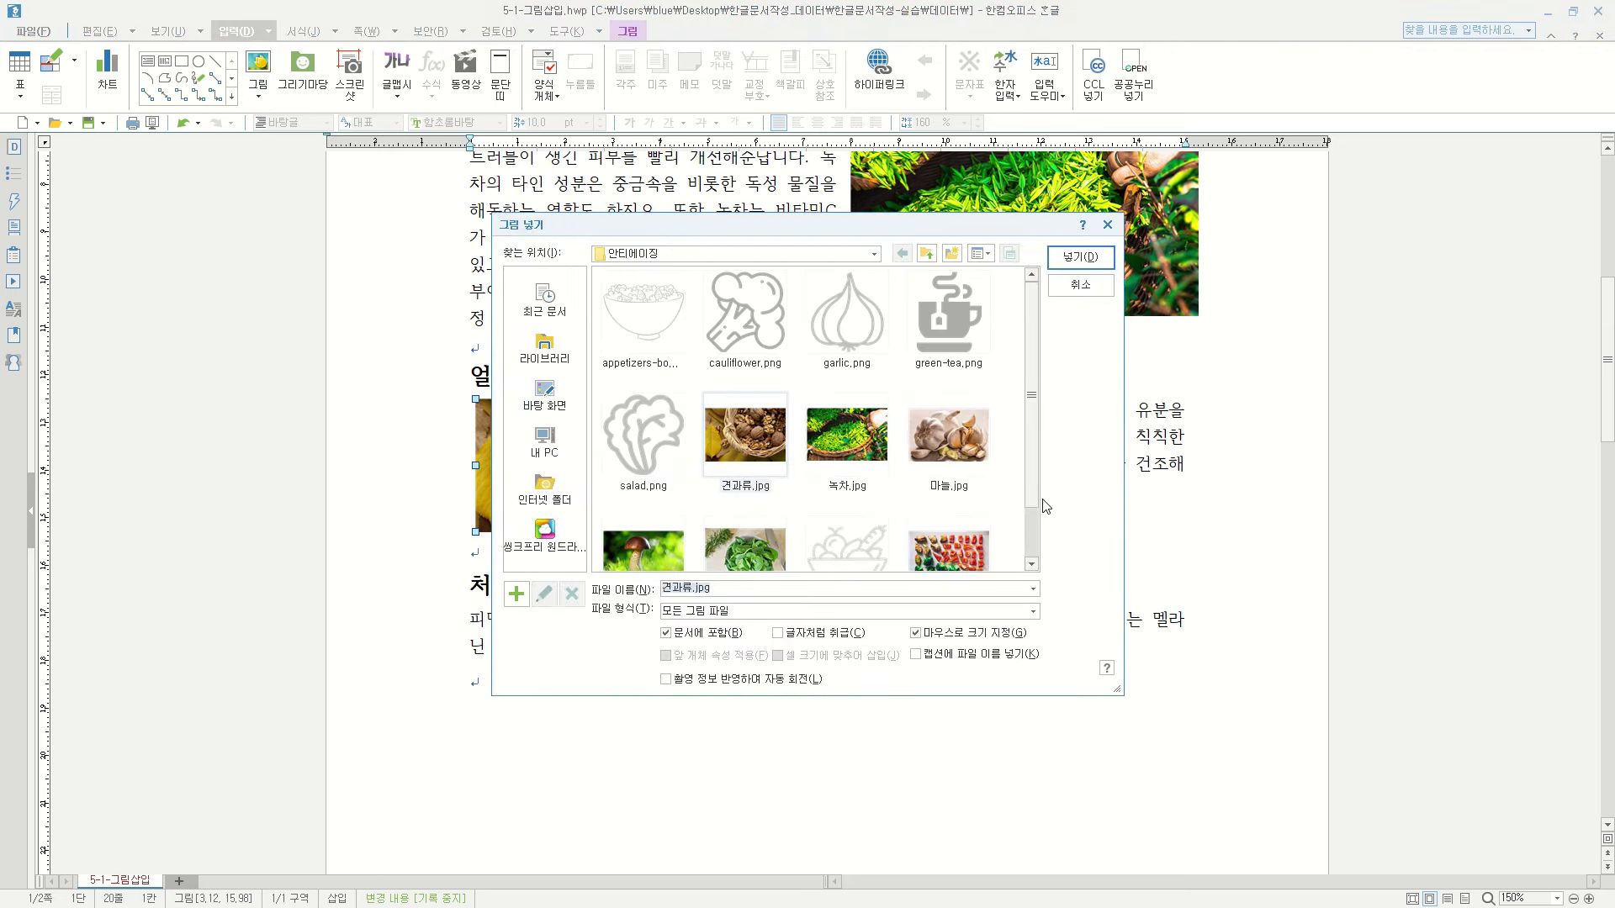
left_click_drag(1035, 385, 1033, 447)
left_click(949, 473)
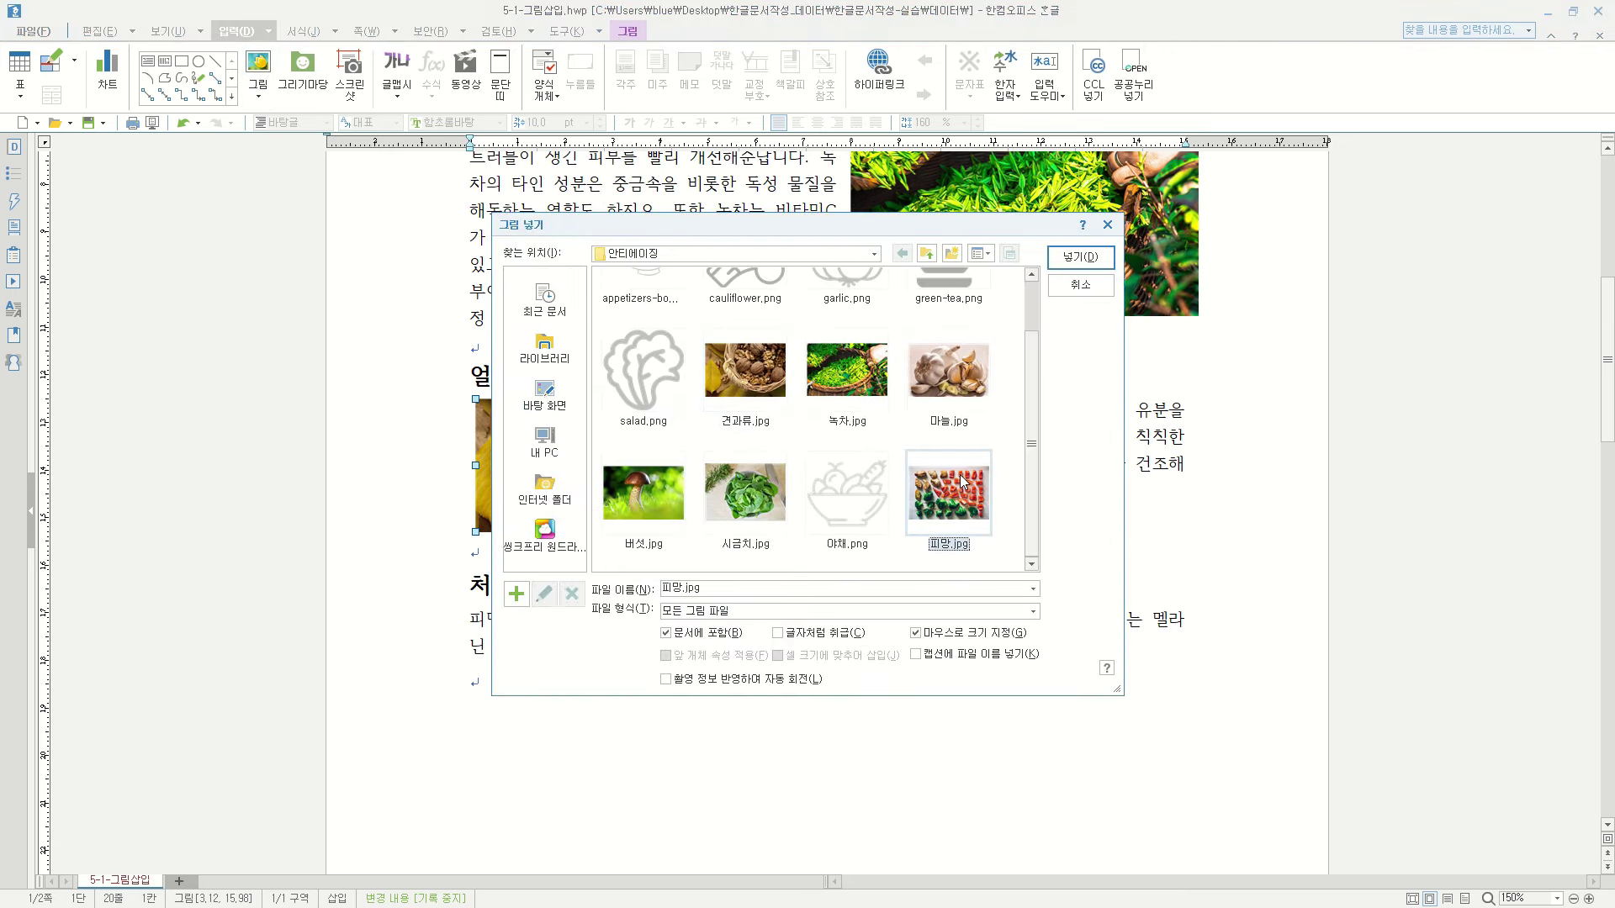
left_click(1081, 256)
left_click_drag(930, 541, 1210, 728)
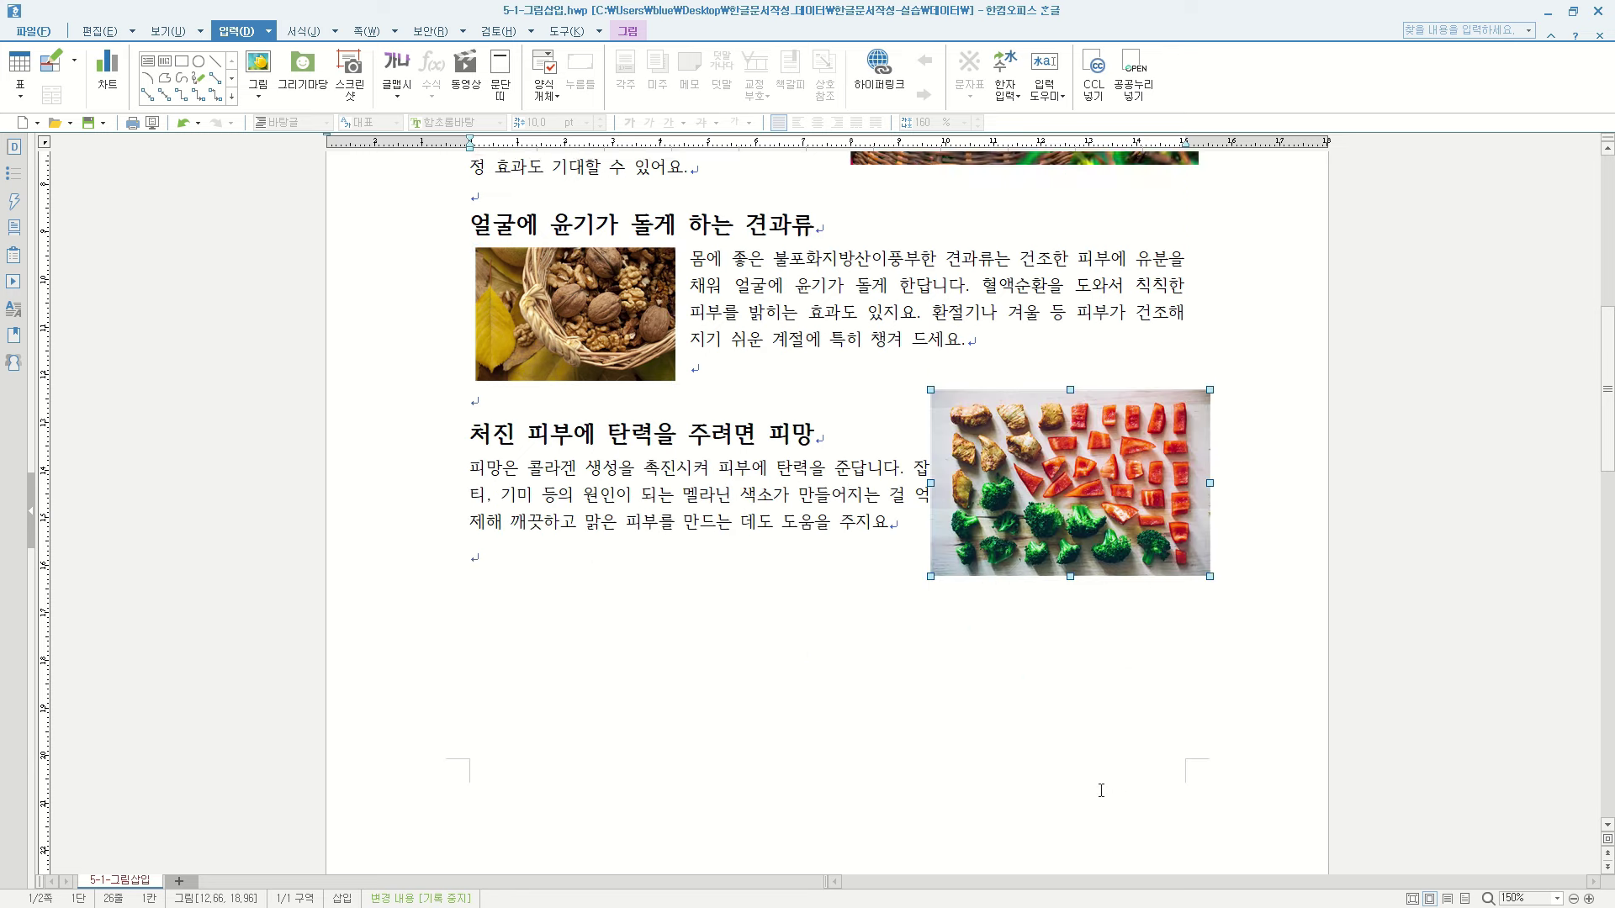
Step: Align the bell pepper picture with the right text edge and set its left outer margin to 3 mm
left_click_drag(1093, 473, 1070, 488)
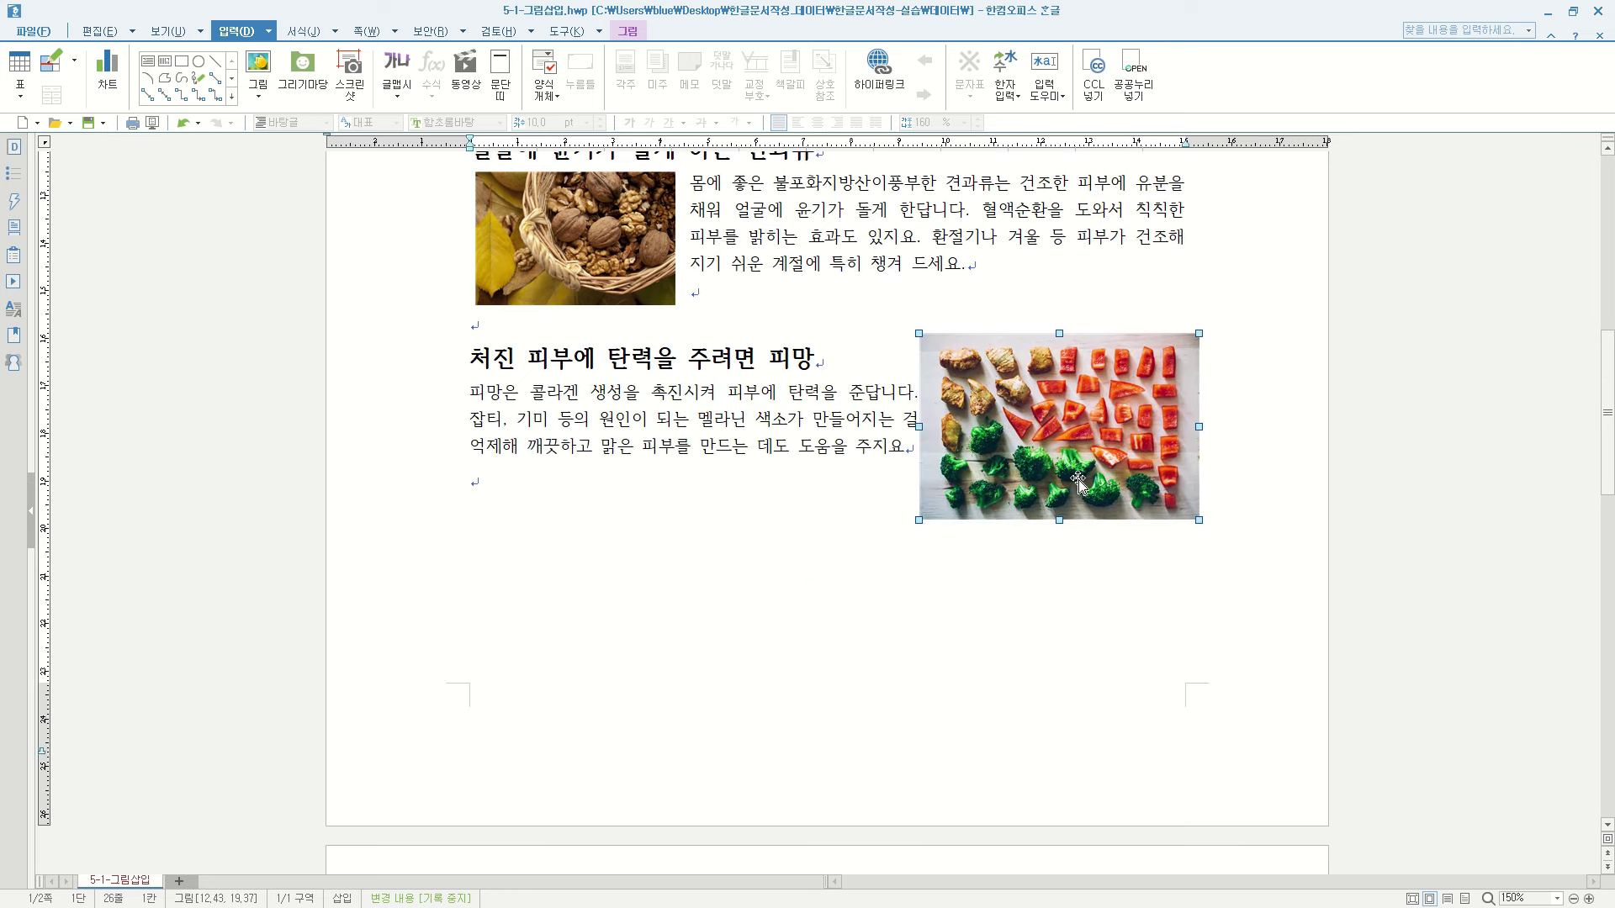
double_click(1070, 488)
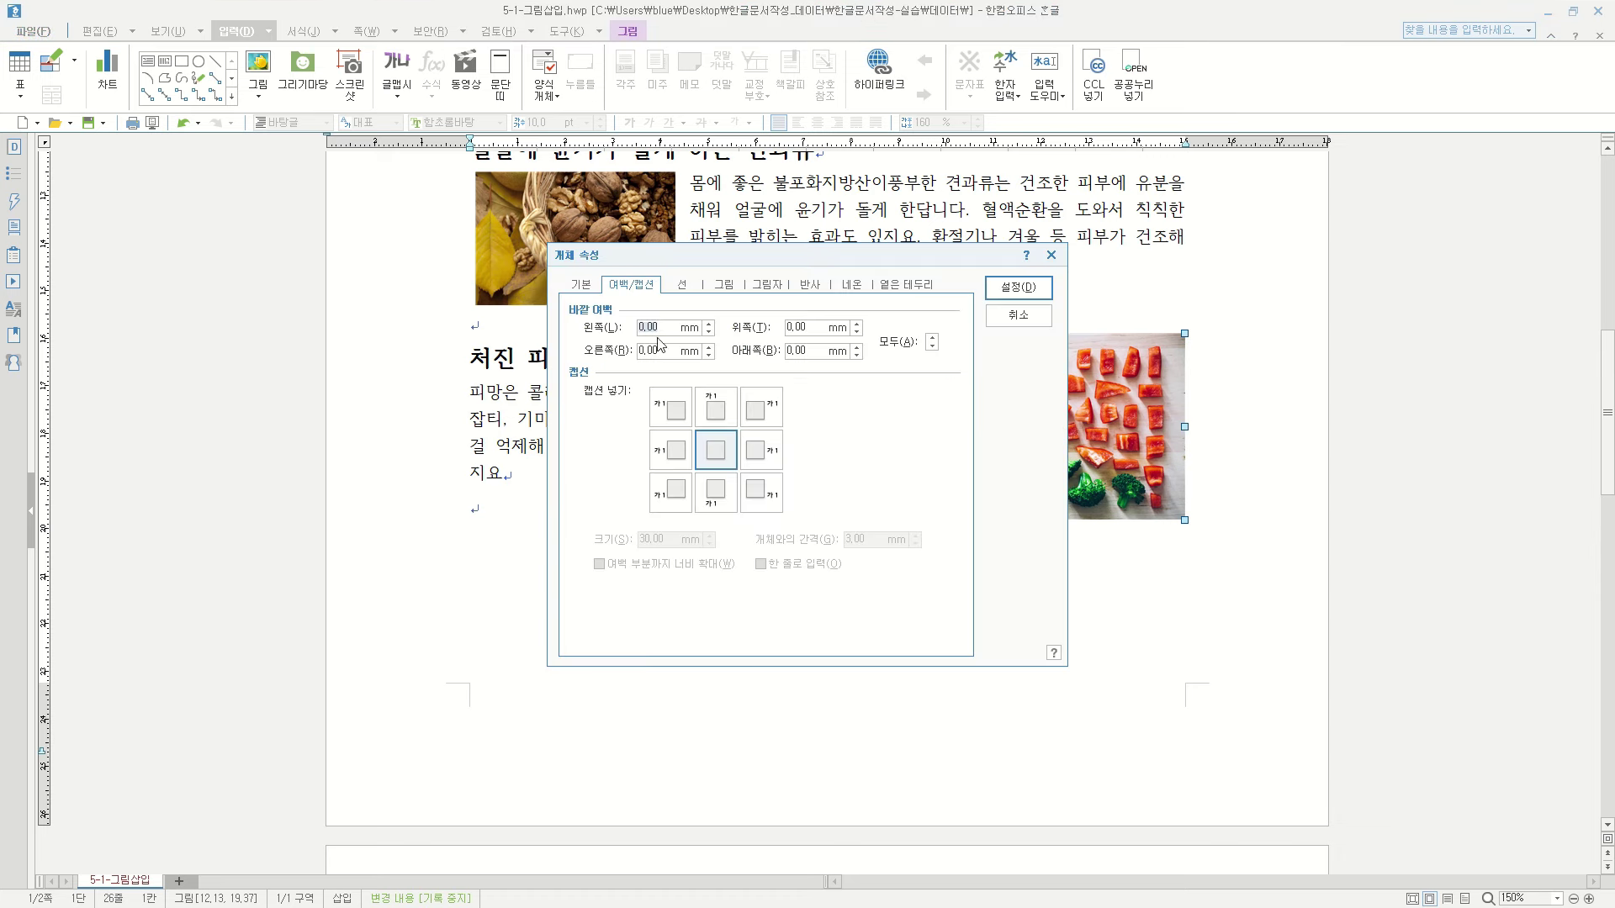
type("3")
key("Return")
Step: Move the bell pepper picture down about 2 mm beside its paragraph, and deselect it
left_click_drag(1112, 437, 1098, 447)
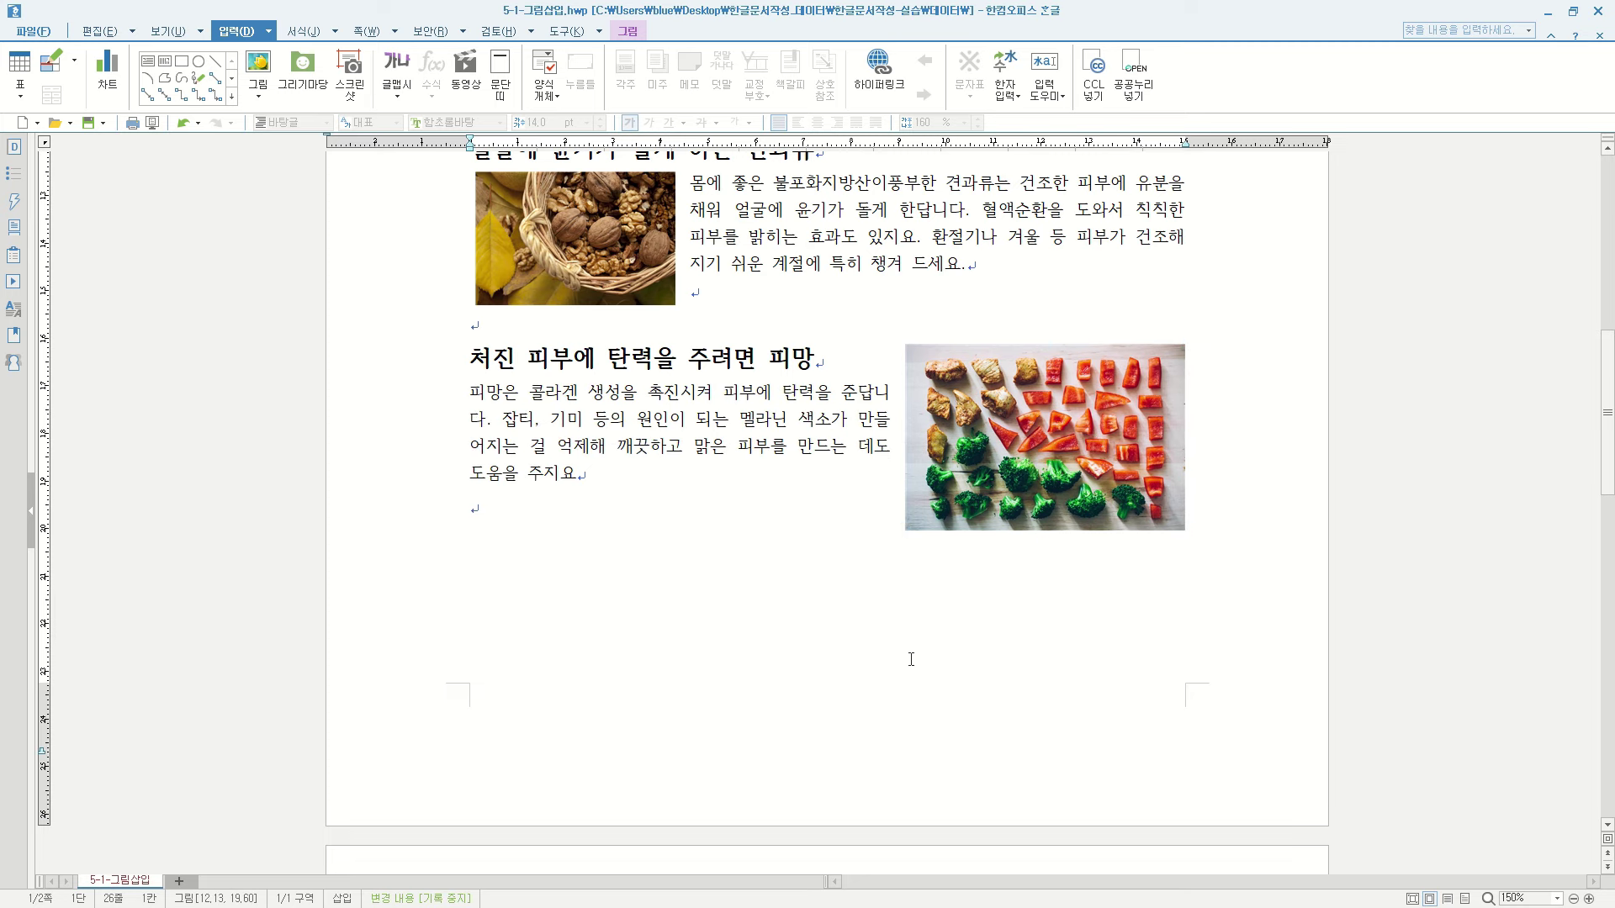
left_click(919, 656)
Step: Review the placement of the green tea, nuts and bell pepper pictures across the first page
scroll(1096, 499, "up", 5)
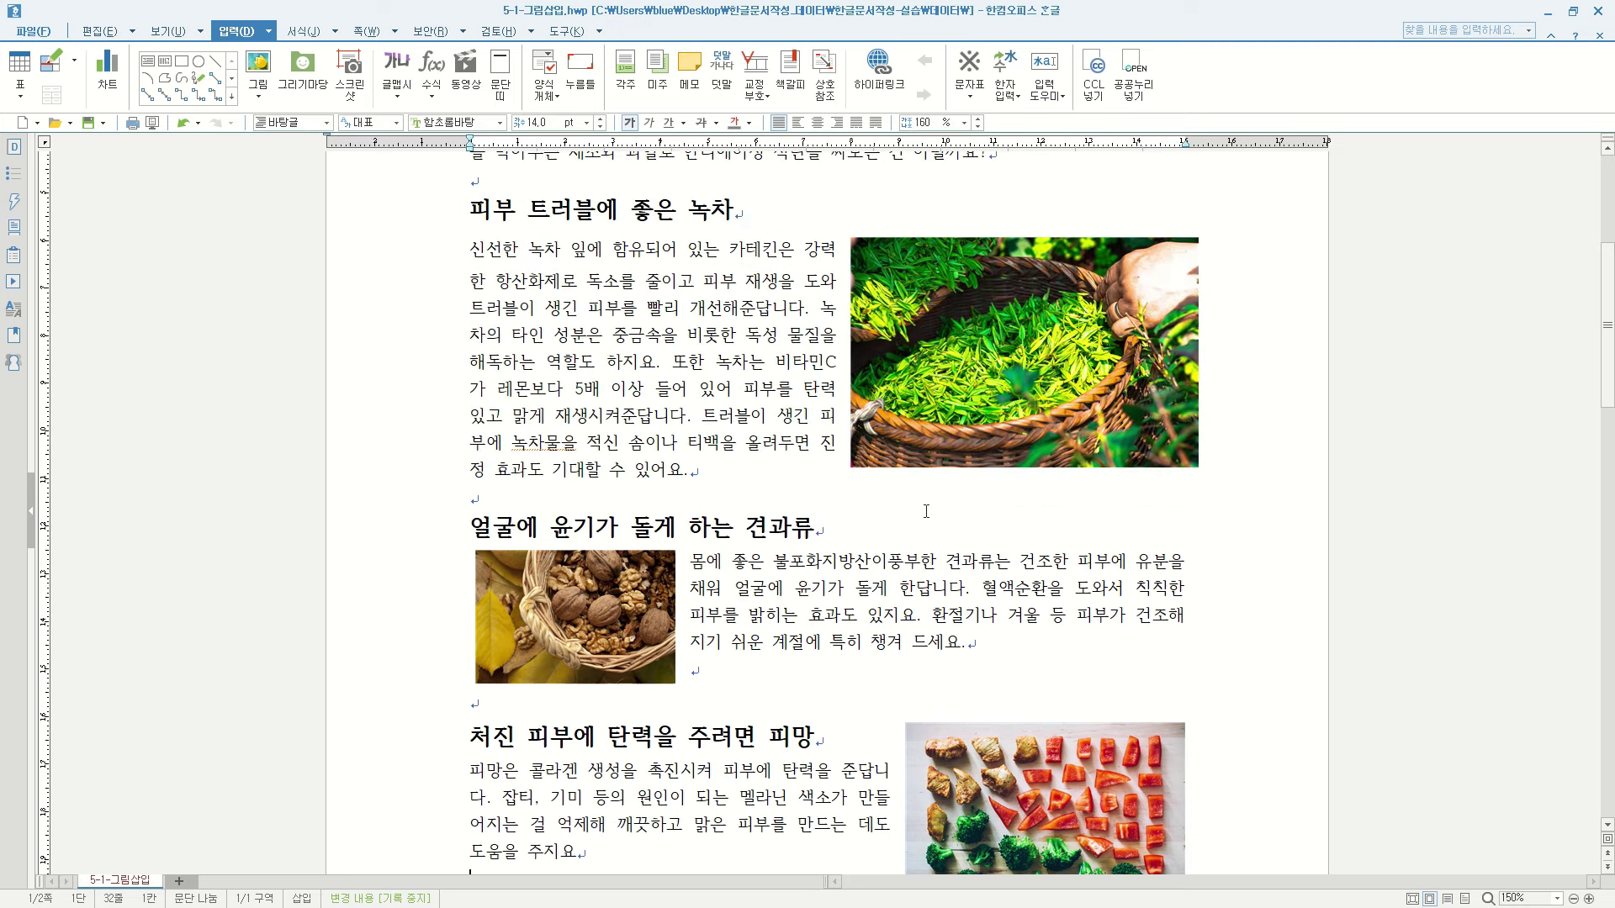
scroll(927, 506, "down", 3, "ctrl")
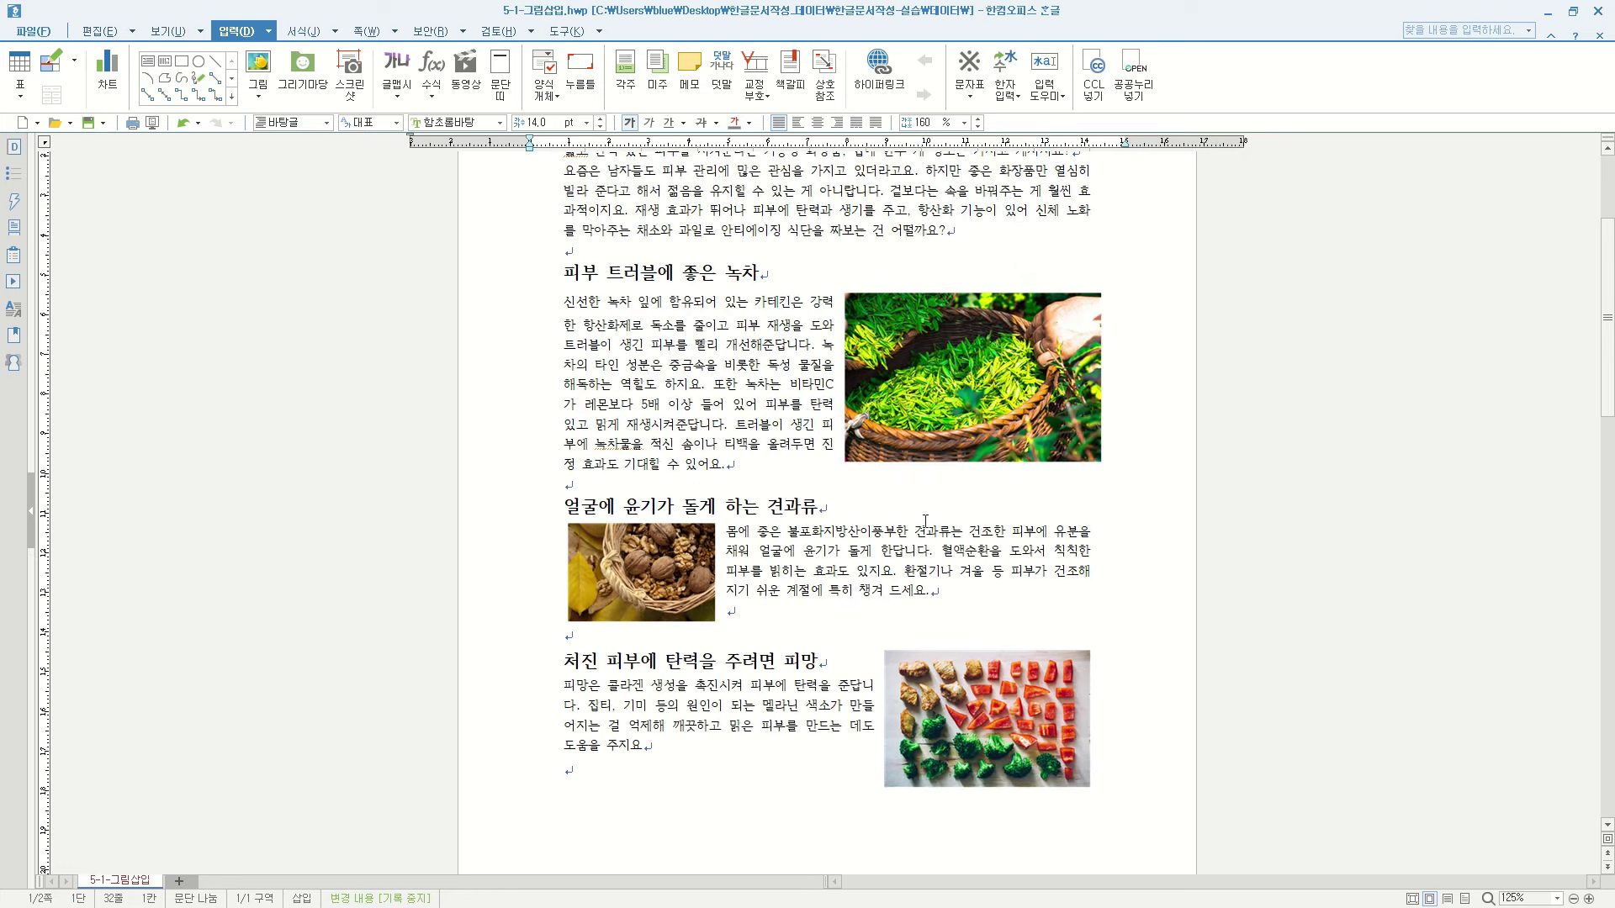
scroll(925, 522, "down", 7, "ctrl")
left_click(979, 732)
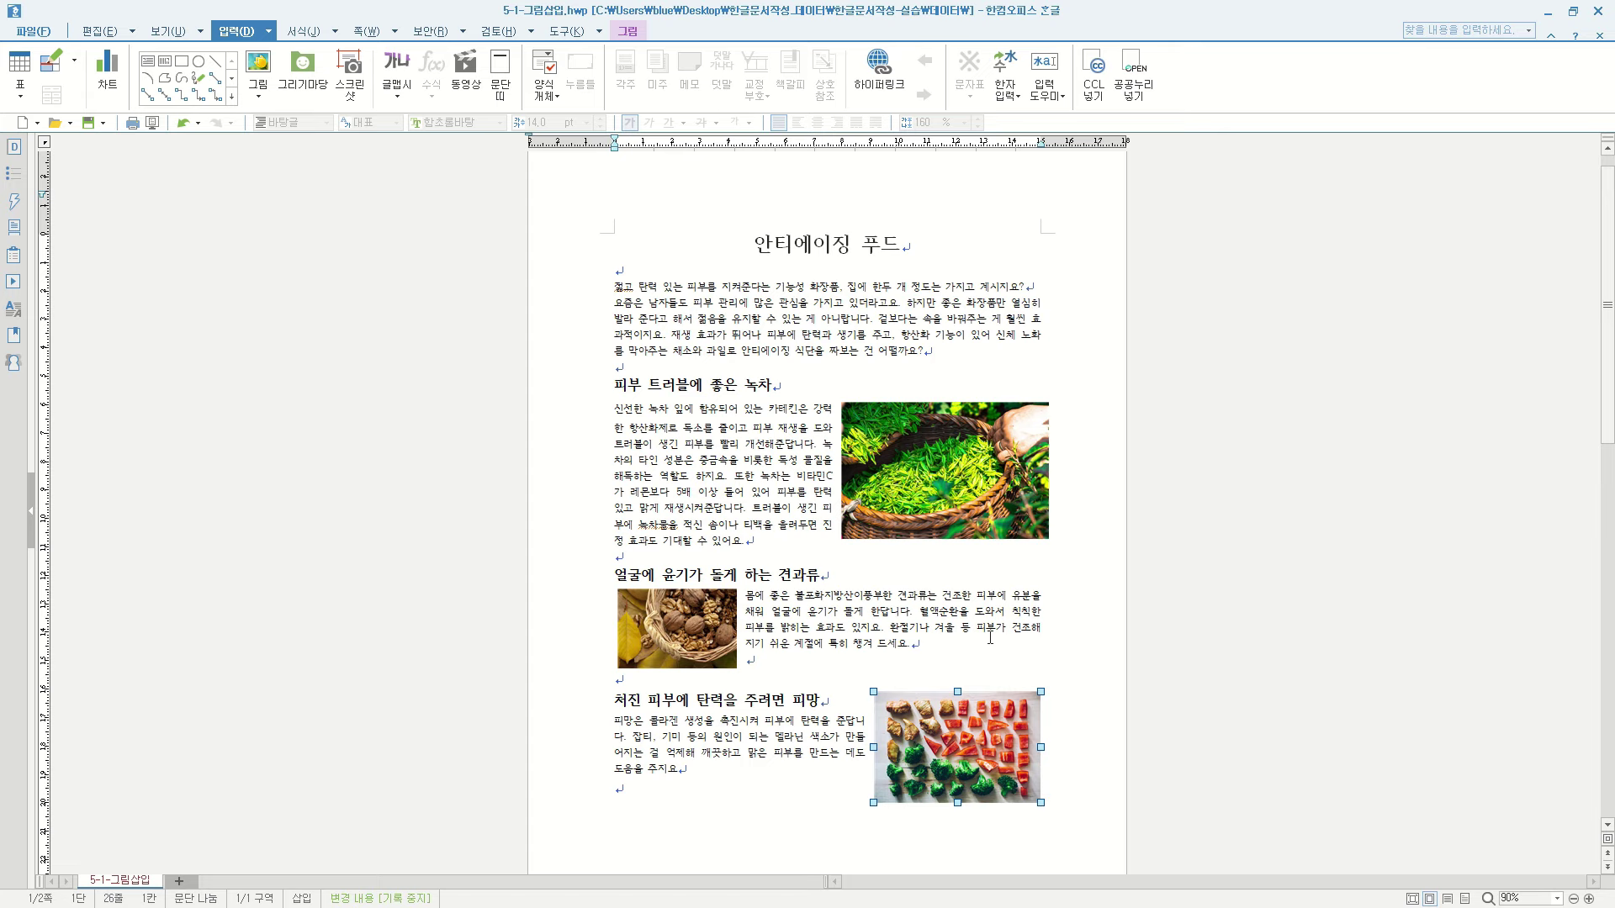
left_click(1034, 611)
scroll(832, 608, "up", 5, "ctrl")
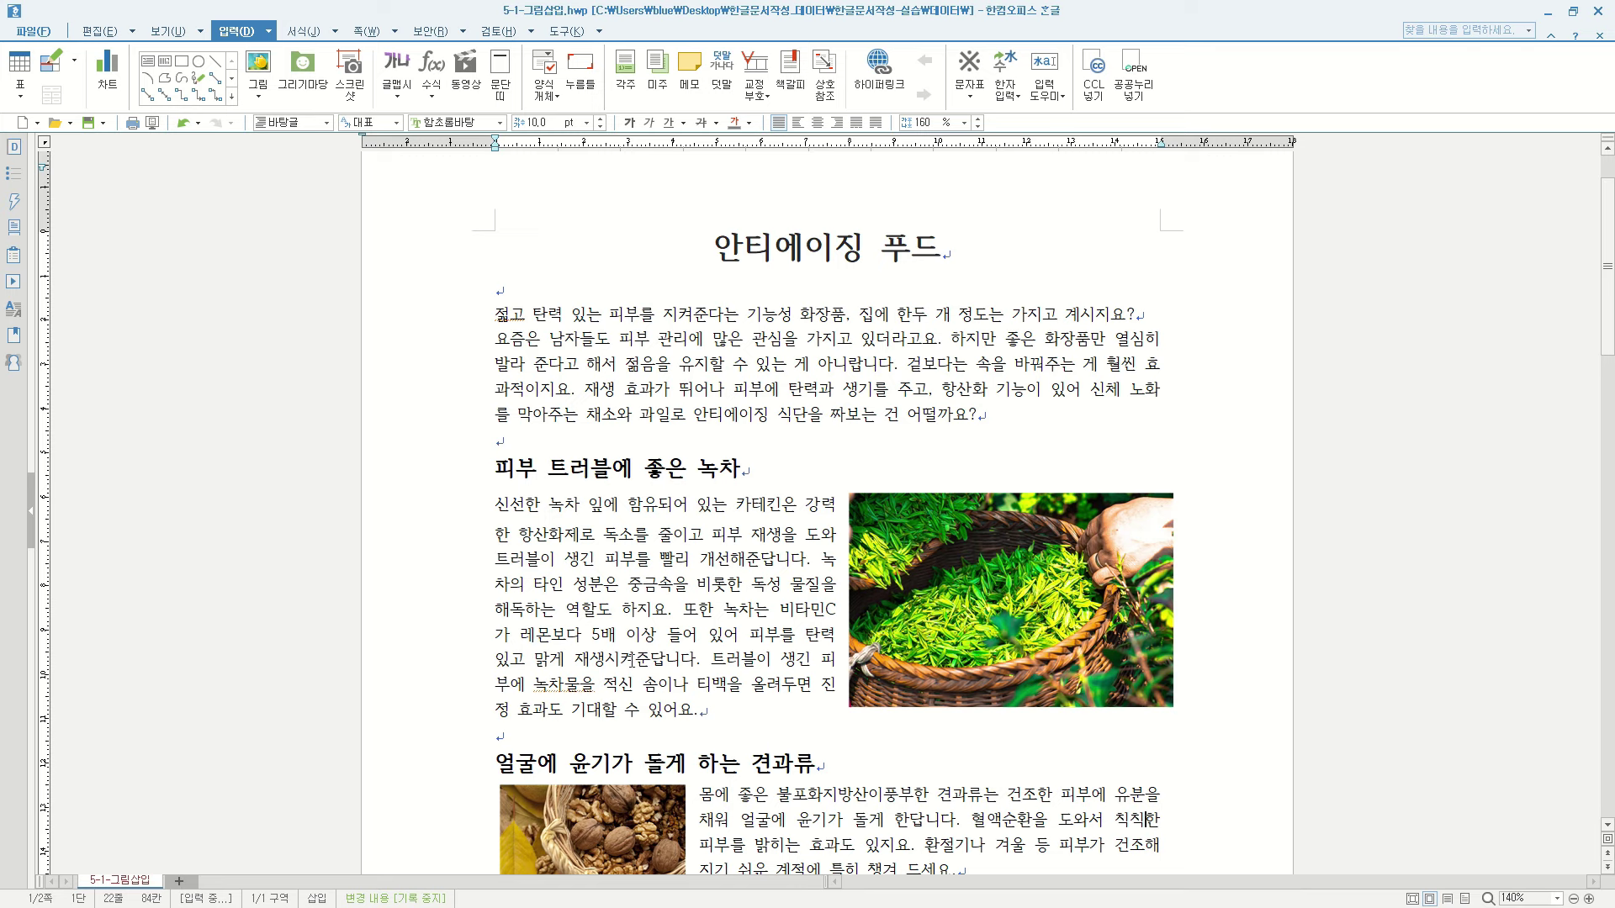
Step: Add an empty line after the garlic paragraph on the second page
scroll(794, 717, "down", 10)
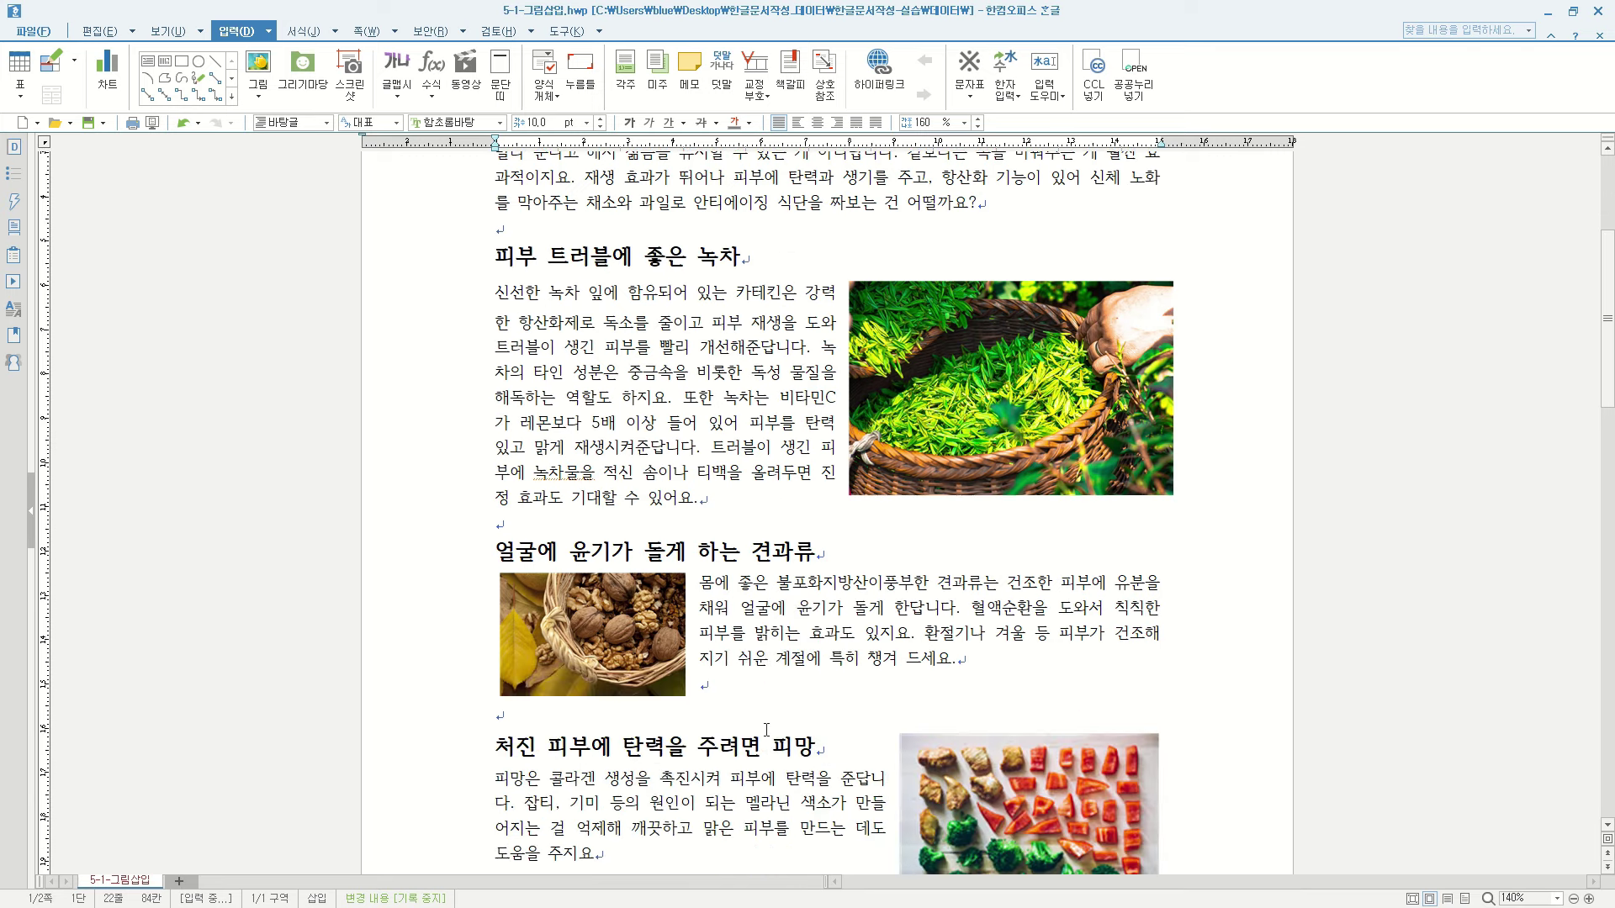
left_click(1102, 341)
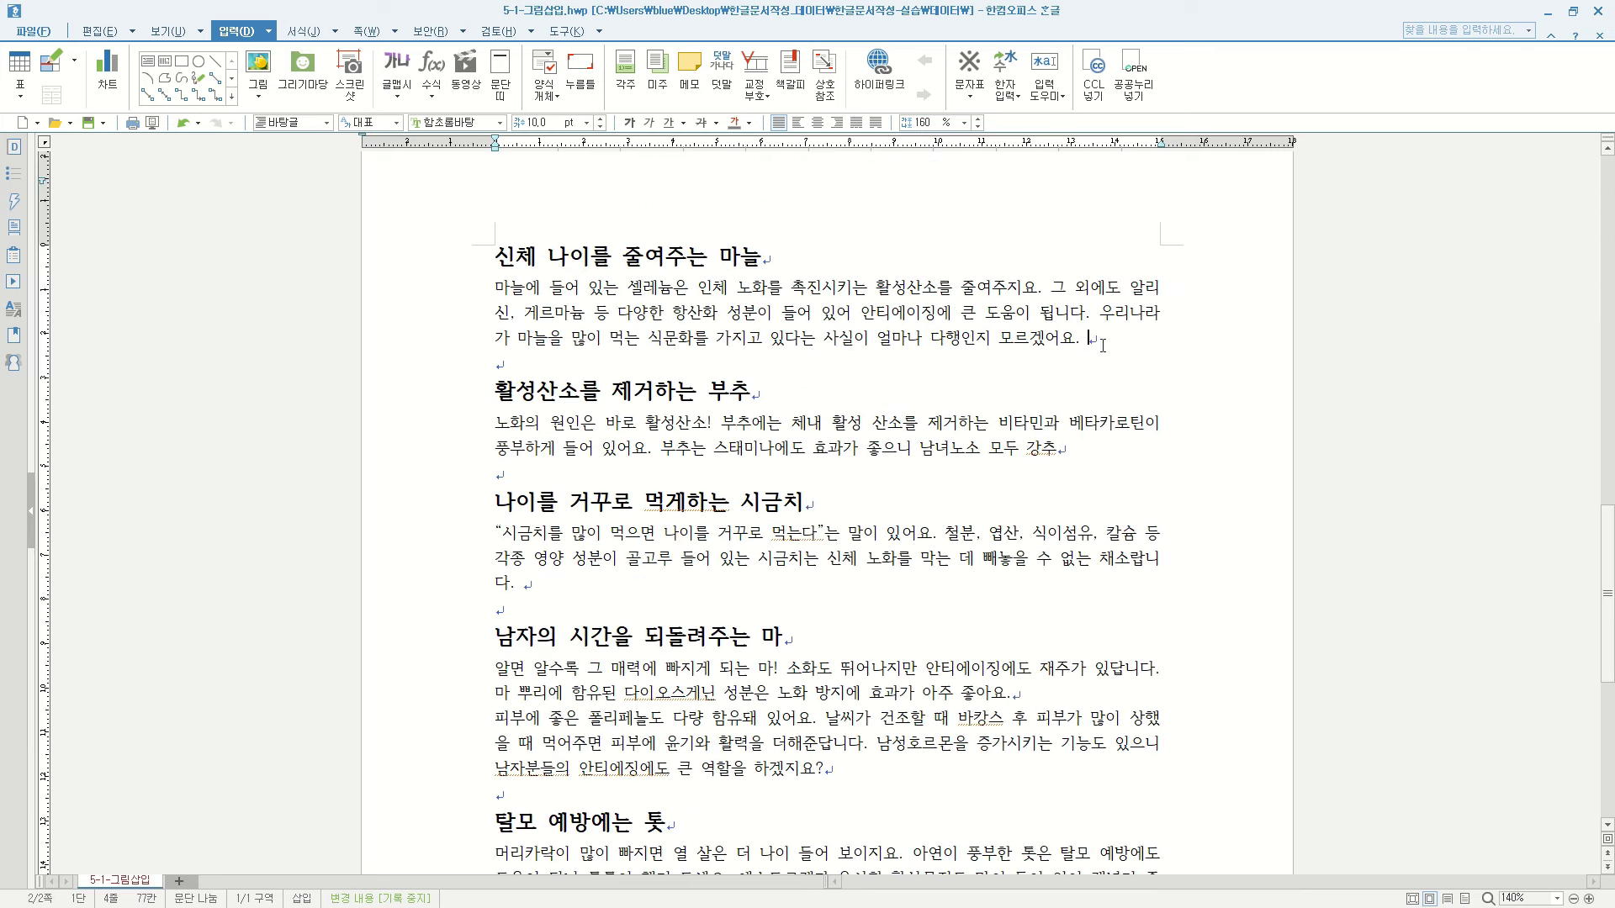
key("Return")
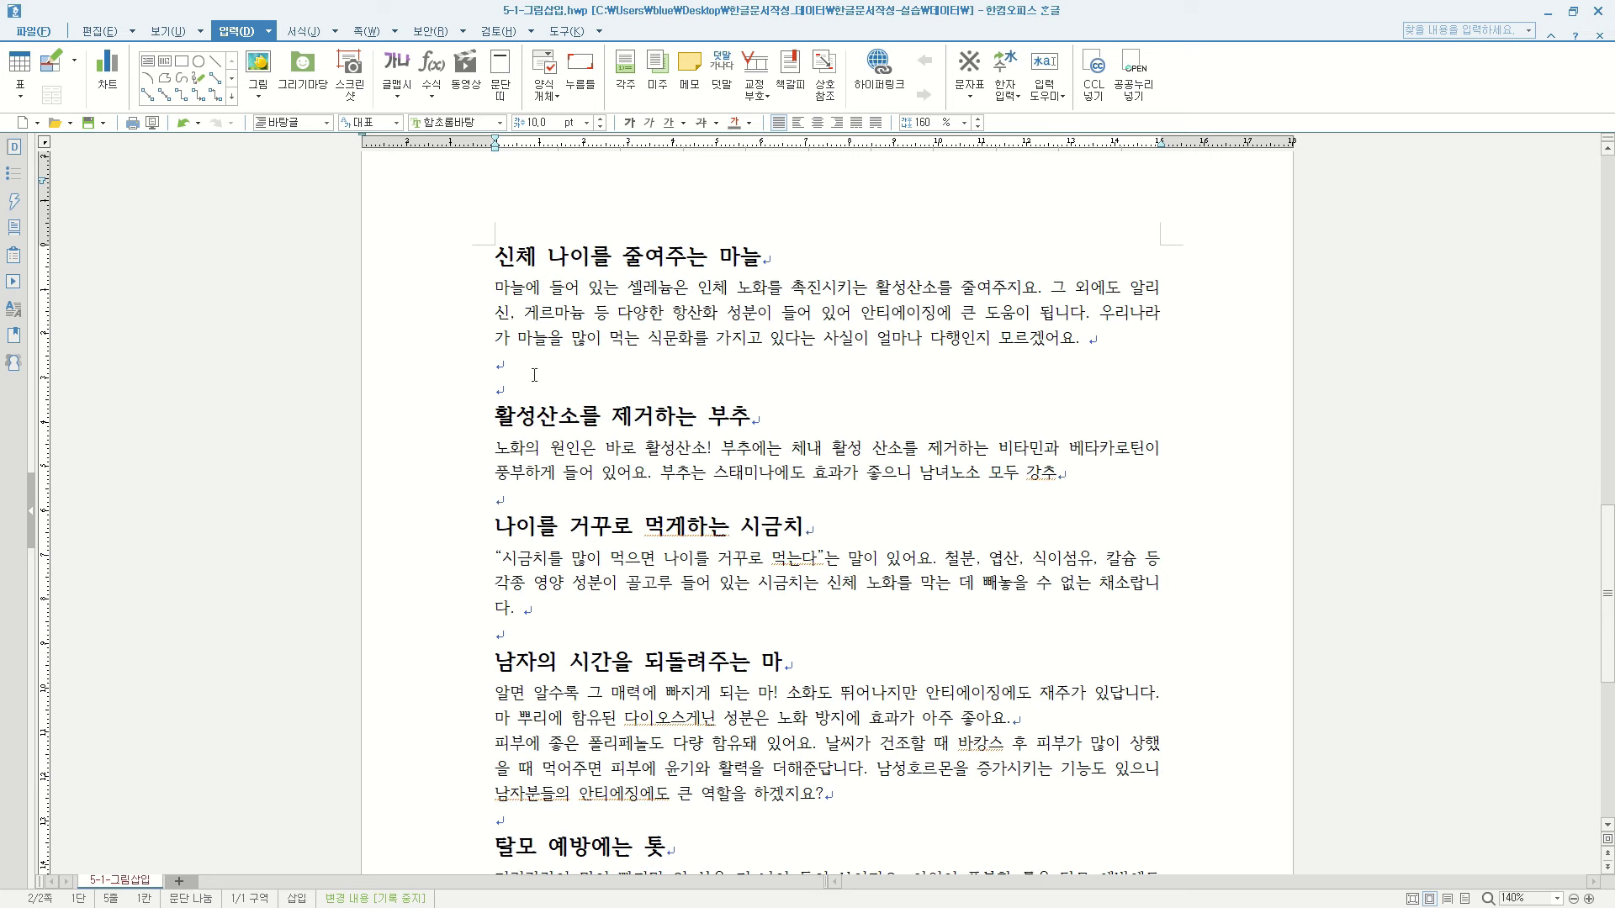
Step: Insert the picture 마늘.jpg at about 128 × 86 mm below the garlic paragraph
left_click(260, 64)
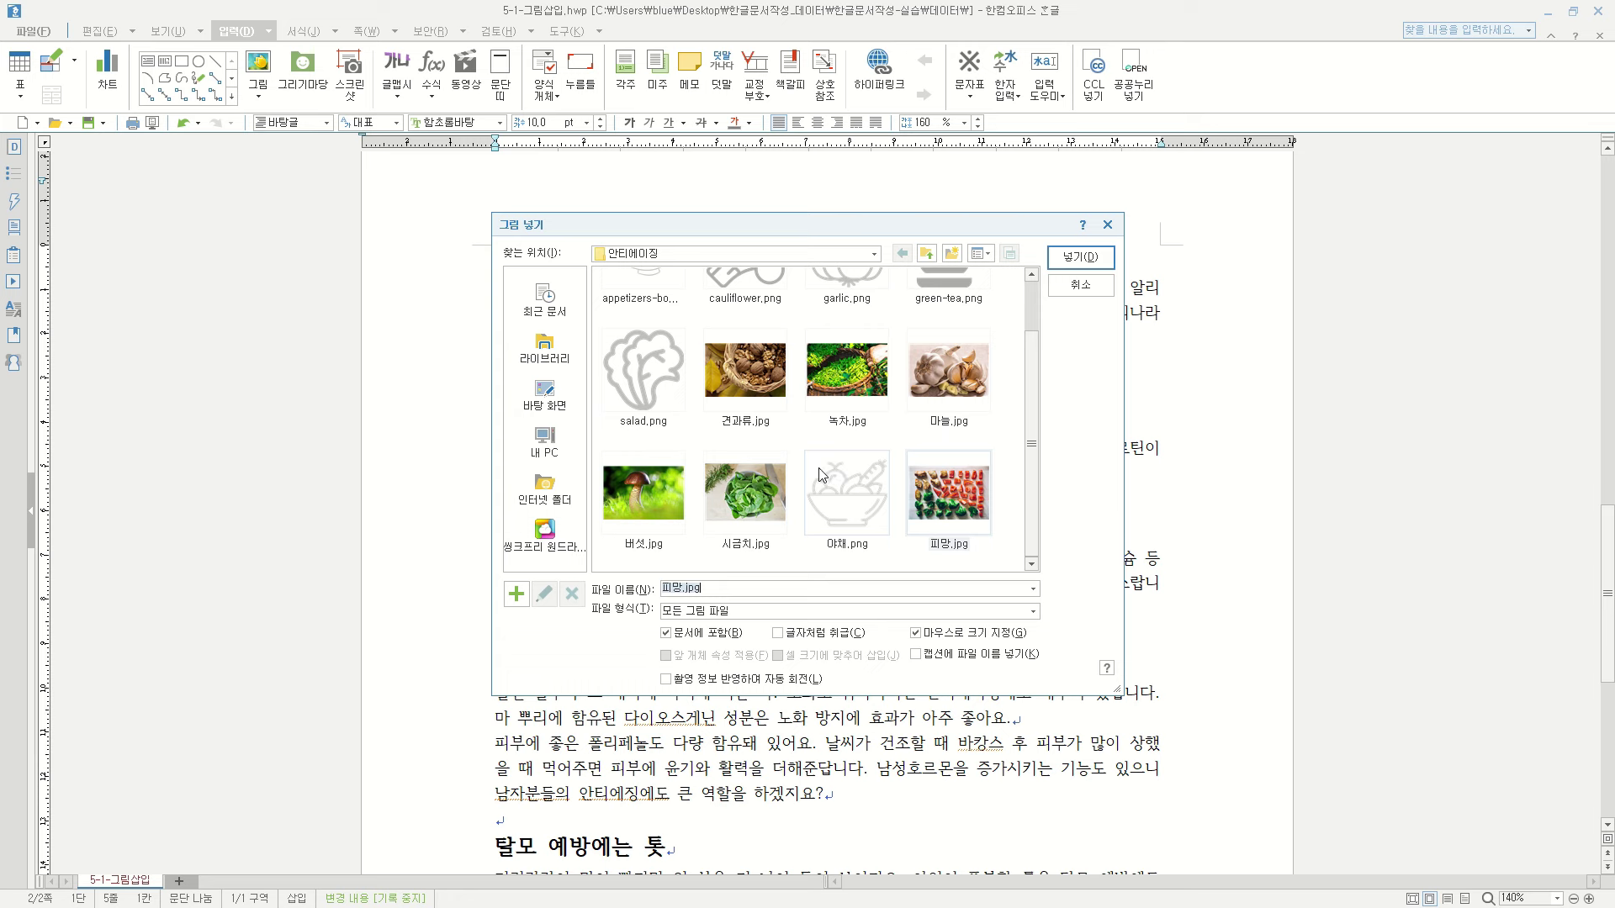
left_click(951, 370)
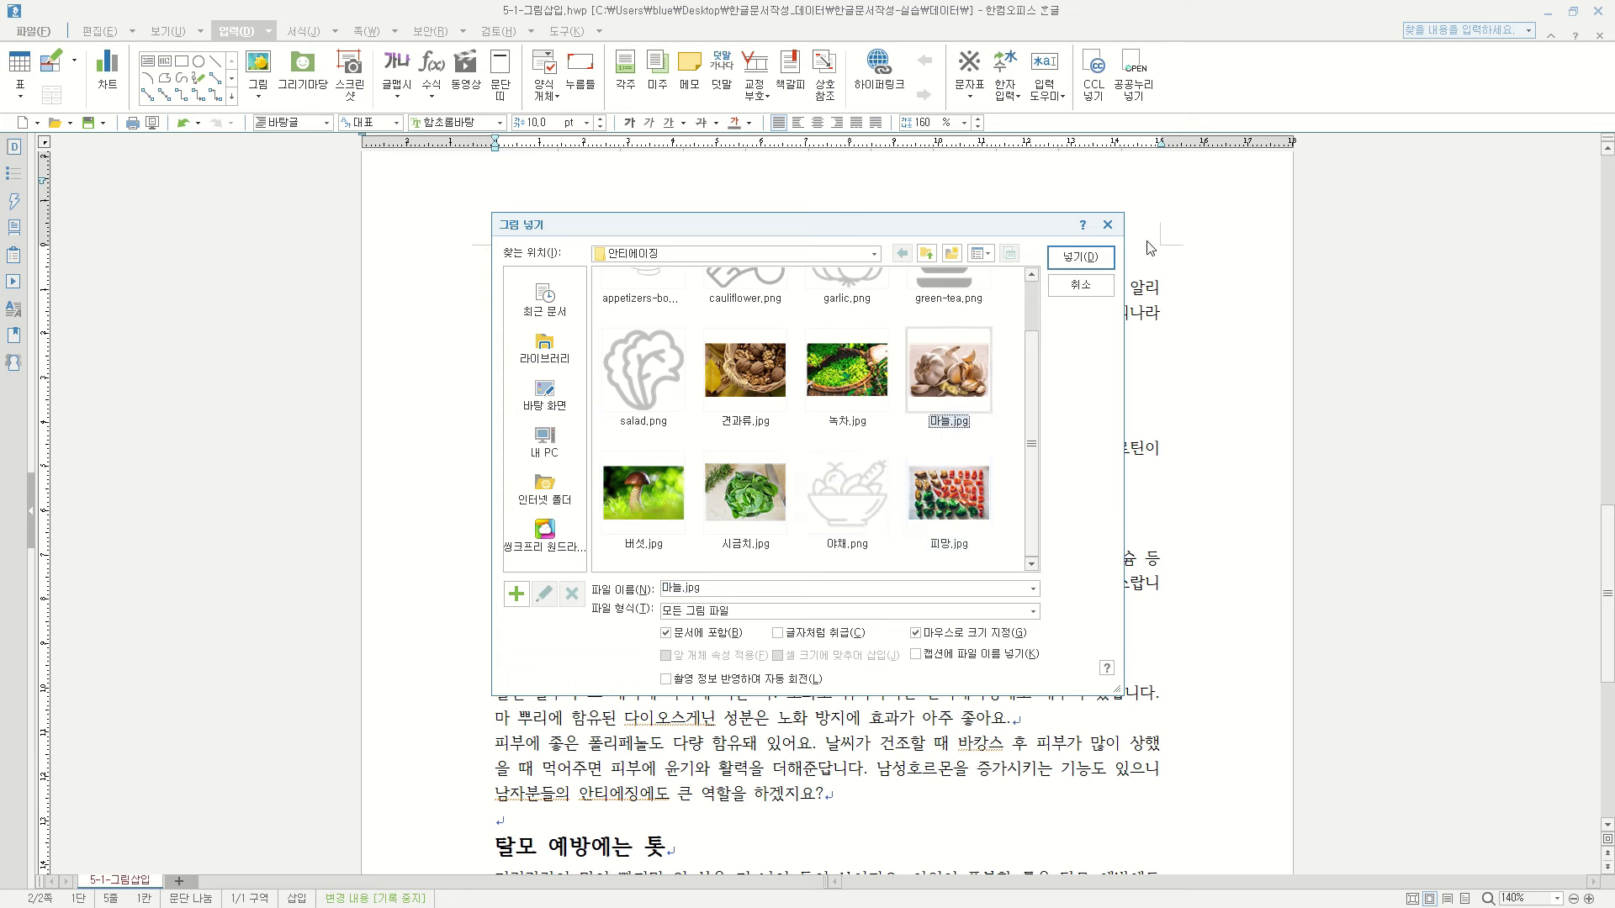
left_click(1080, 257)
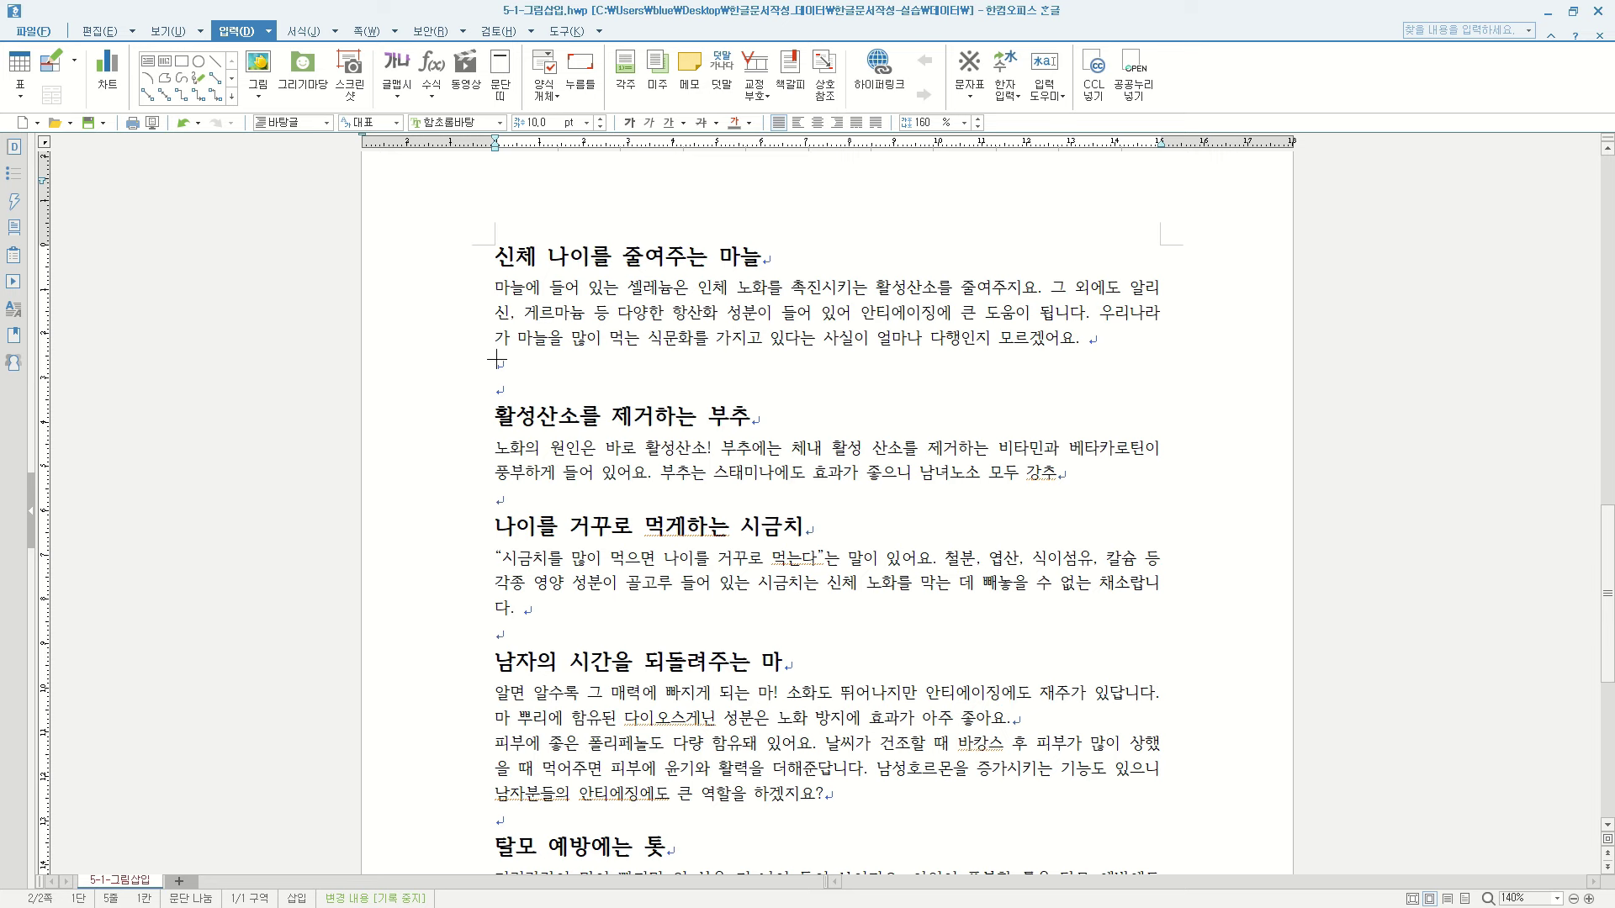
left_click_drag(496, 365, 1067, 630)
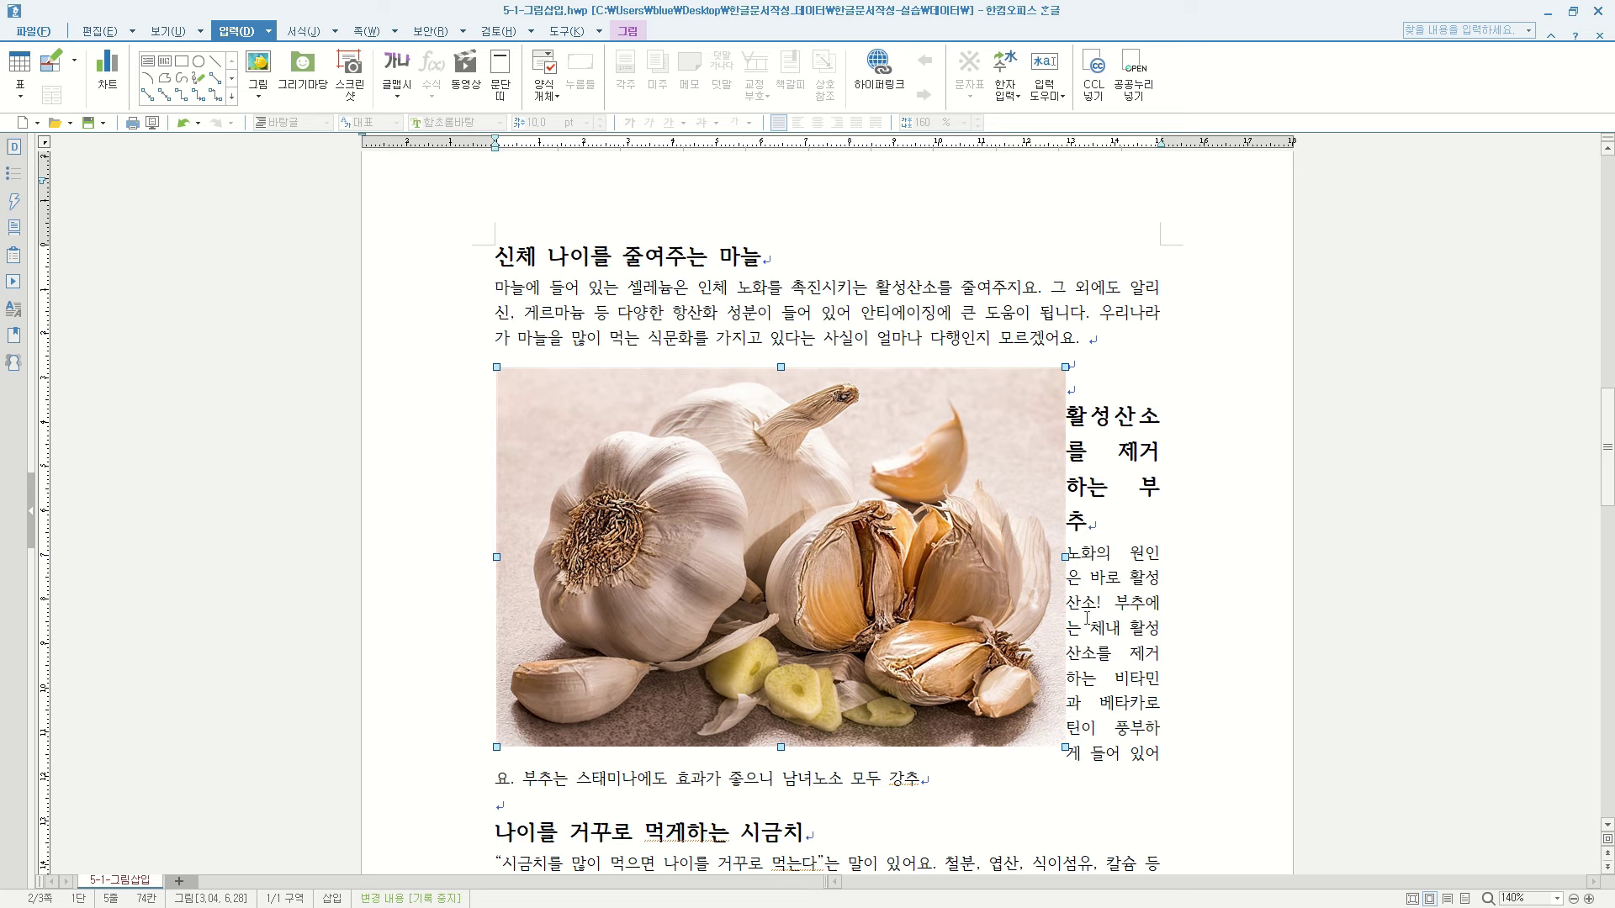
Step: Set the garlic picture's text arrangement so that text runs only above and below it
double_click(734, 487)
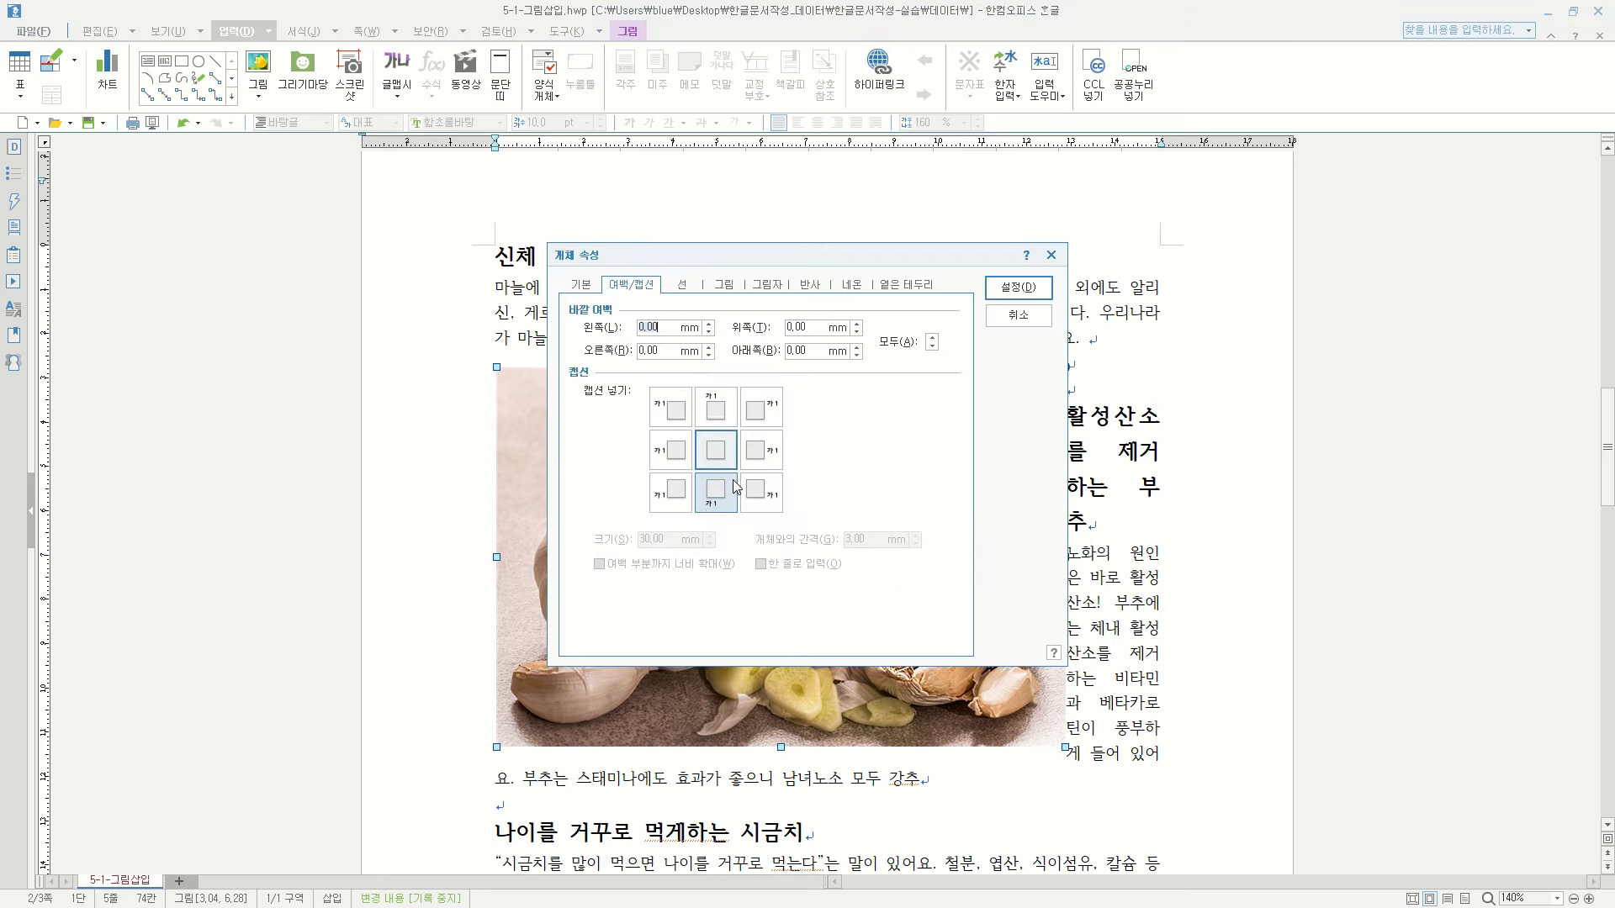
left_click(583, 285)
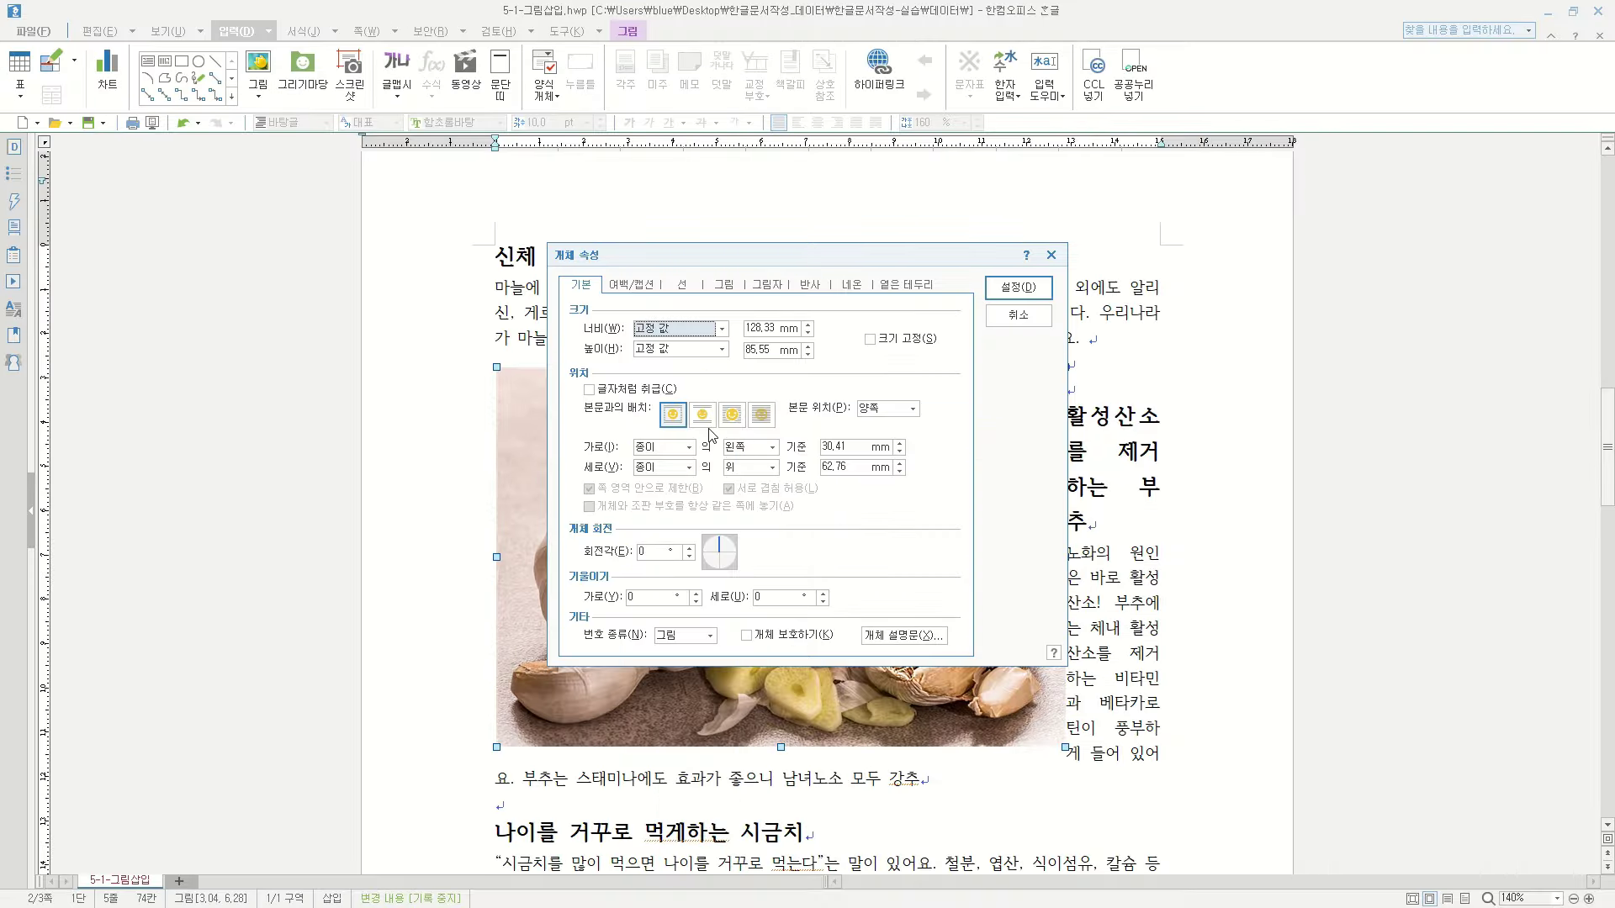
left_click(1039, 708)
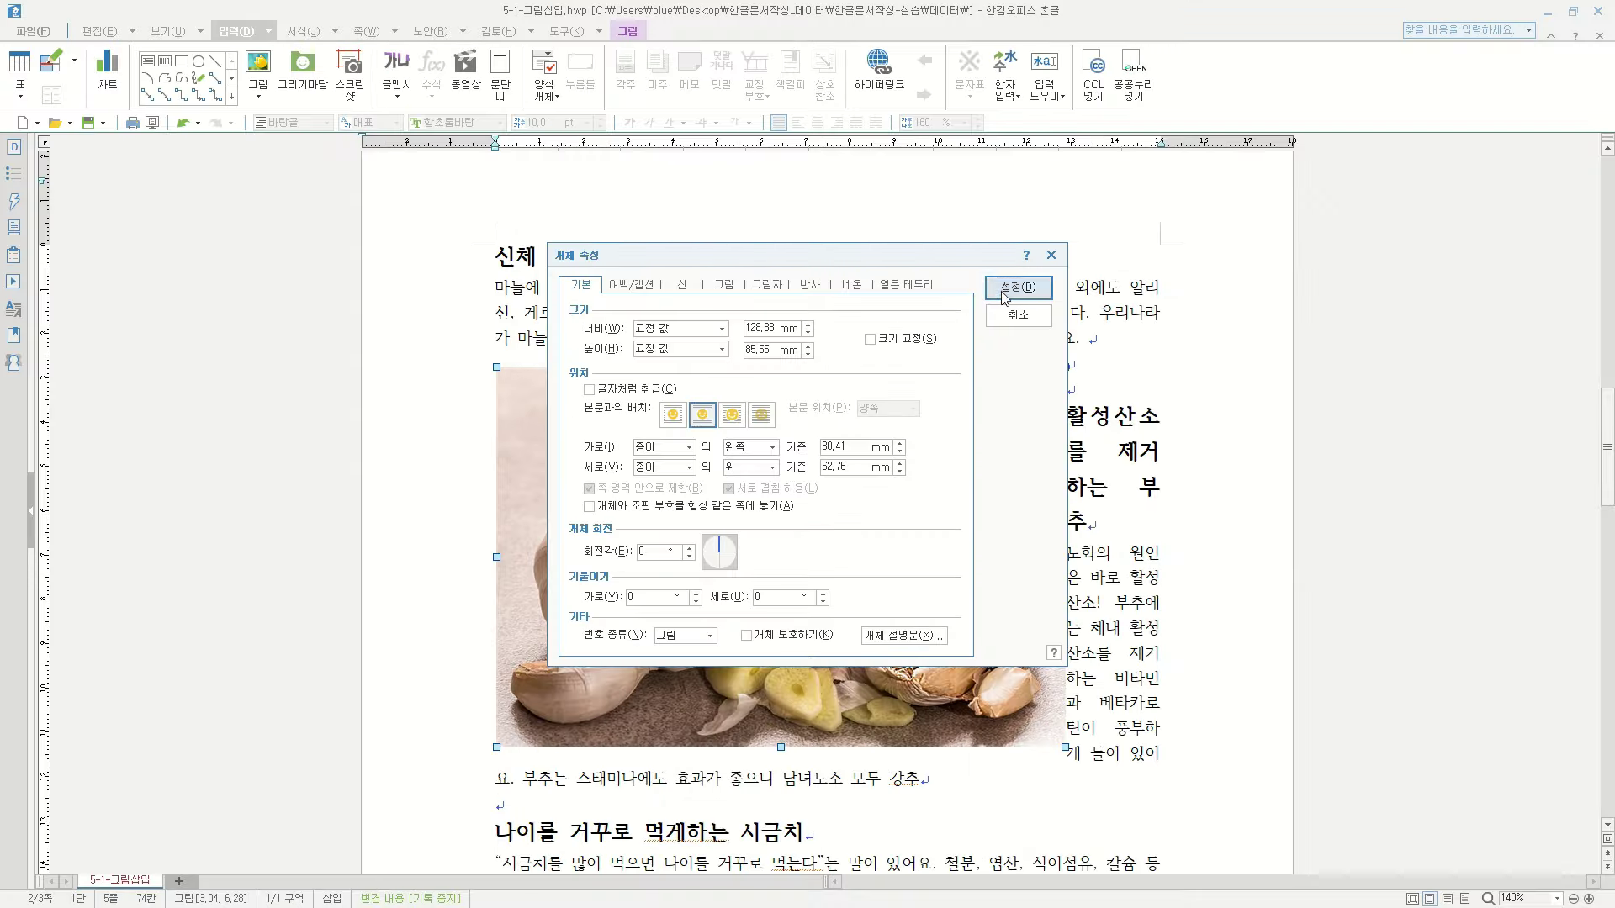
left_click(1435, 186)
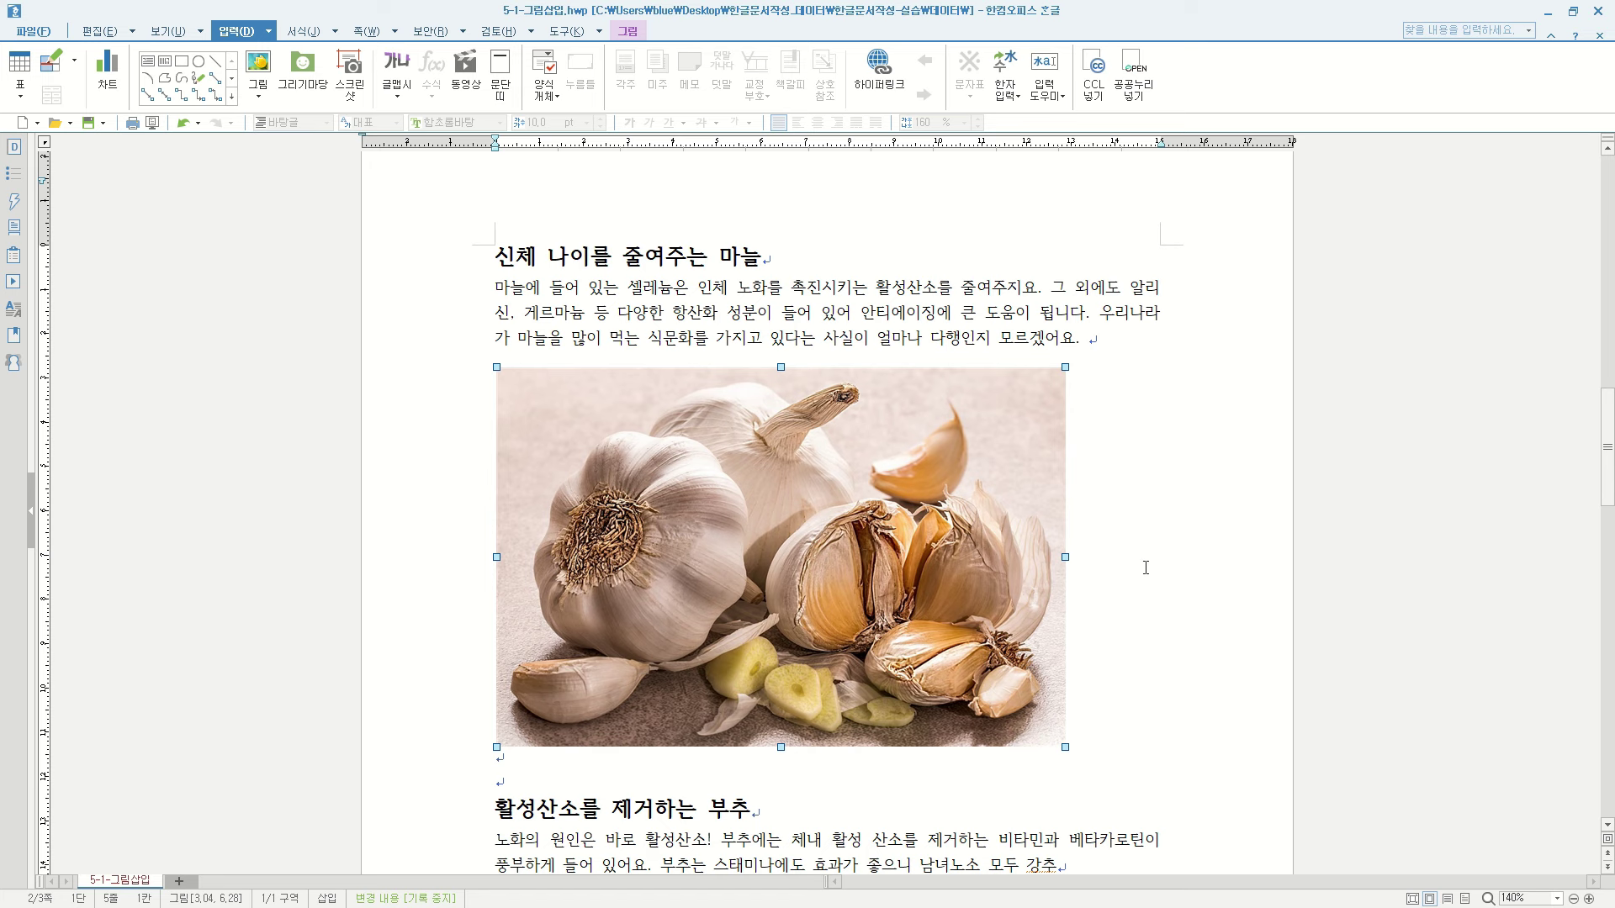
Step: Center the garlic photo horizontally relative to the paper (종이, 가운데)
left_click_drag(759, 528, 791, 508)
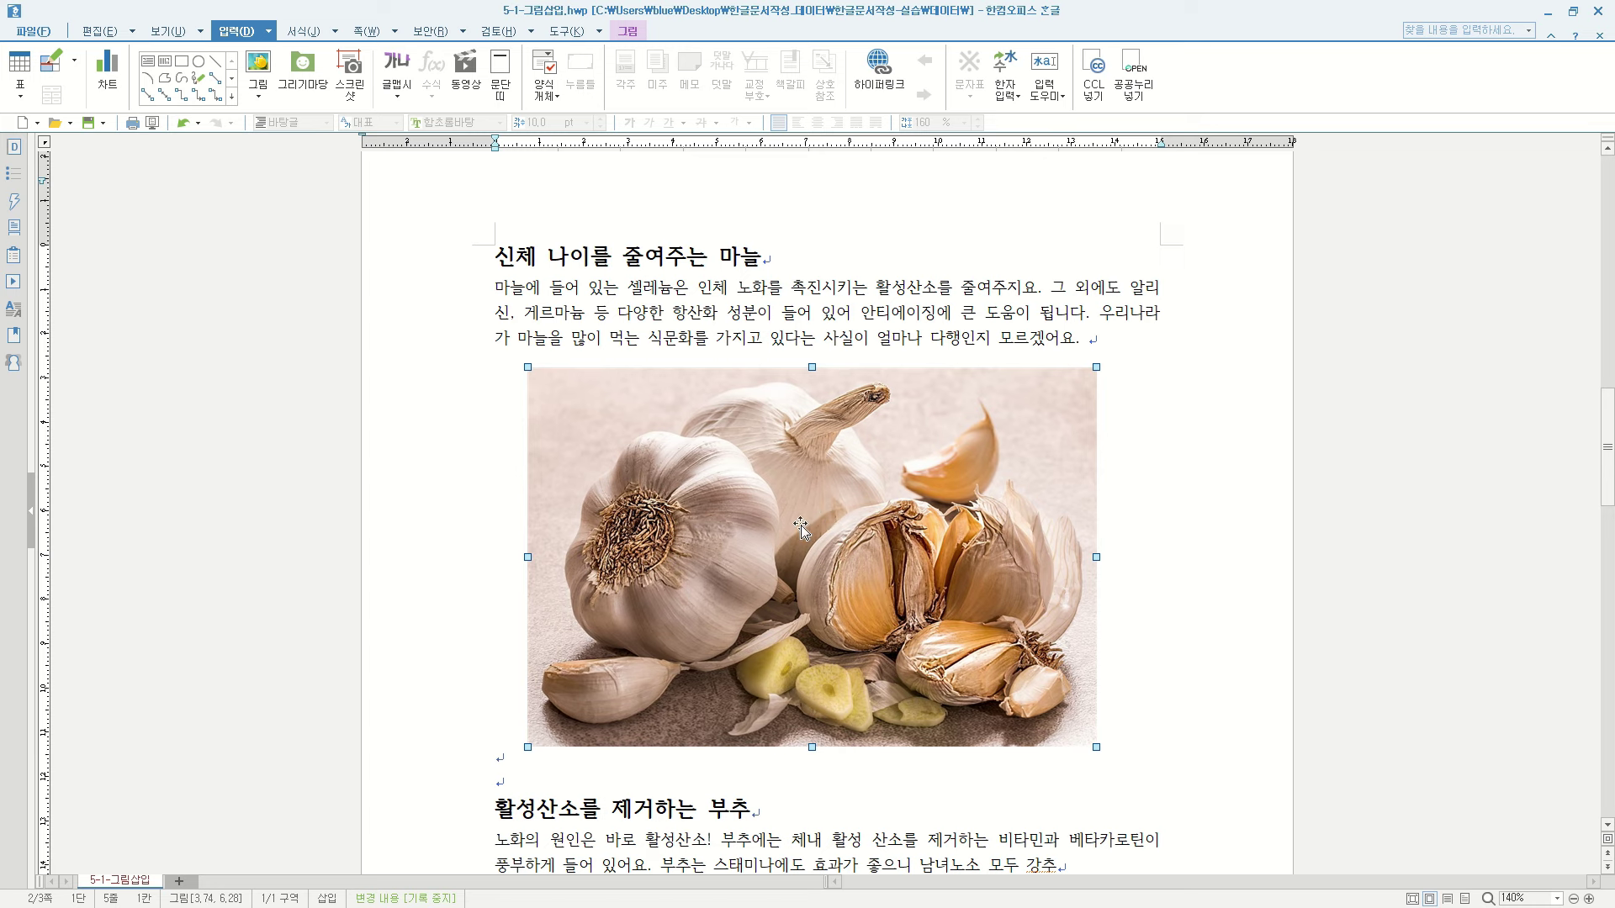
double_click(800, 528)
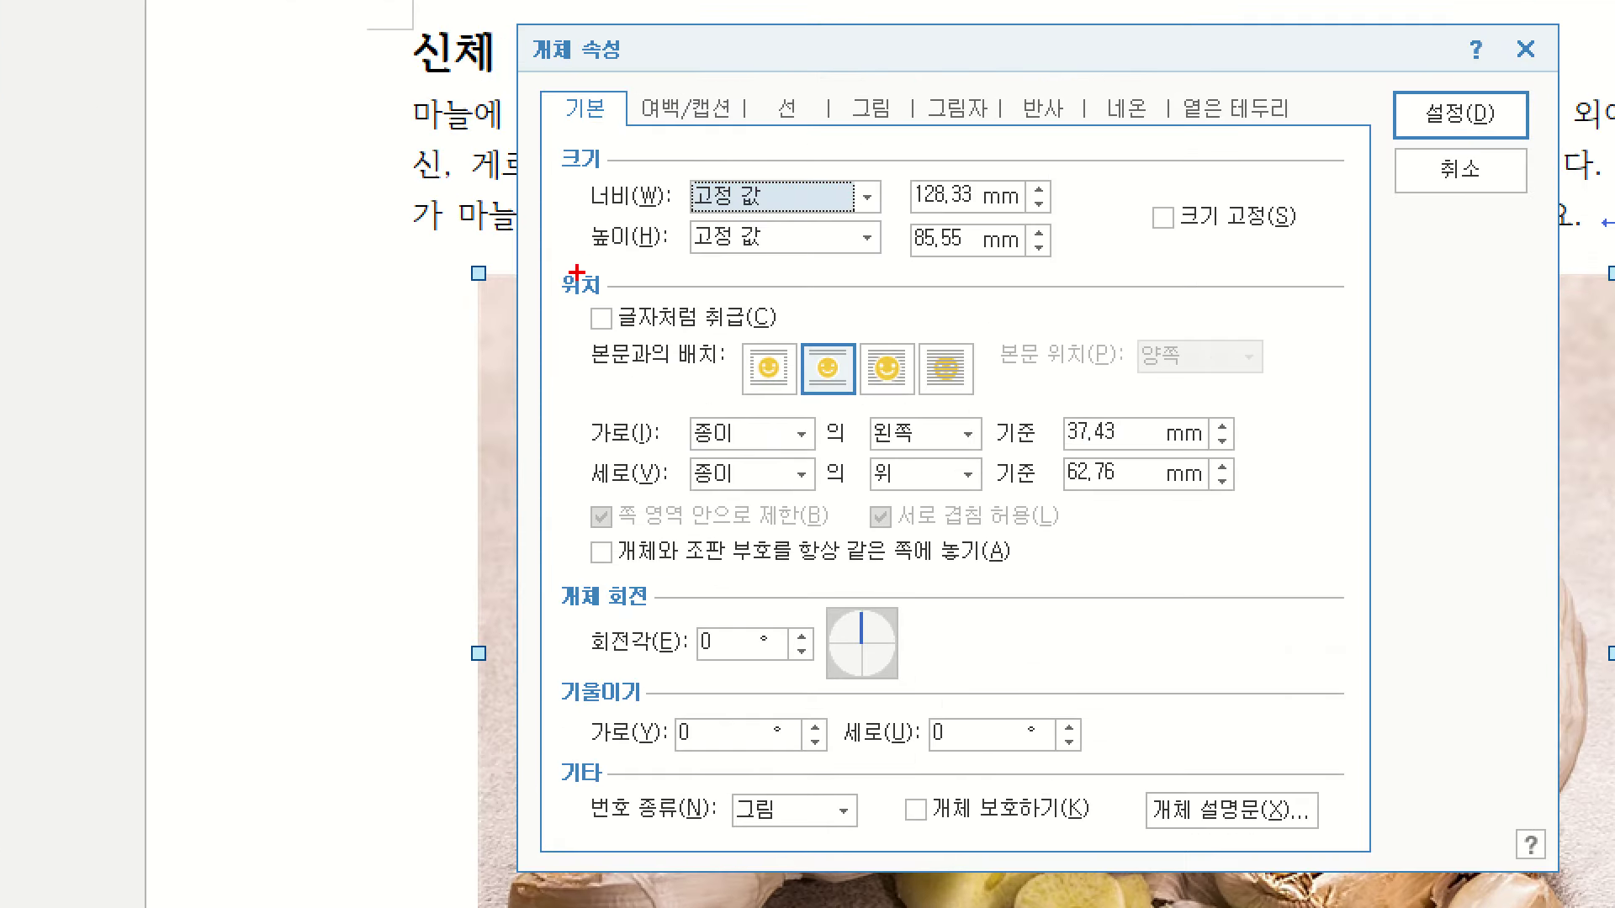
left_click_drag(561, 298, 620, 297)
left_click_drag(586, 455, 1018, 454)
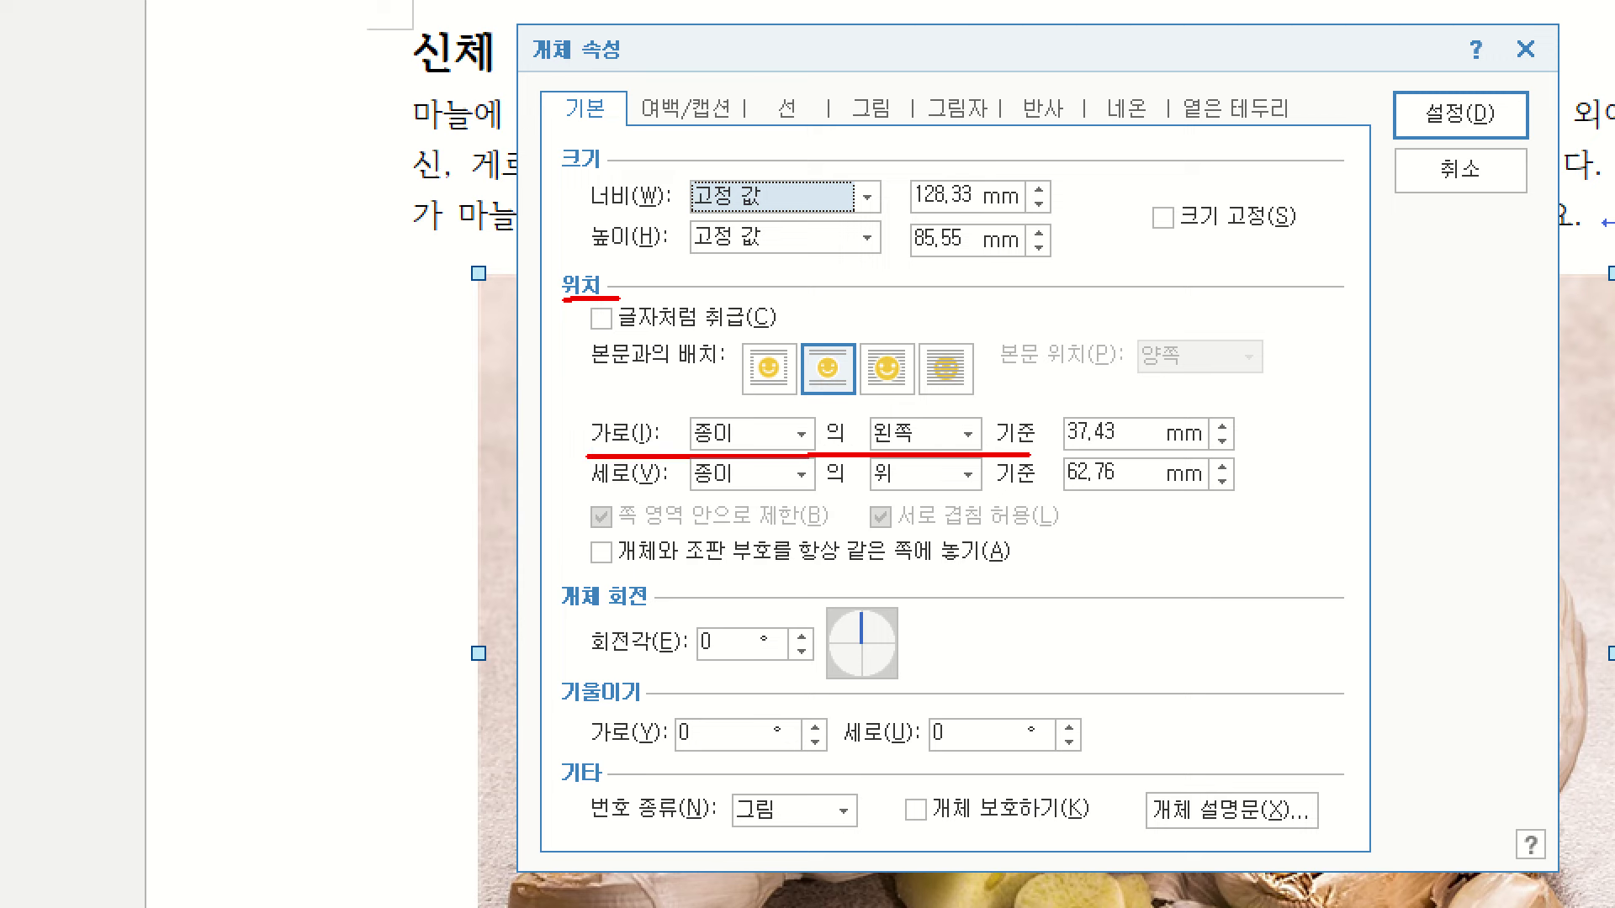
left_click_drag(589, 508, 1056, 508)
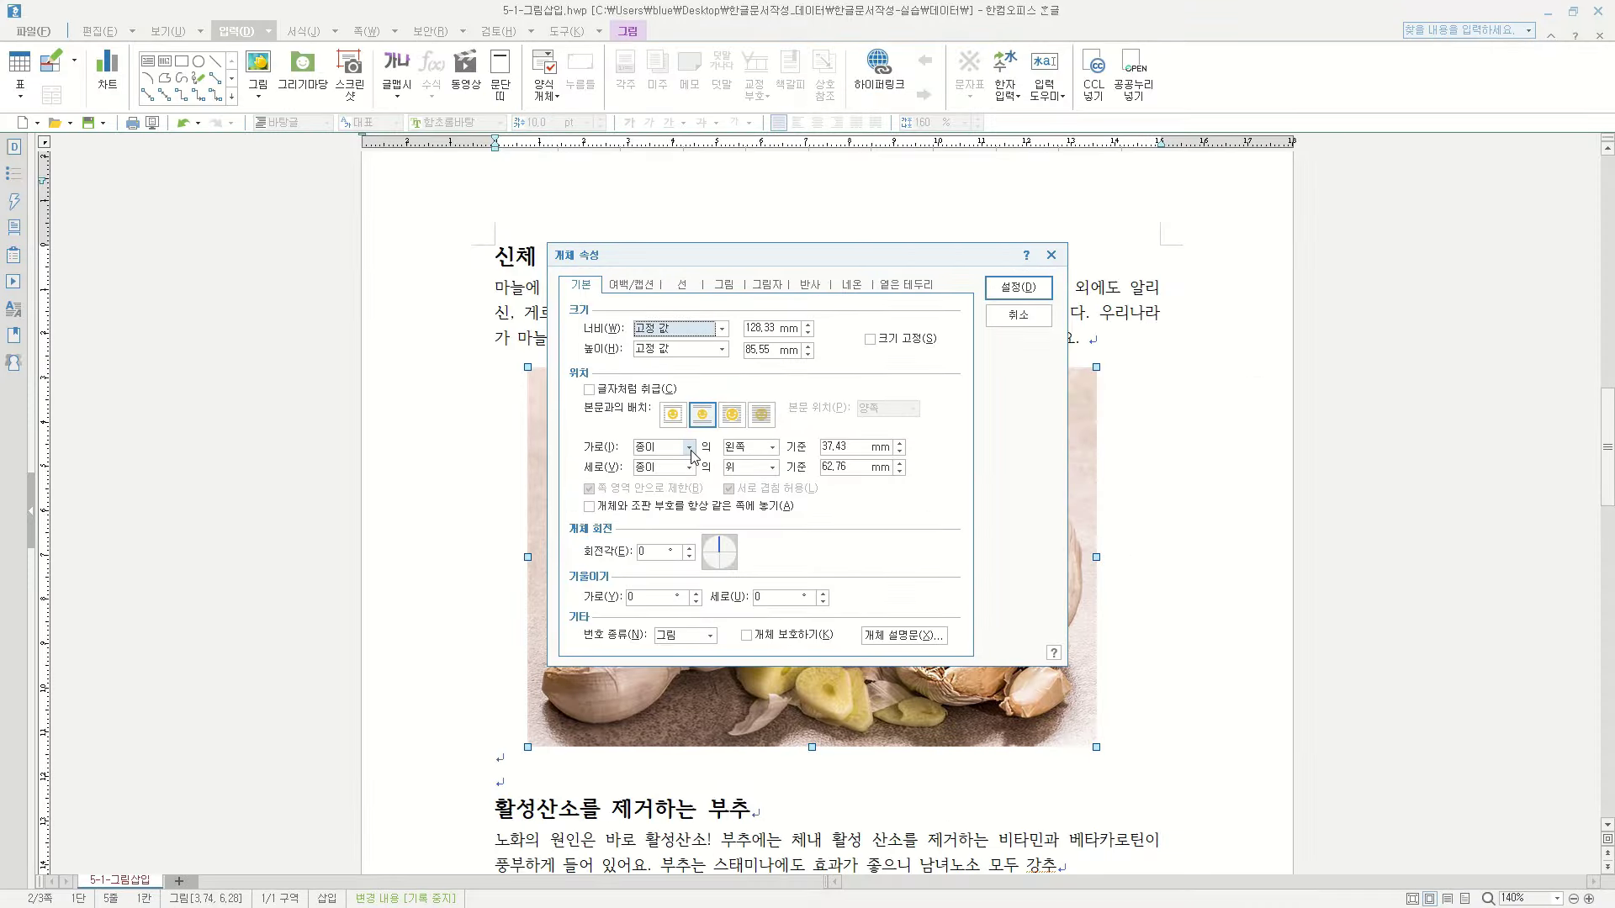
left_click(690, 447)
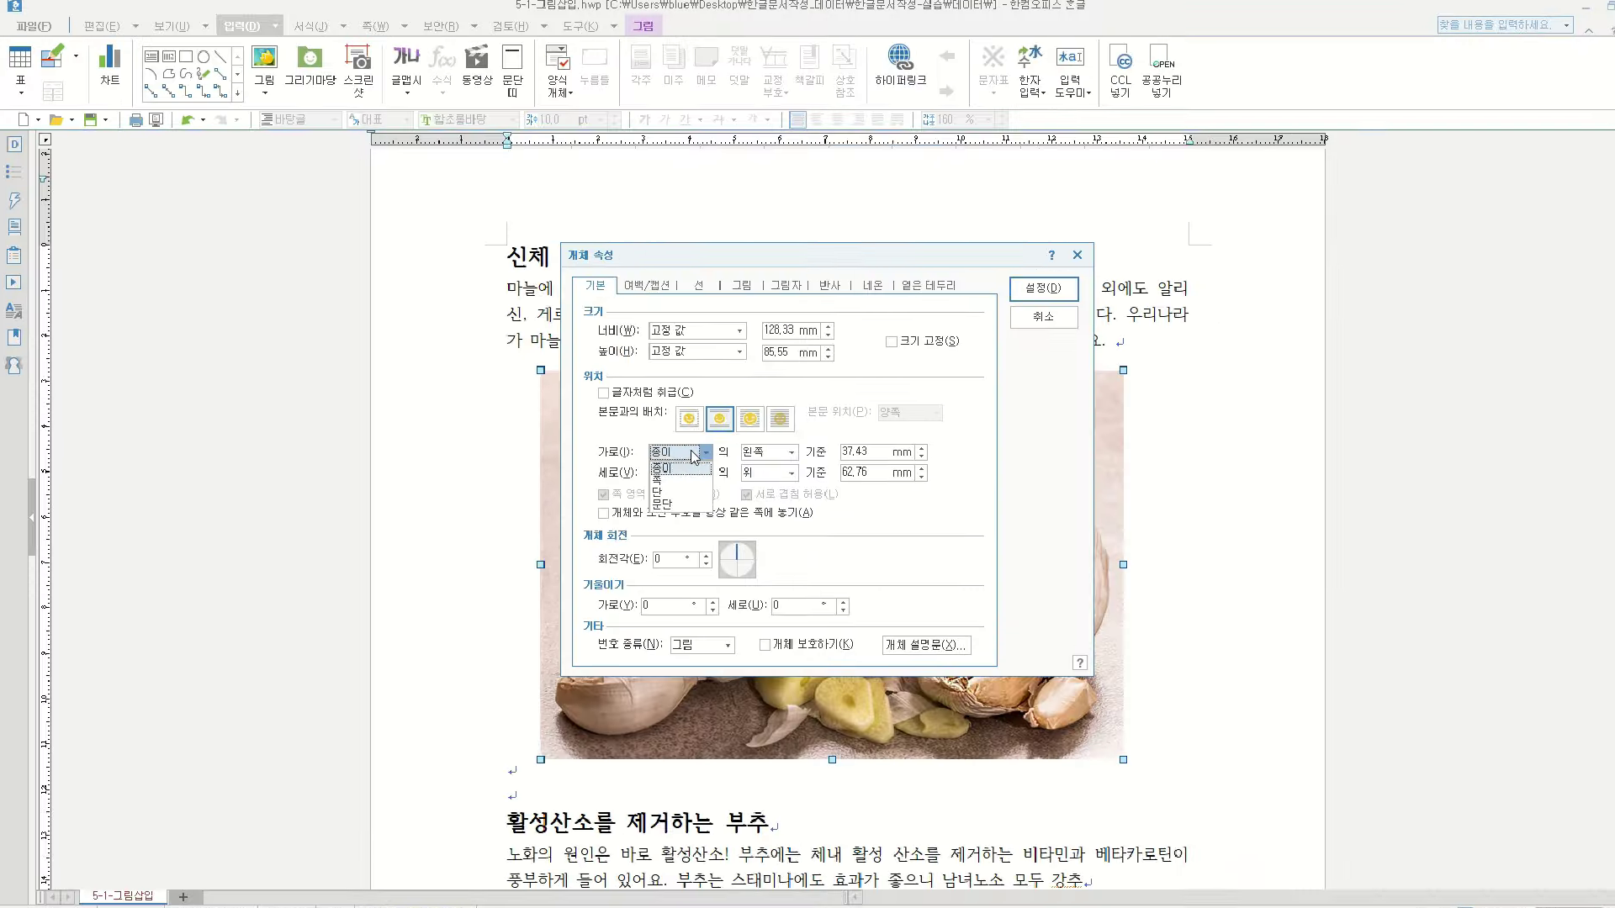
left_click(805, 452)
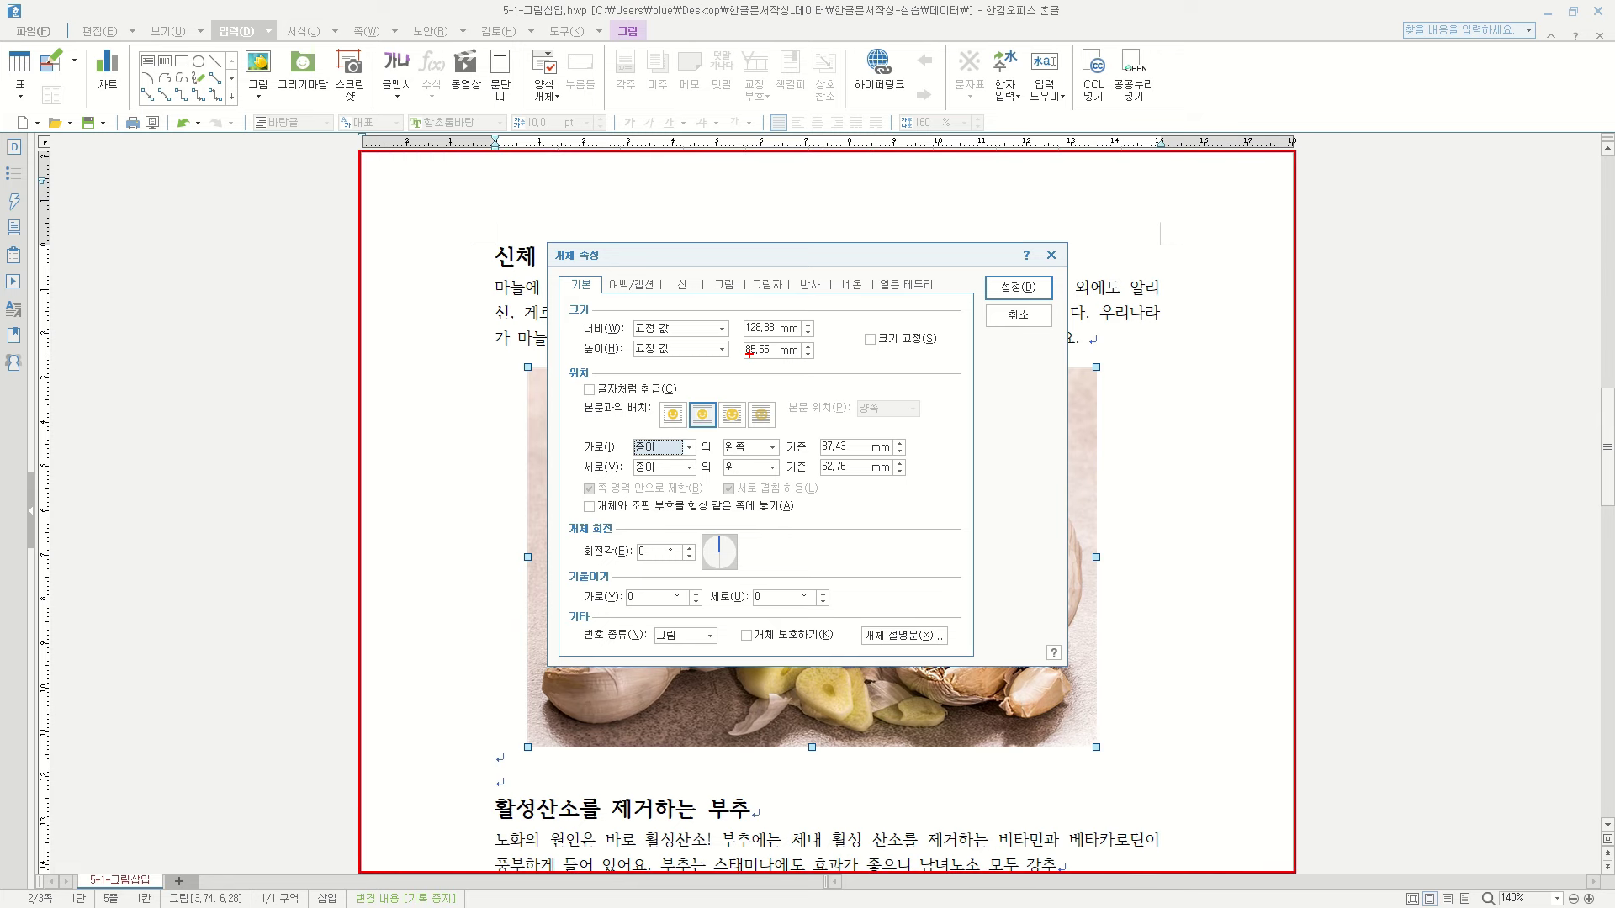
mouse_move(491, 245)
left_mouse_down()
mouse_move(820, 431)
mouse_move(1108, 754)
mouse_move(1166, 865)
left_mouse_up()
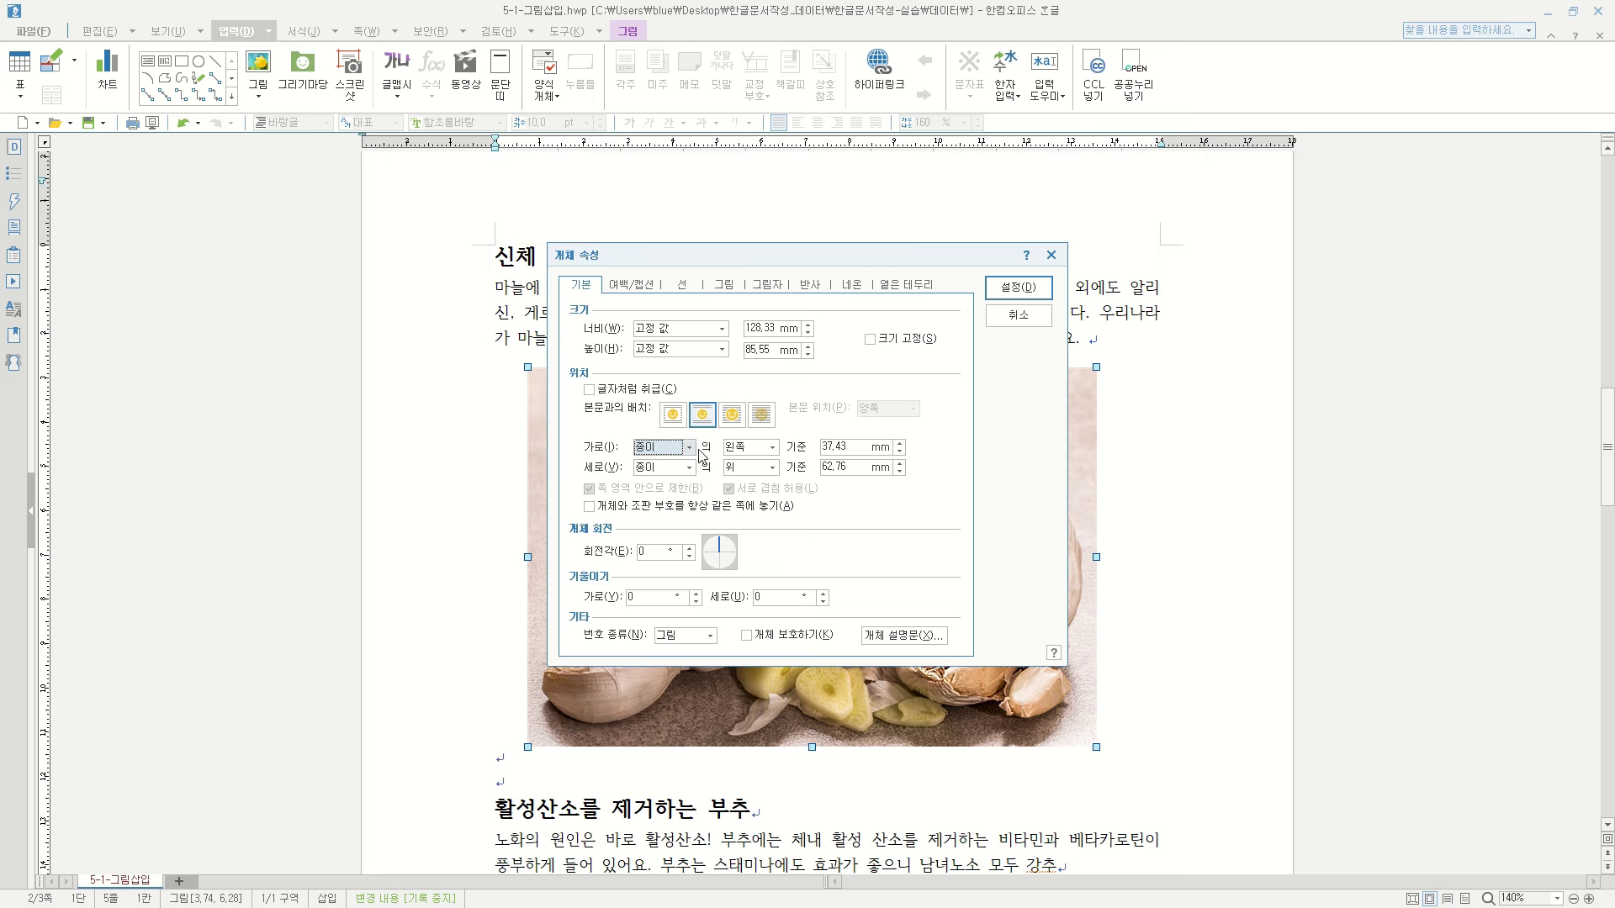
left_click(771, 447)
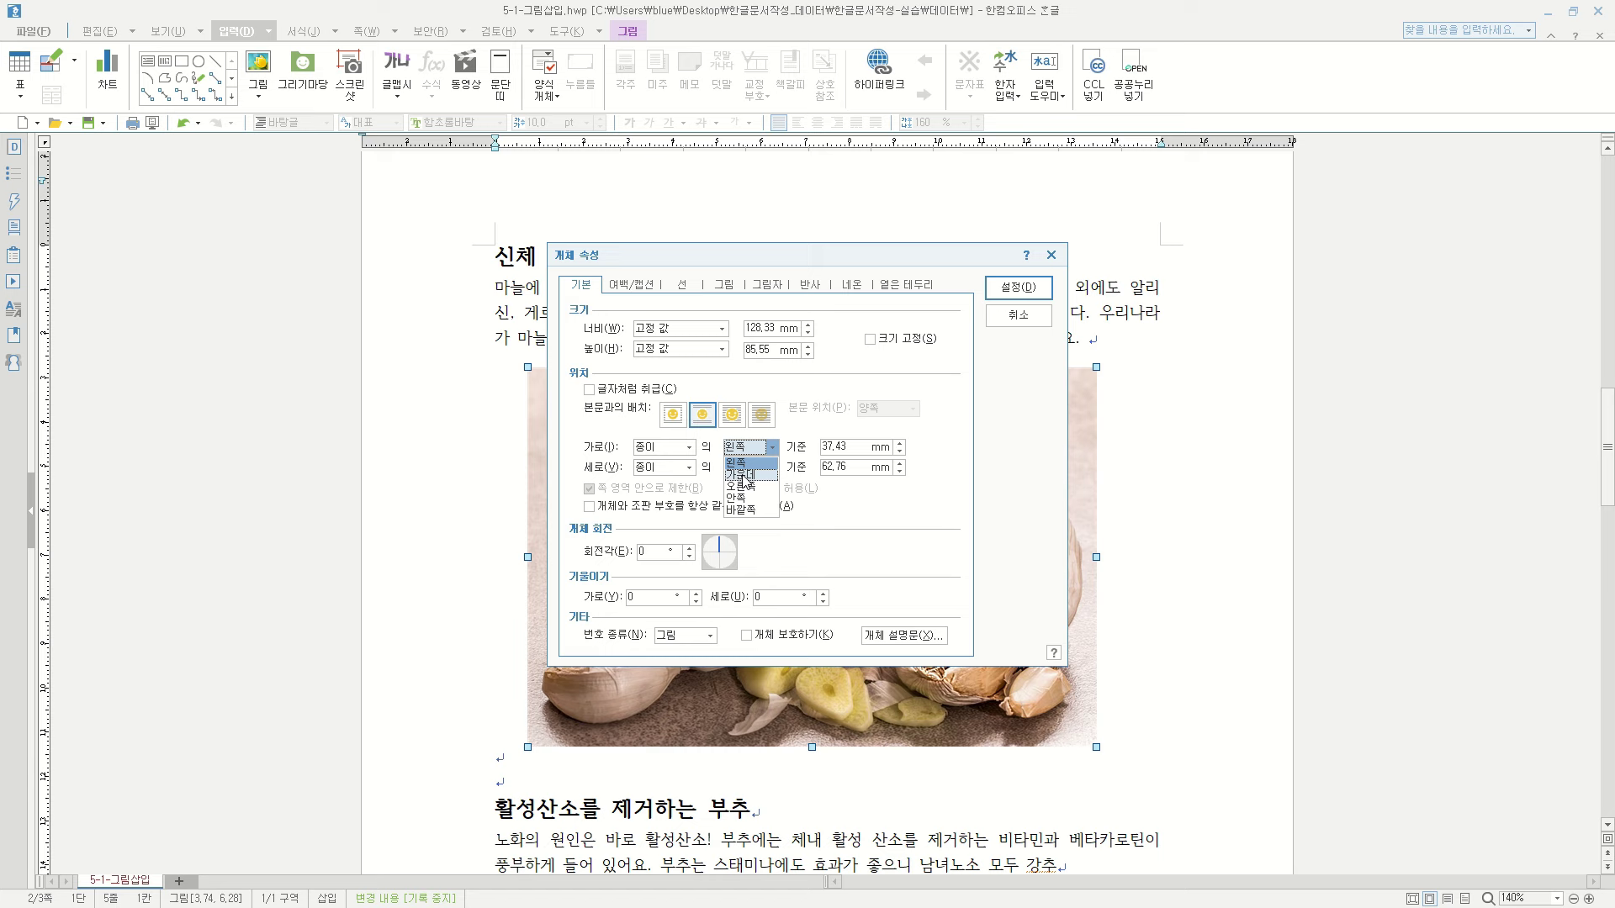
left_click(744, 475)
left_click(1019, 288)
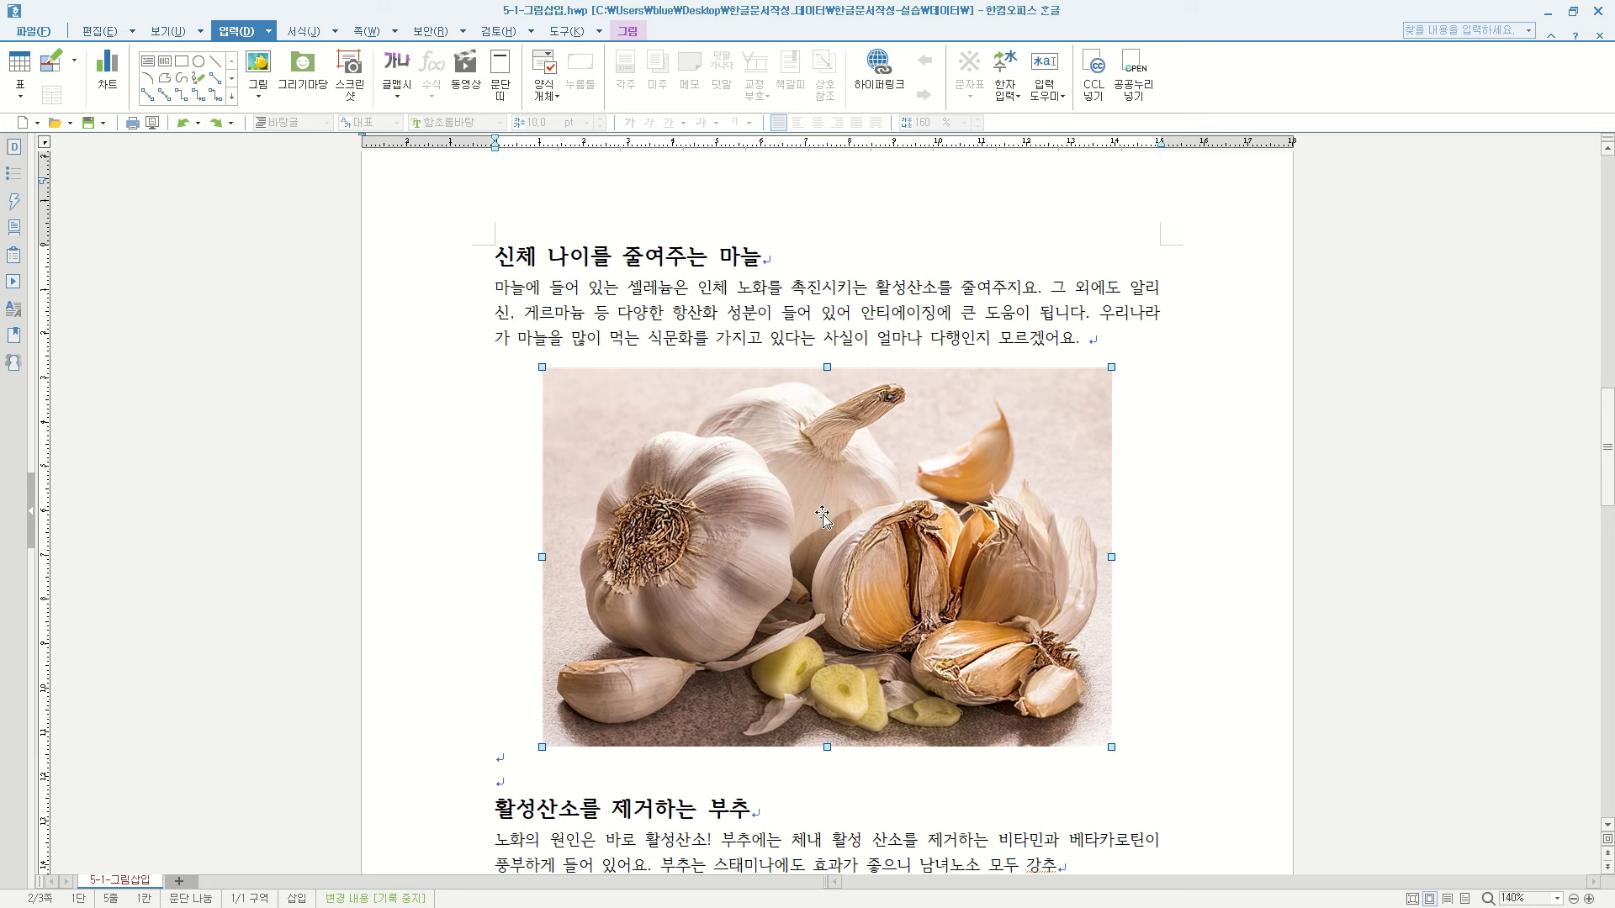
Step: Delete the garlic photo and the extra empty line, and insert garlic.png at about 109 × 109 mm below the garlic paragraph
key("Delete")
key("Delete")
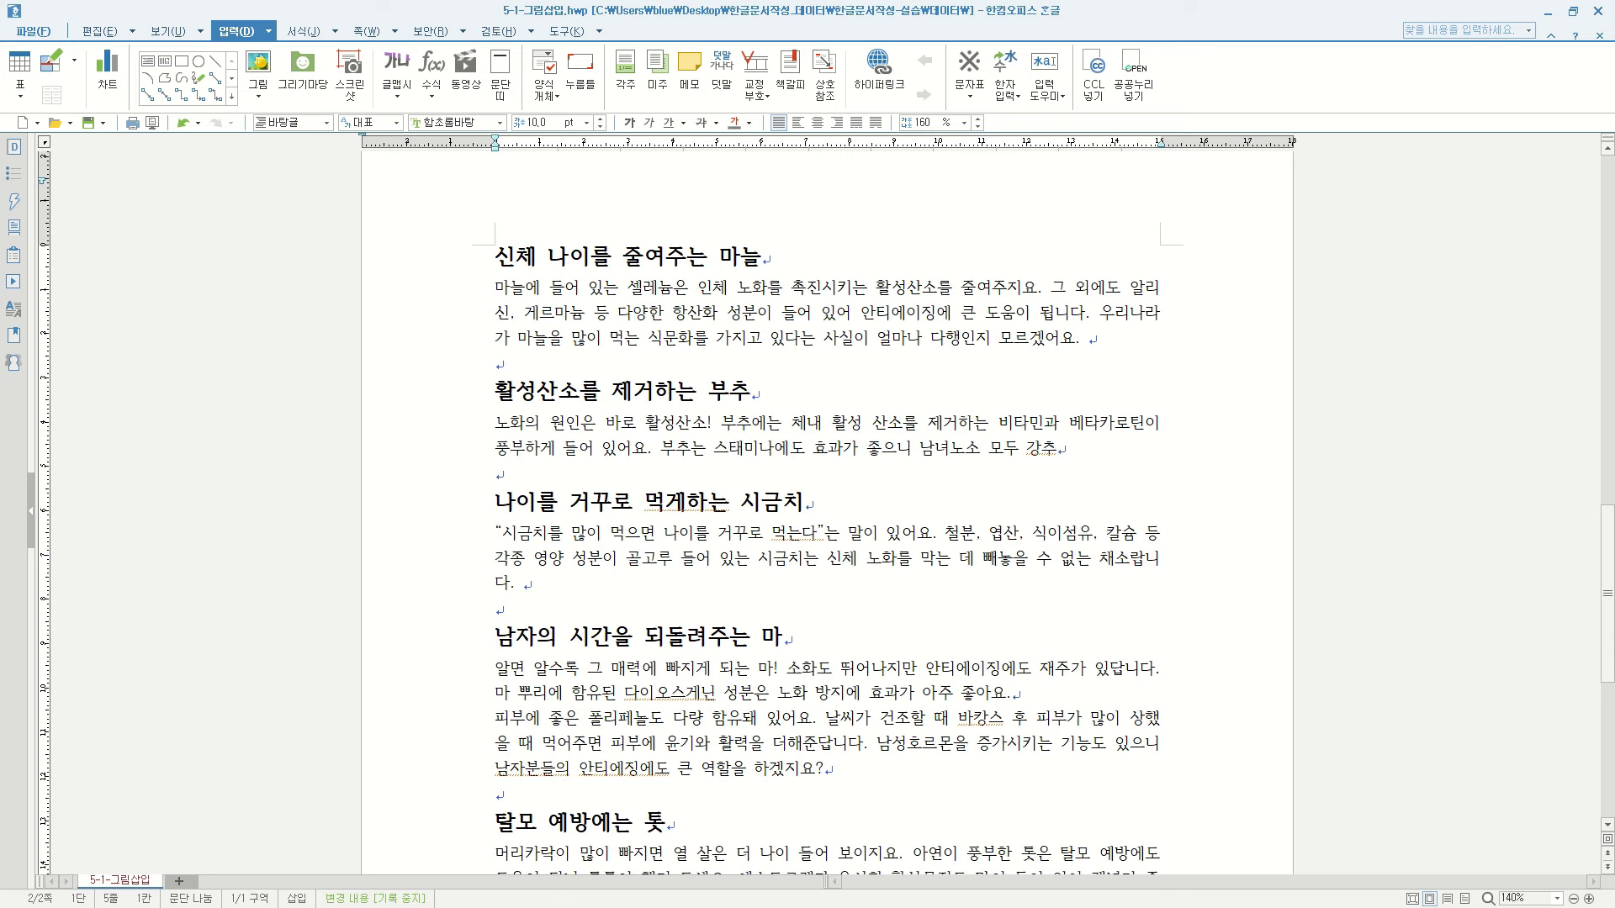
left_click(258, 67)
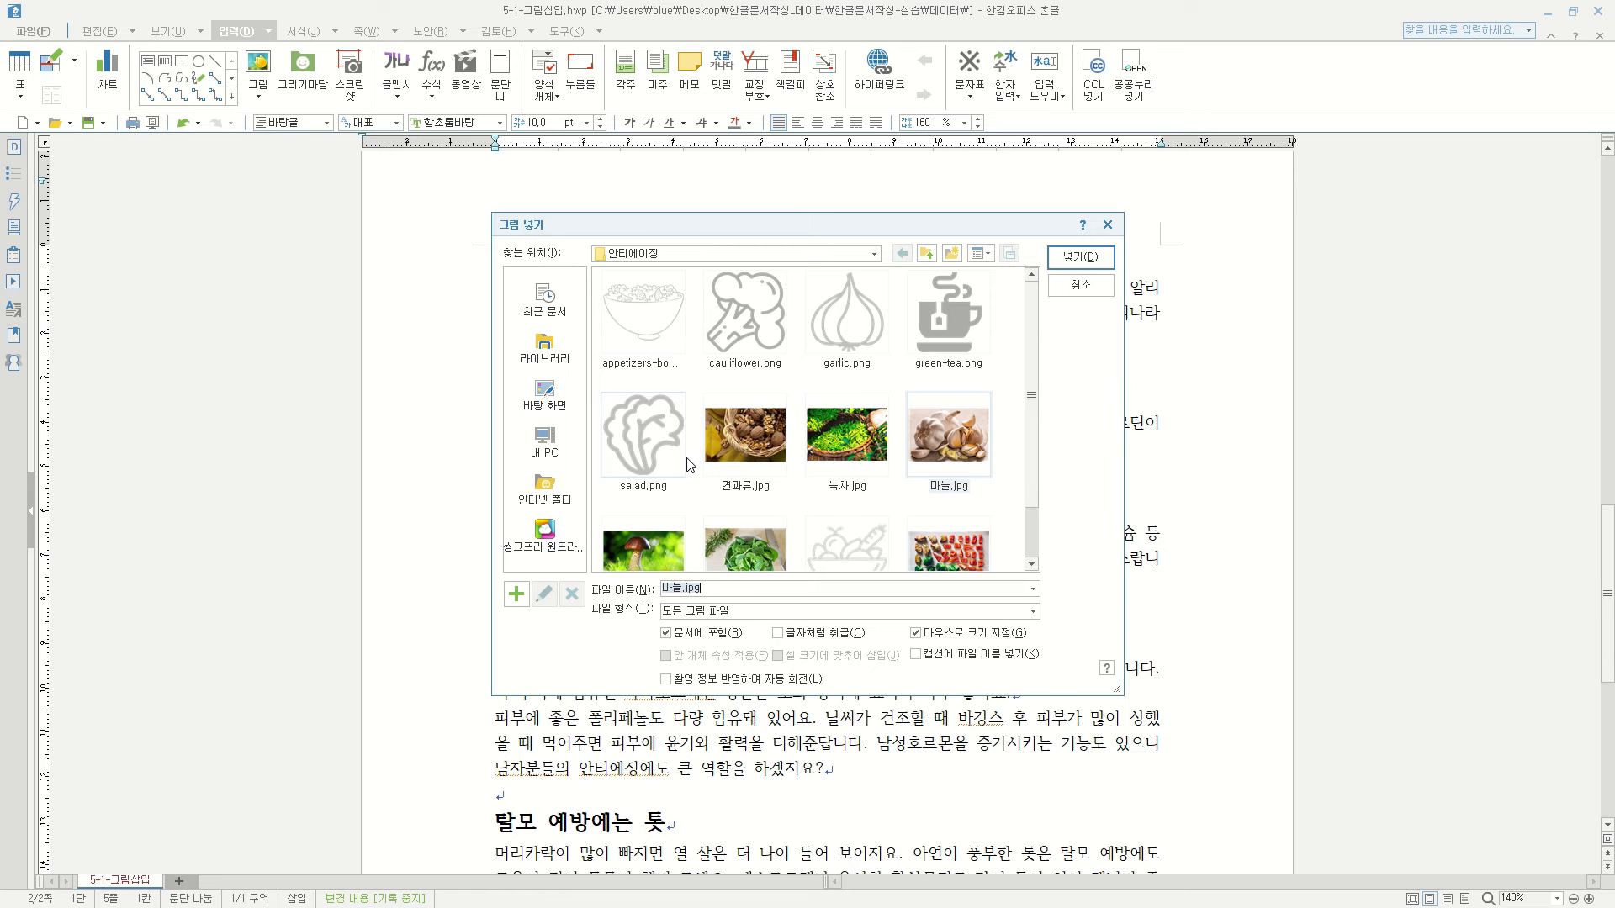
left_click(848, 330)
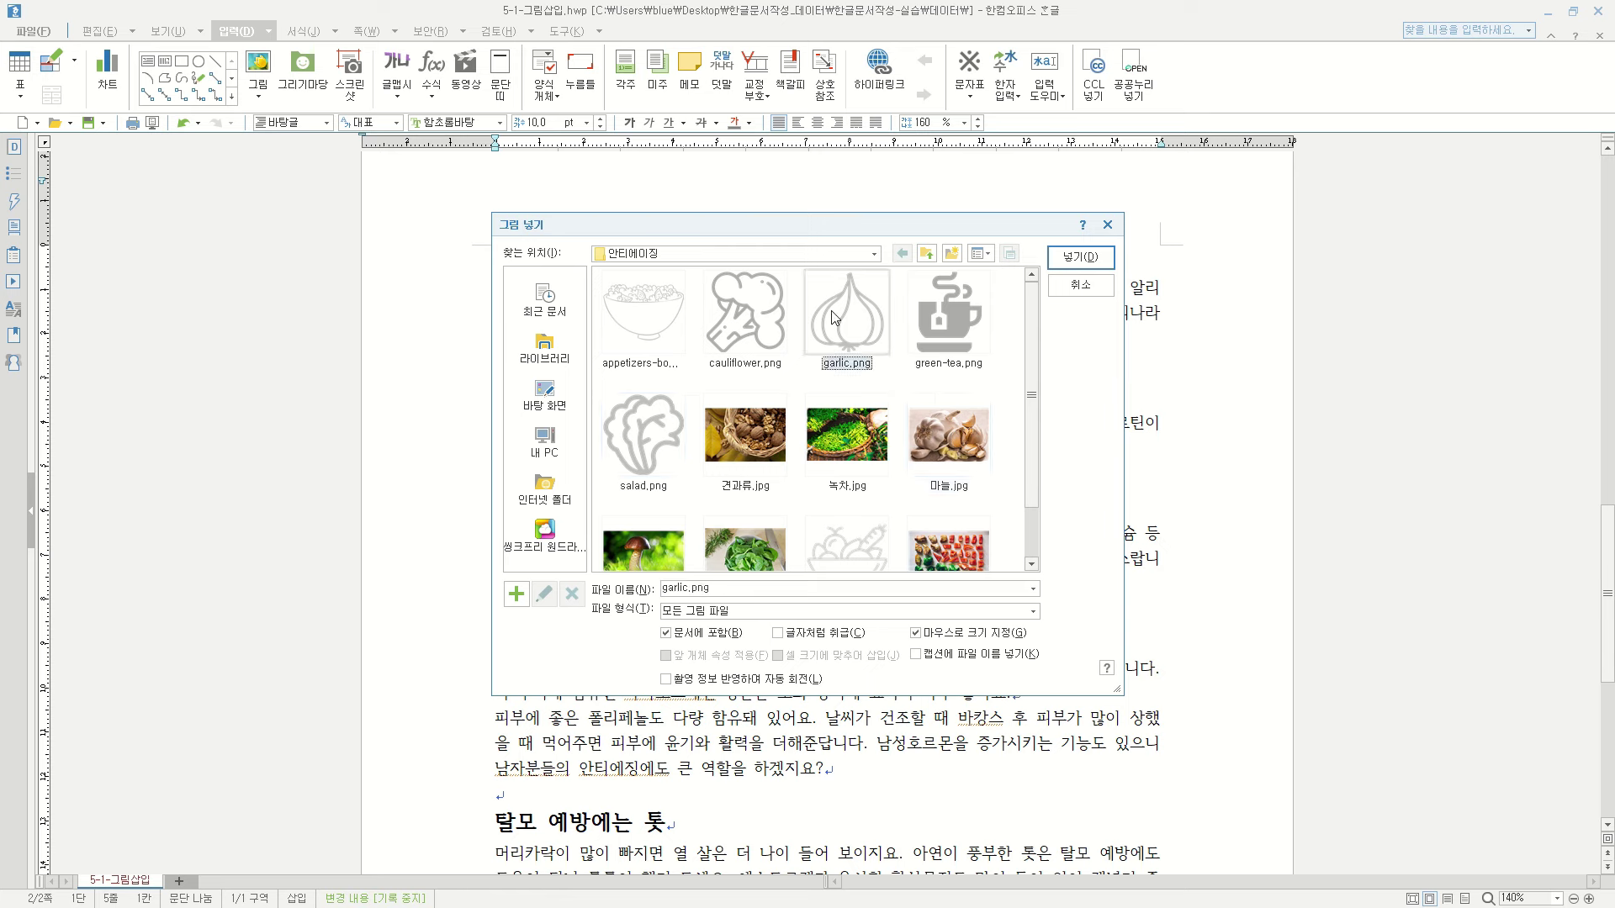
left_click(1079, 256)
left_click_drag(591, 358, 1035, 633)
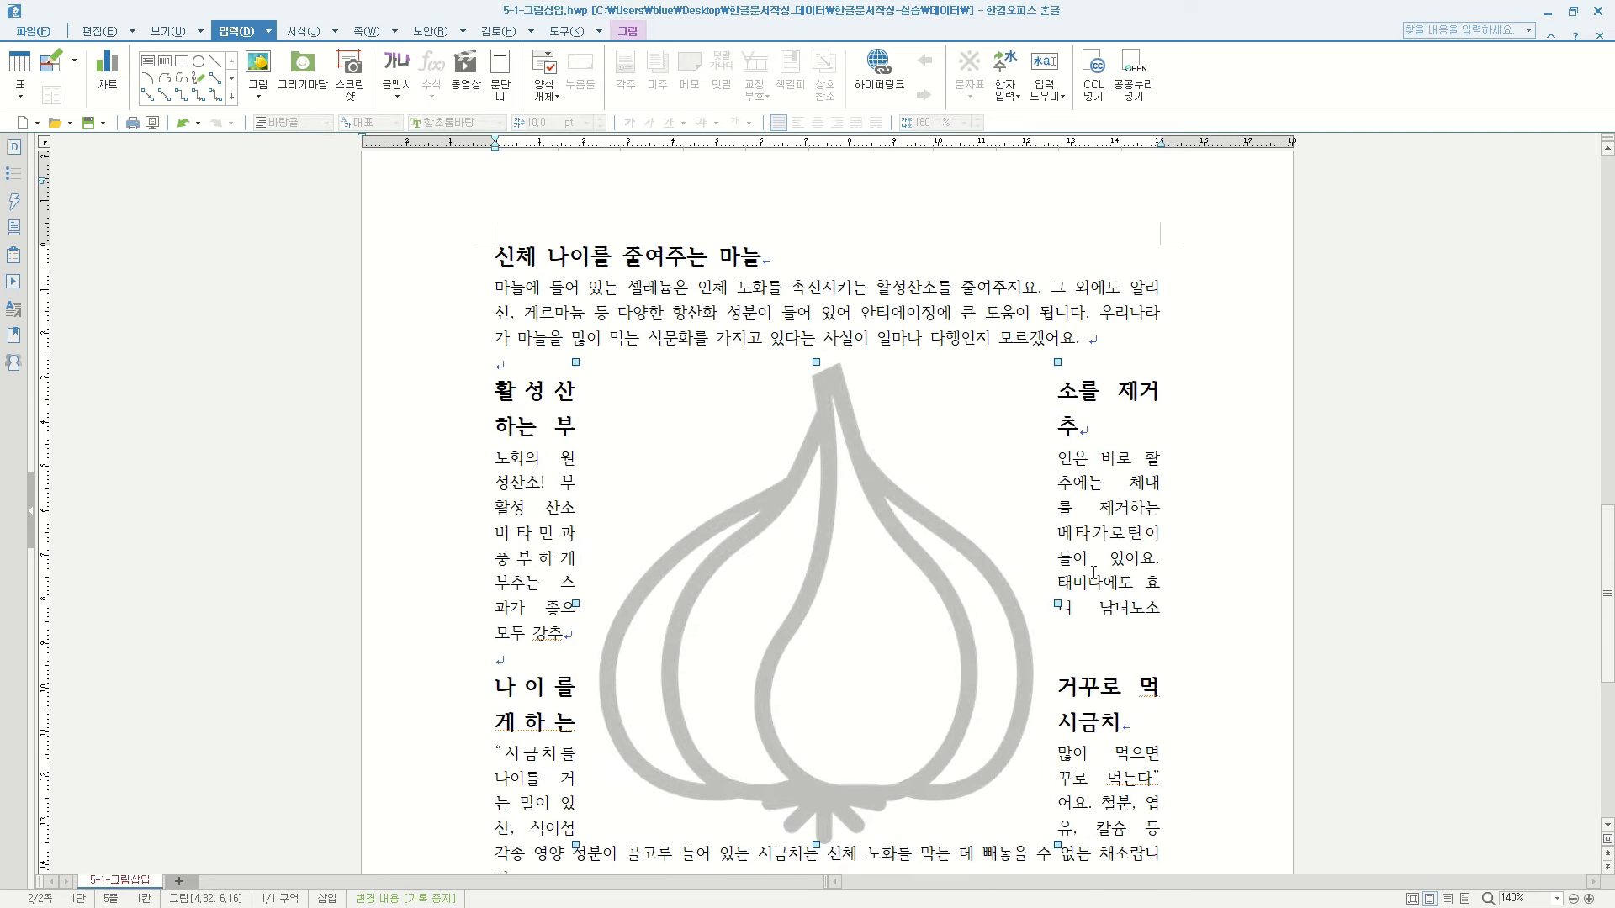
Step: Set the garlic outline picture's text arrangement so that it lies in front of the text
scroll(1093, 572, "down", 1)
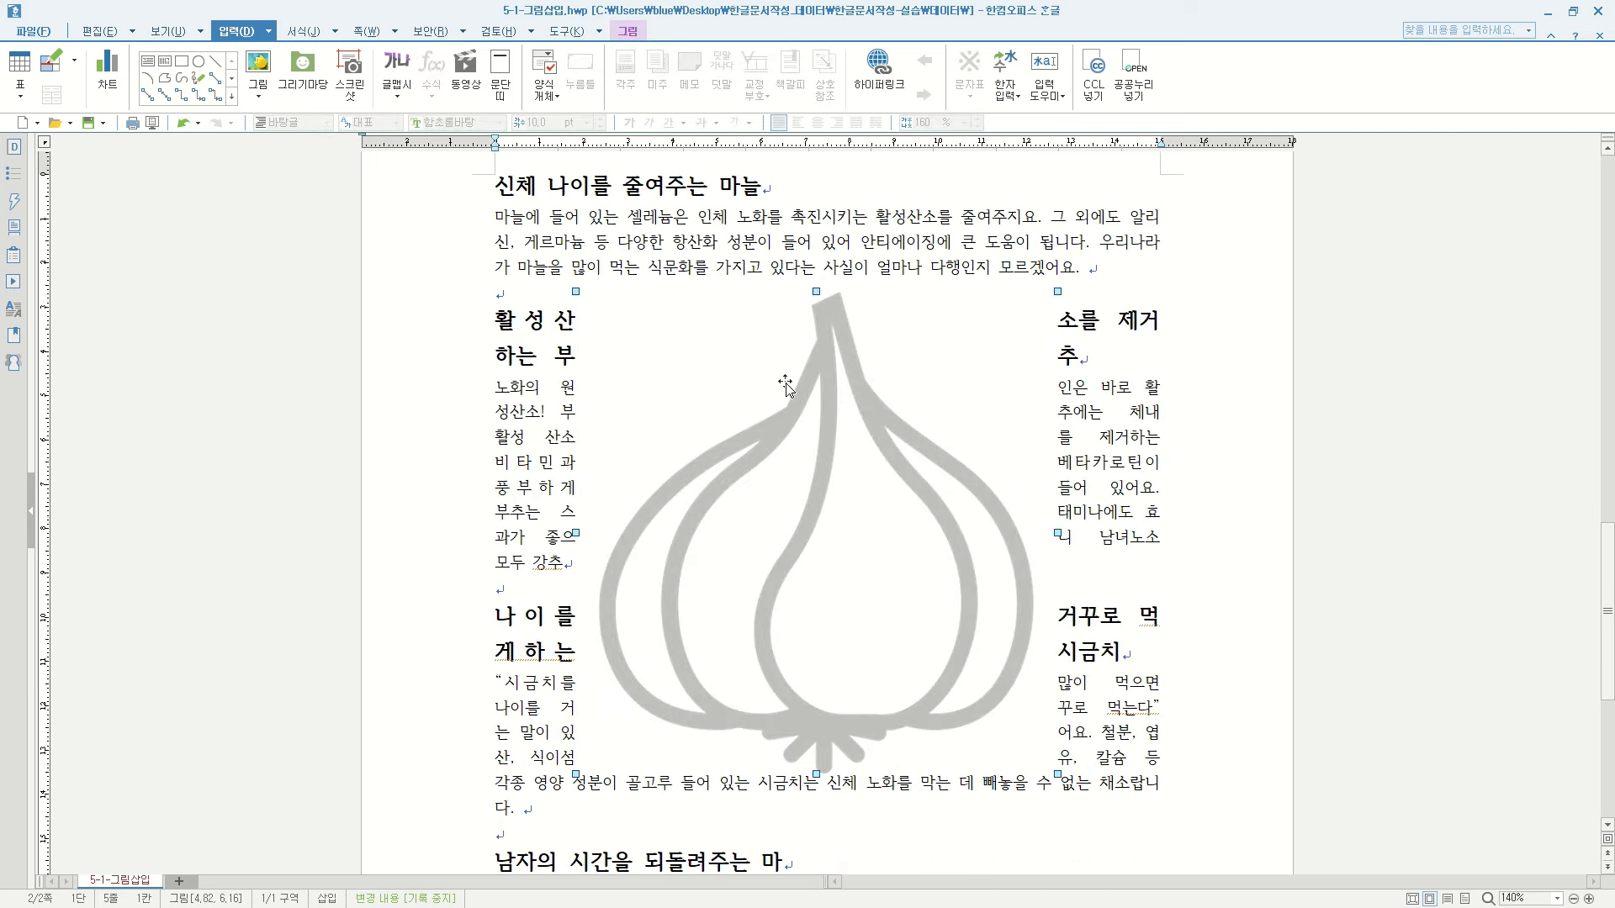
double_click(752, 416)
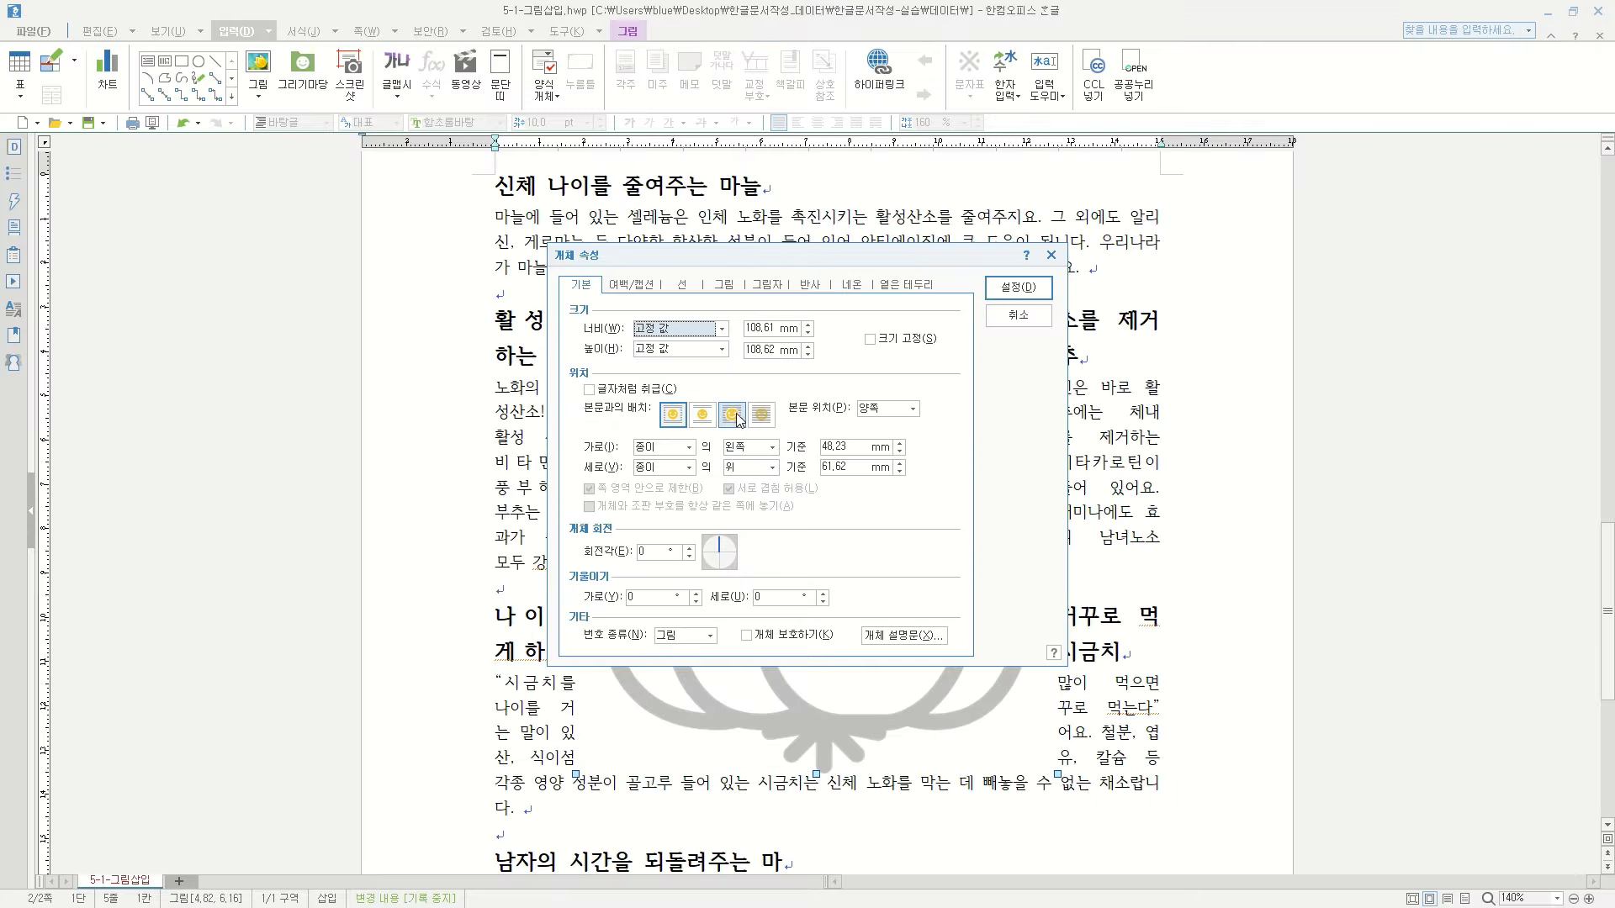
left_click(732, 414)
left_click(1018, 287)
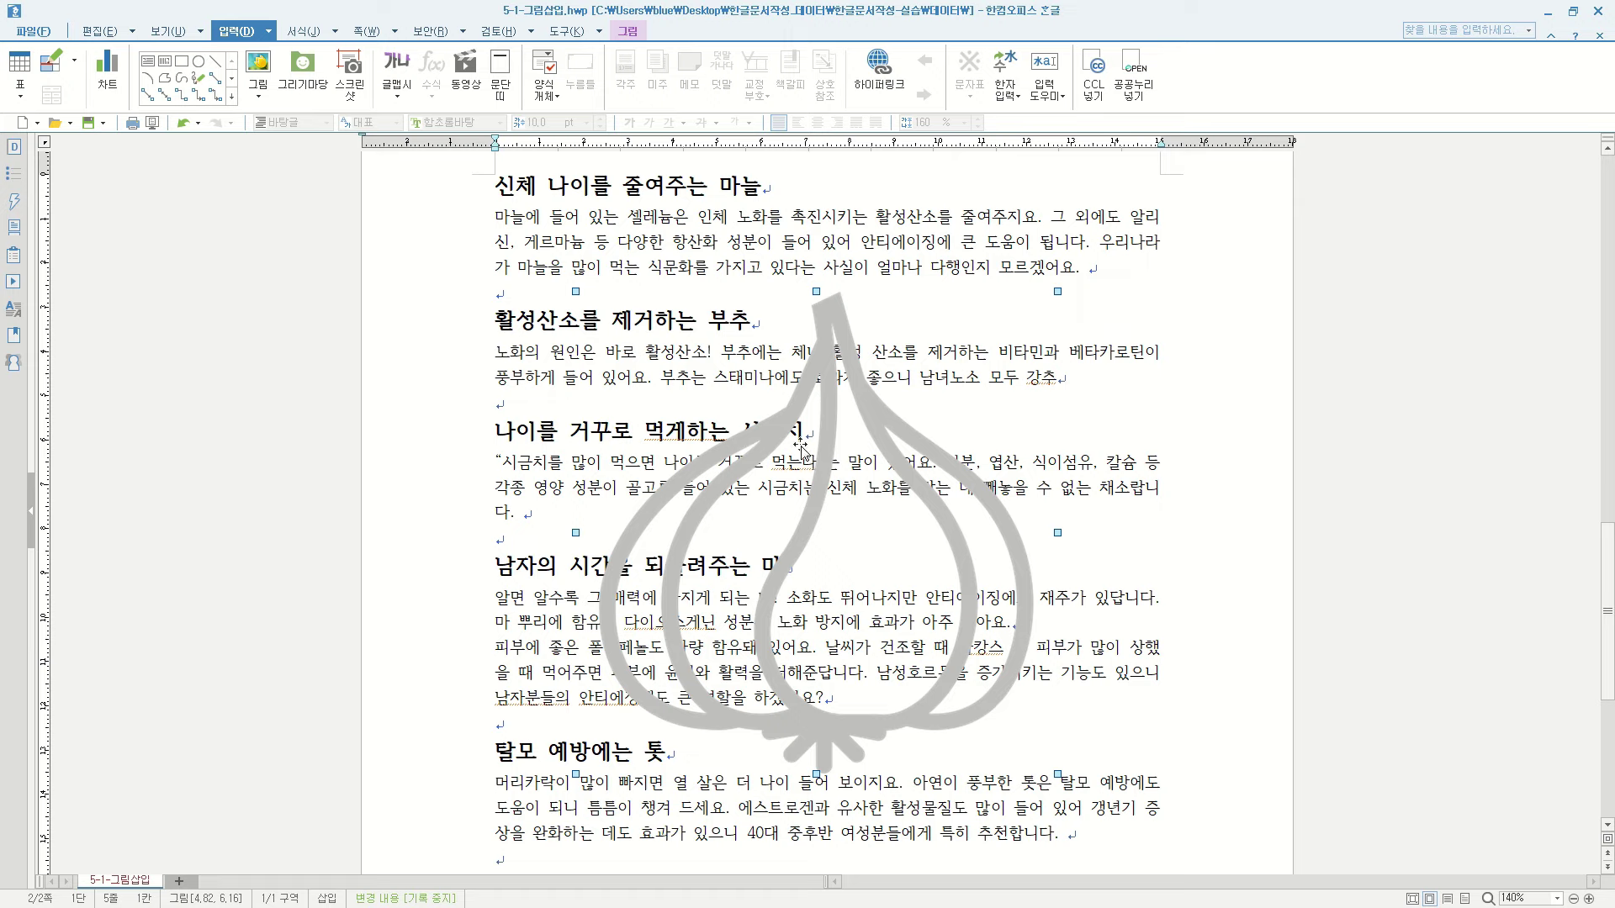
Step: Place the garlic outline picture behind the text and deselect it
double_click(755, 441)
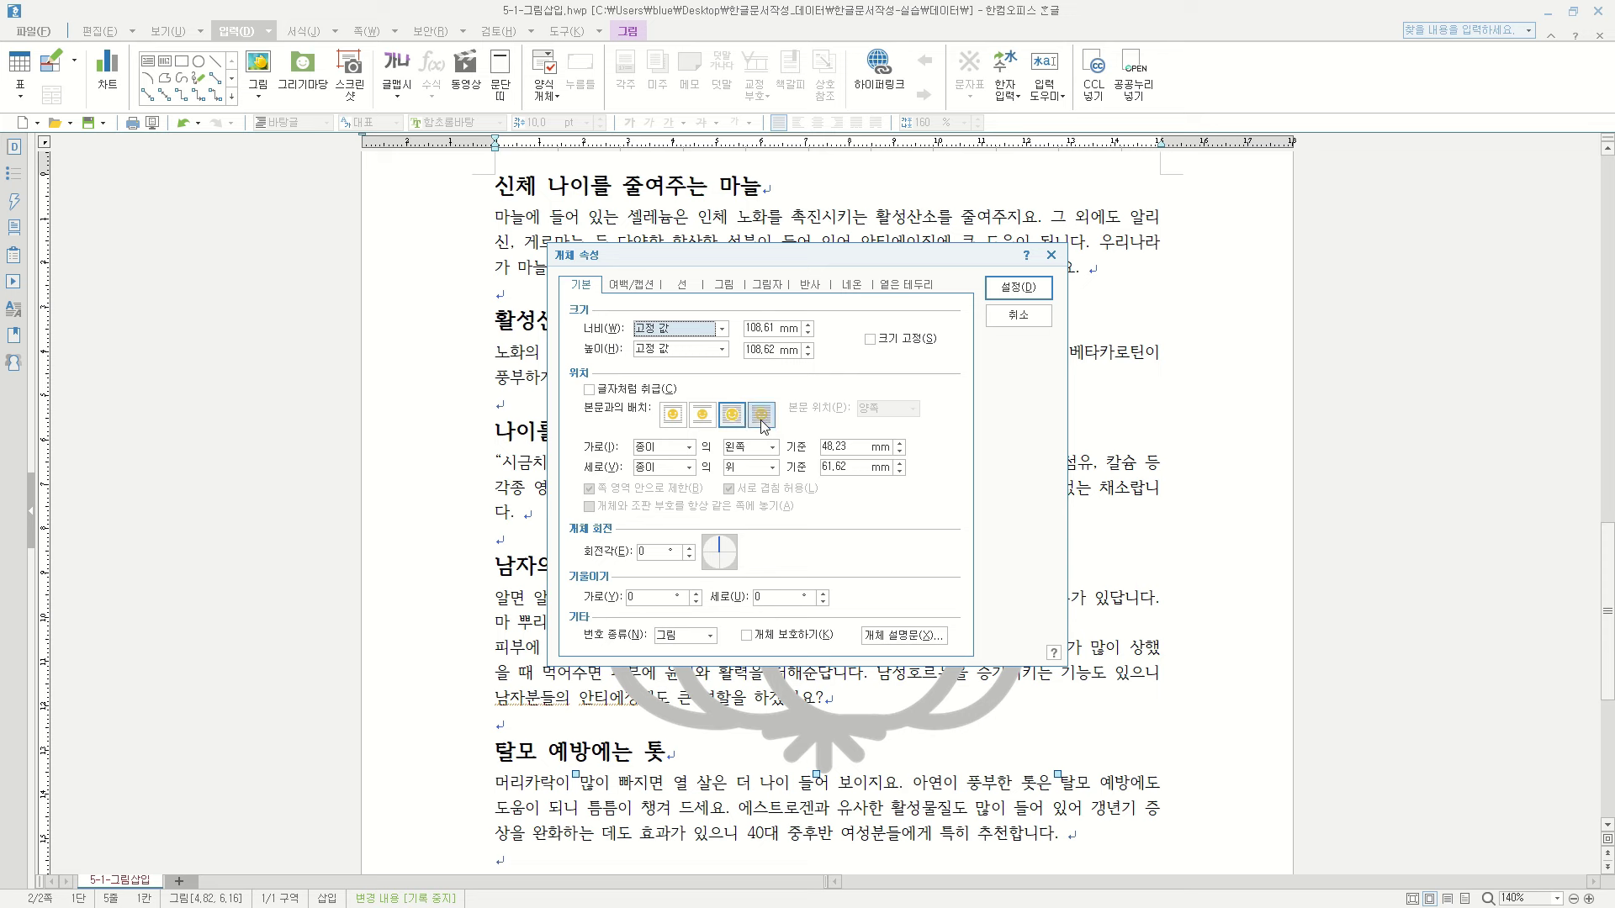
left_click(762, 421)
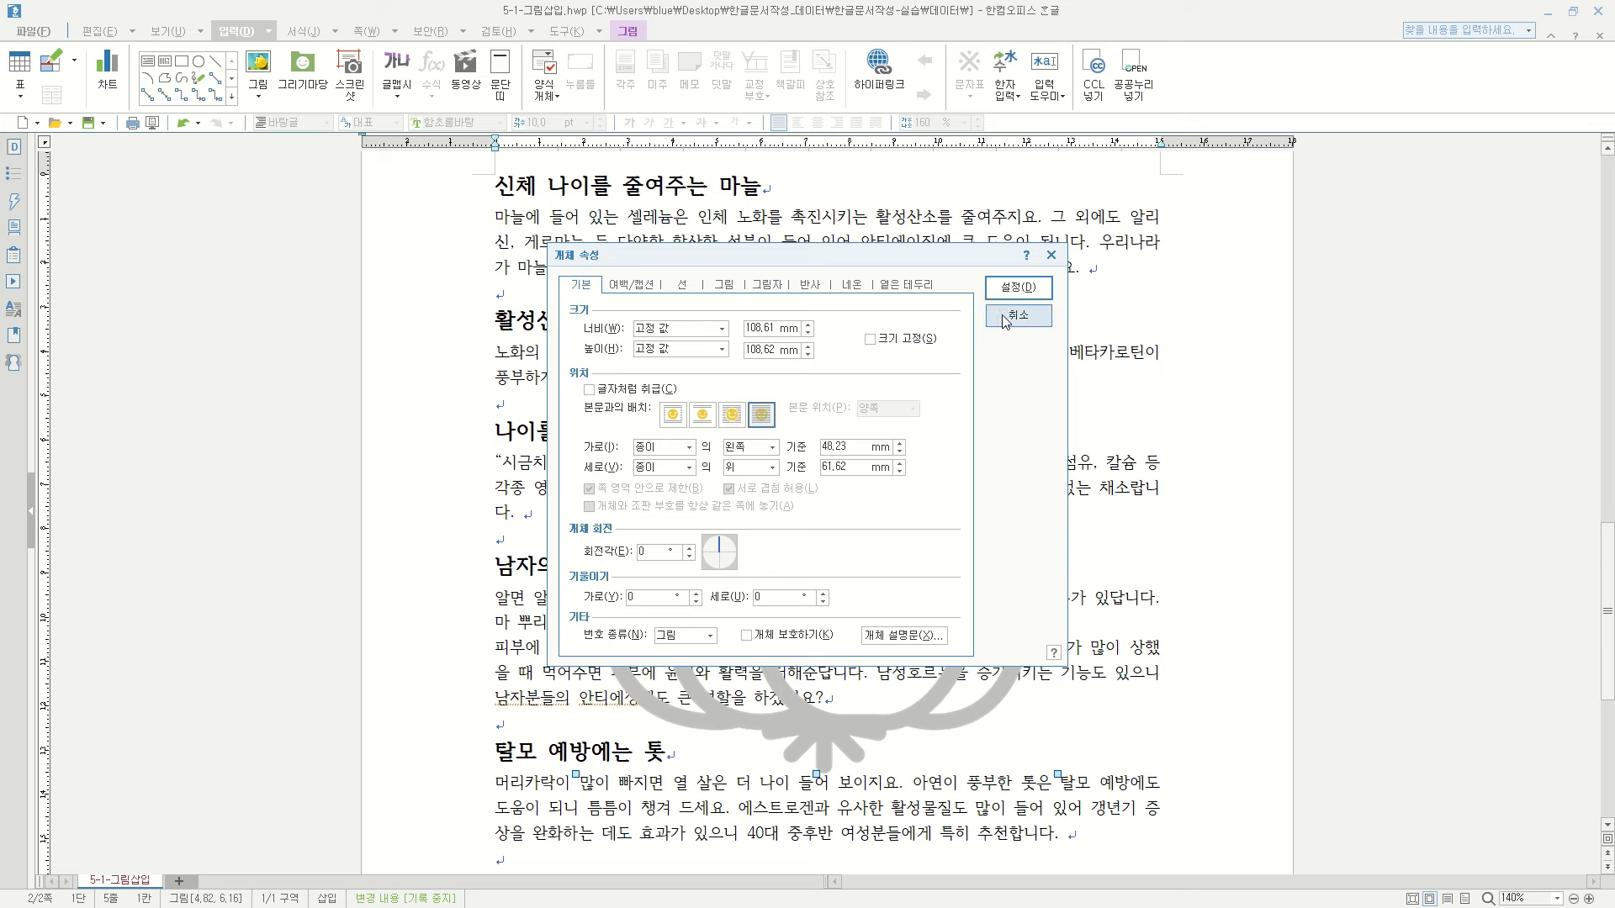
left_click(1012, 287)
left_click(1249, 605)
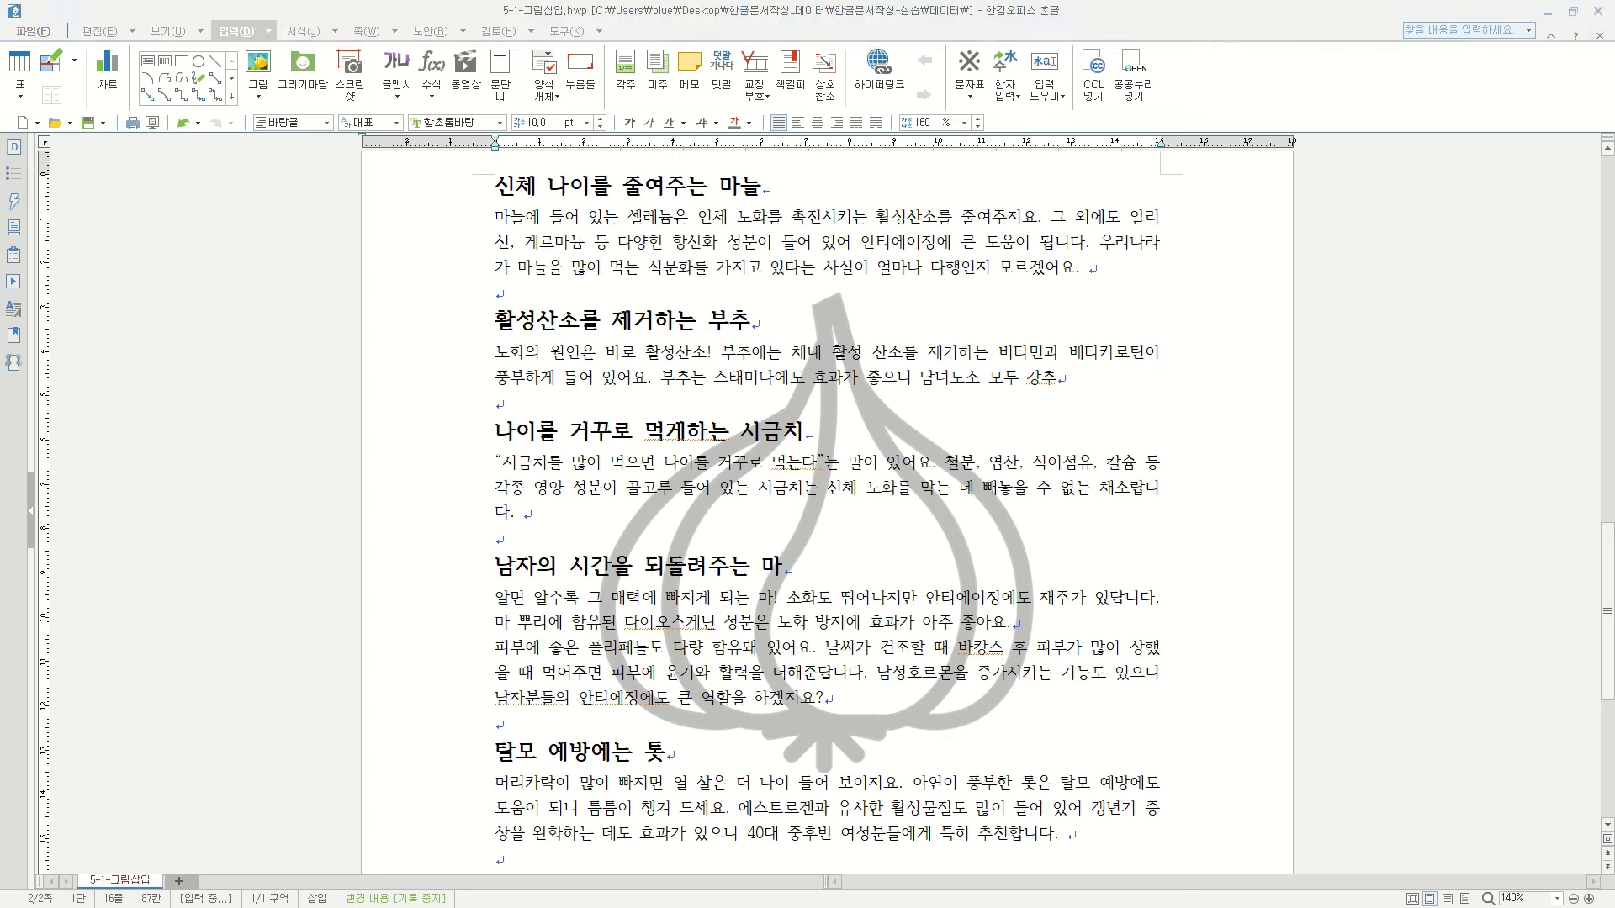
Step: Review the text arrangement options in the garlic outline picture's properties without changing them
double_click(877, 432)
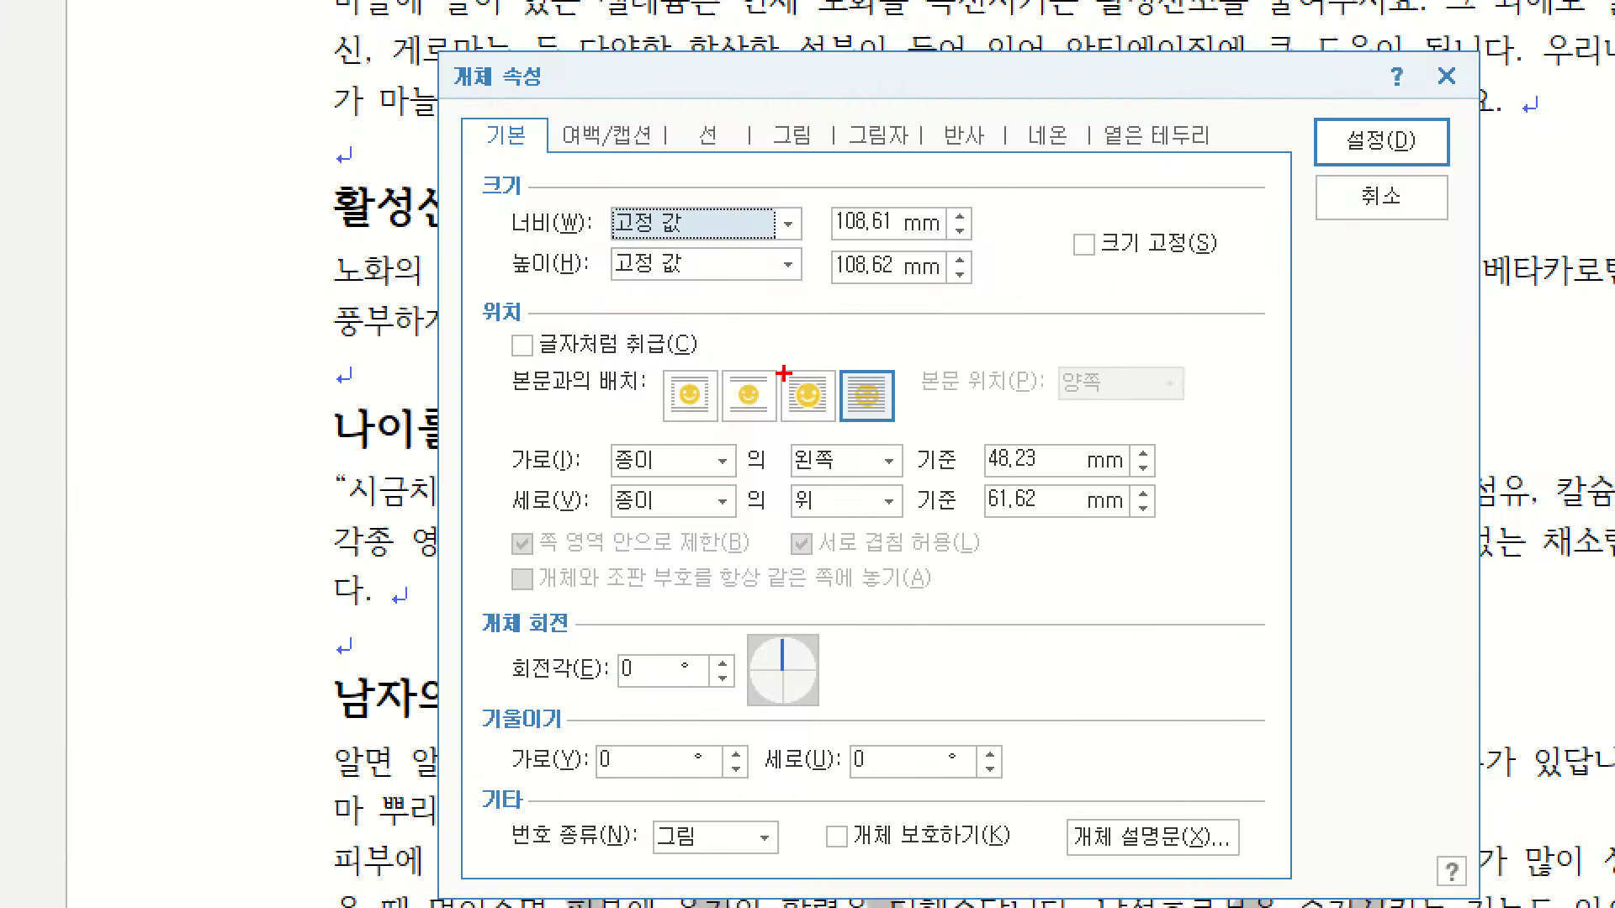
left_click_drag(647, 362, 905, 436)
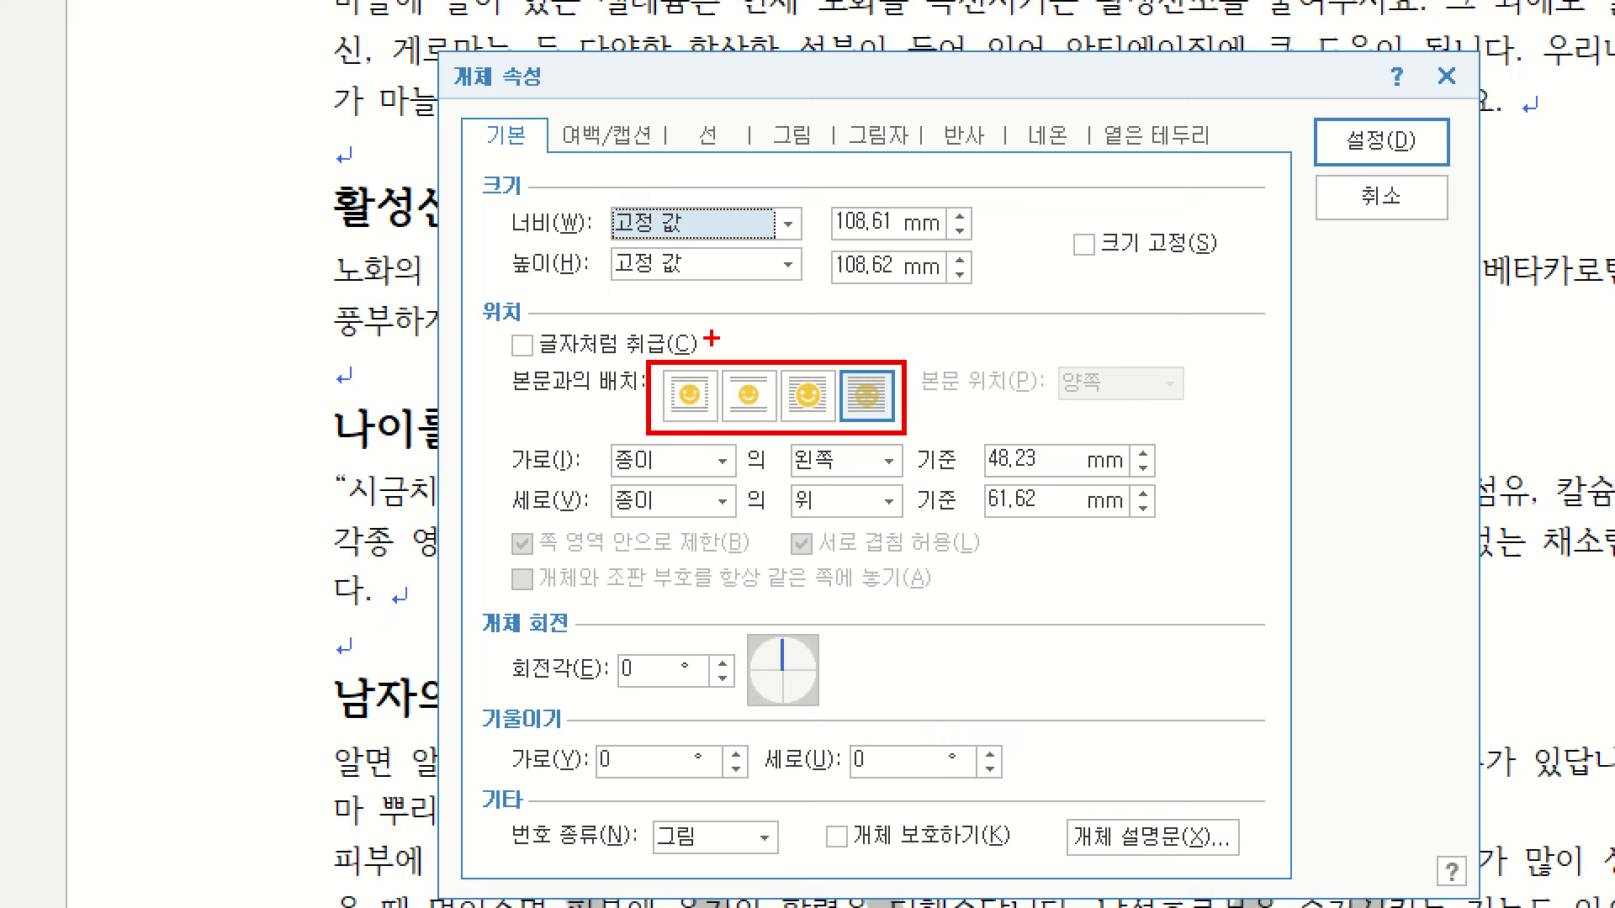
mouse_move(779, 363)
left_mouse_down()
mouse_move(796, 392)
mouse_move(905, 449)
mouse_move(902, 434)
left_mouse_up()
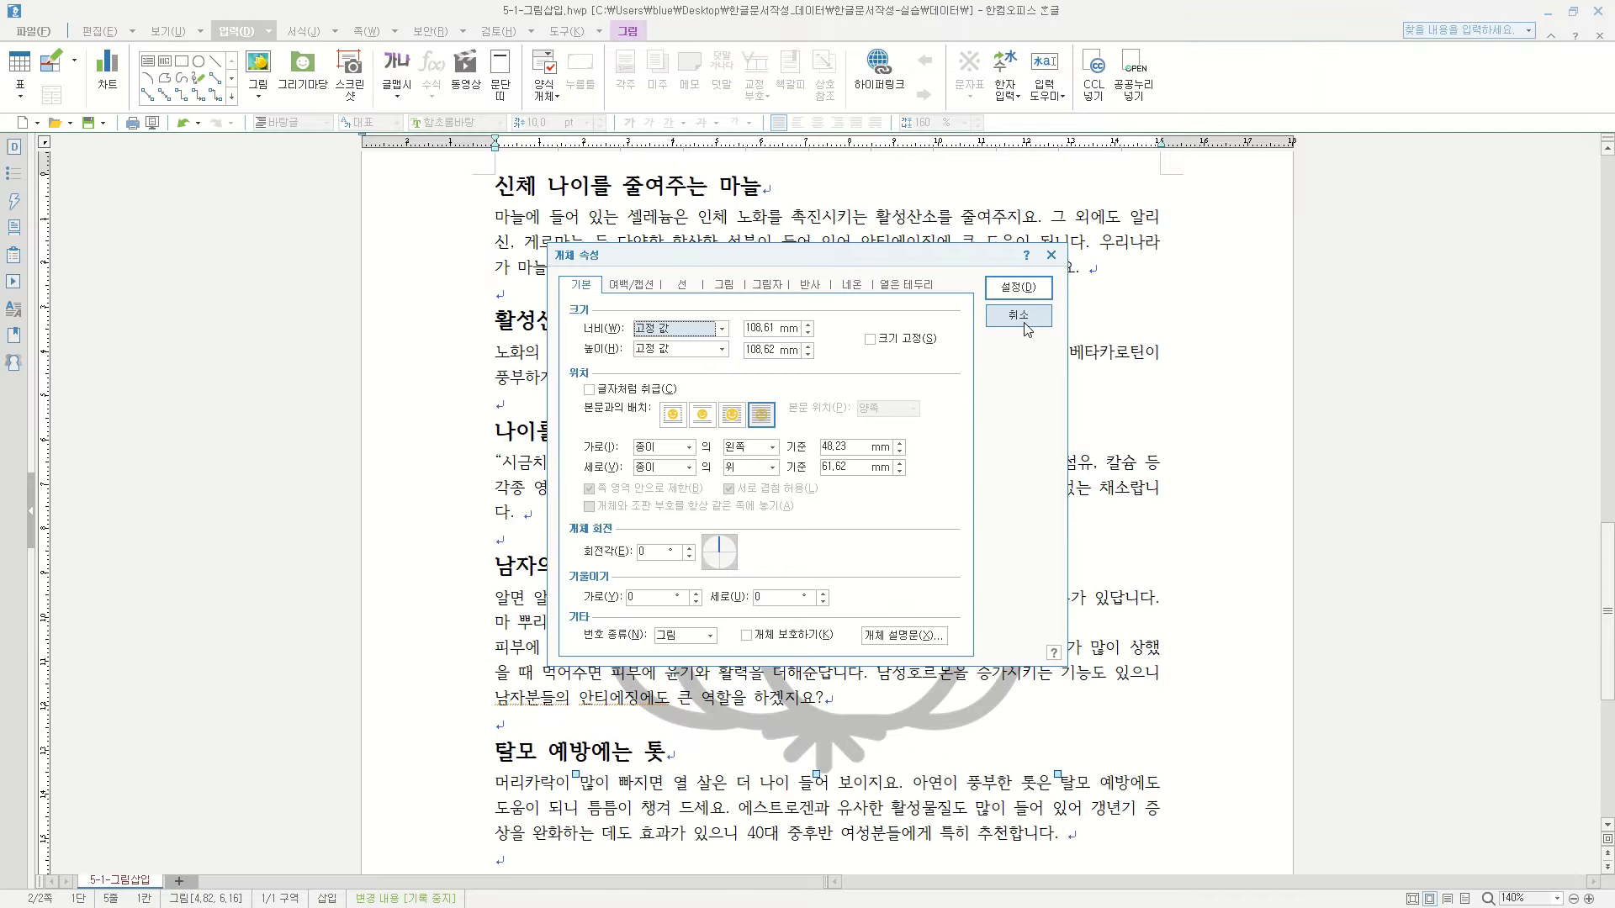
left_click(1025, 328)
Step: Insert a page break after the document's last line to start a blank third page
scroll(1085, 774, "down", 5)
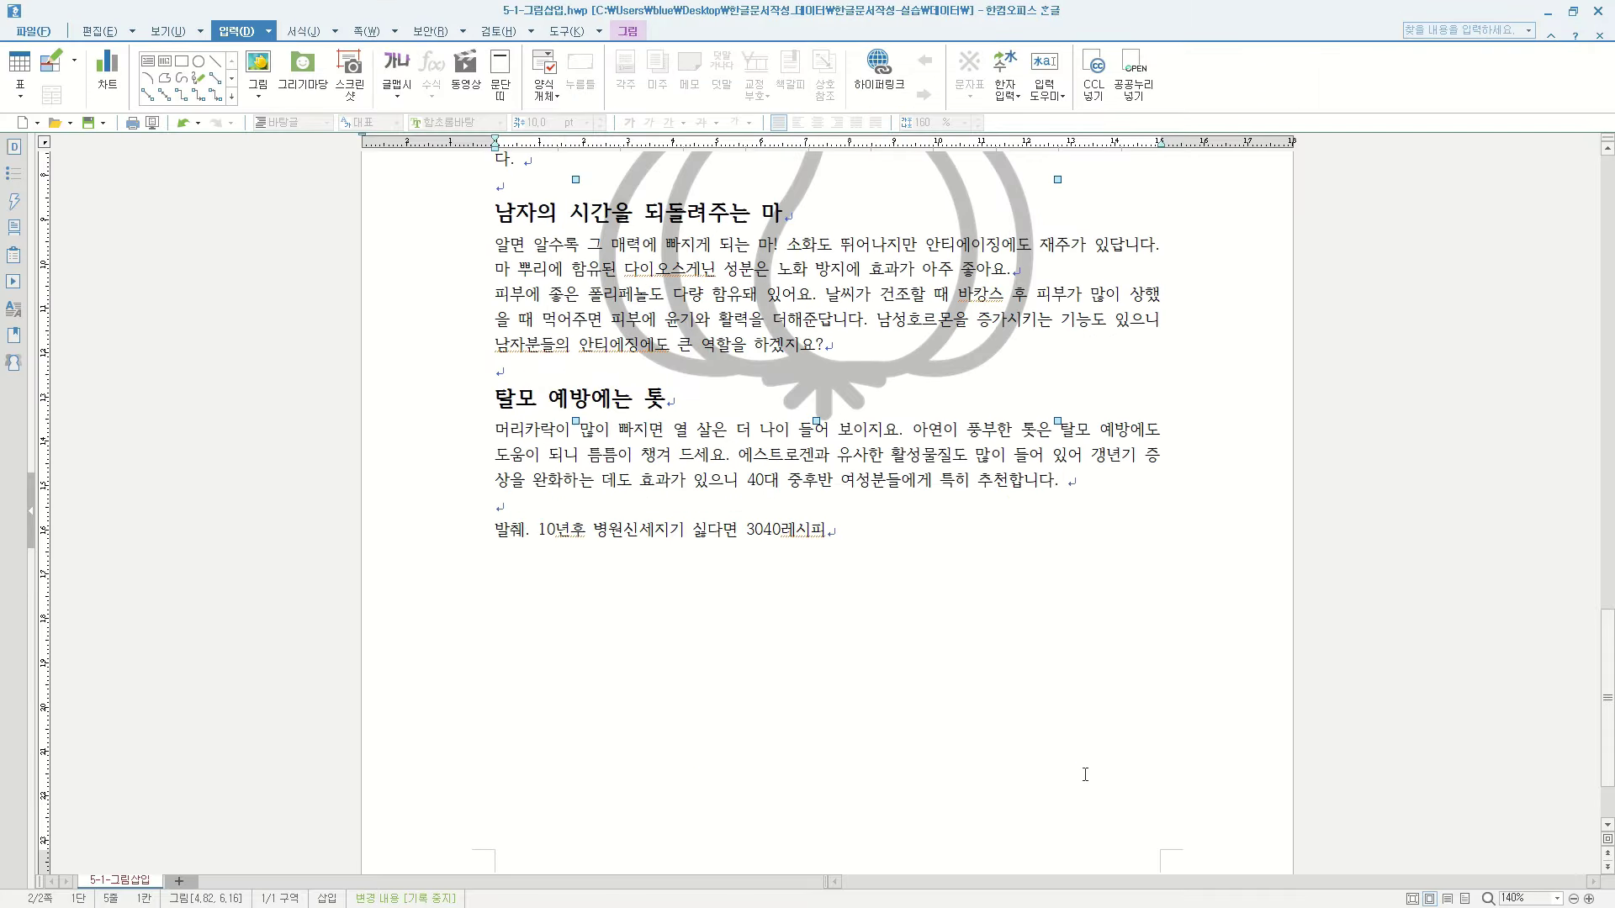
scroll(1085, 774, "down", 2)
left_click(919, 418)
key("ctrl+Return")
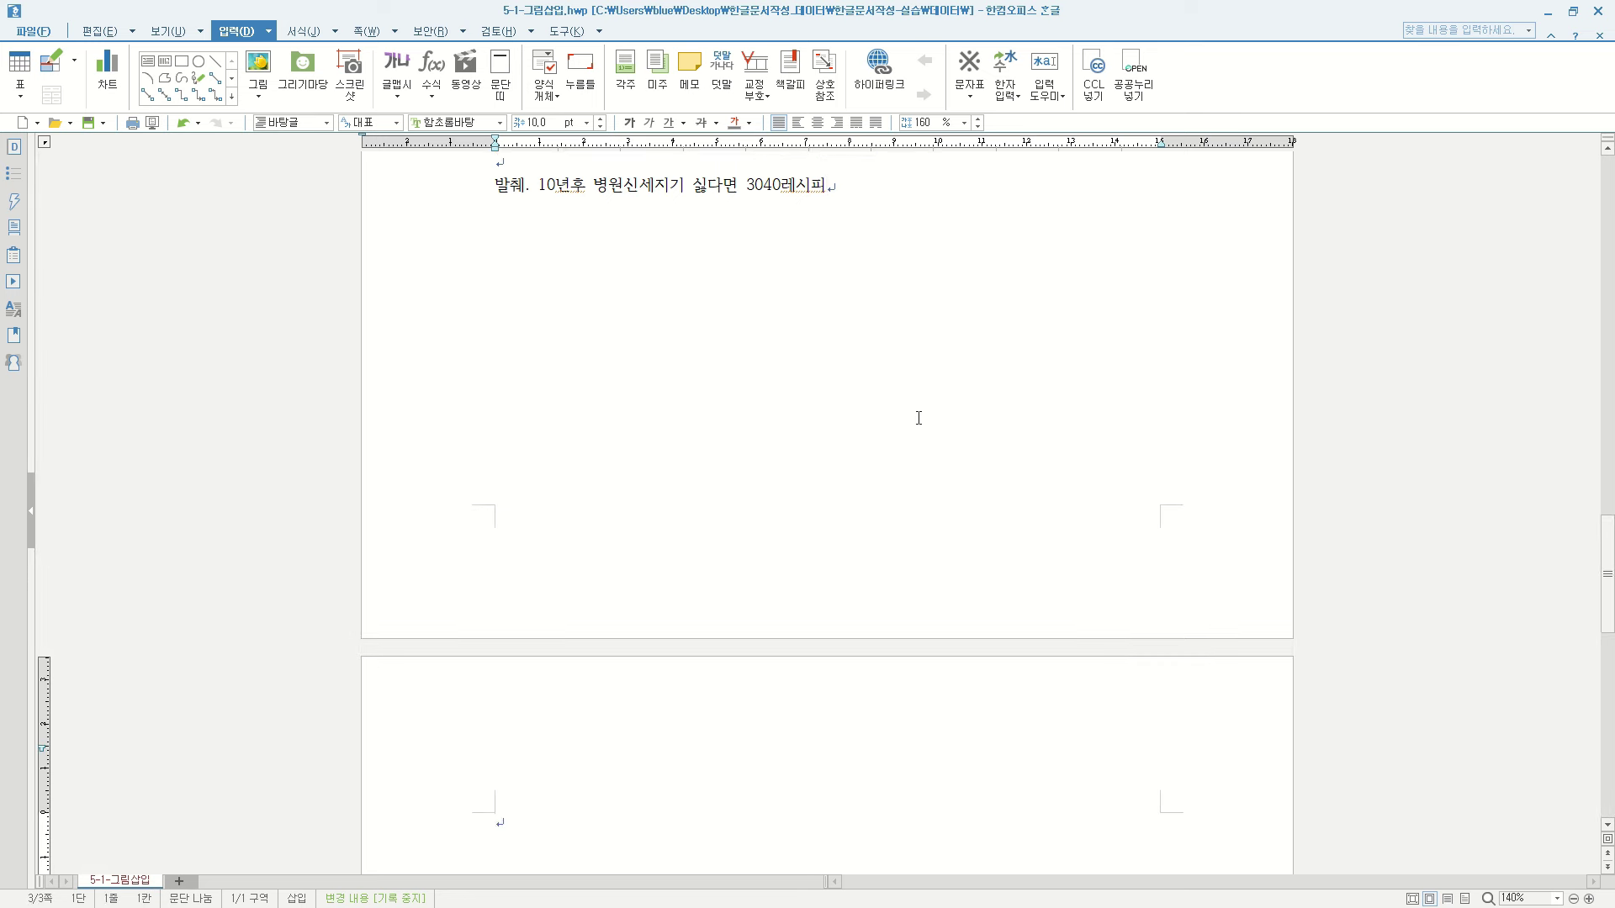
Step: Insert the picture 버섯.jpg on the third page with mouse sizing (마우스로 크기 지정) turned off
scroll(1080, 620, "down", 8)
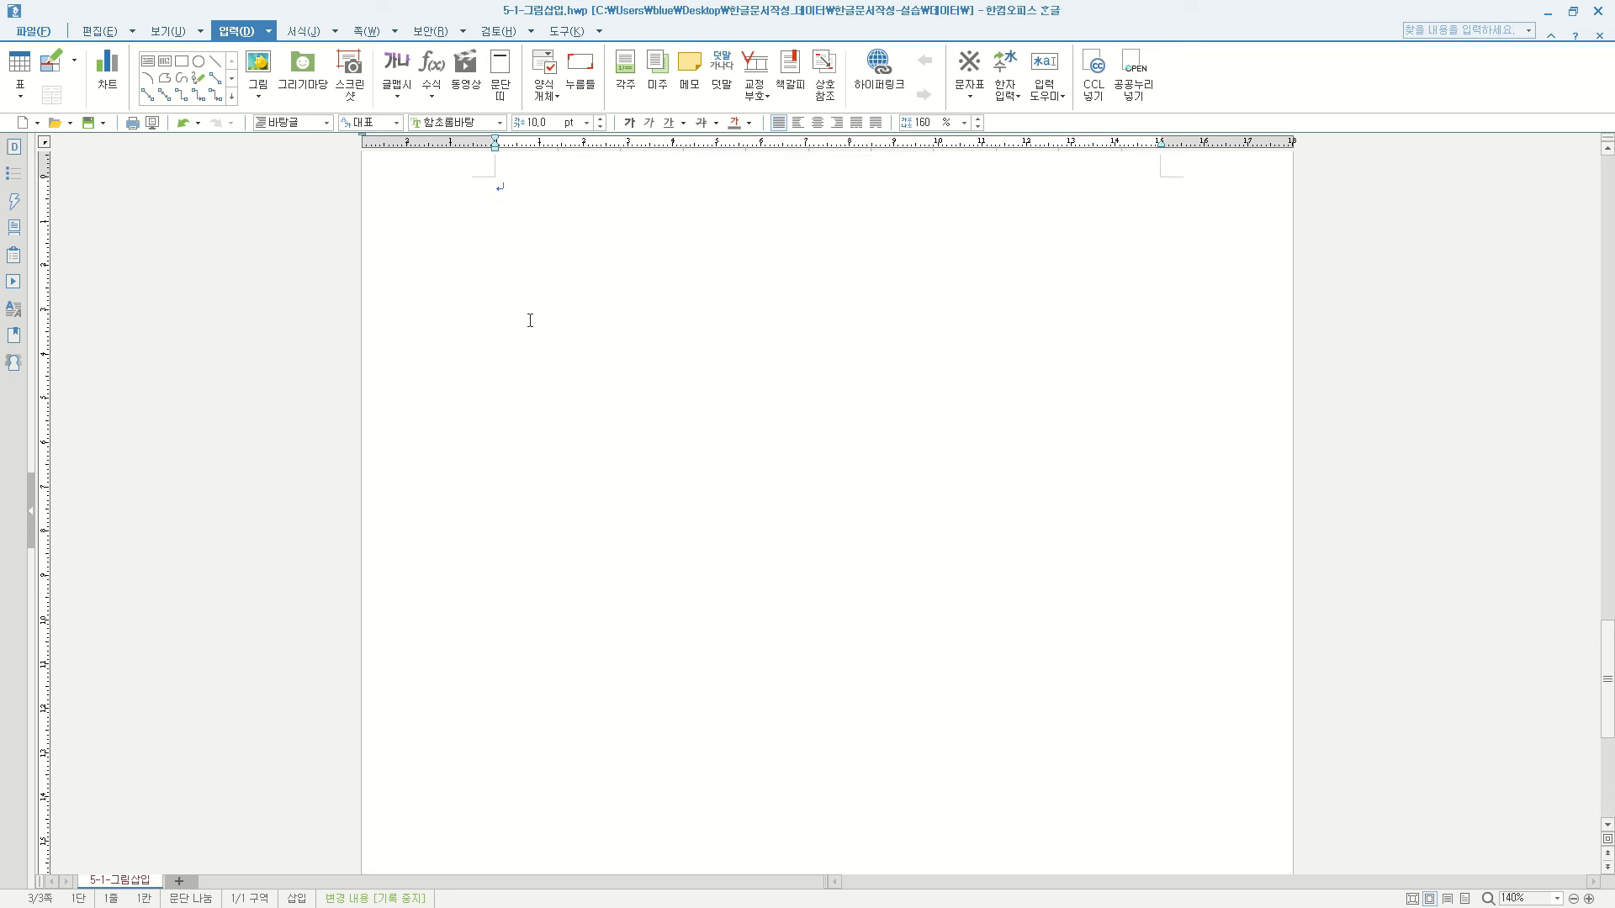
scroll(1370, 512, "up", 1)
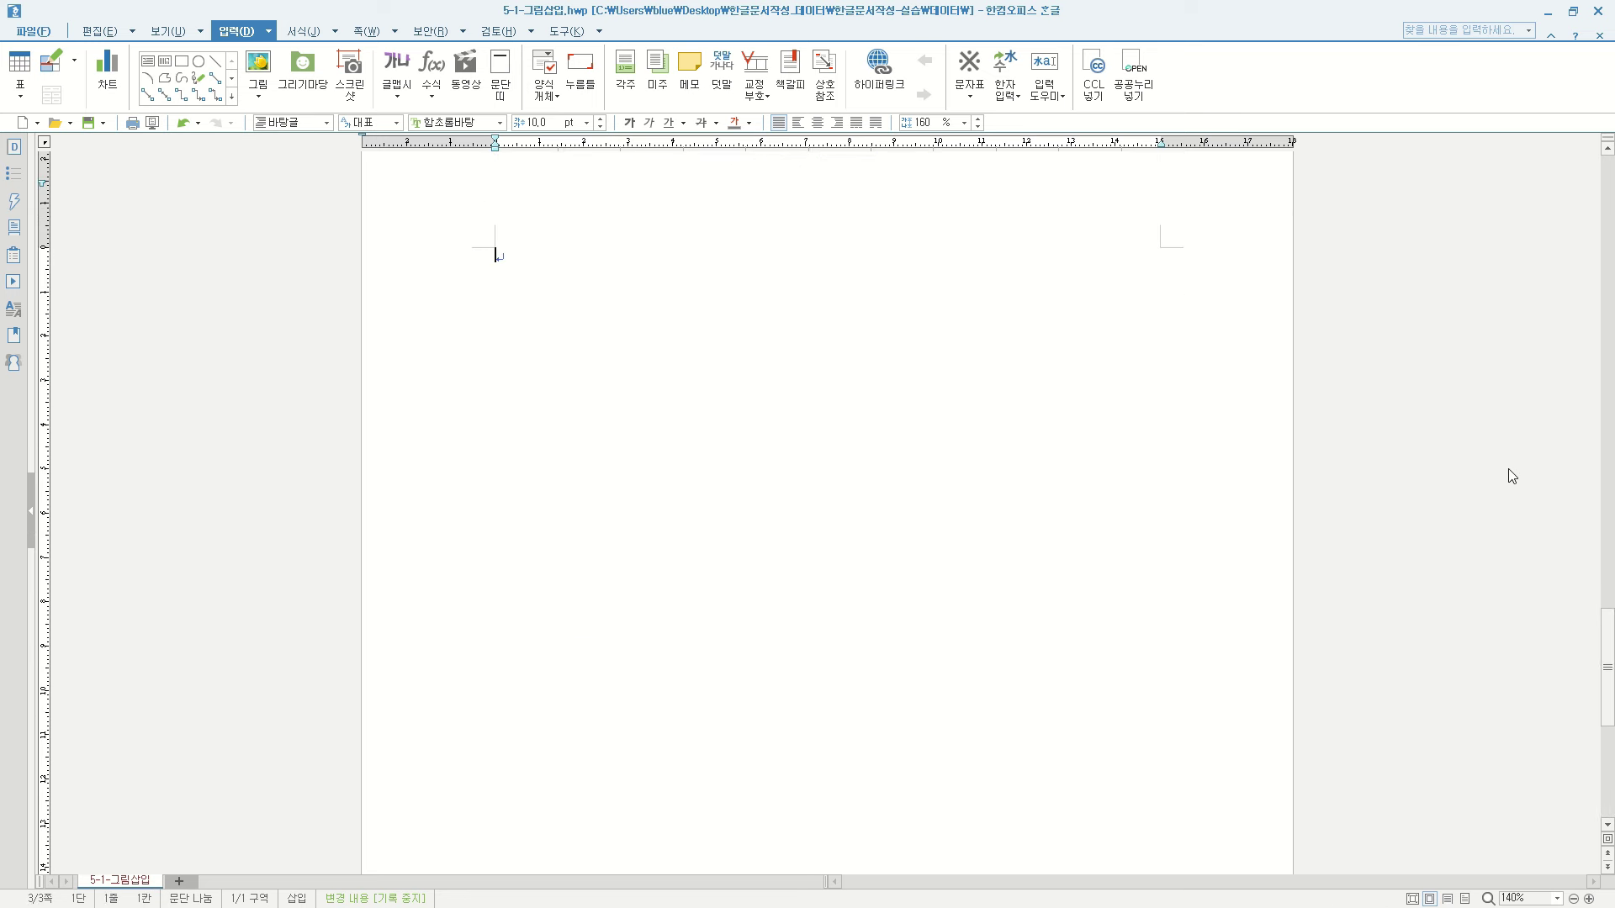
left_click(258, 67)
scroll(1021, 352, "down", 1)
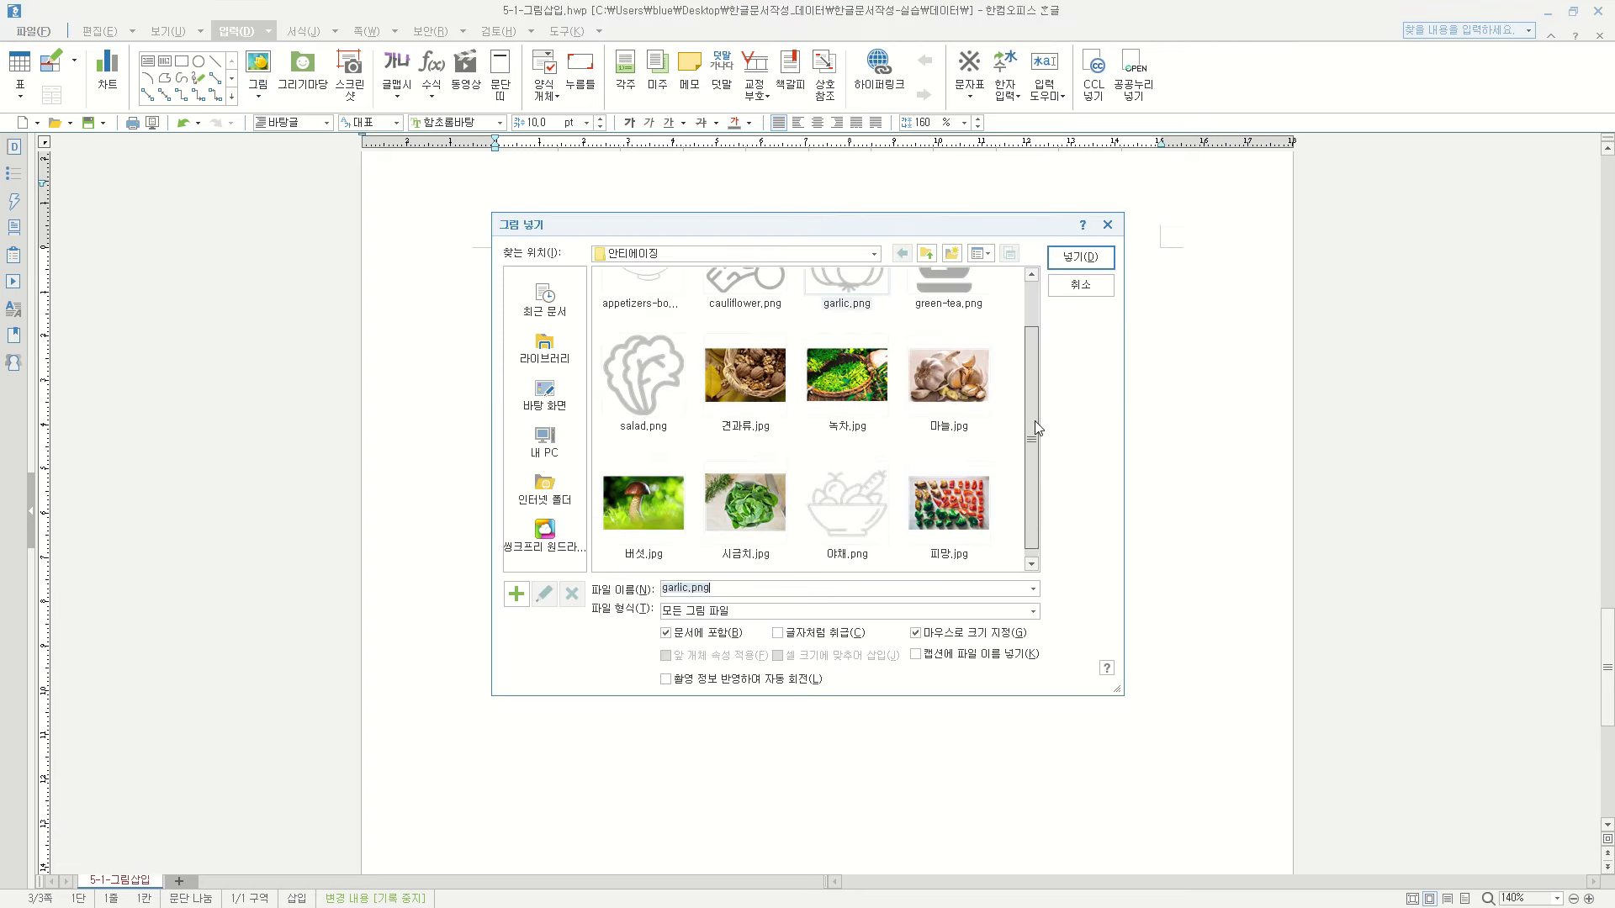
left_click(644, 498)
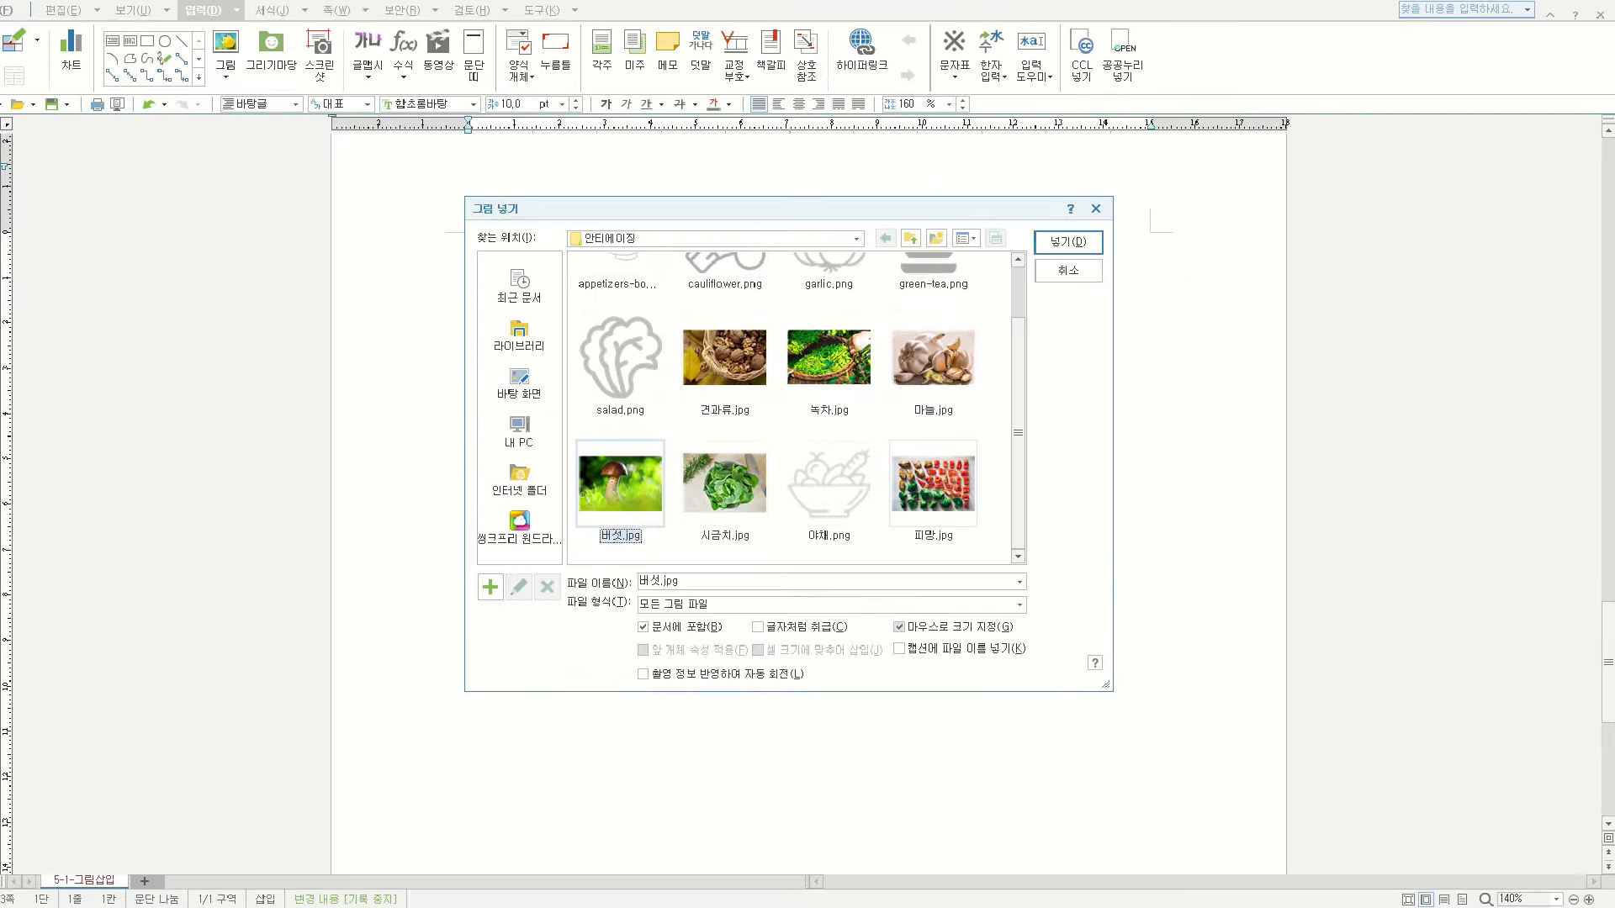
left_click(916, 633)
left_click(1080, 257)
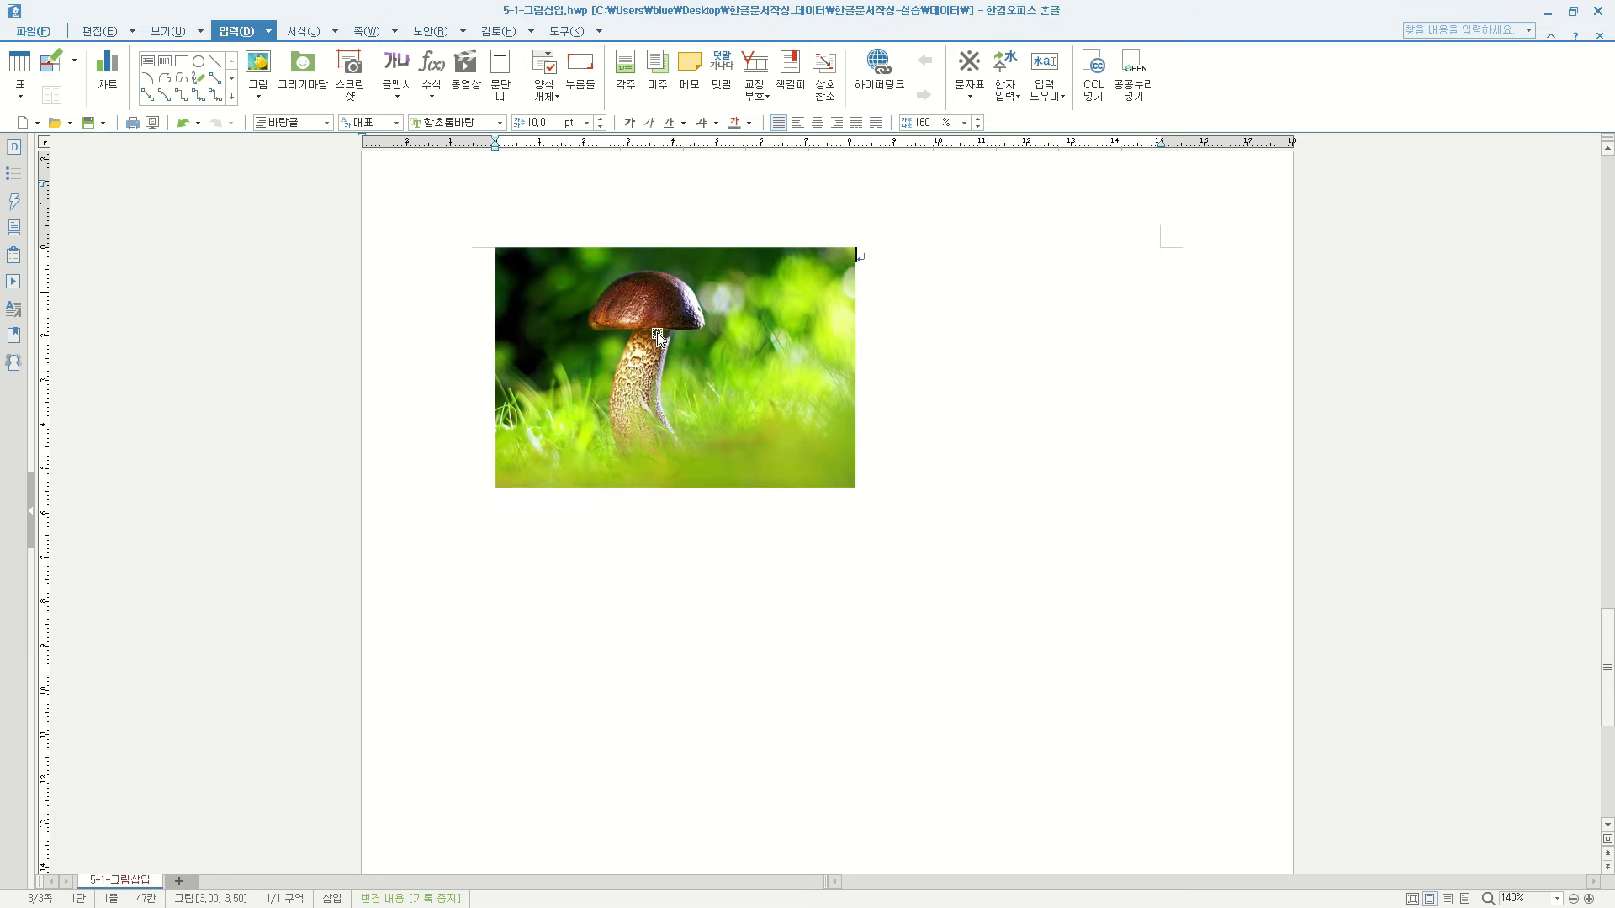
left_click(664, 340)
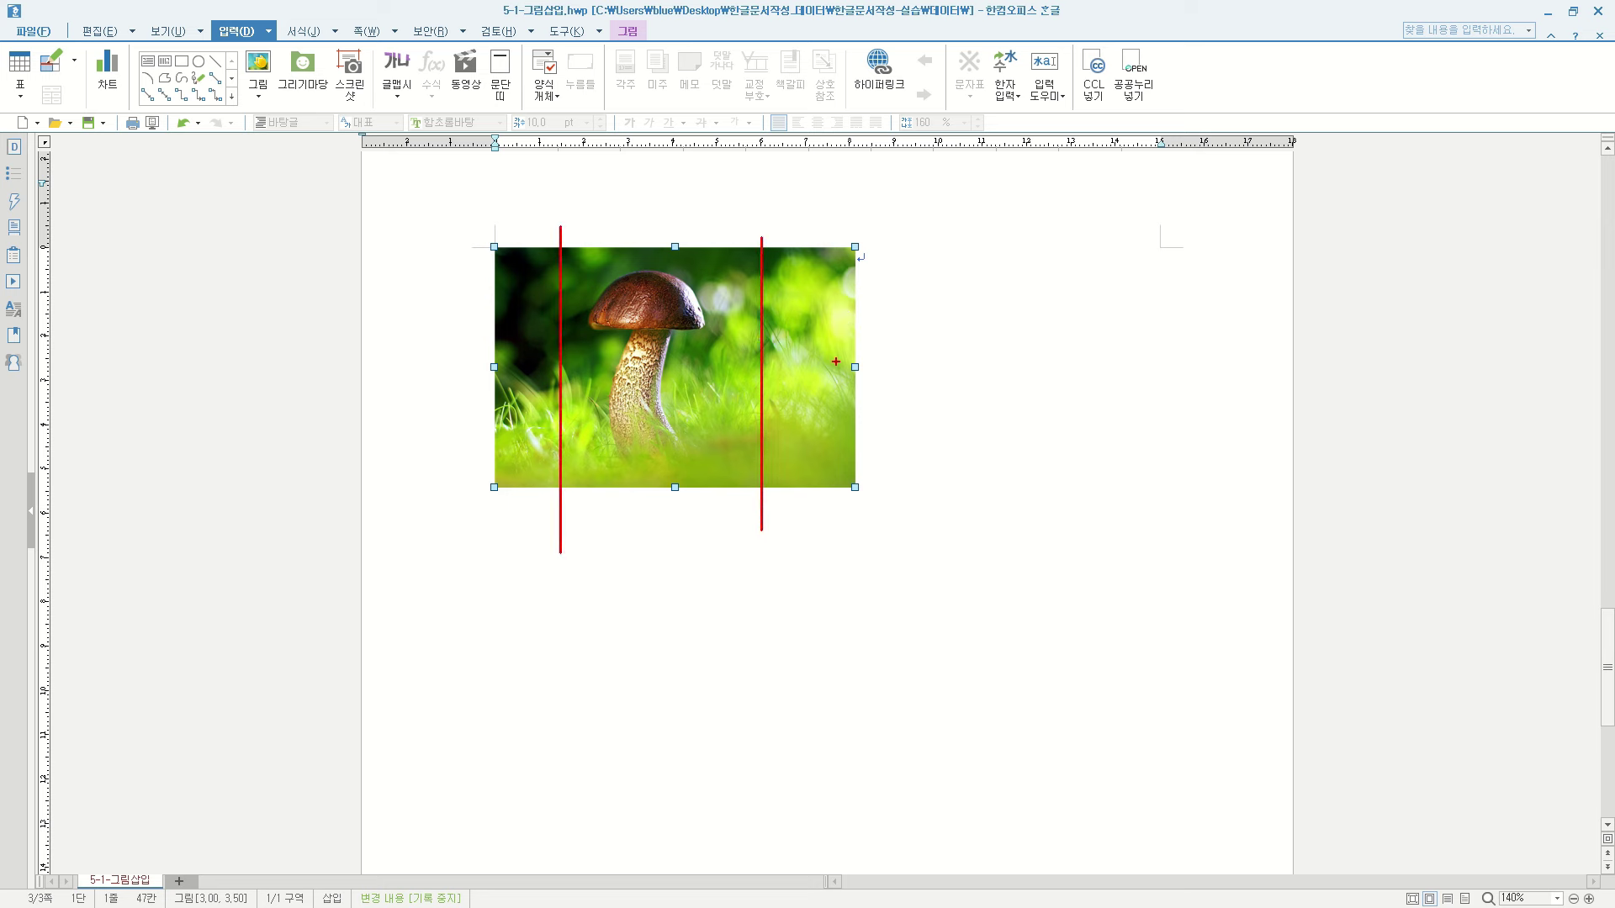
left_click_drag(831, 259, 787, 333)
left_click_drag(836, 326, 780, 439)
left_click_drag(852, 432, 822, 464)
left_click_drag(552, 276, 503, 346)
left_click_drag(536, 345, 497, 409)
left_click_drag(538, 408, 483, 477)
key("Escape")
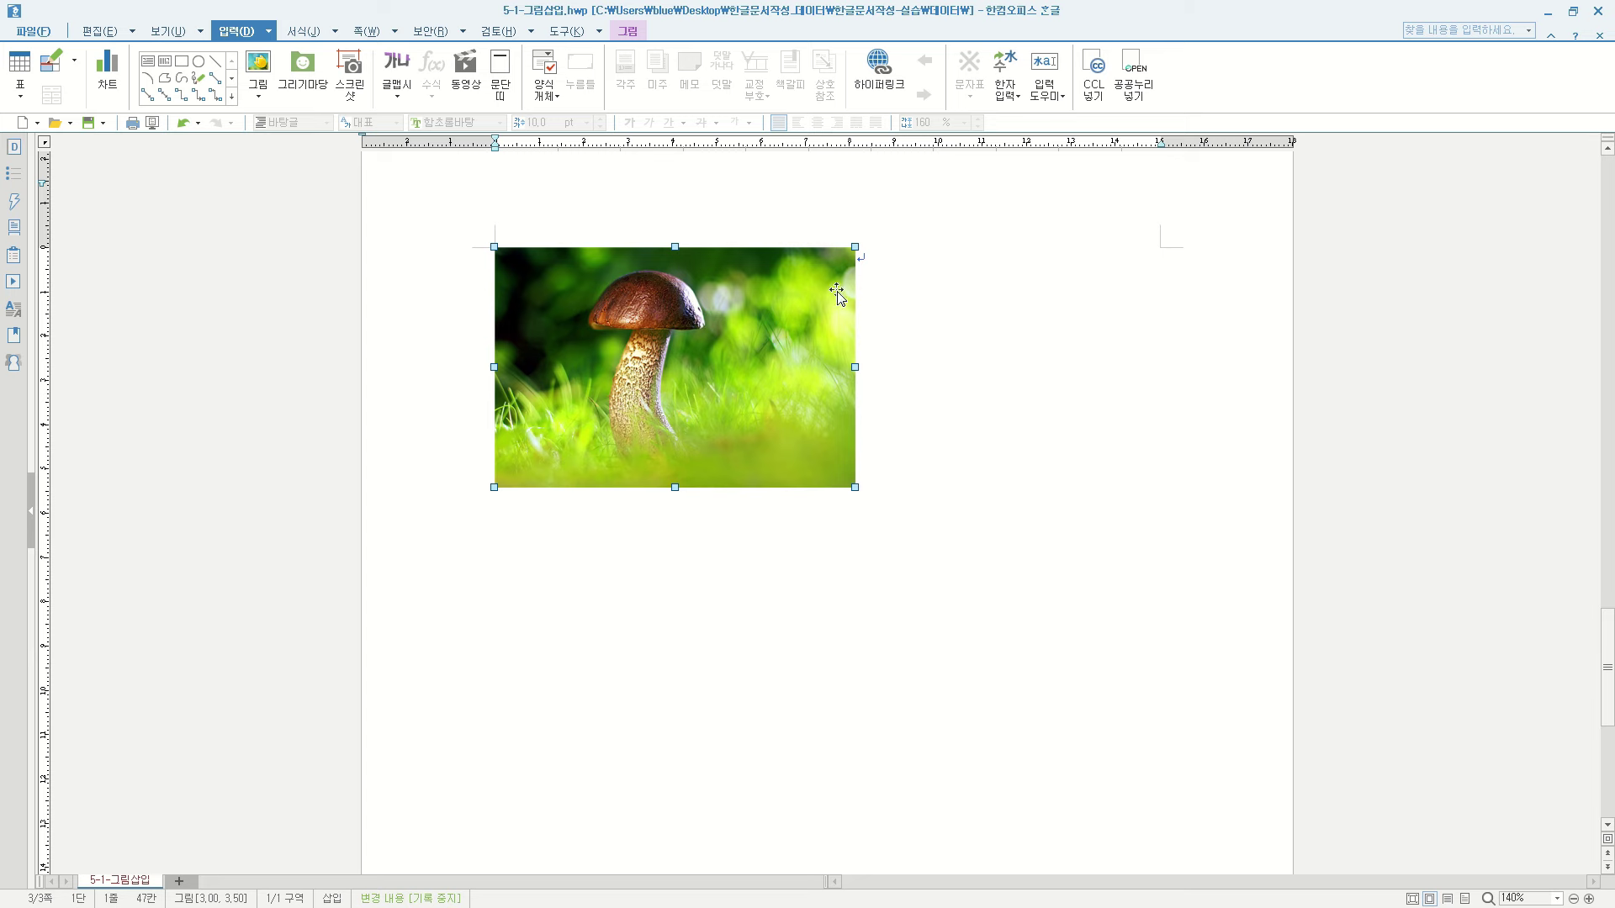
Step: Crop the right side of the mushroom picture to a width of about 59 mm
left_click(656, 330)
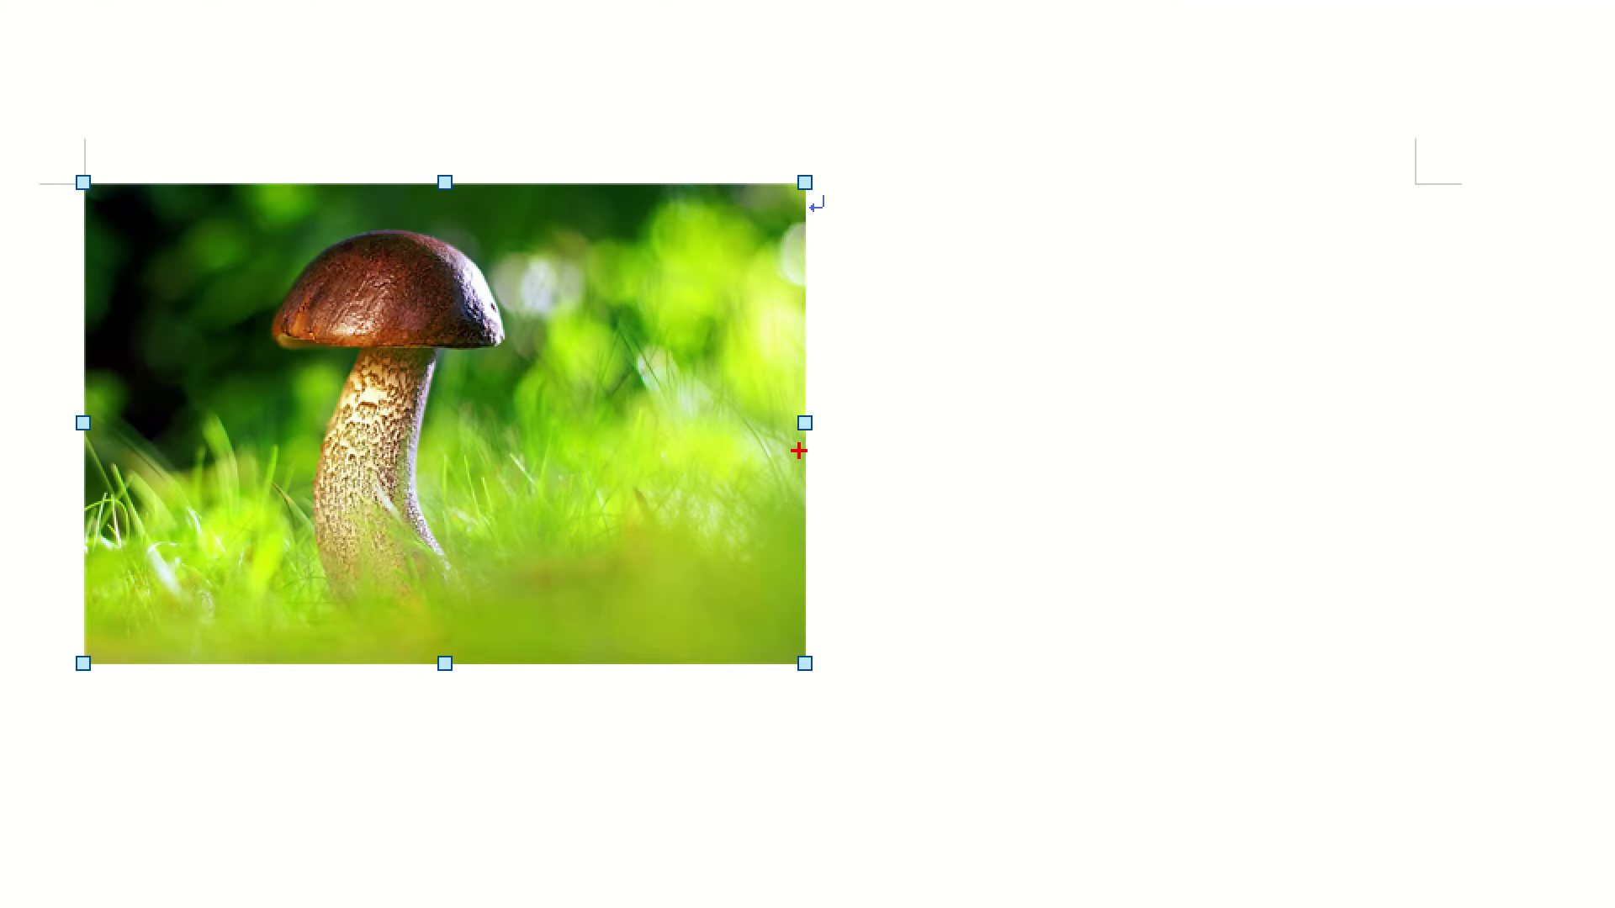
mouse_move(800, 454)
left_mouse_down()
mouse_move(806, 389)
mouse_move(814, 454)
left_mouse_up()
mouse_move(798, 708)
left_mouse_down()
mouse_move(846, 651)
mouse_move(794, 698)
left_mouse_up()
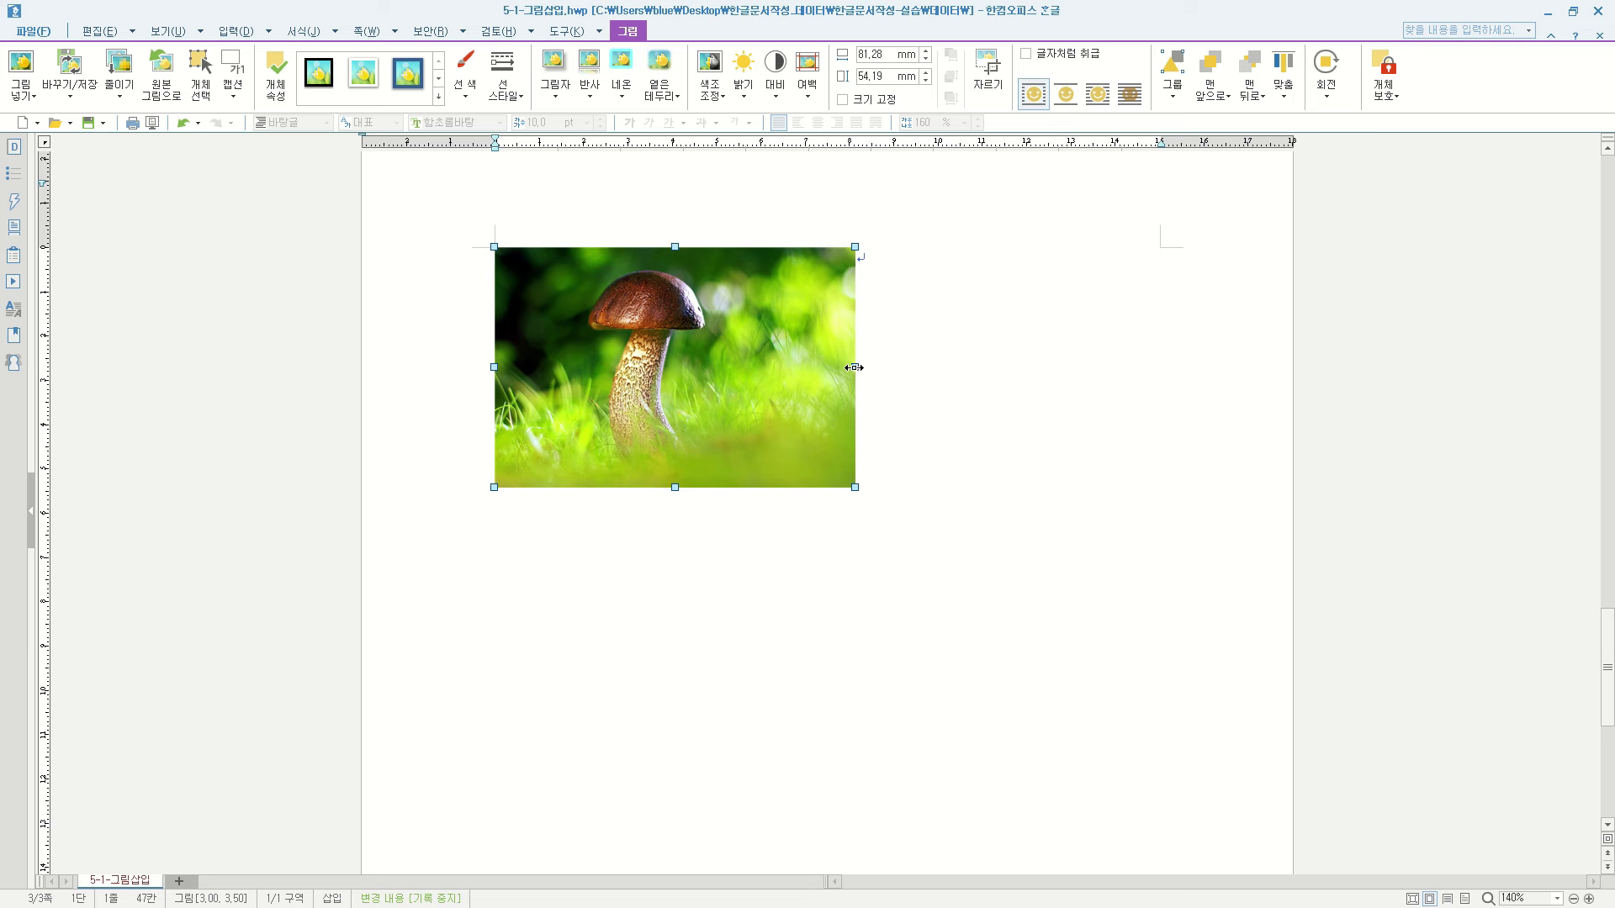
key("shift")
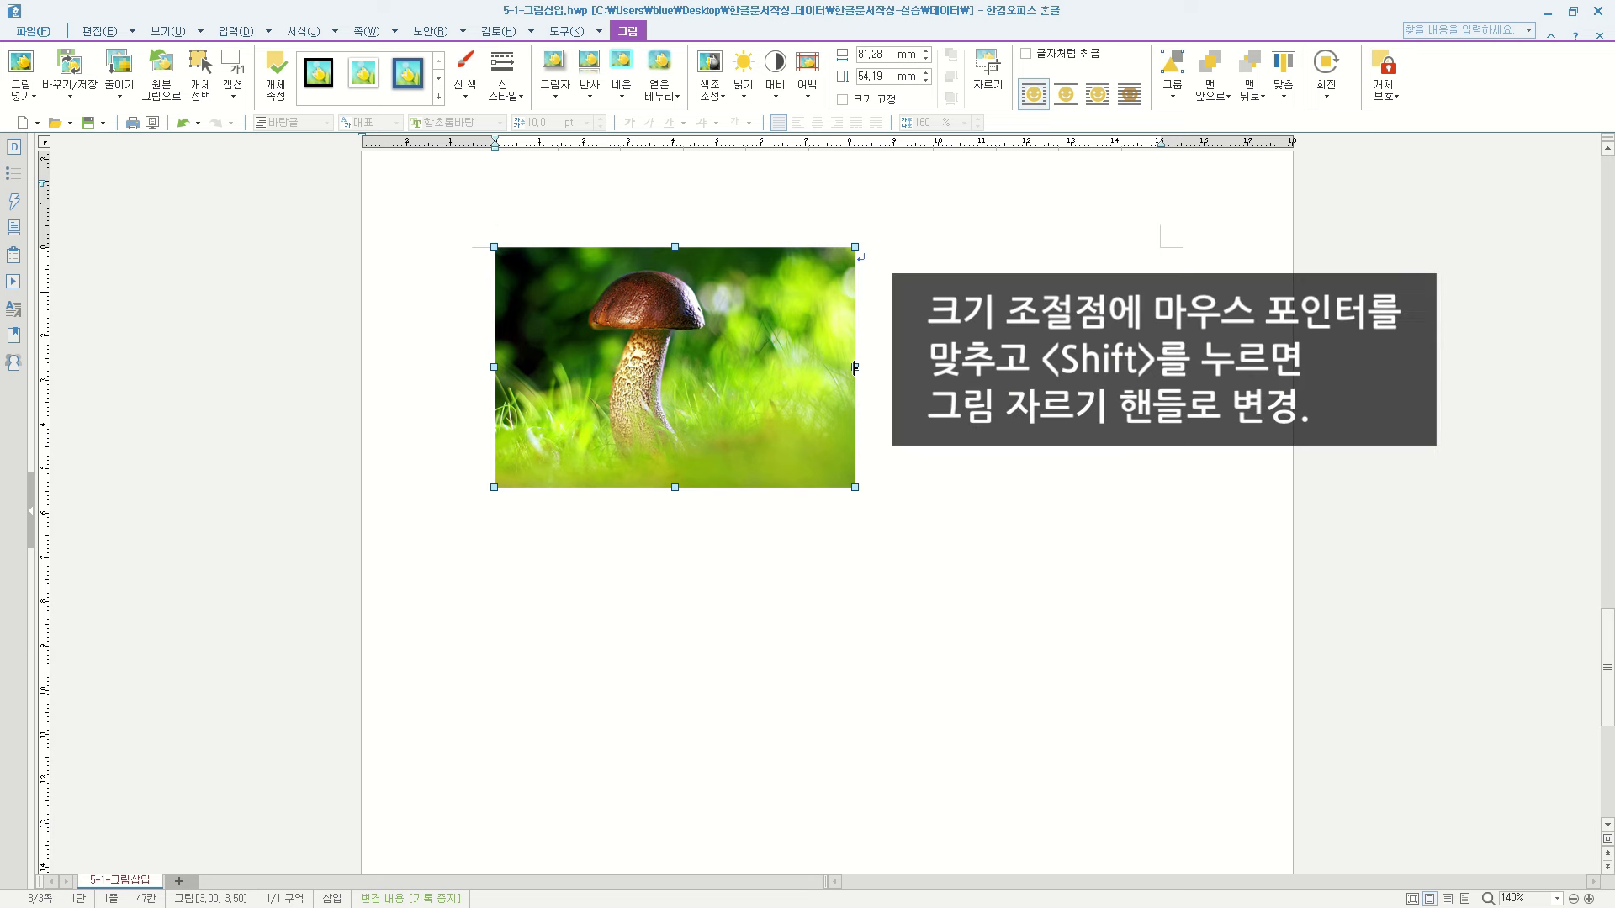
left_click_drag(855, 366, 757, 368)
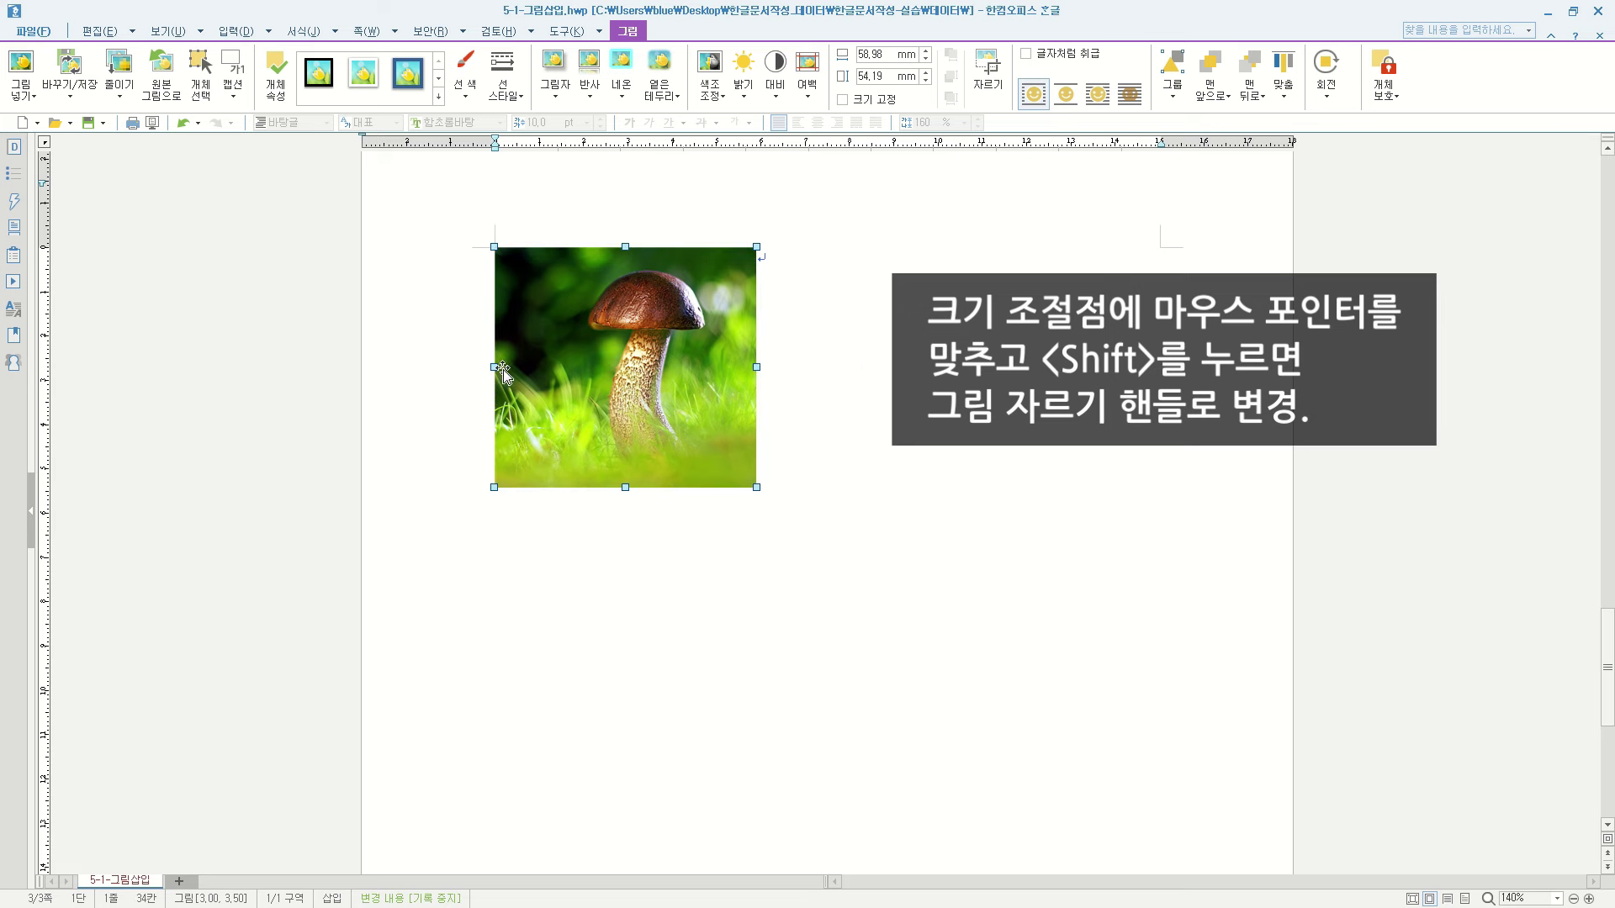
Step: Crop the mushroom picture's left side and fine-tune both side crops to a width of about 45 mm
left_click_drag(493, 367, 547, 367)
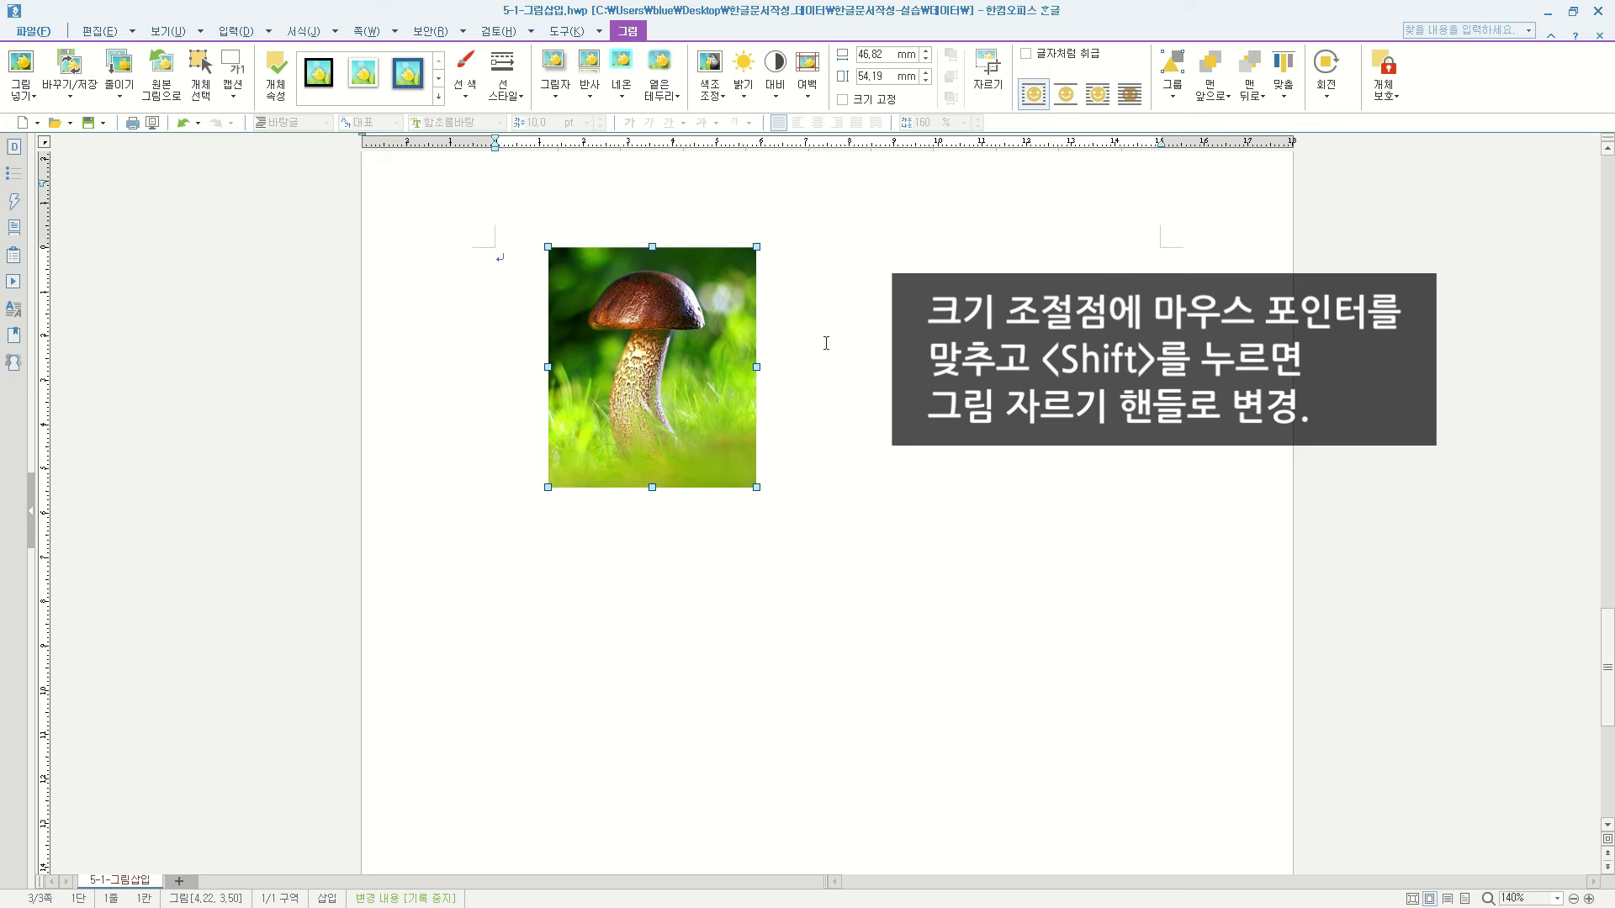
left_click_drag(759, 368, 750, 368)
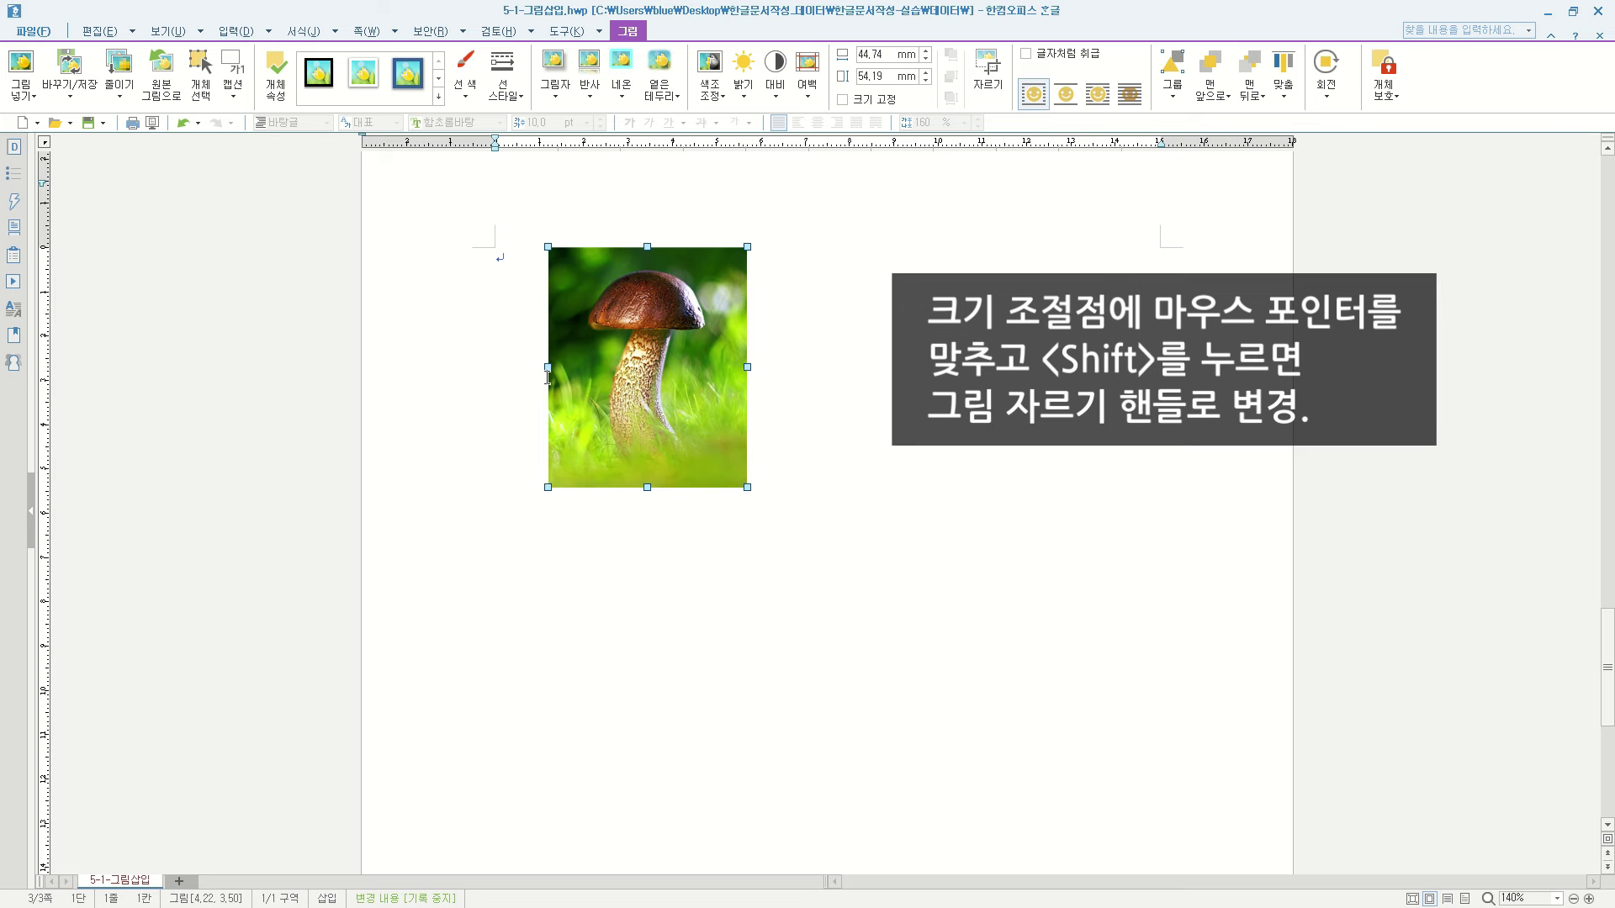
left_click_drag(546, 368, 540, 367)
left_click_drag(747, 368, 752, 368)
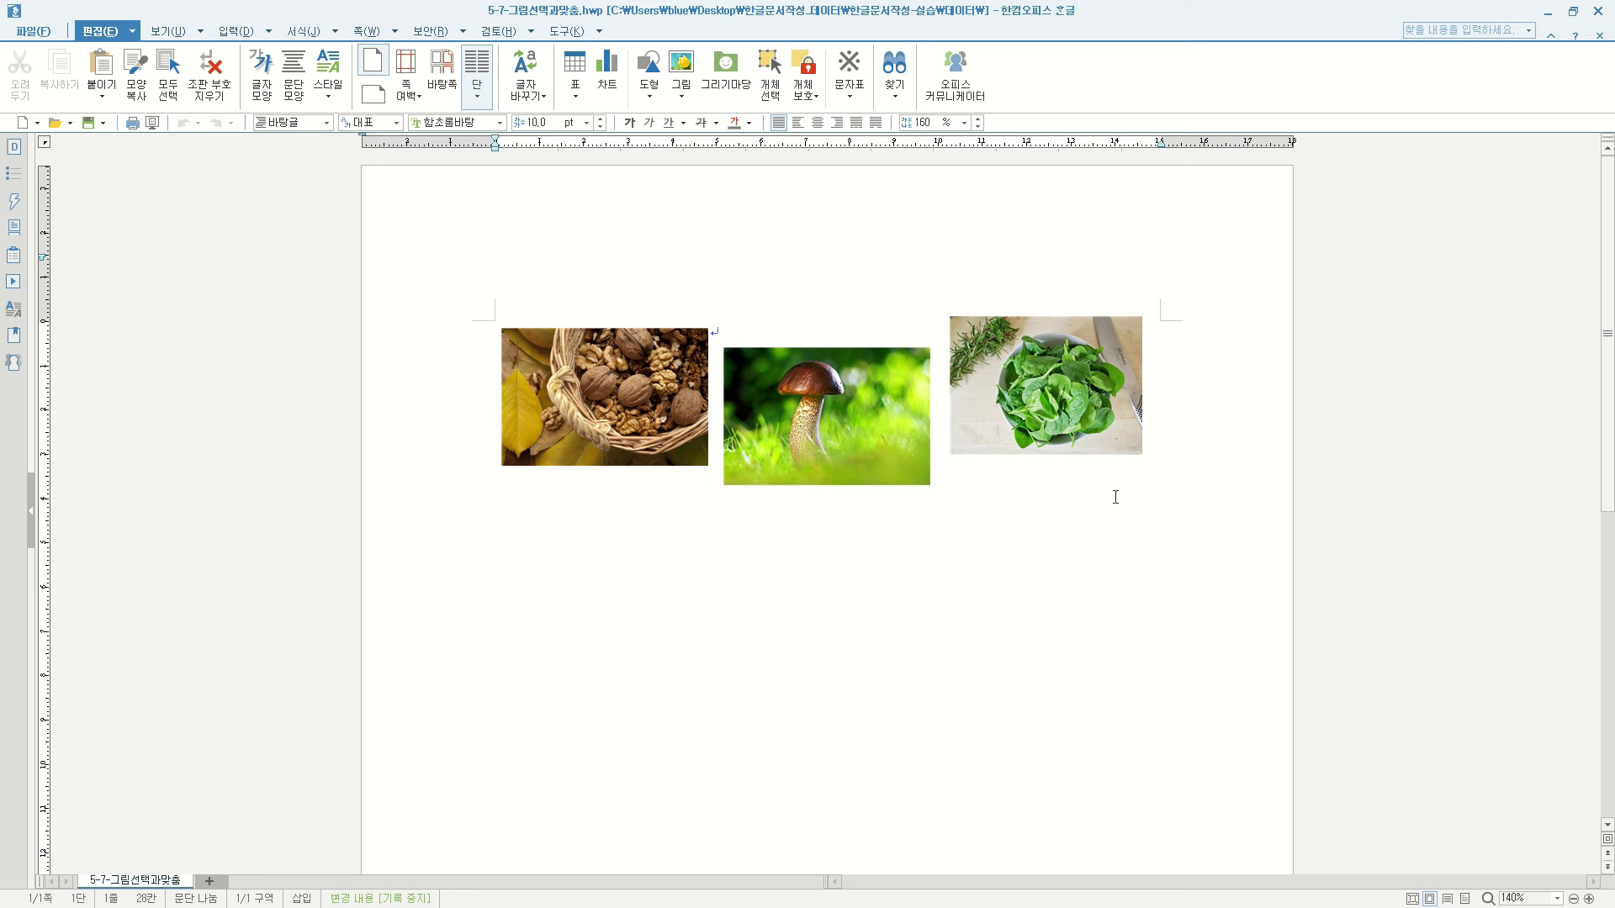
Step: Select the walnut, mushroom and spinach pictures together and align their bottom edges (아래쪽 맞춤)
left_click(609, 371)
left_click(845, 412, "shift")
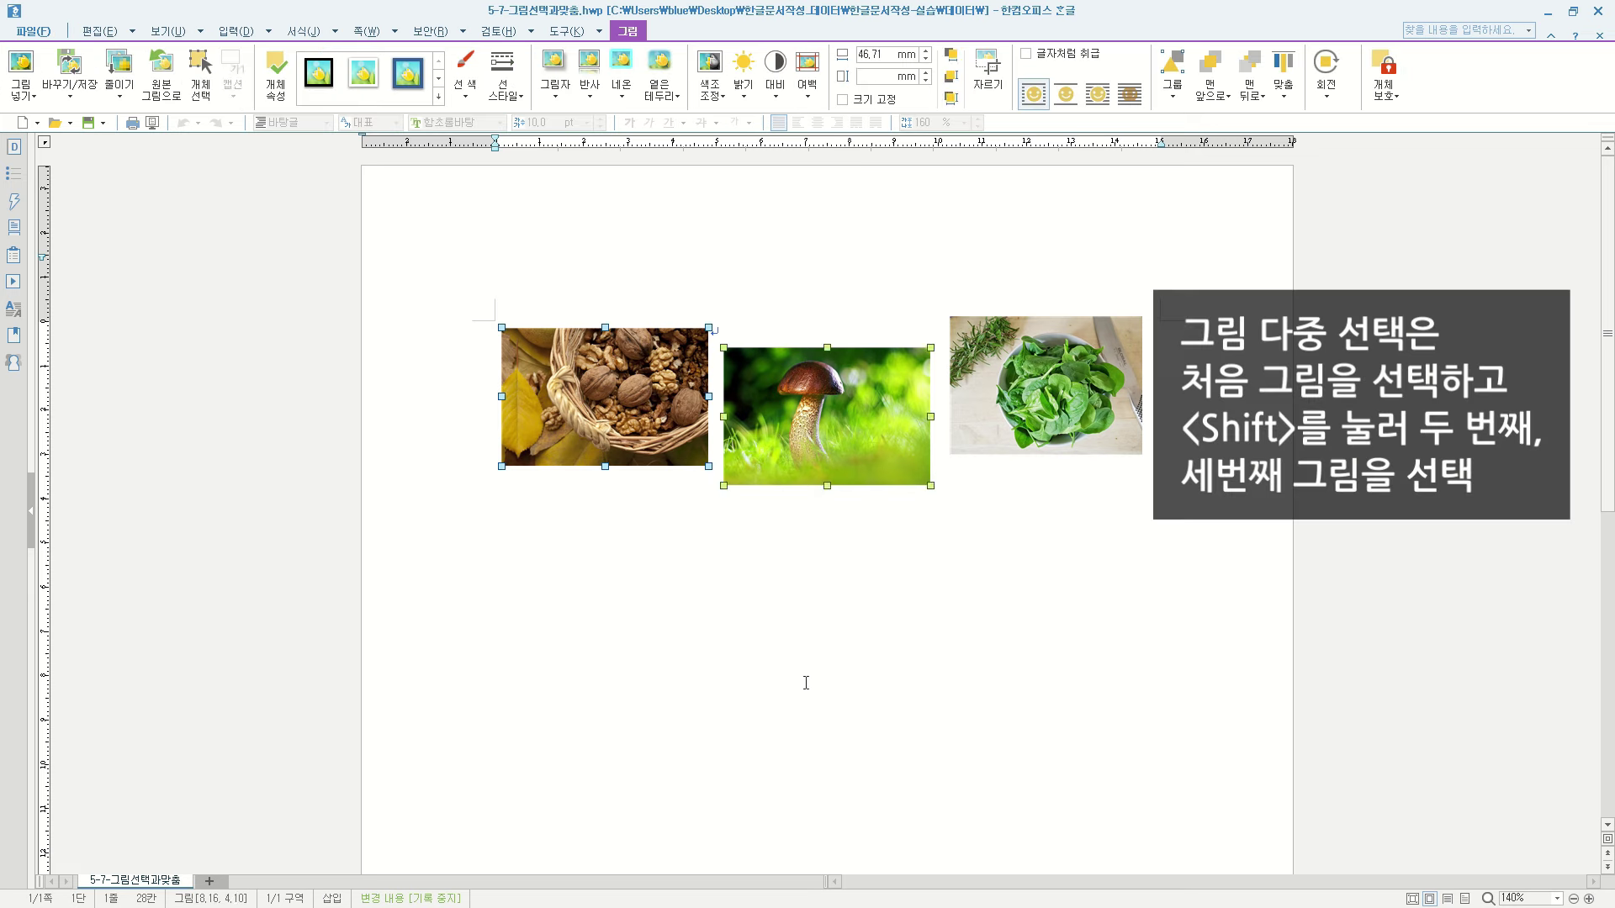
left_click(1052, 403, "shift")
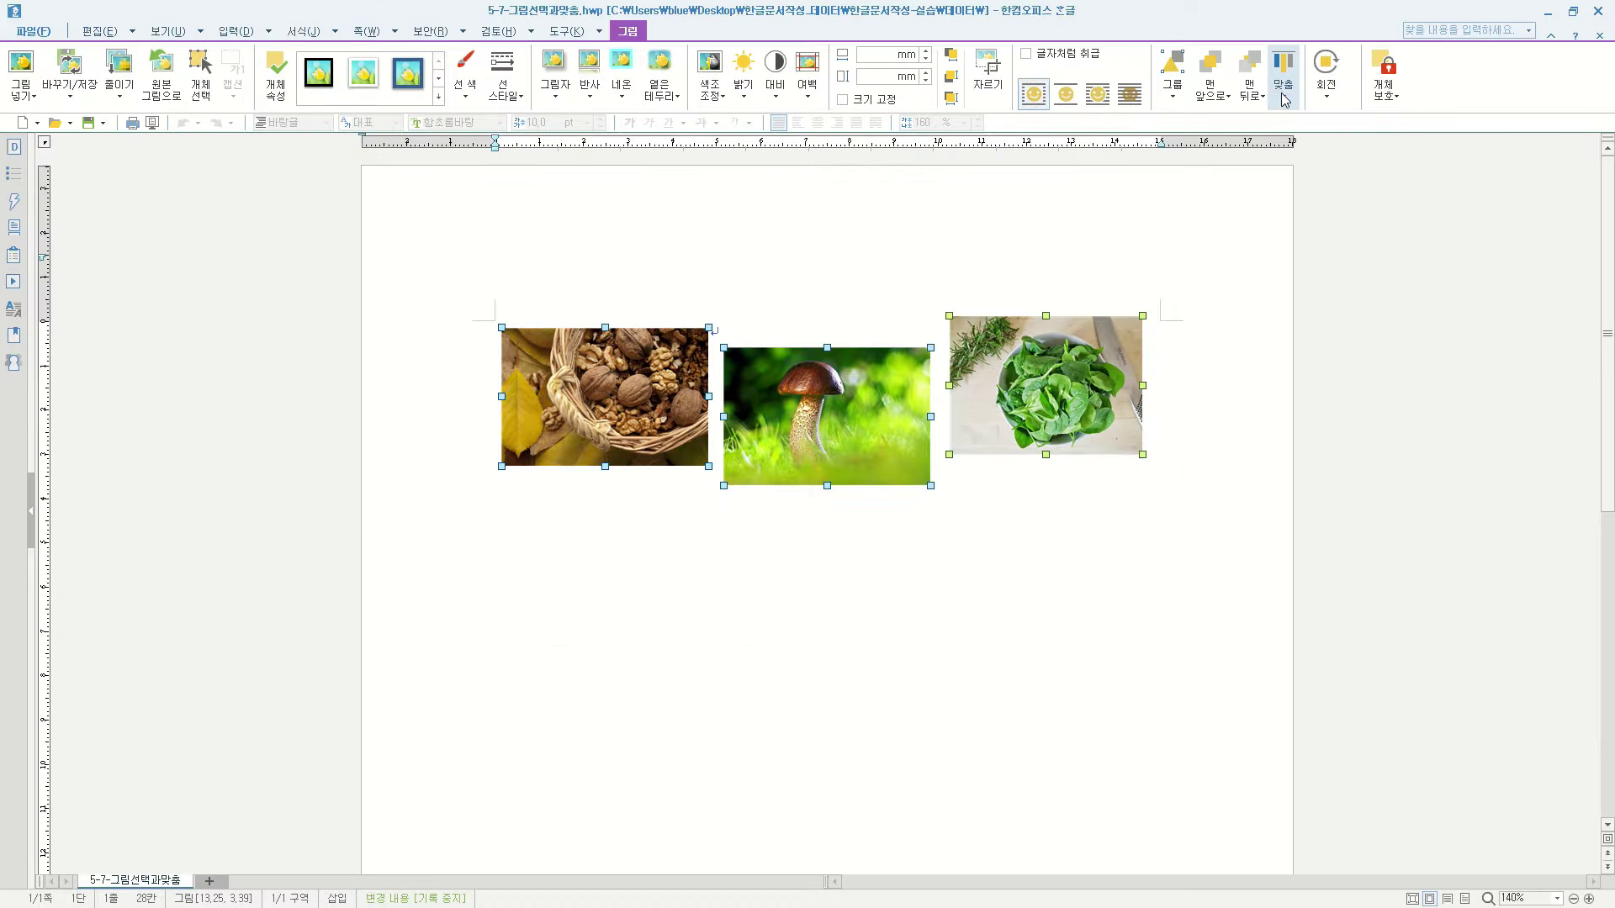
left_click(1032, 189)
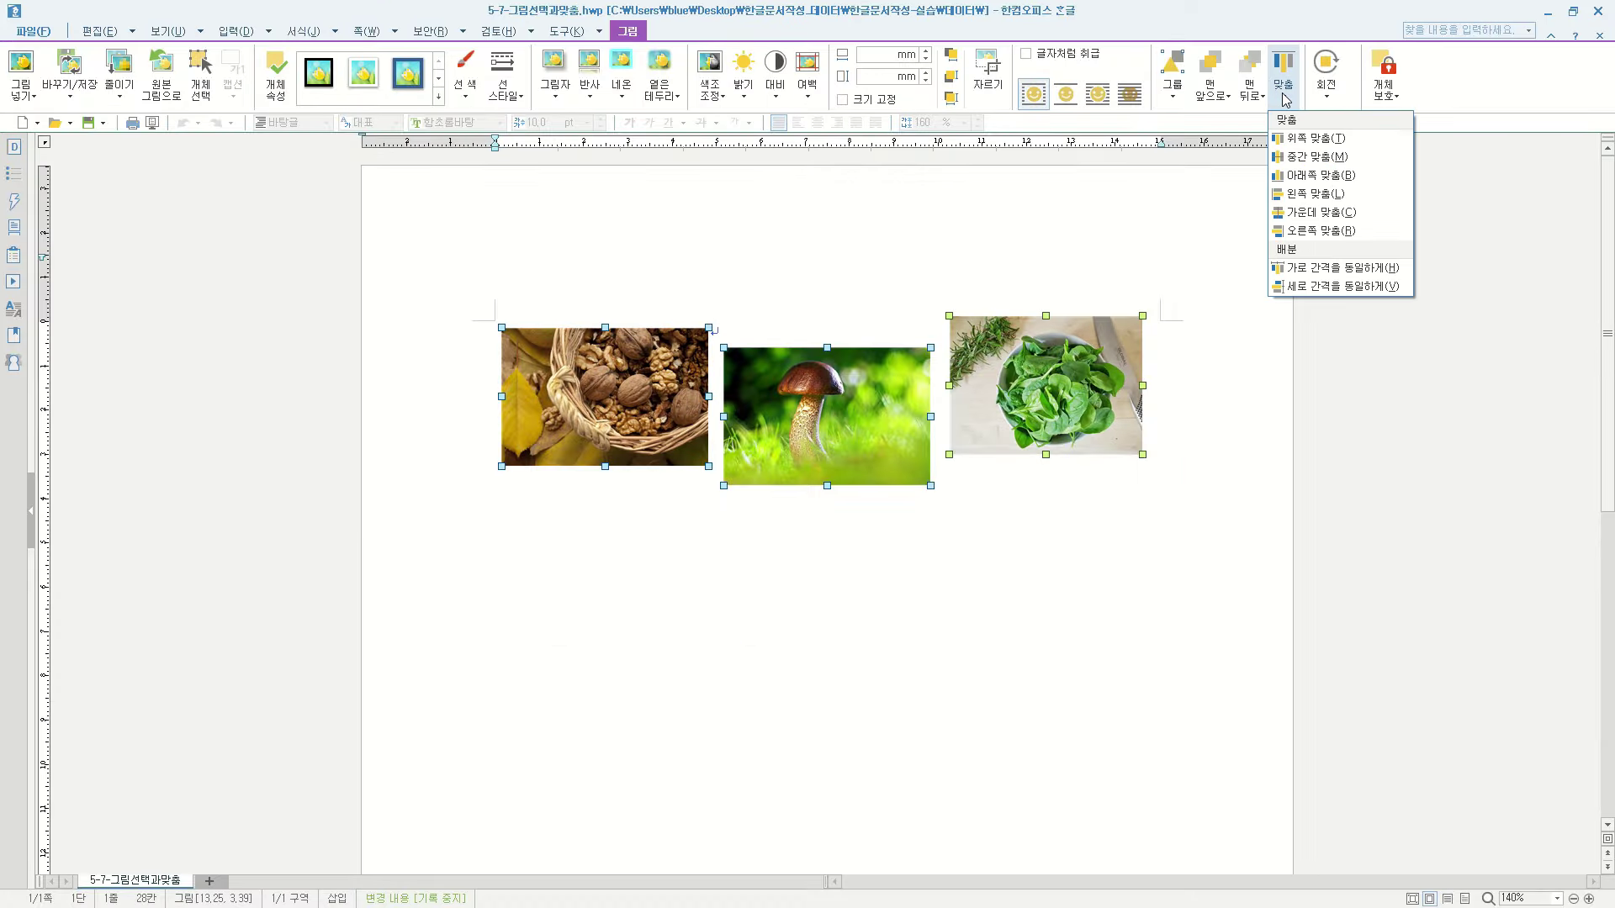
left_click(1299, 175)
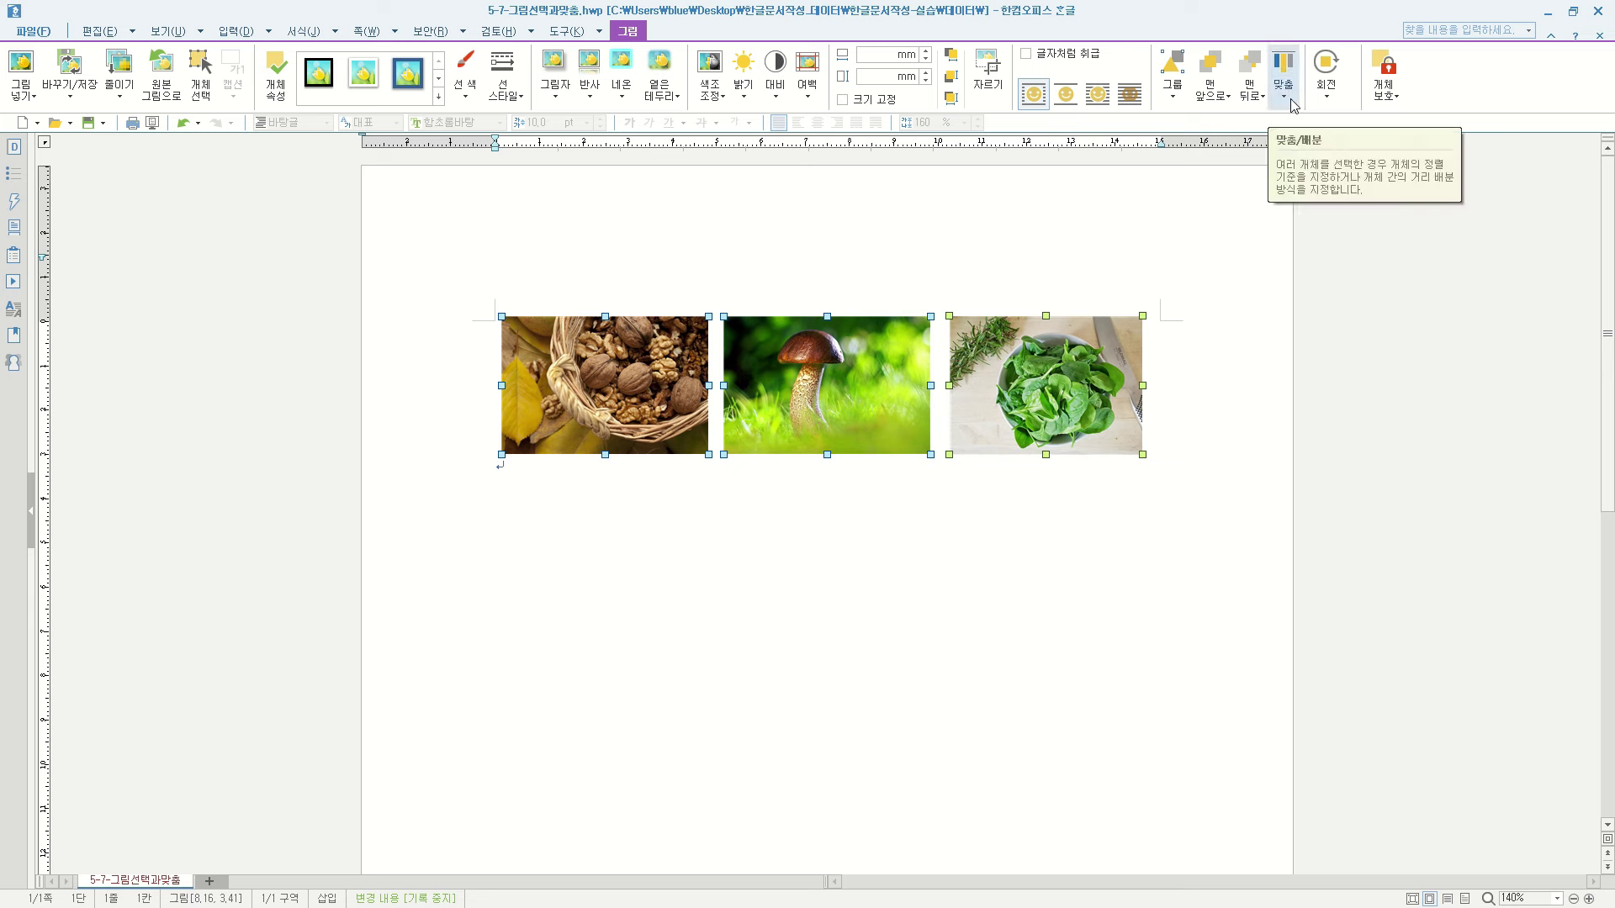
Step: Align the top edges of the three selected pictures (위쪽 맞춤) and deselect them
left_click(1294, 106)
left_click(1289, 94)
left_click(1289, 94)
left_click(1303, 146)
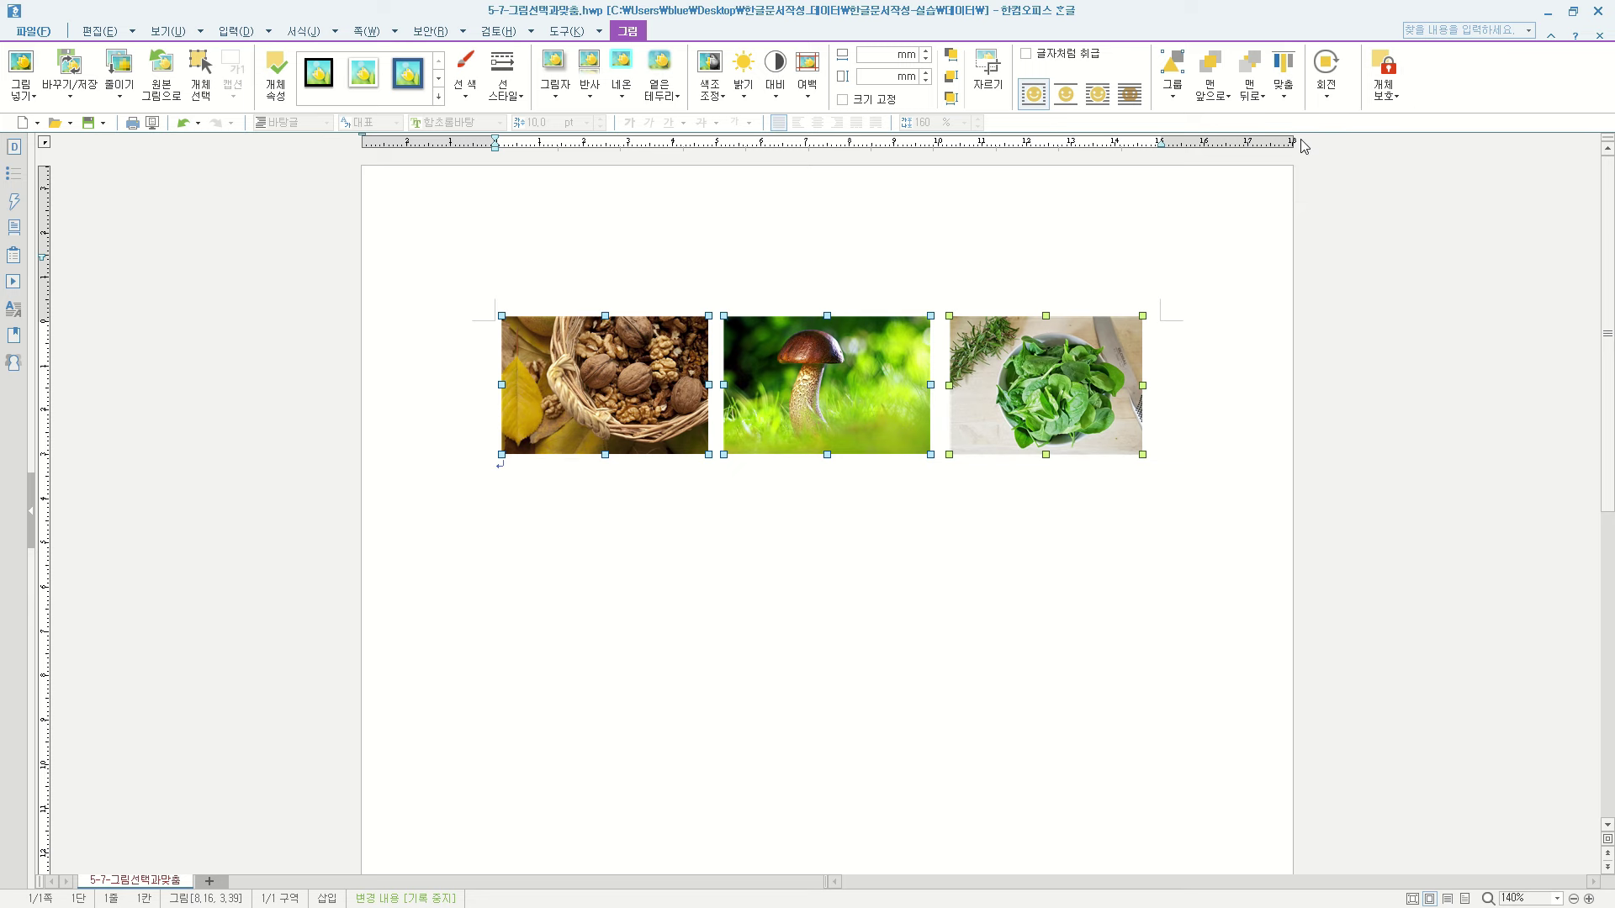
left_click(974, 486)
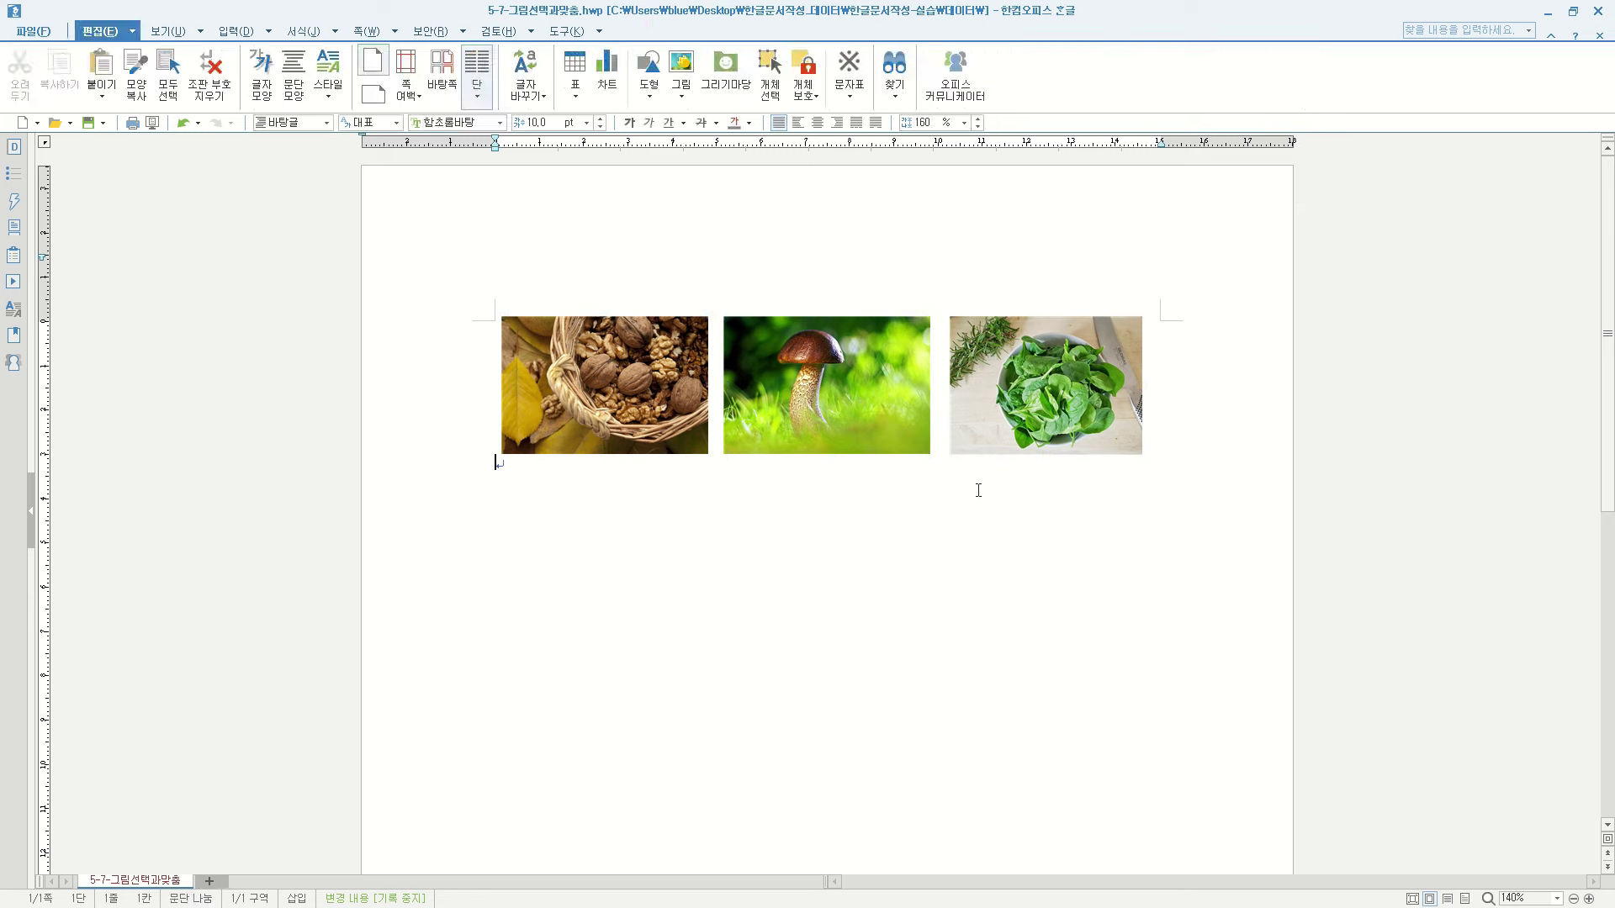
Step: Stretch the walnut picture downward to make it taller than the mushroom and spinach pictures
left_click(612, 451)
left_click_drag(602, 454, 602, 496)
left_click(910, 589)
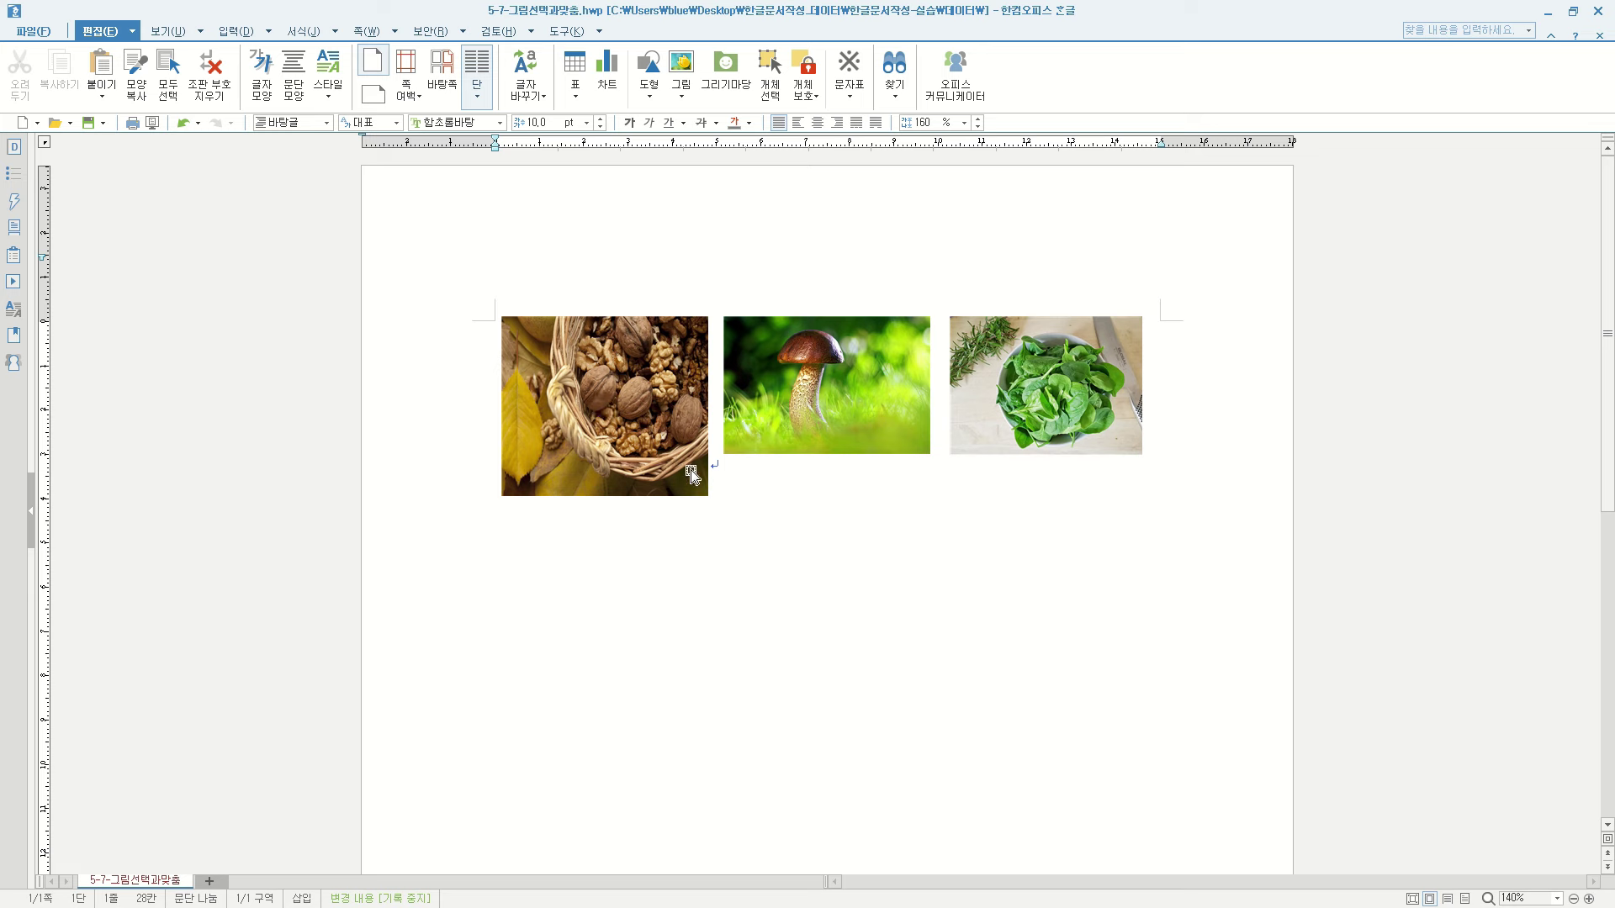
Step: Select the walnut, mushroom and spinach pictures again and align their top edges (위쪽 맞춤)
left_click(666, 367)
left_click(839, 361, "shift")
left_click(1053, 379, "shift")
left_click(1282, 80)
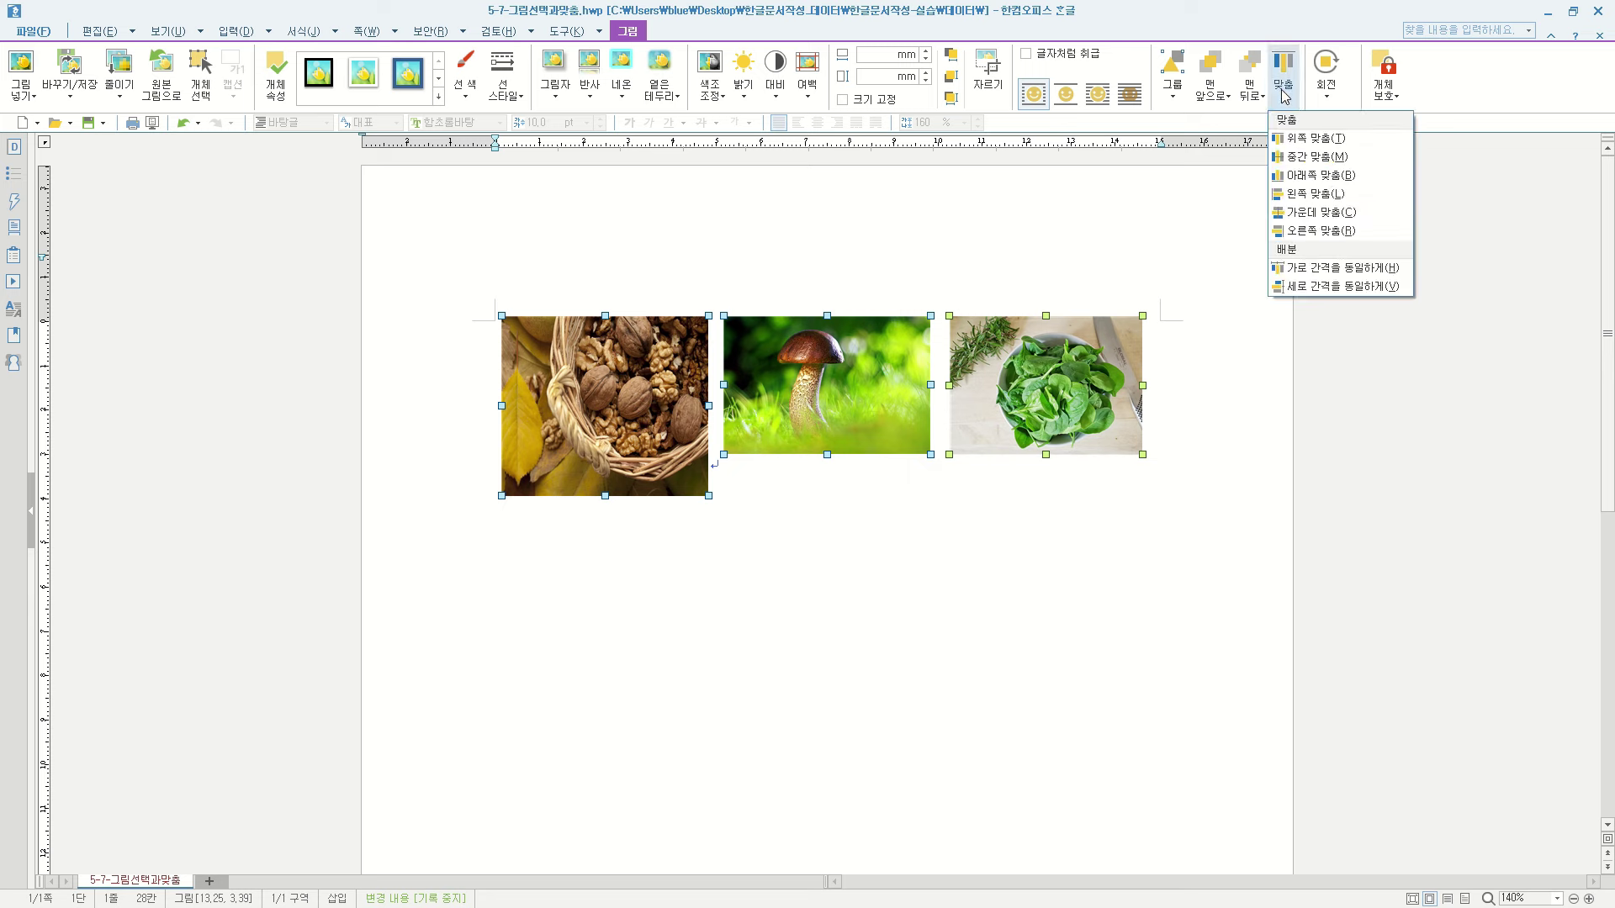
left_click(1314, 146)
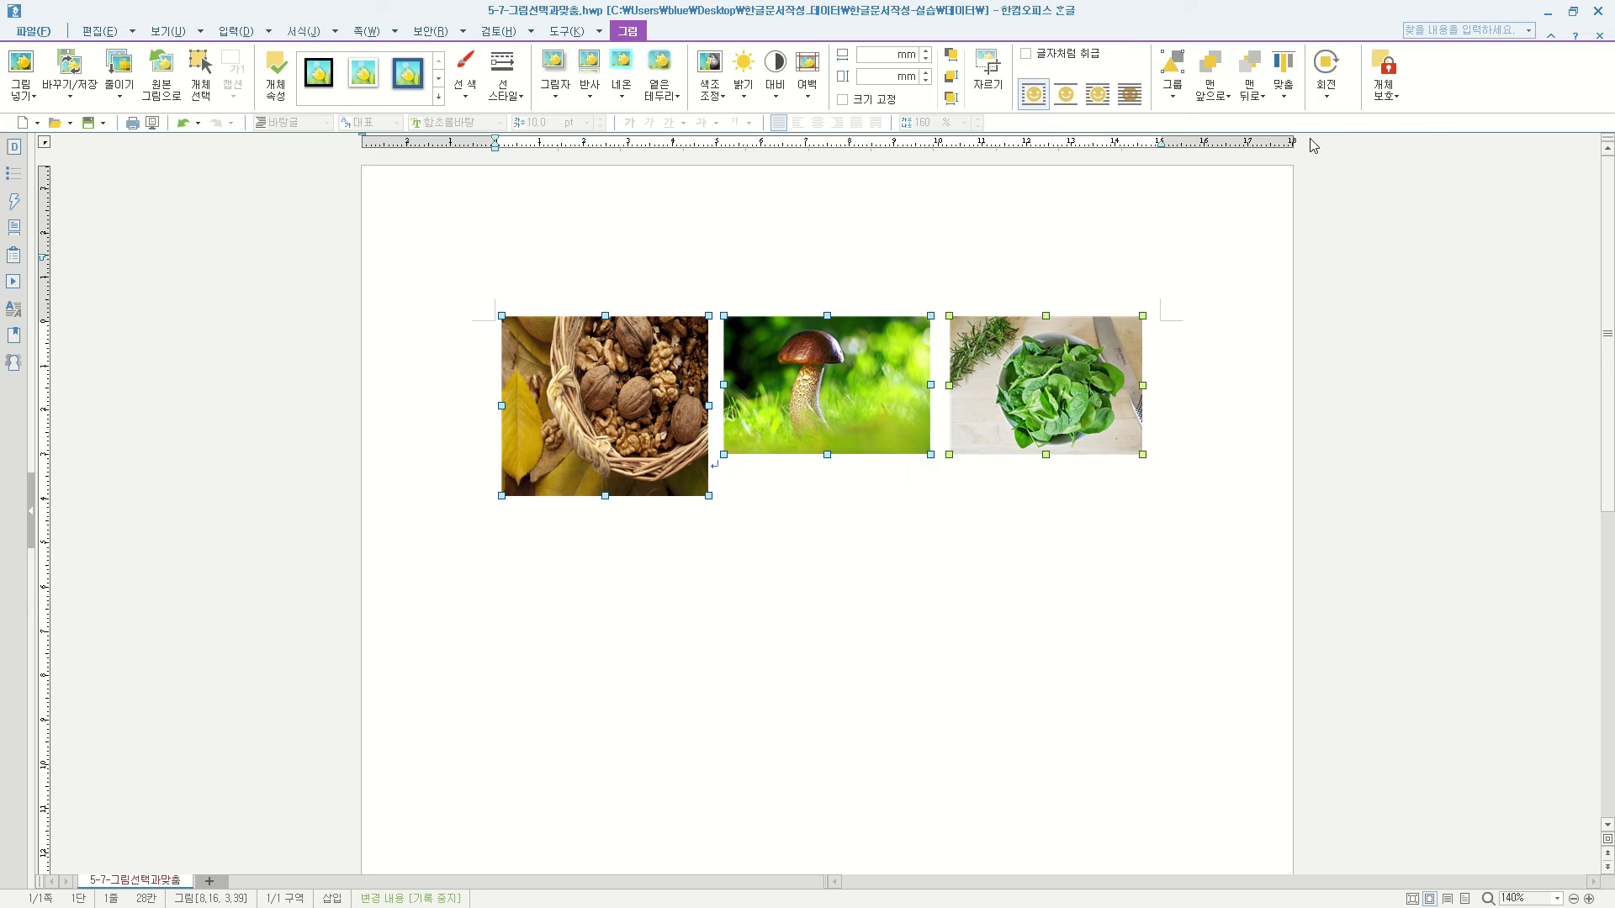
Step: Align the three selected pictures by their vertical middles (중간 맞춤), and after that by their bottom edges (아래쪽 맞춤)
left_click(1284, 84)
left_click(1309, 164)
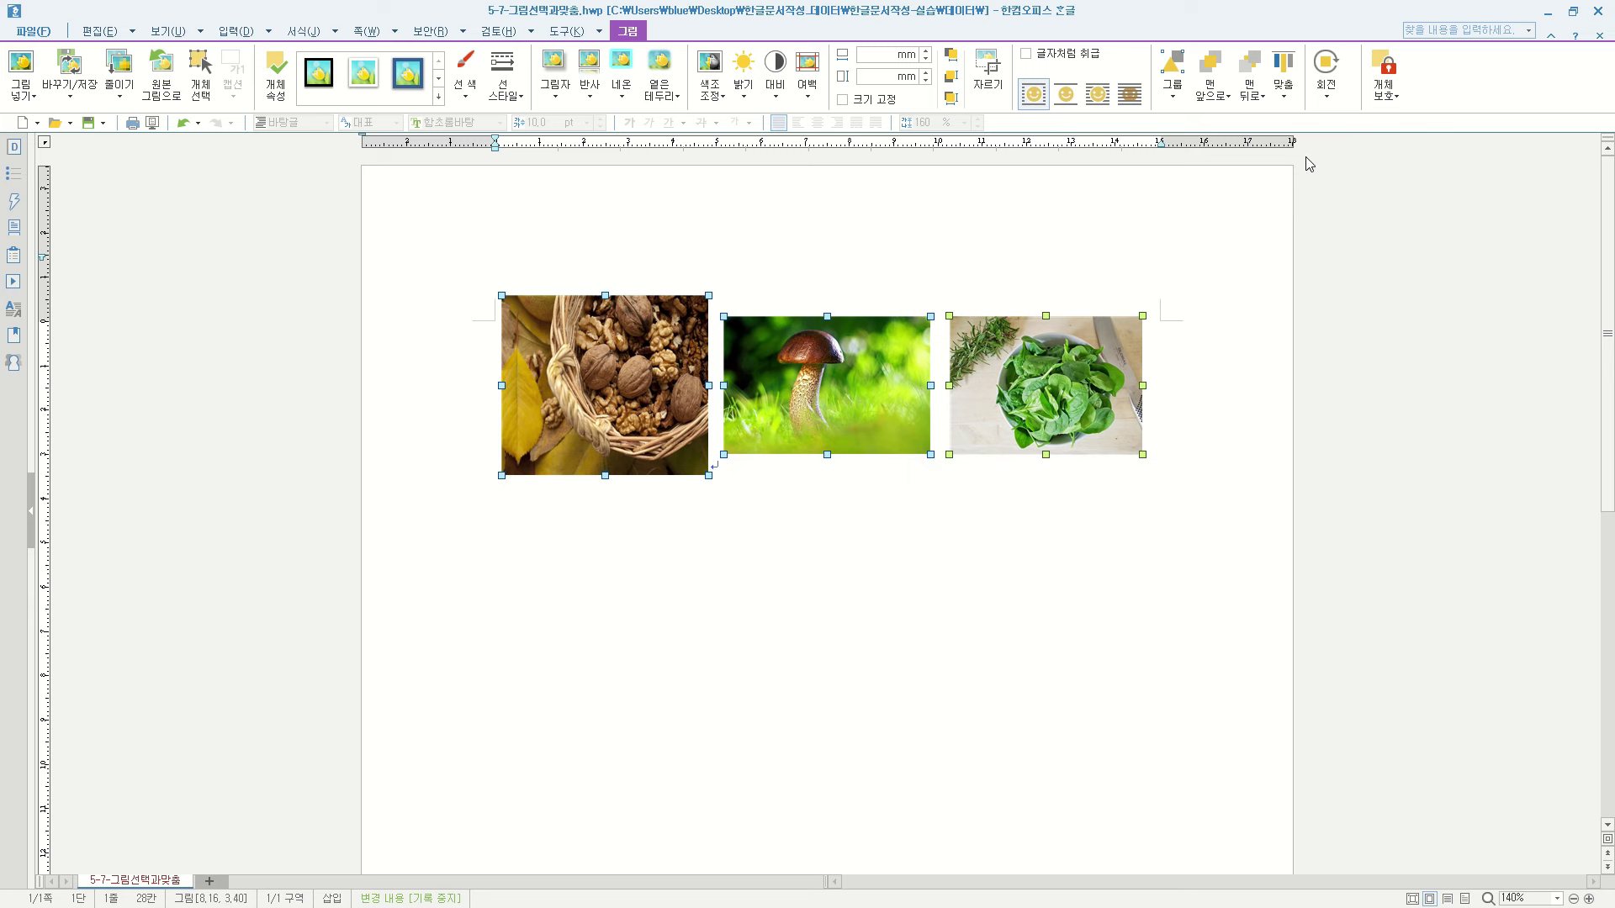
left_click(1287, 104)
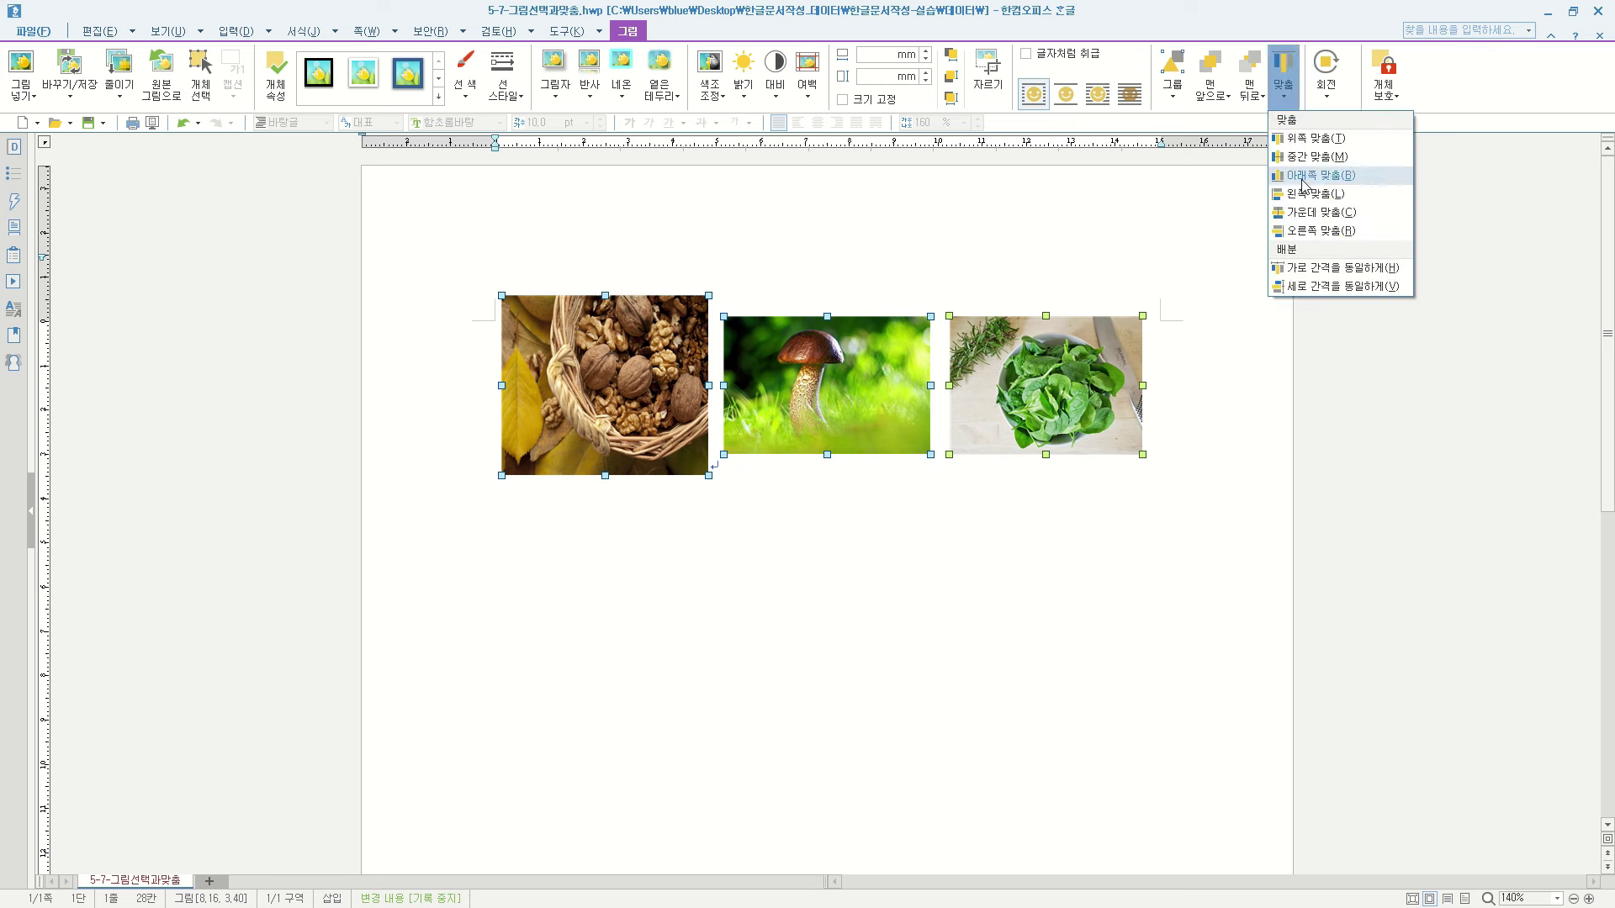
left_click(1302, 178)
left_click(1283, 84)
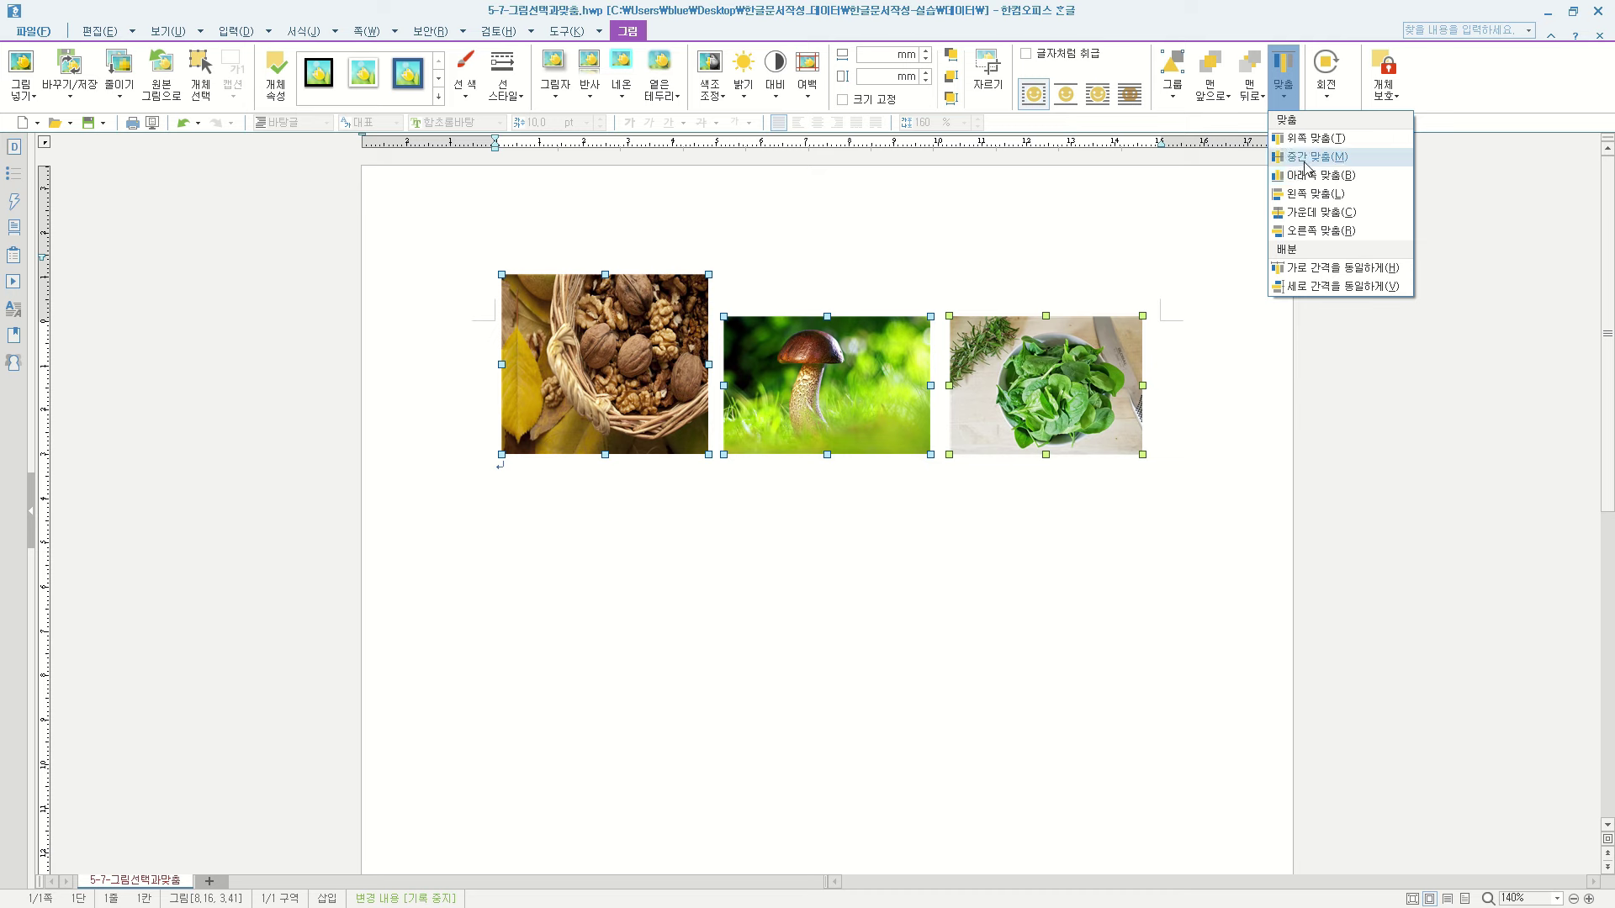
left_click(1115, 539)
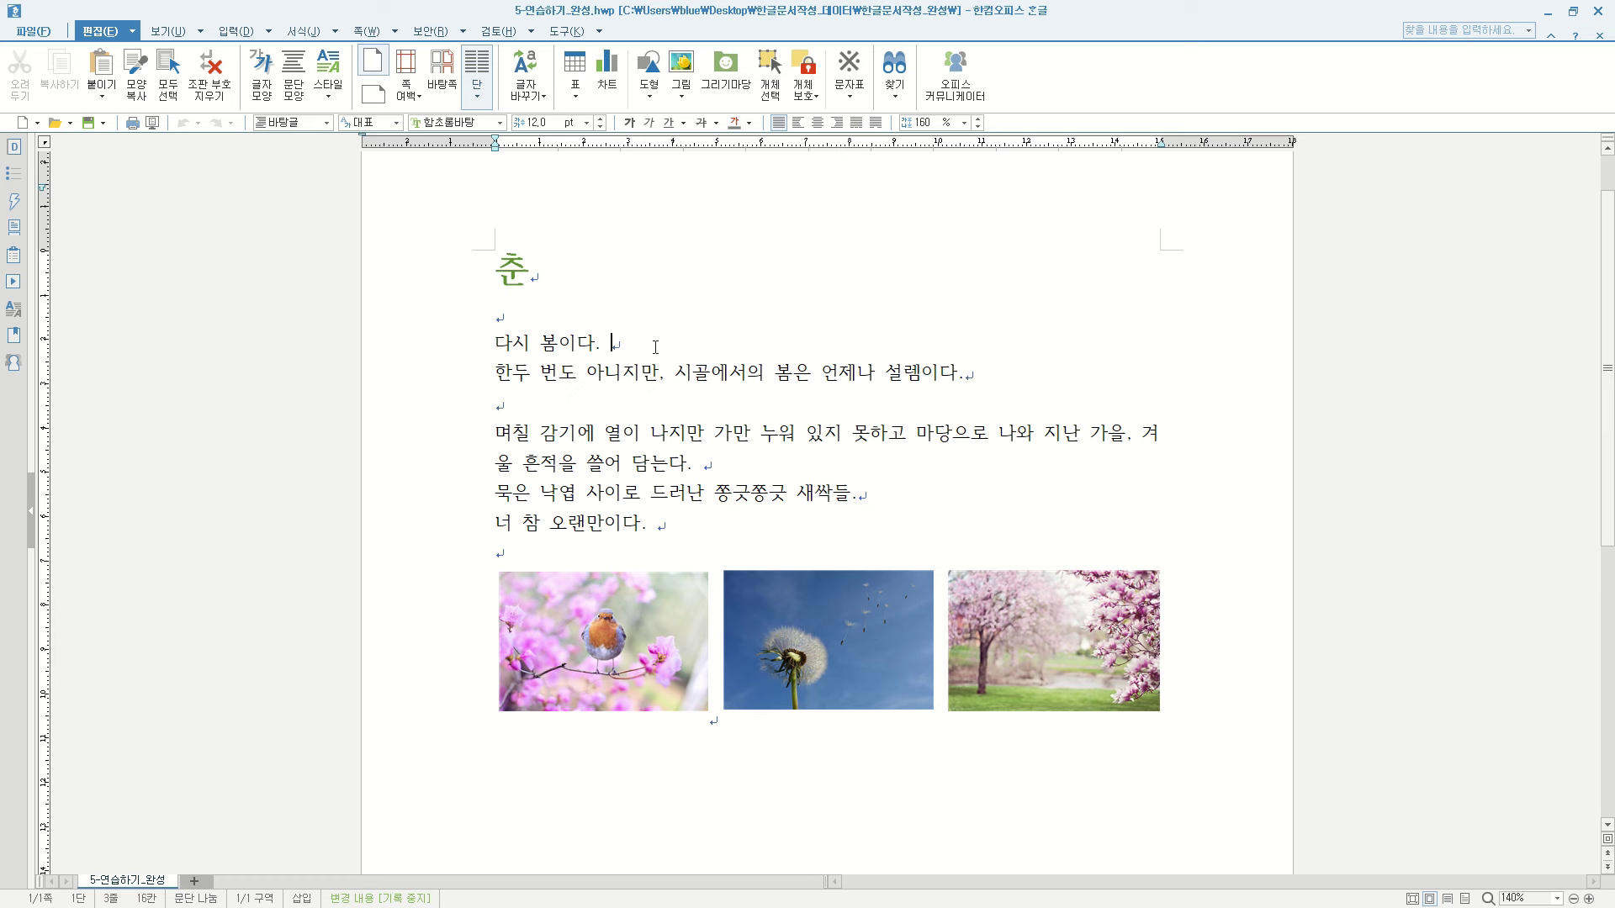
Step: Add an empty line below the row of three spring pictures and place the cursor on it
scroll(716, 371, "down", 1)
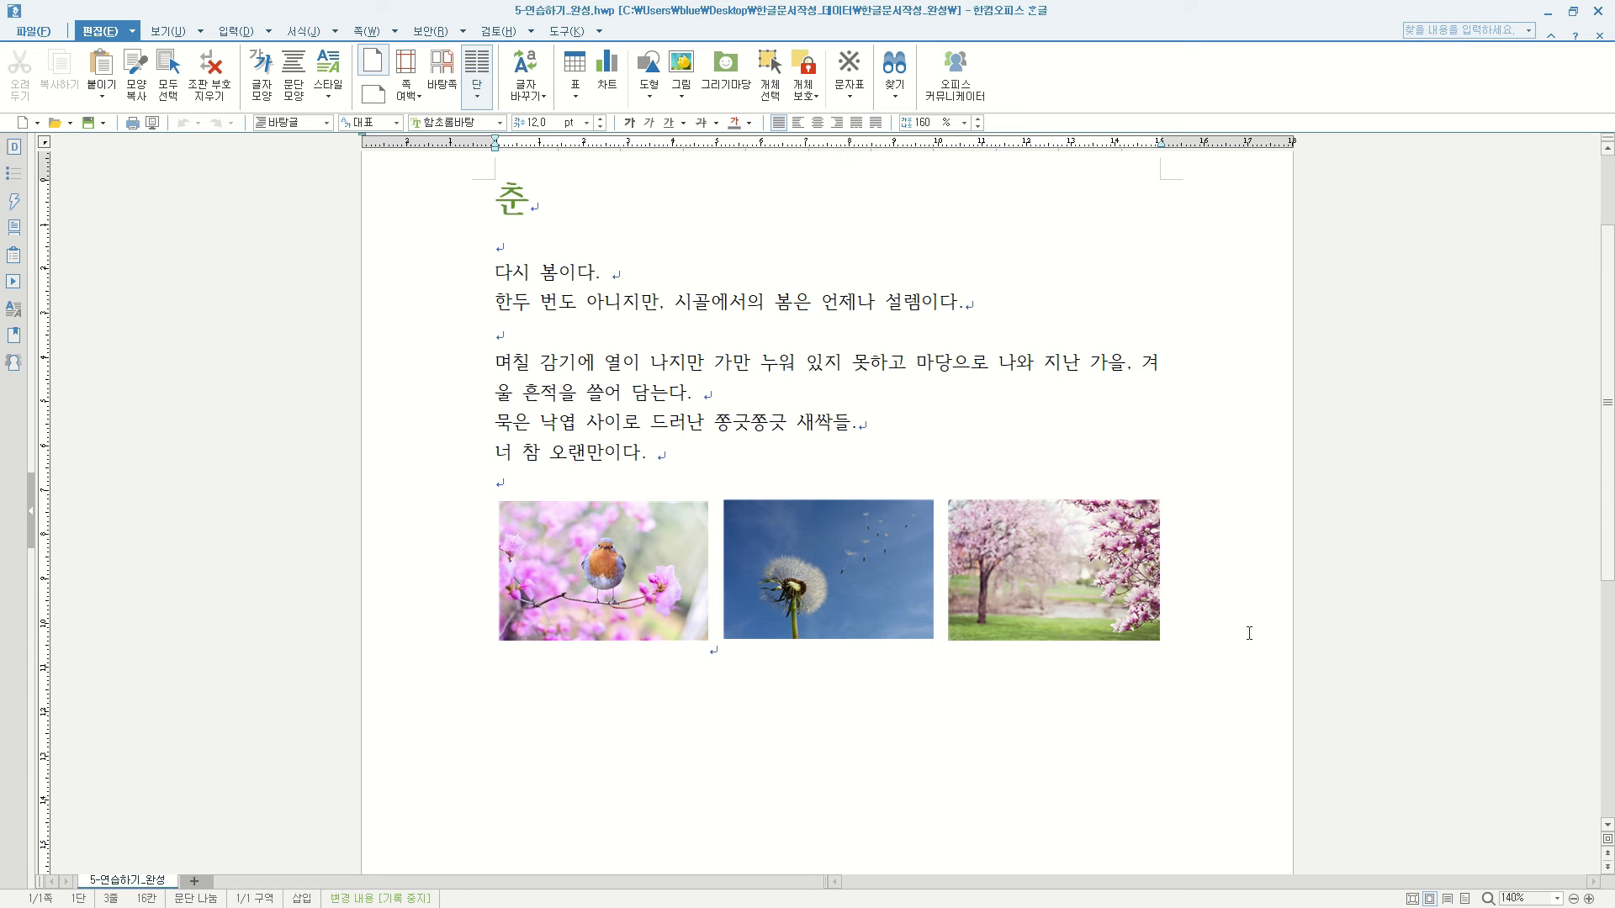
left_click(505, 630)
key("Return")
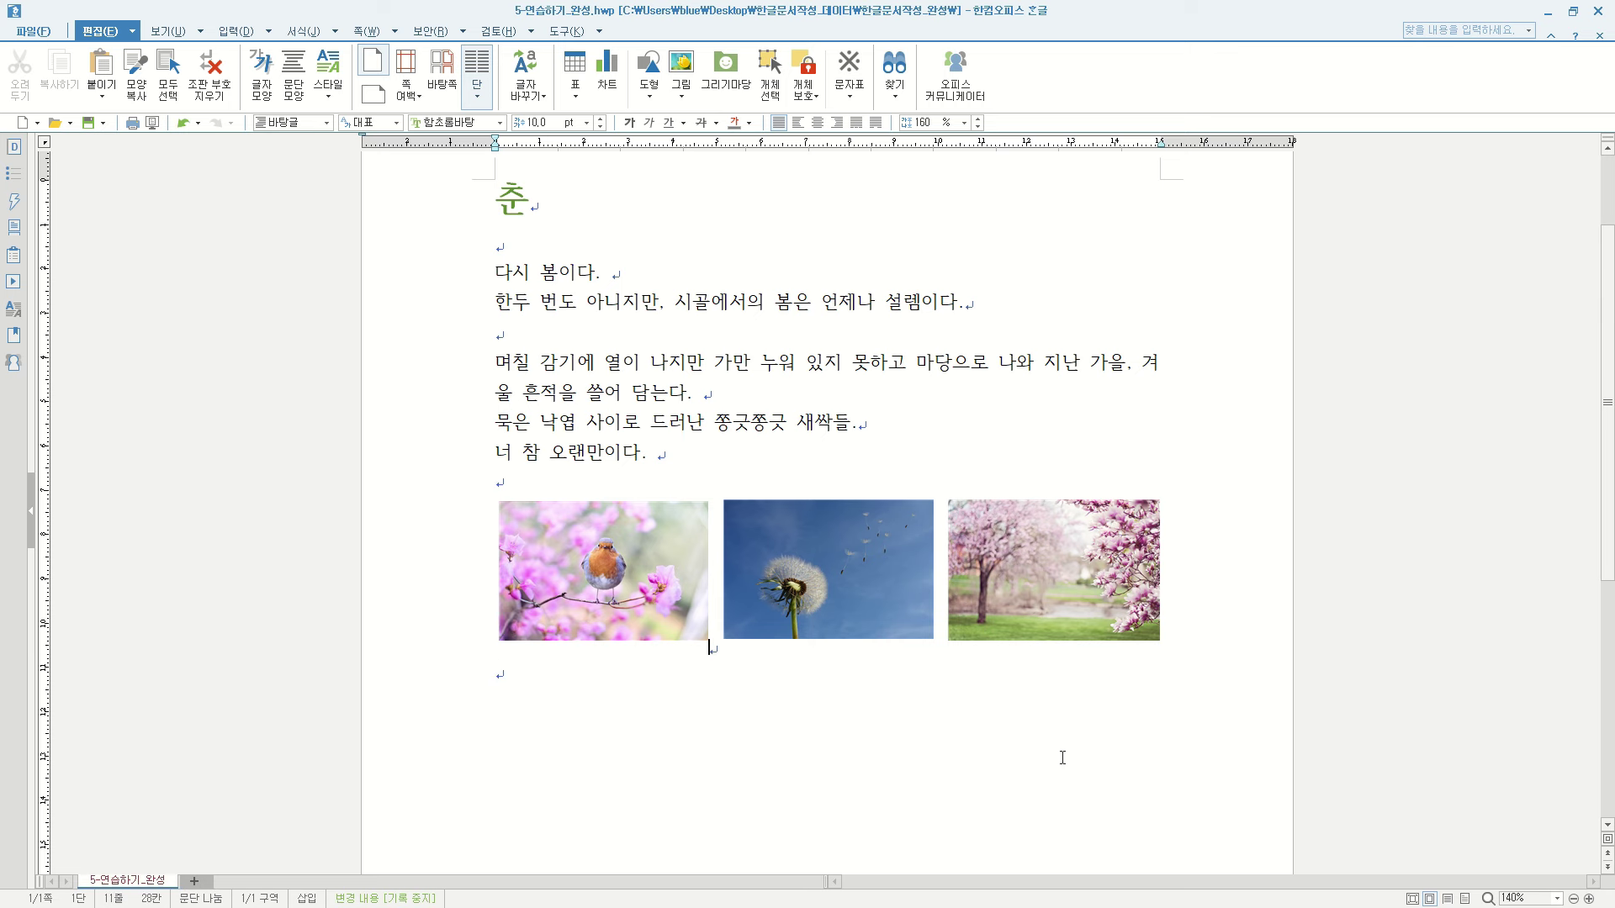
scroll(1063, 758, "down", 2)
key("Down")
Step: Insert the pictures 봄1.jpg, 봄2.jpg and 봄4.jpg together at the cursor
left_click(236, 31)
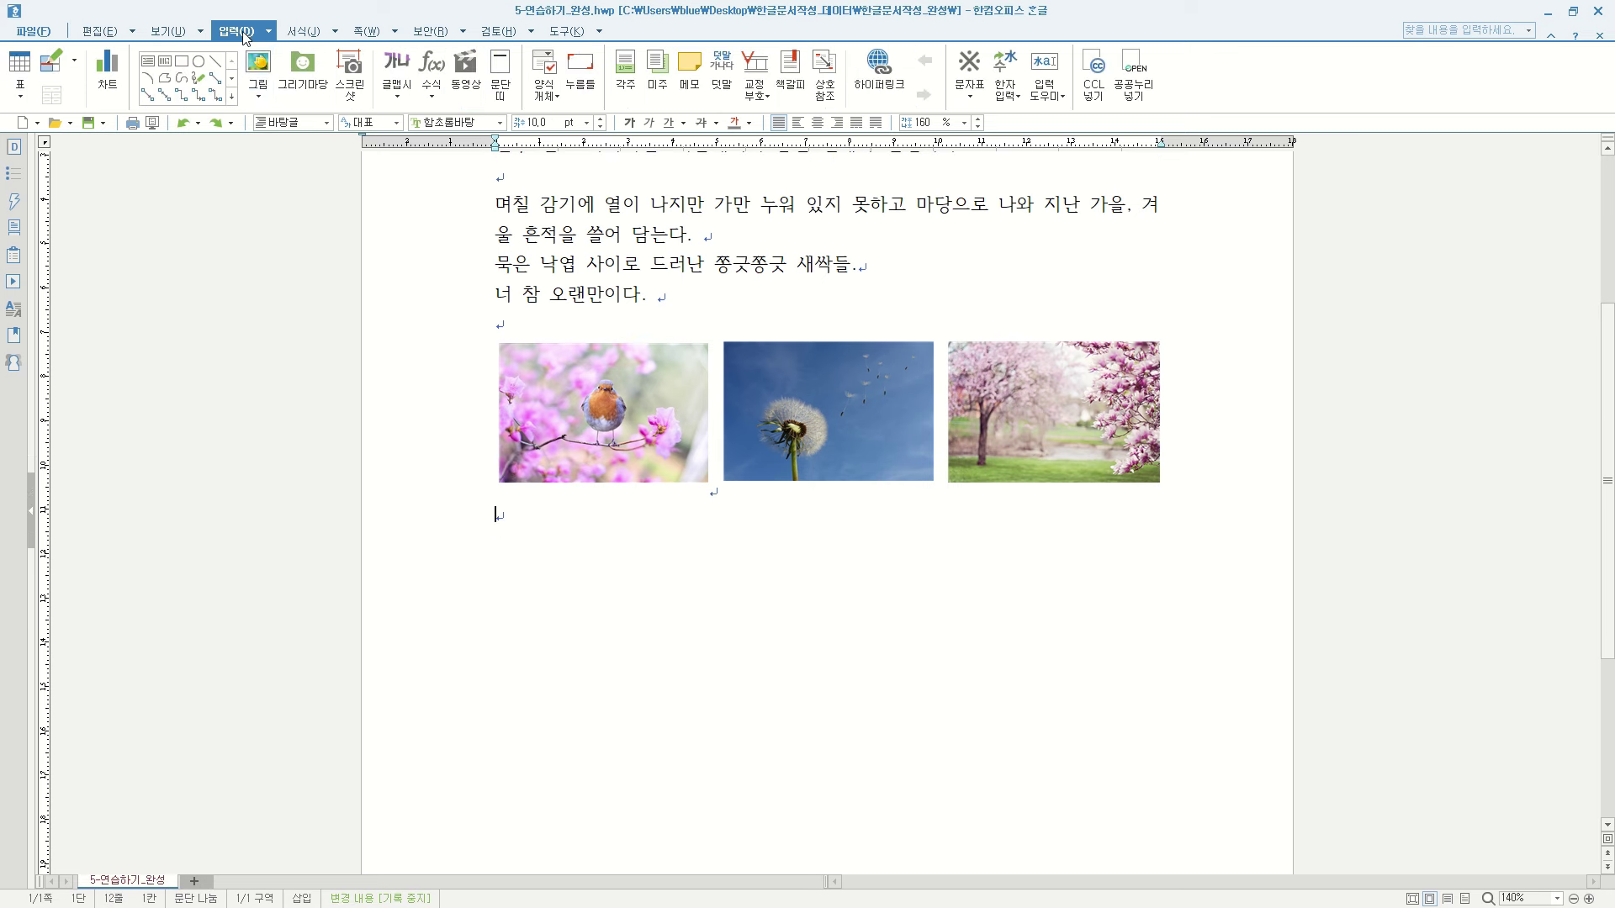
left_click(259, 69)
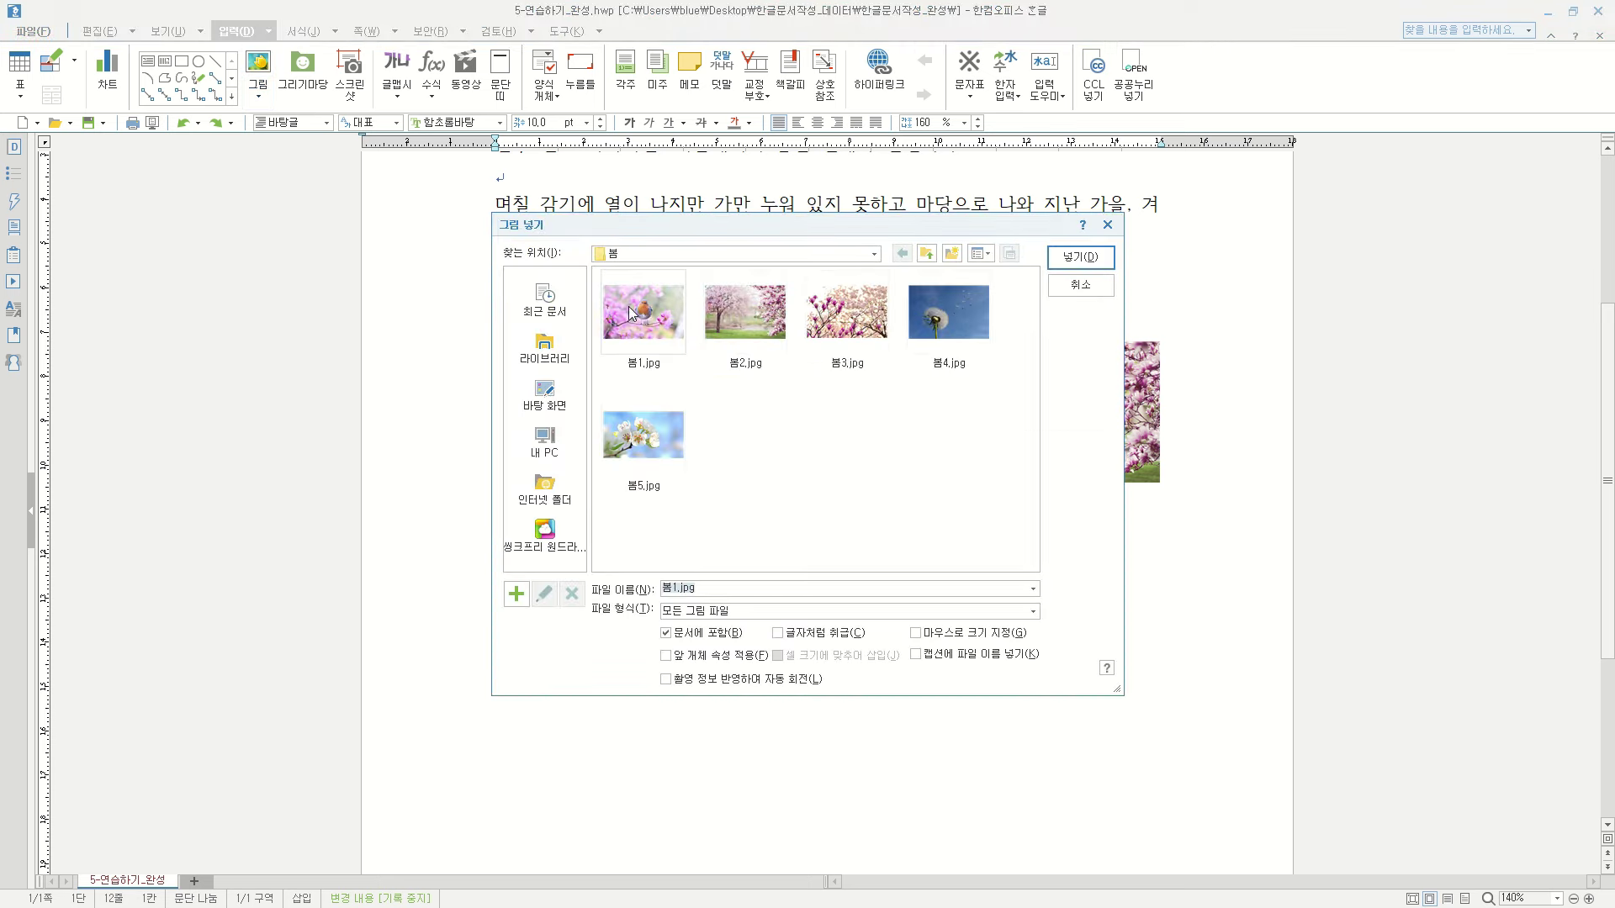
left_click(642, 326)
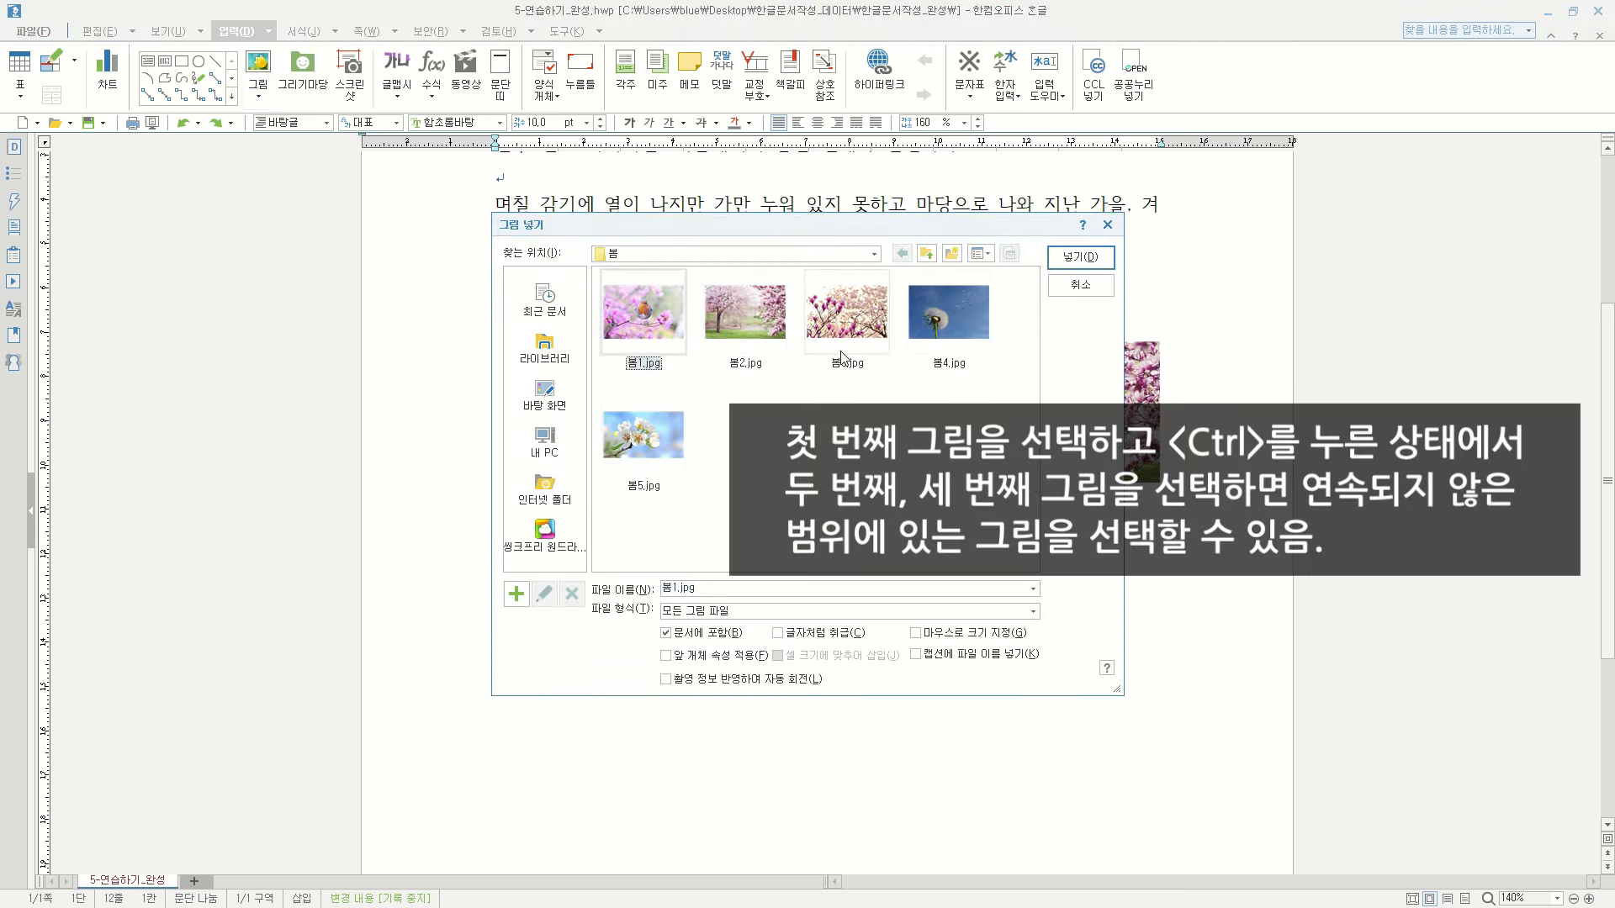
left_click(743, 321, "ctrl")
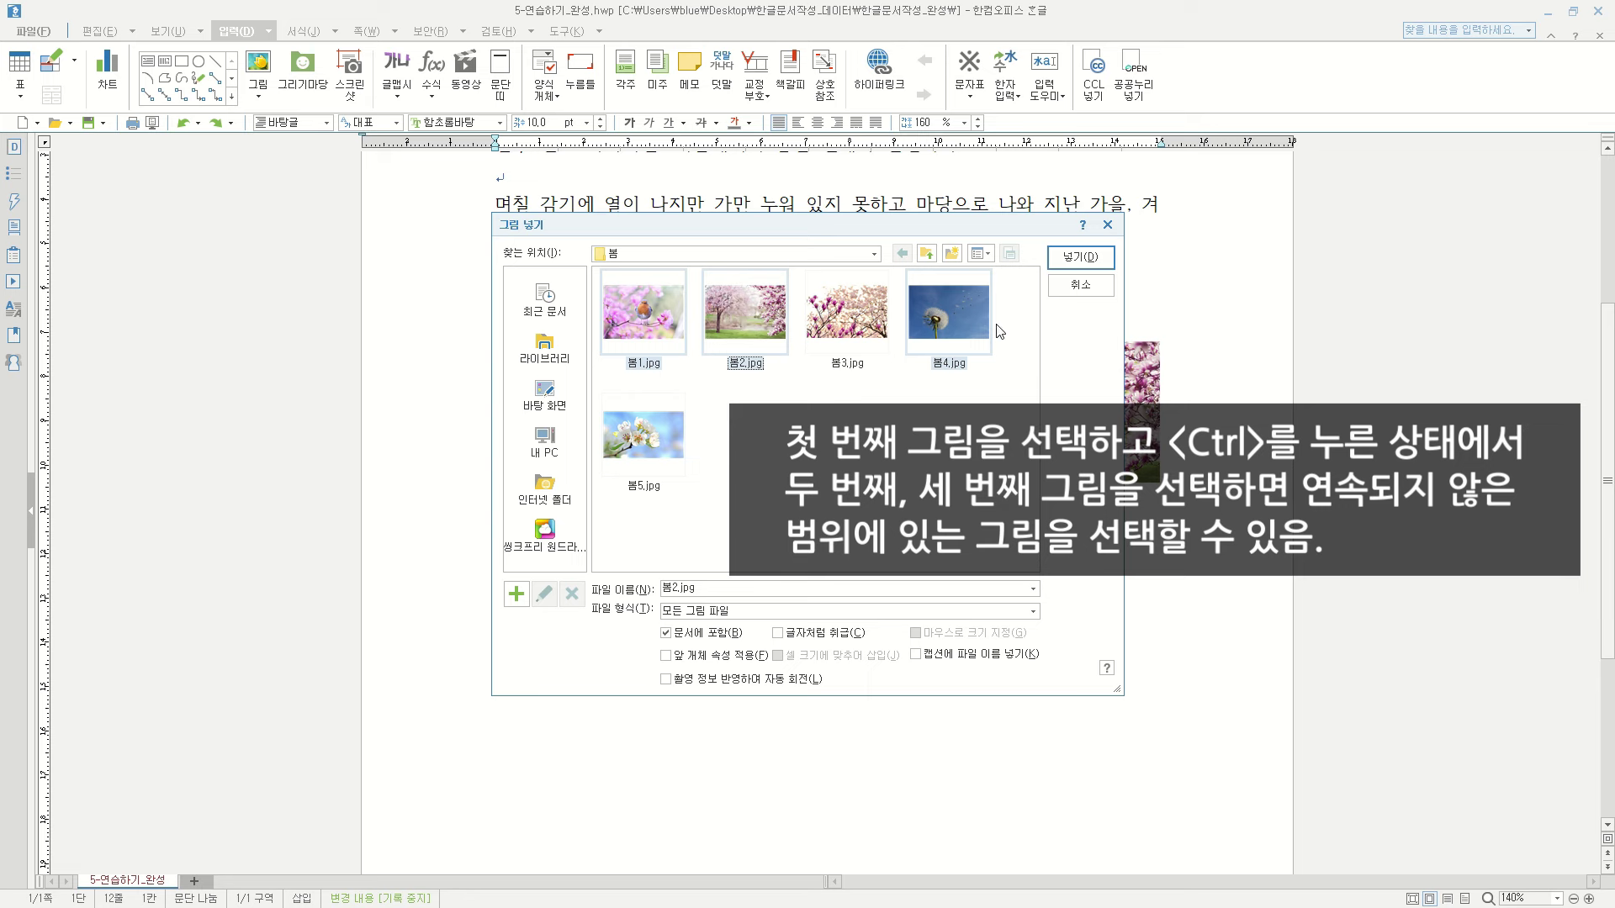
left_click(1096, 262)
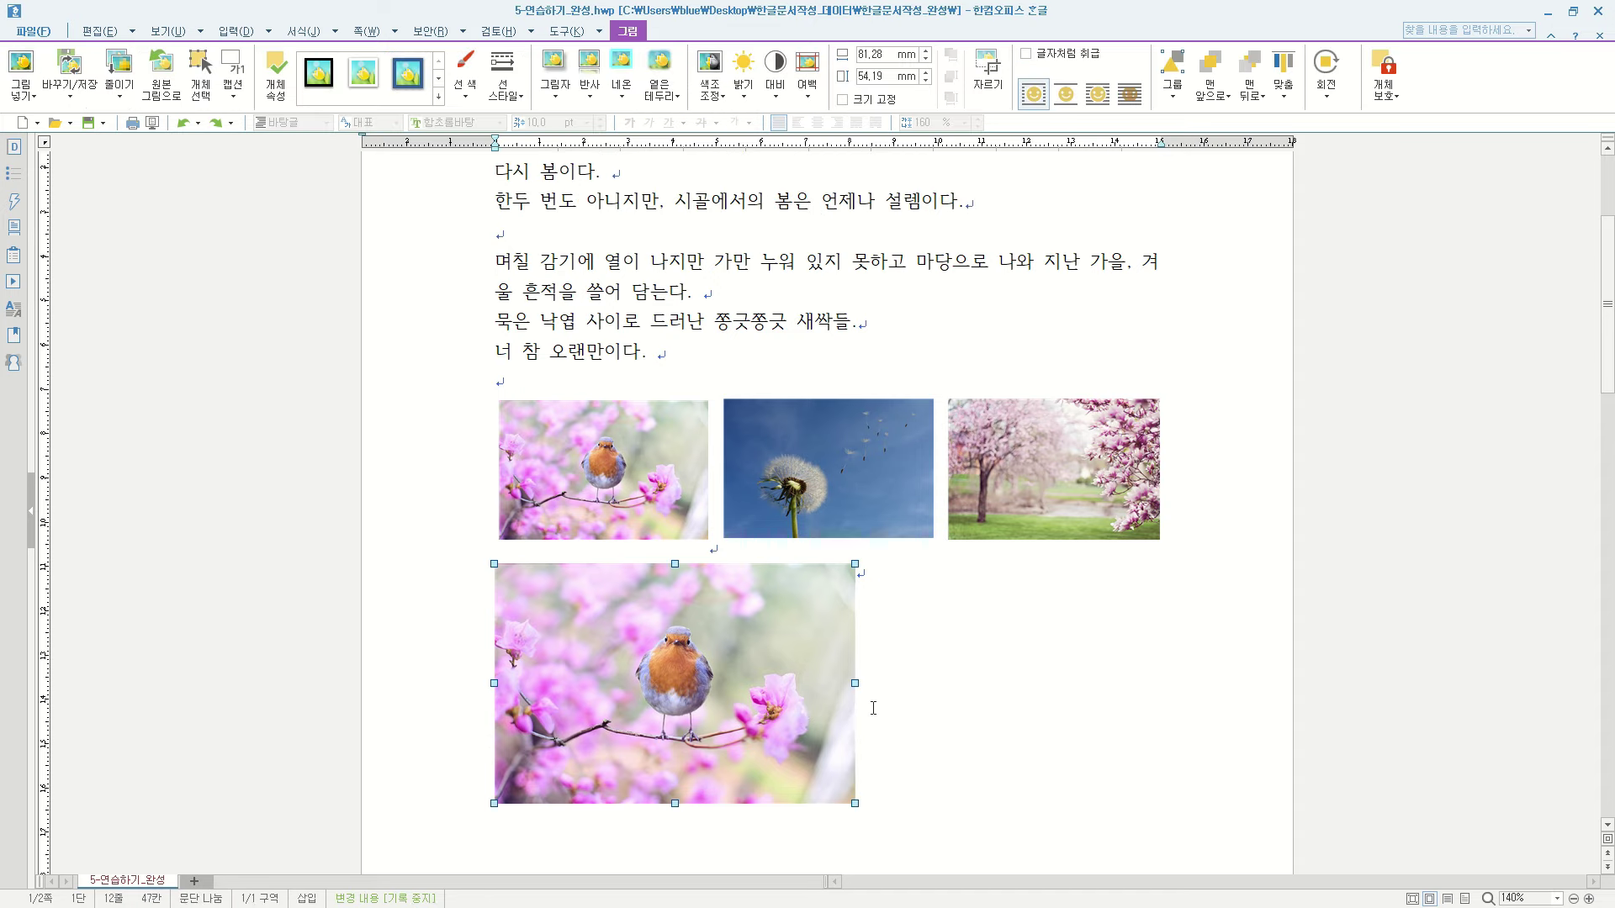
Step: Shift the newly inserted bird picture slightly and shrink it to about 47 mm wide and 31 mm high
mouse_move(722, 651)
left_mouse_down()
mouse_move(849, 700)
mouse_move(727, 658)
left_mouse_up()
scroll(986, 660, "down", 3)
scroll(989, 642, "down", 15)
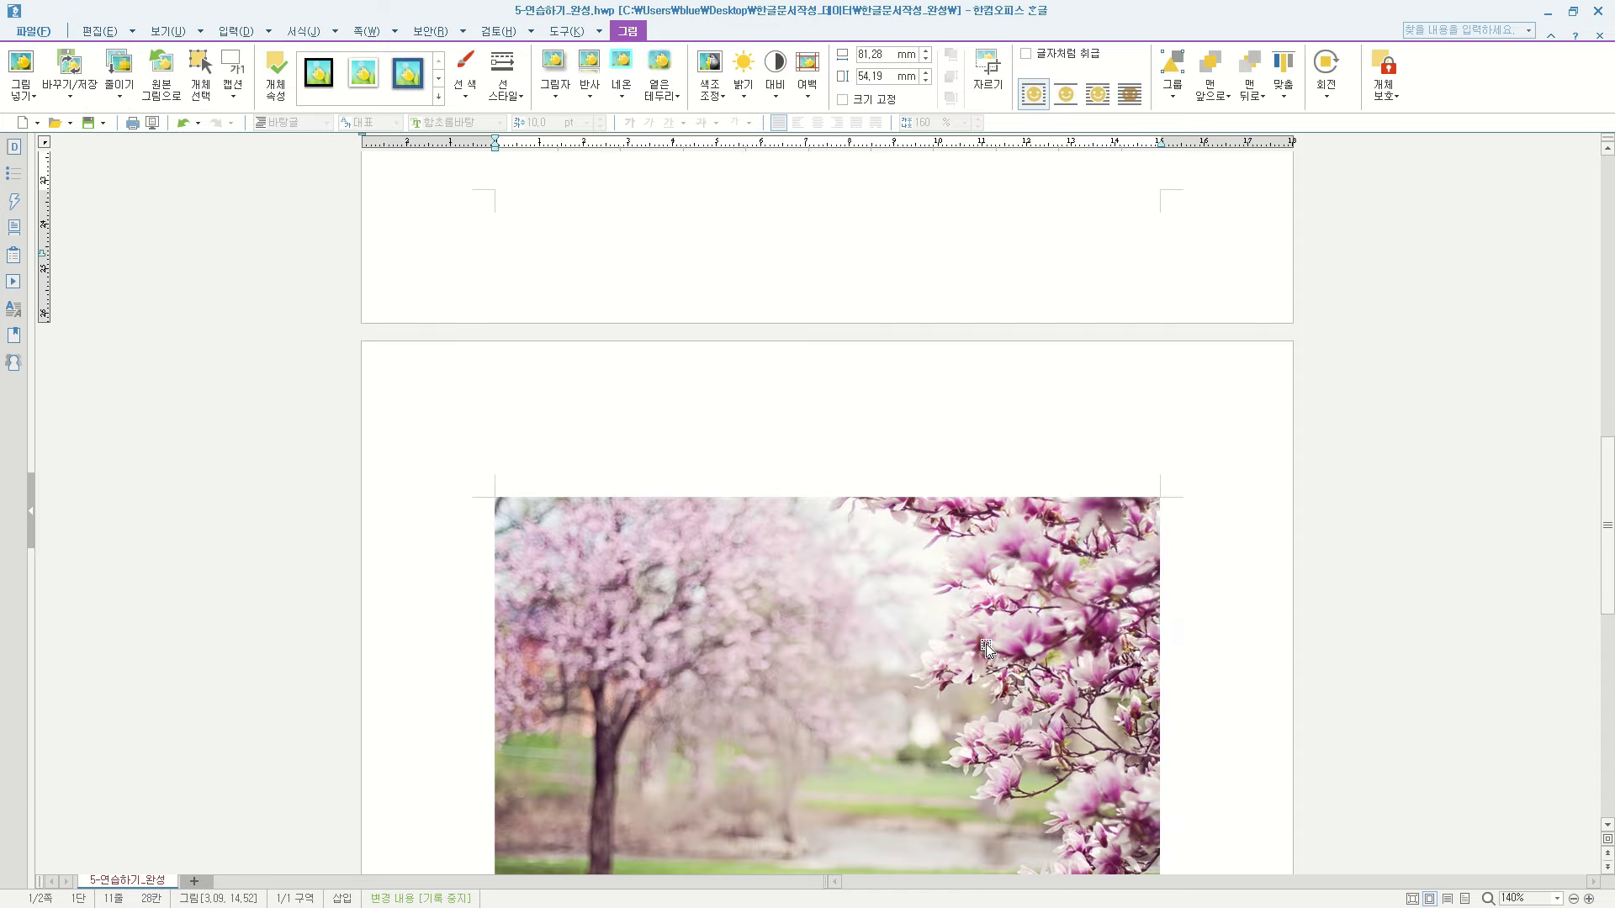
scroll(991, 642, "up", 3)
scroll(992, 639, "up", 12)
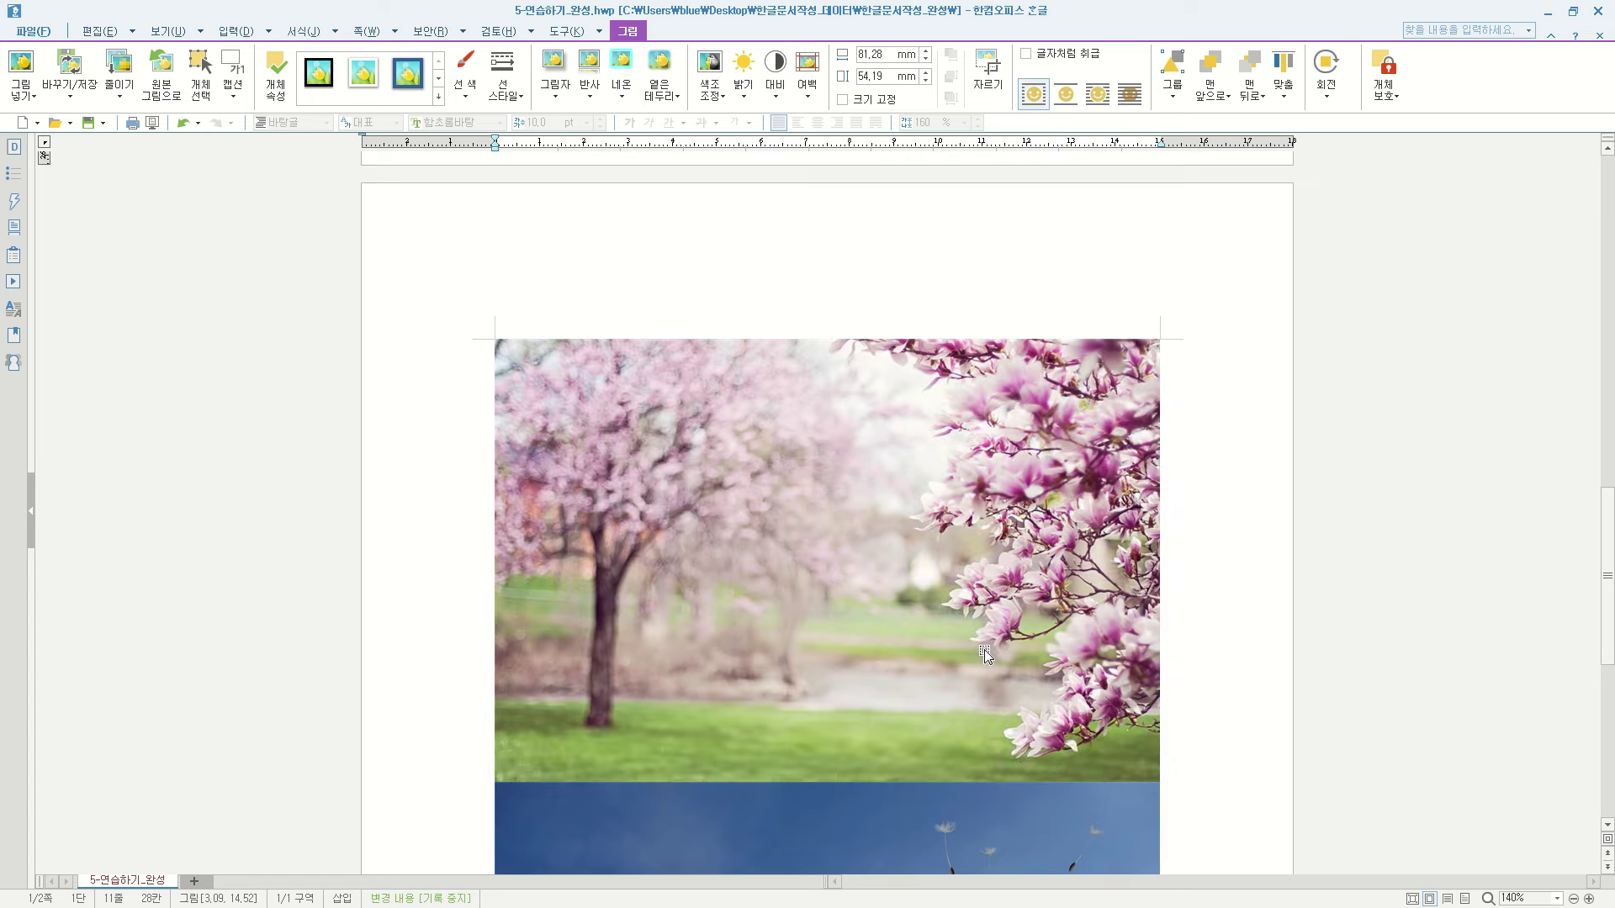
scroll(981, 655, "up", 3)
scroll(981, 654, "down", 3)
scroll(981, 654, "up", 3)
left_click_drag(859, 649, 705, 547)
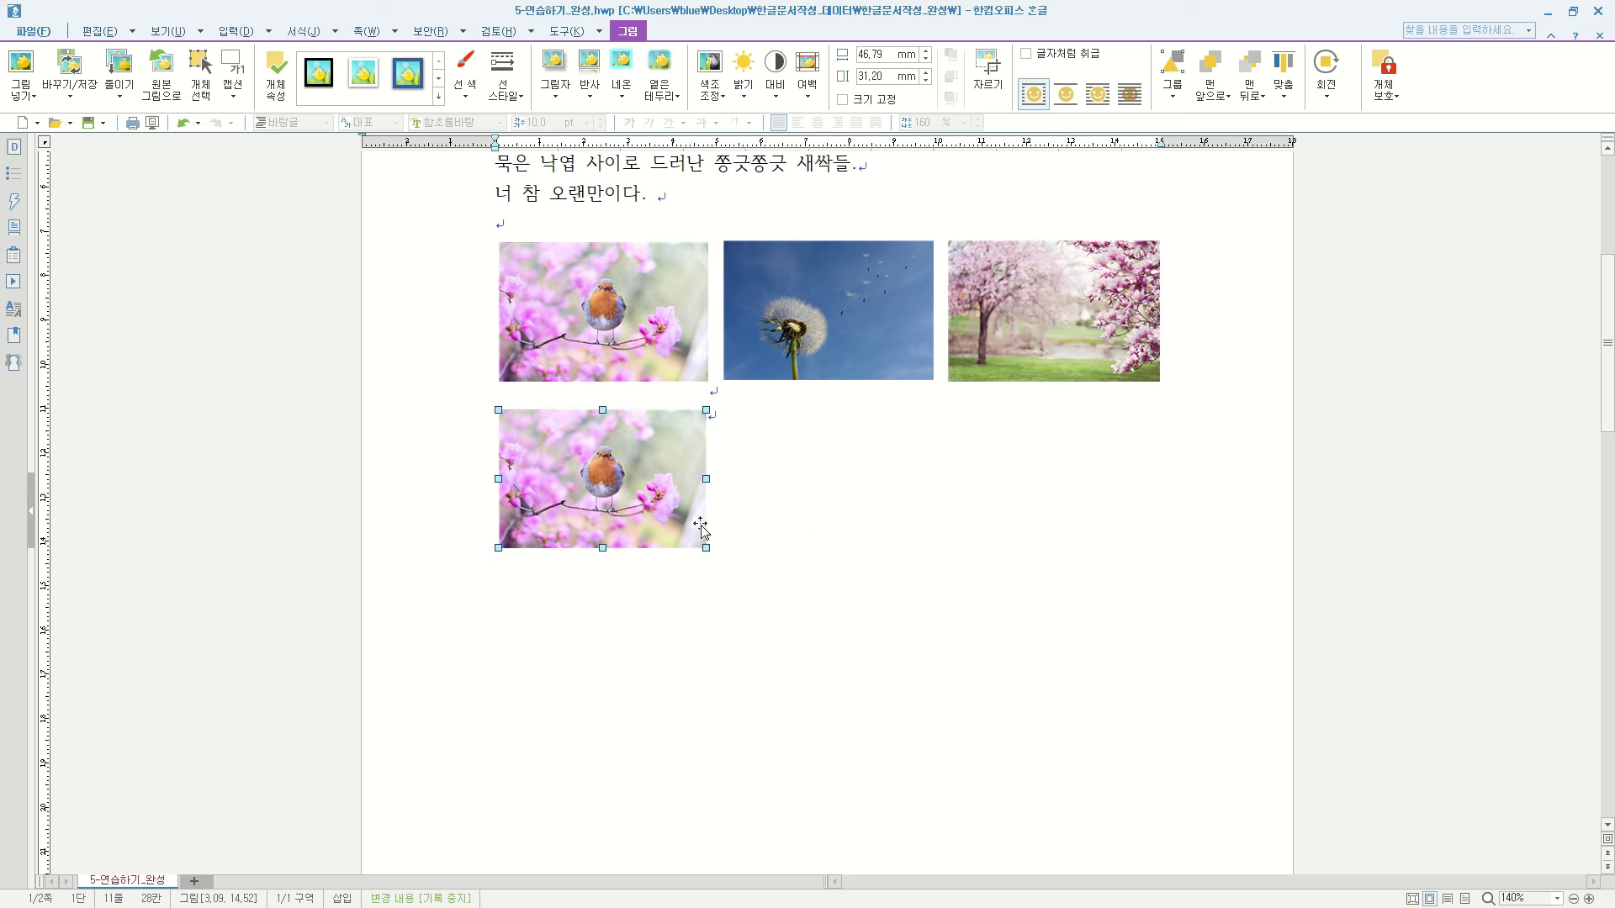
Step: Undo the last change and enlarge the new bird picture slightly to about 47.31 mm by 31.55 mm
scroll(788, 640, "up", 2)
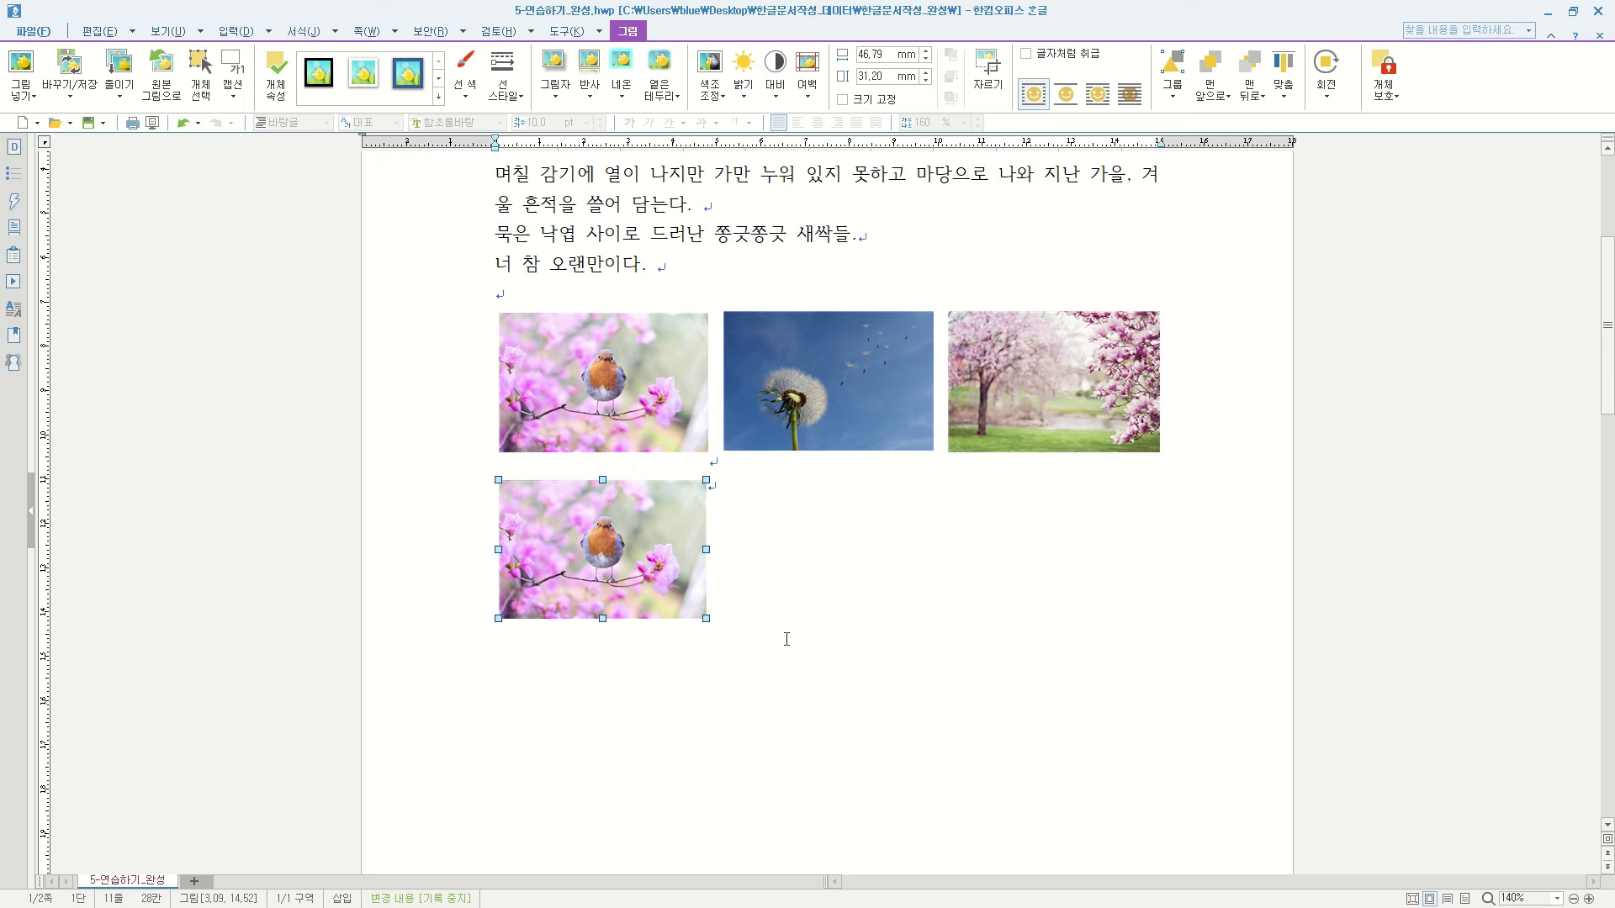
scroll(787, 641, "down", 20)
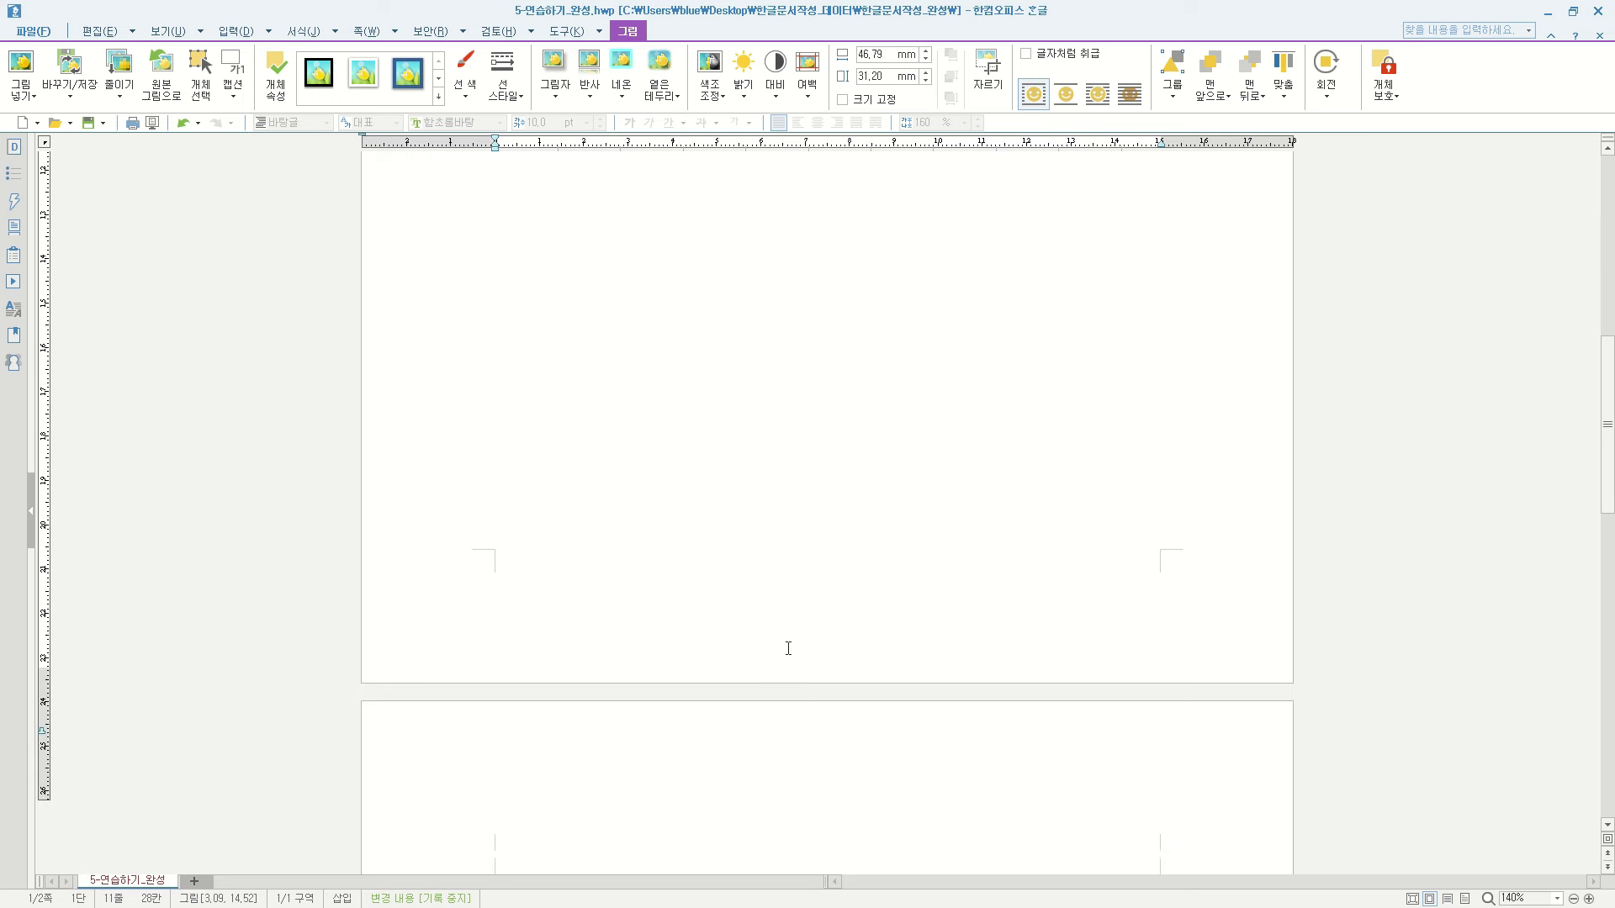
scroll(799, 663, "up", 10)
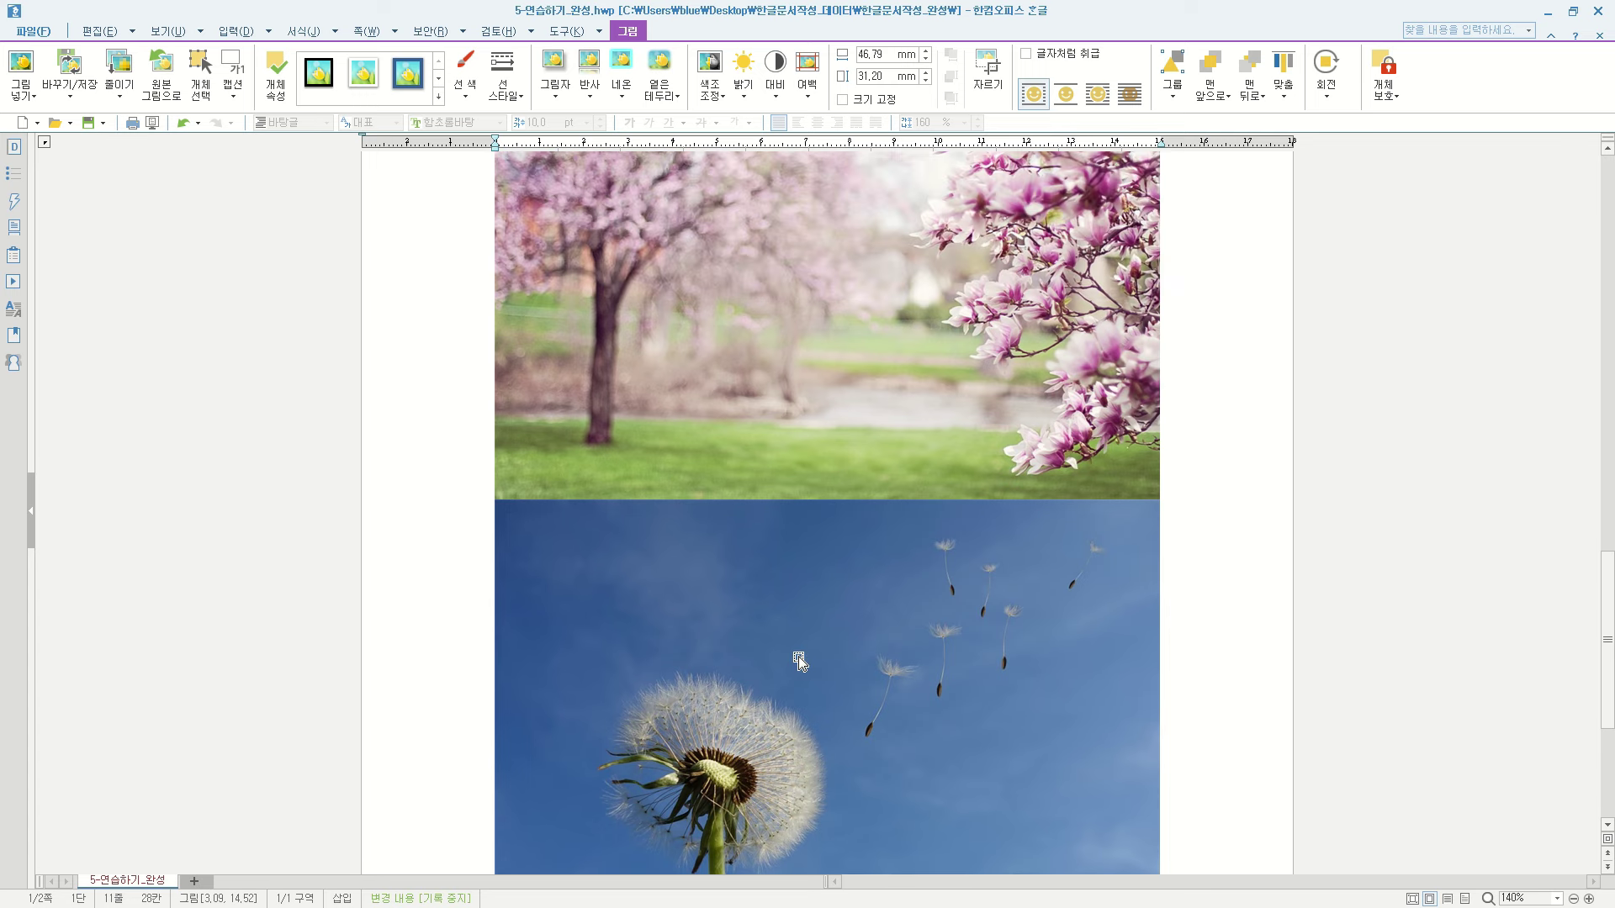
scroll(875, 540, "up", 20)
scroll(761, 483, "up", 10)
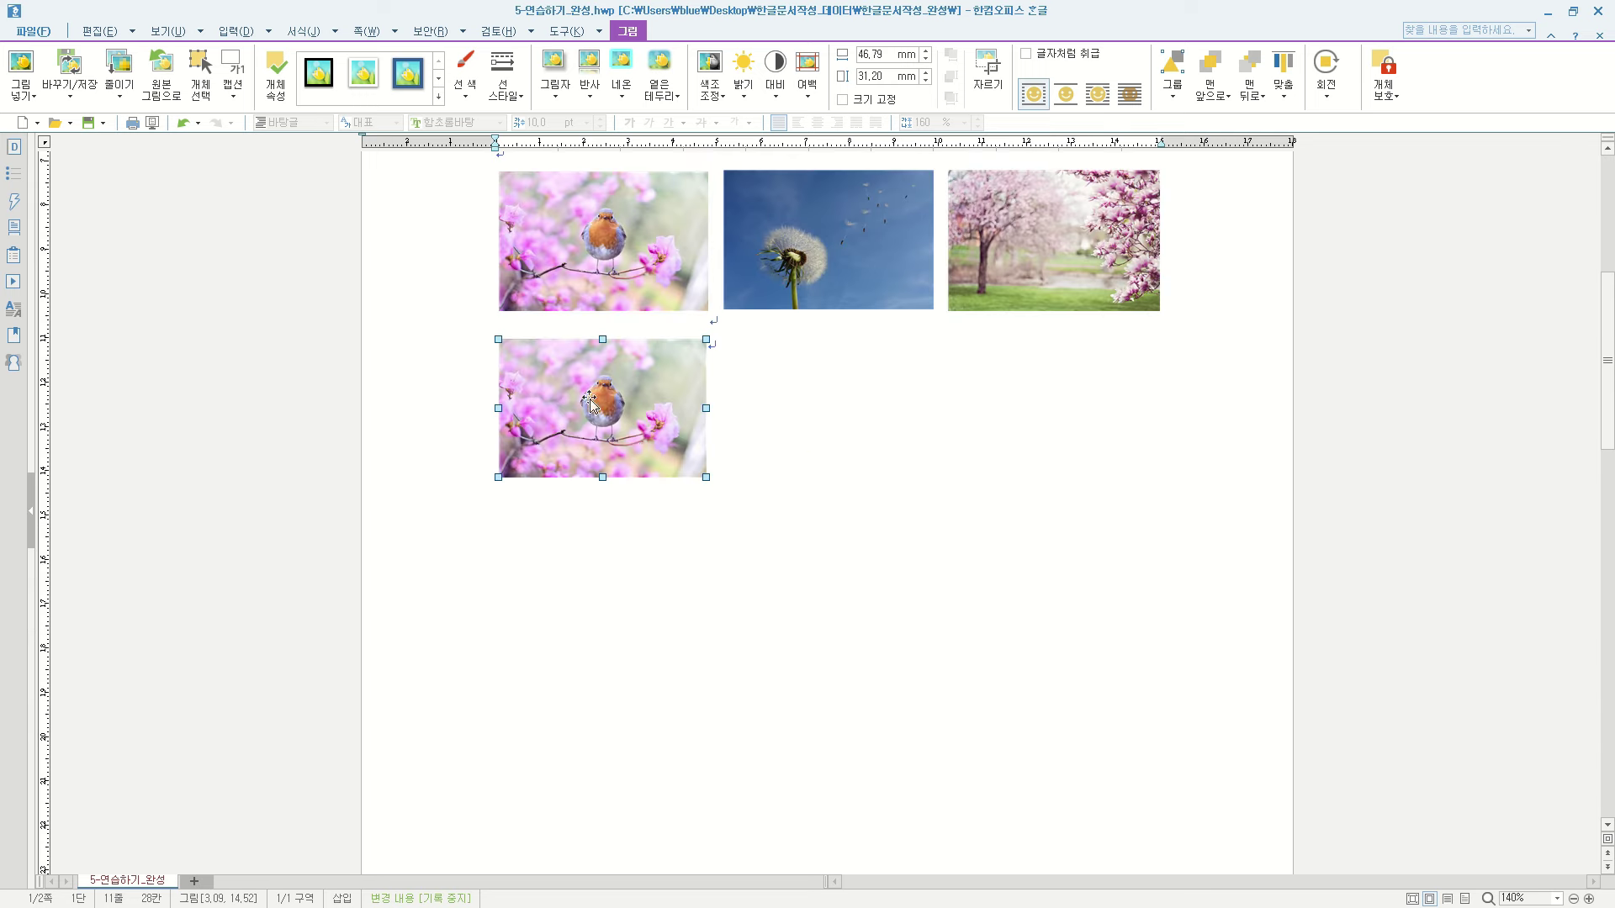
key("ctrl+z")
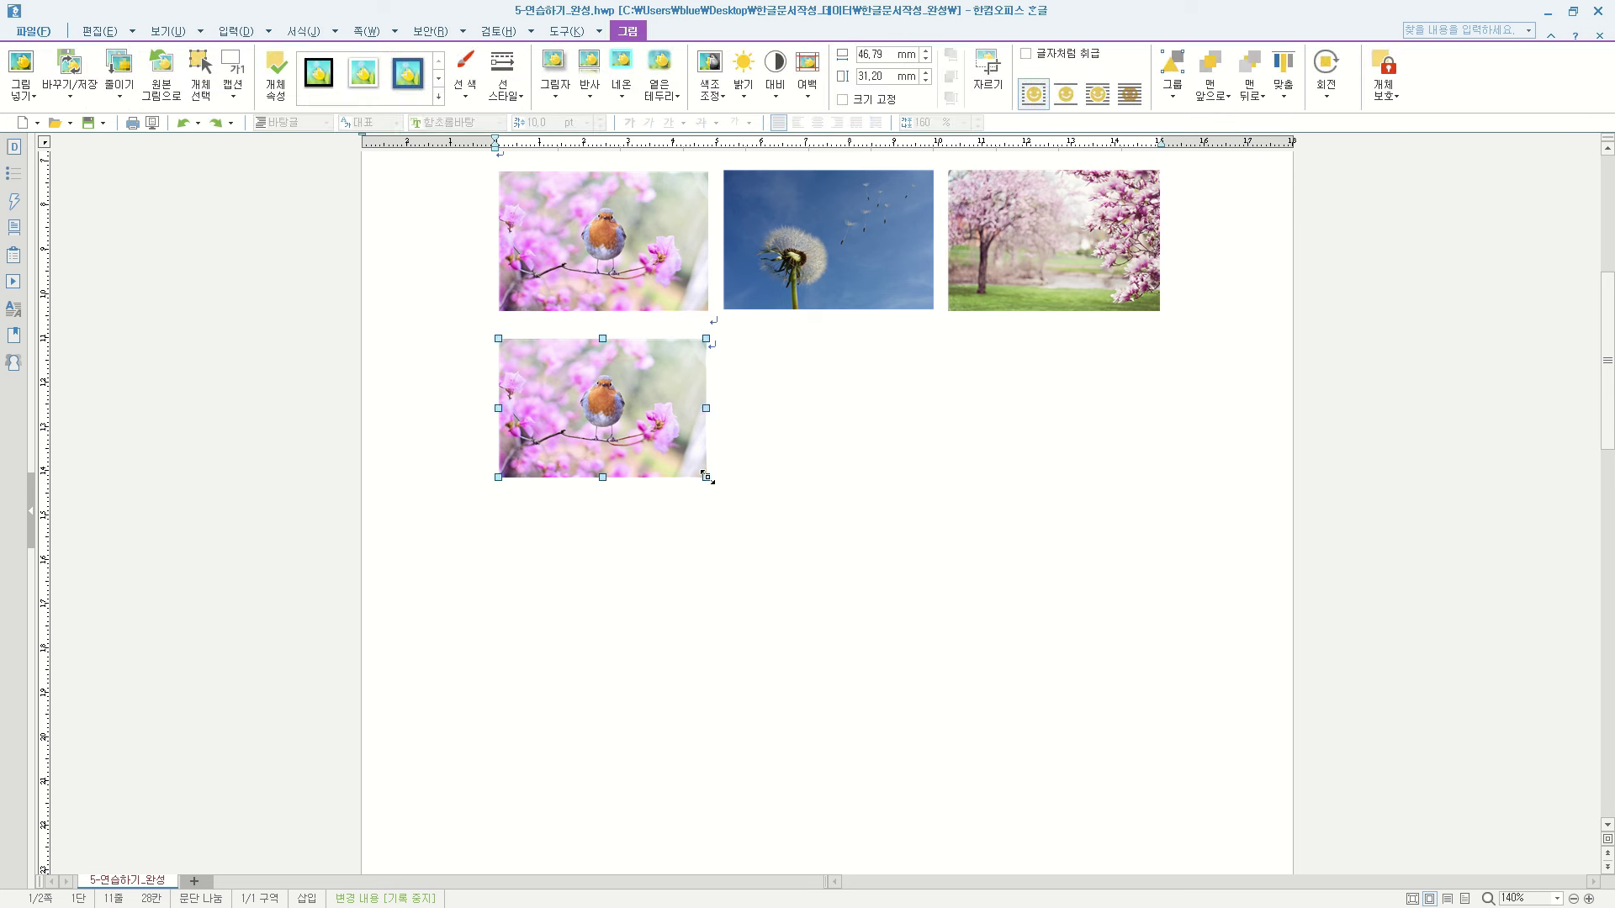
left_click_drag(705, 476, 711, 481)
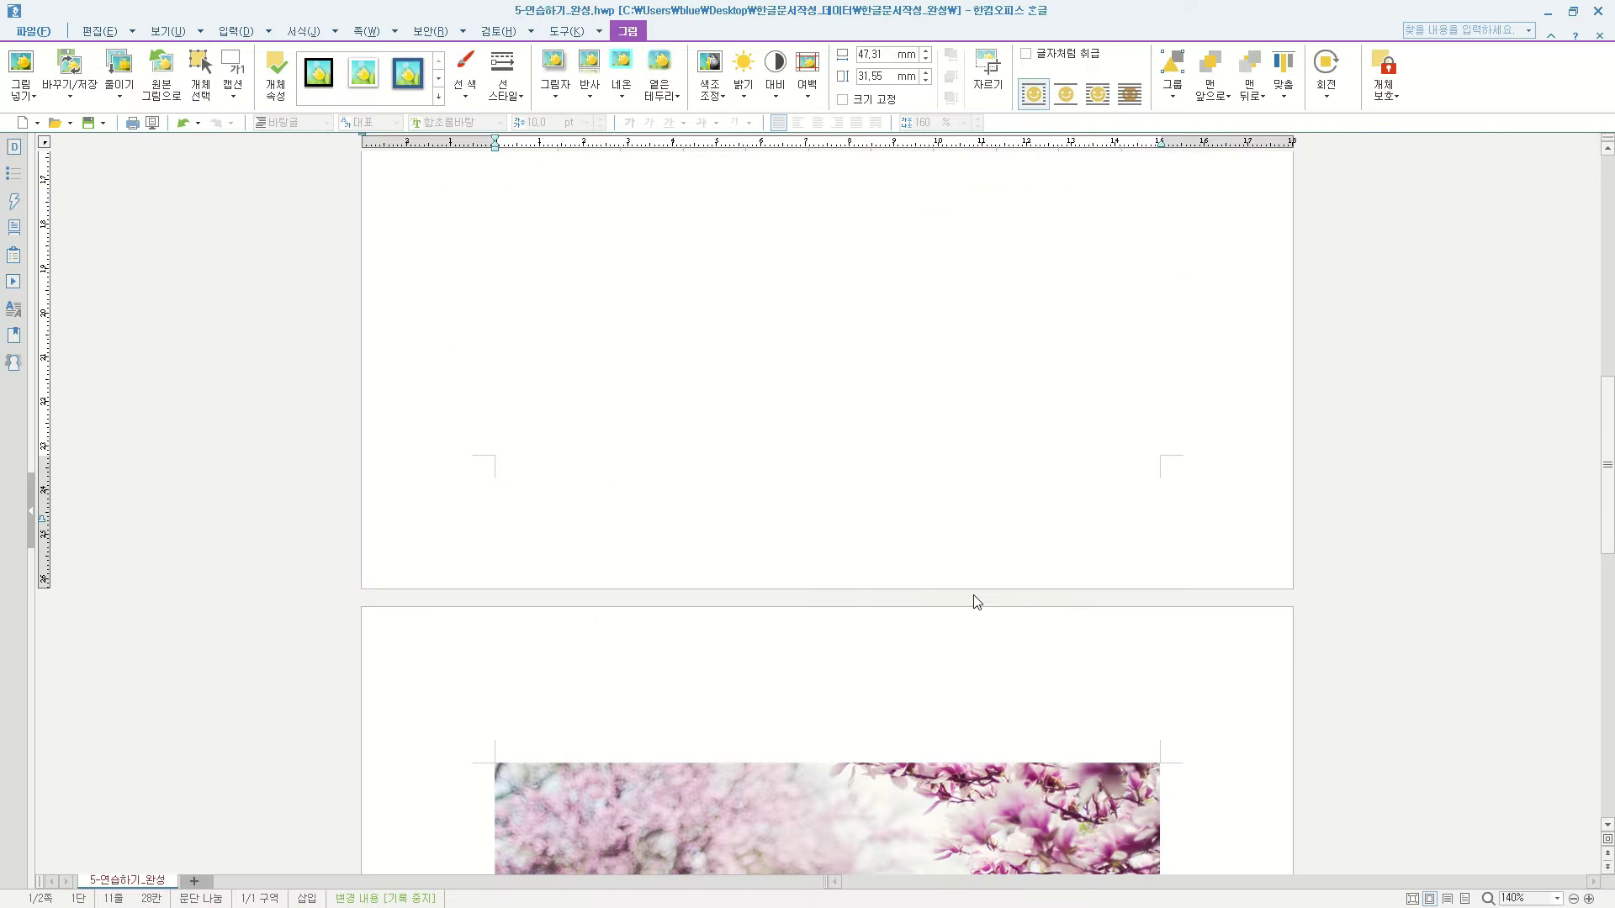
Step: Select the cherry tree and dandelion pictures on the second page and set their width to 47.31 mm
scroll(974, 602, "down", 10)
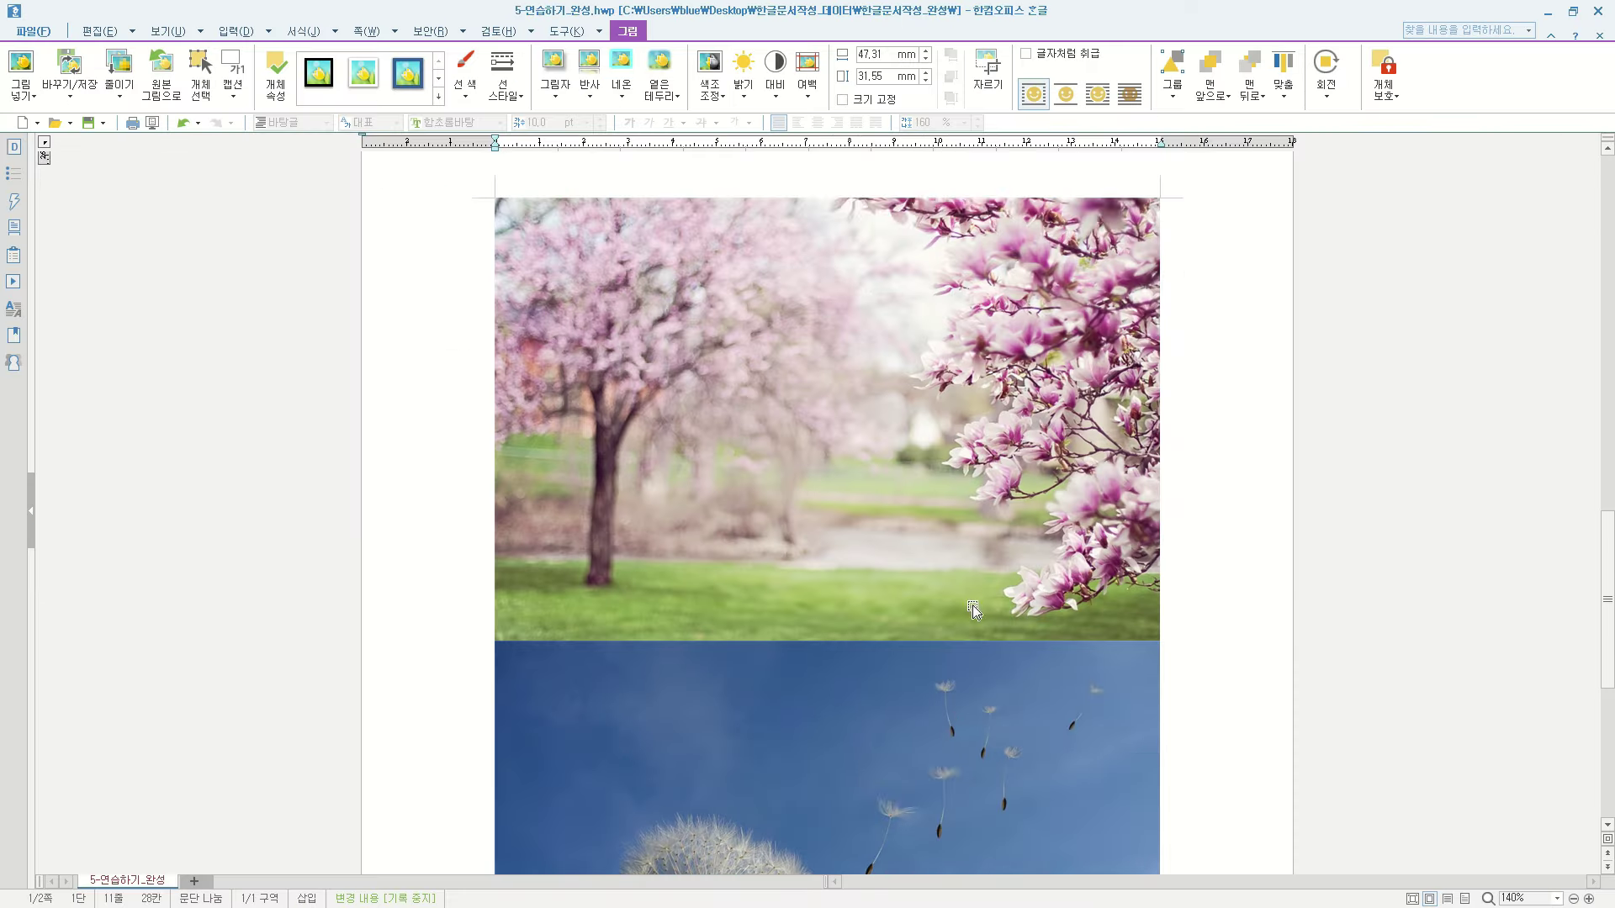
scroll(810, 416, "up", 1)
left_click(803, 281)
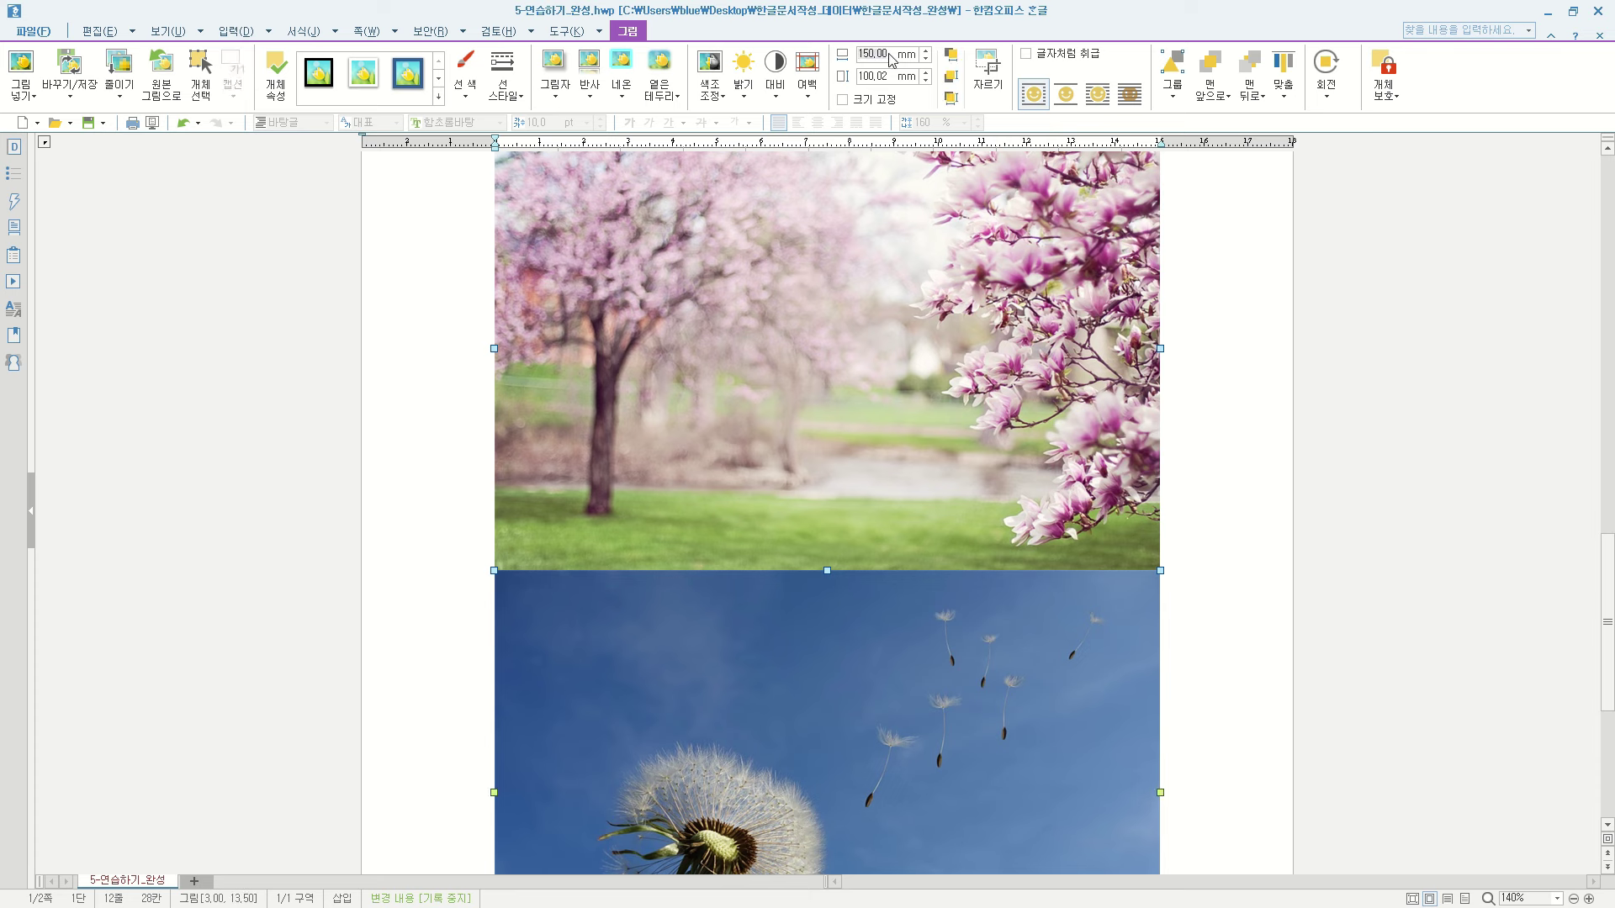
double_click(887, 56)
type("47,31")
key("Return")
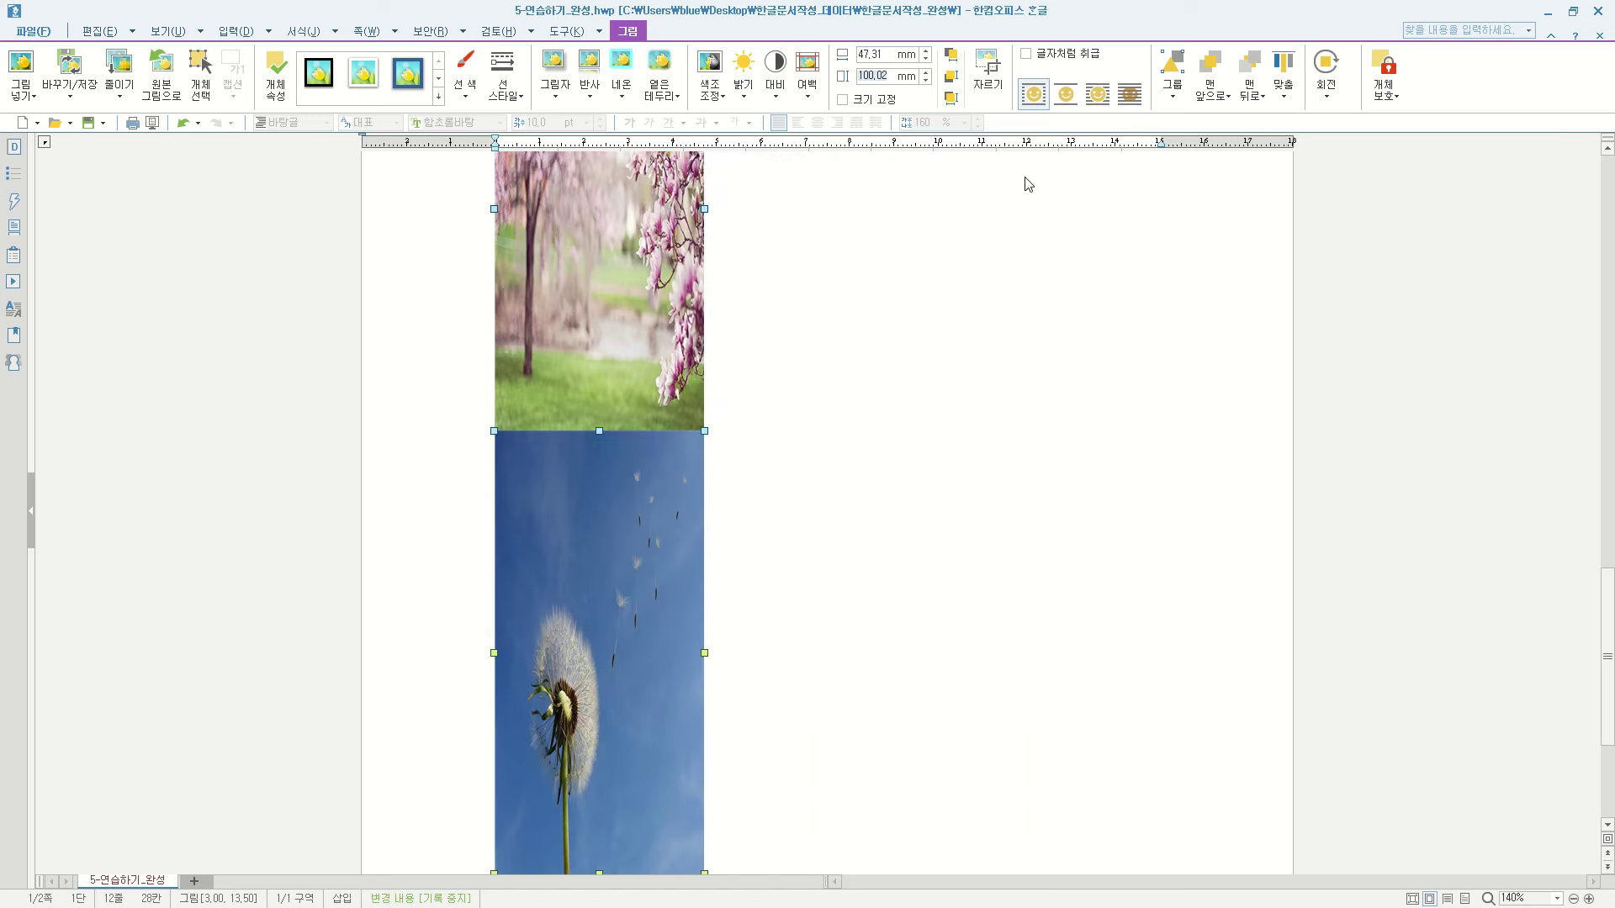
Step: Set the height of the selected cherry tree and dandelion pictures to 31.55 mm
type("31,55")
key("Return")
scroll(966, 303, "up", 6)
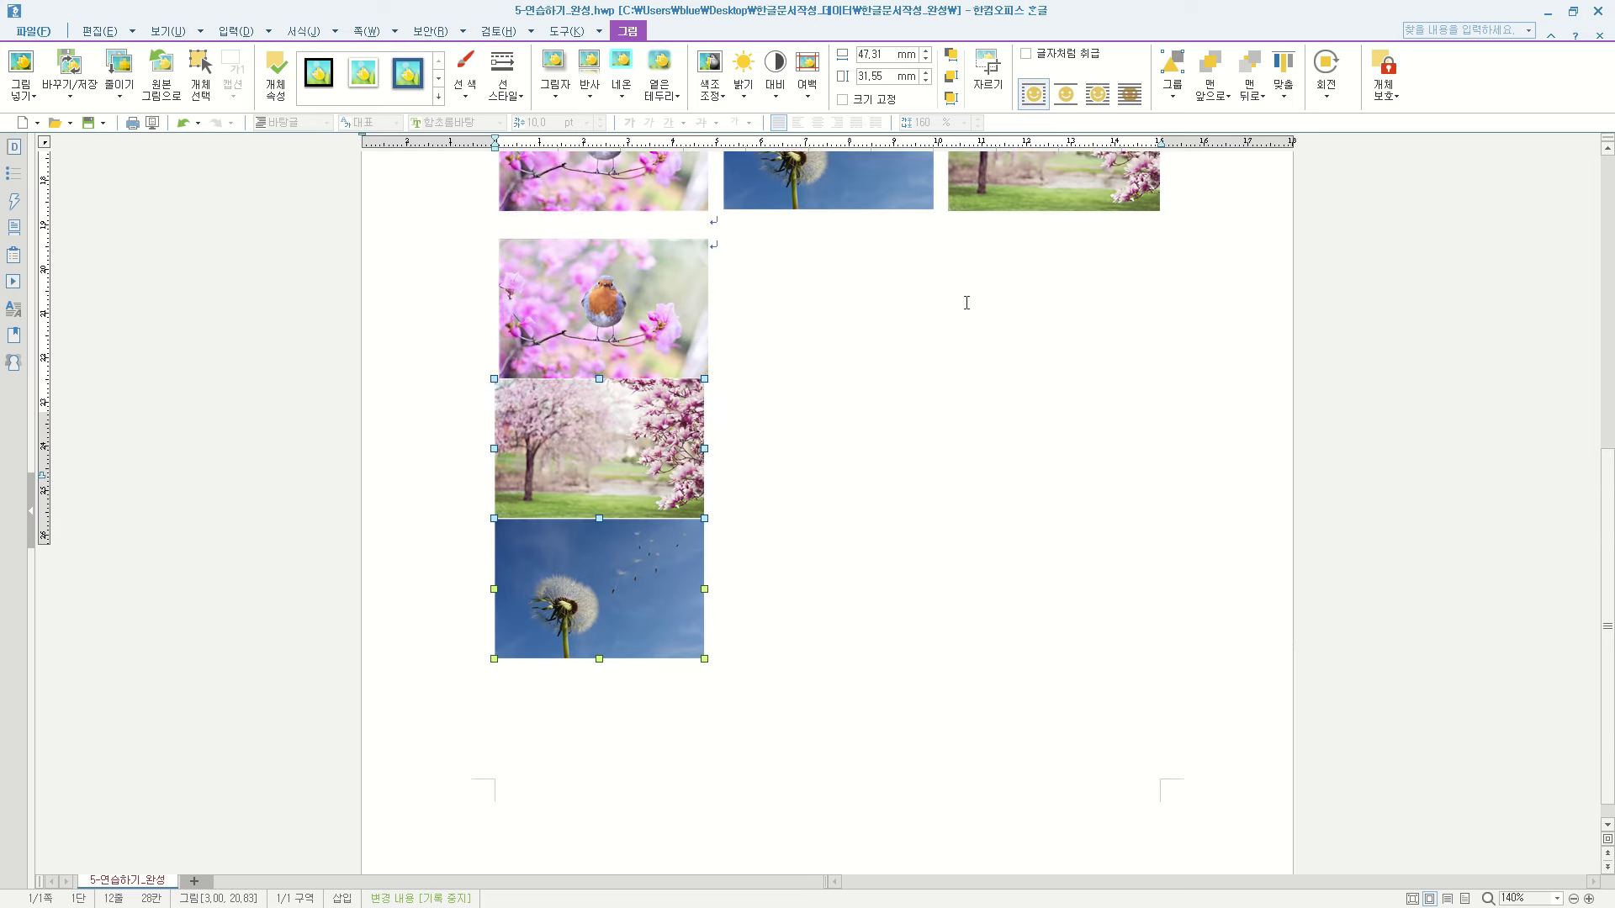
Step: Move the new dandelion and cherry tree pictures beside the new bird picture, with the dandelion in the middle and the cherry tree at the end
left_click(951, 438)
left_click_drag(602, 612, 846, 485)
left_click(584, 678)
left_click_drag(593, 620, 1157, 497)
left_click(848, 480)
mouse_move(848, 480)
left_mouse_down()
mouse_move(854, 513)
mouse_move(822, 469)
mouse_move(841, 484)
left_mouse_up()
left_click_drag(1092, 454, 1095, 447)
left_click(890, 545)
left_click_drag(902, 487, 798, 461)
left_click_drag(850, 558, 1072, 455)
Step: Select the bird, dandelion and cherry tree pictures in the second row and align them level with one another
left_click(579, 471)
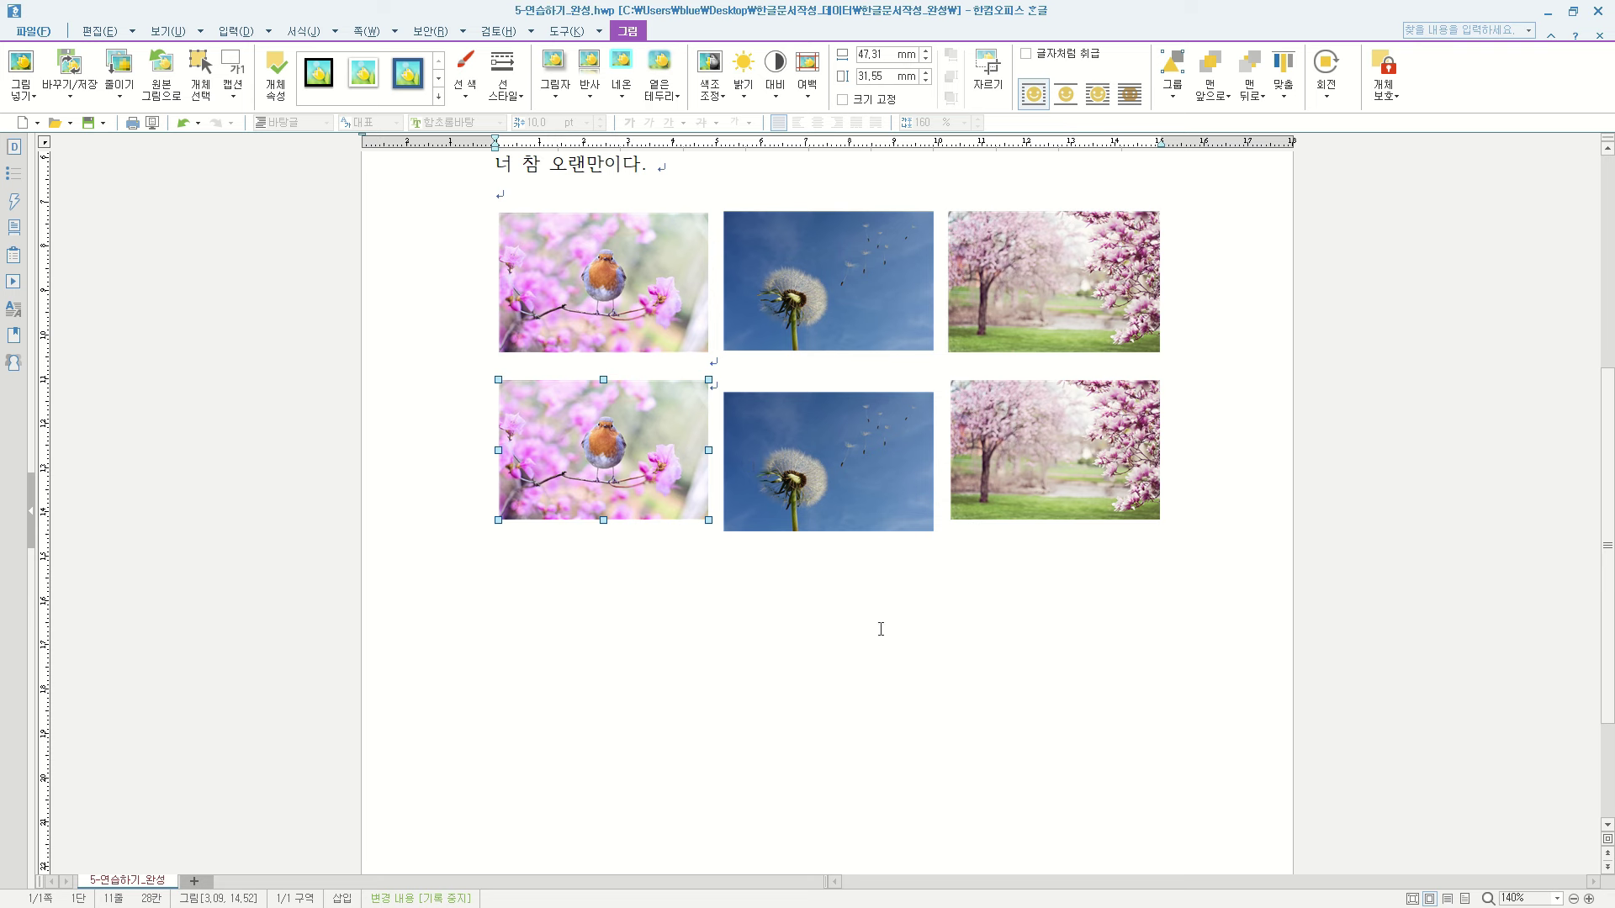
left_click(829, 458, "shift")
left_click(1055, 454, "shift")
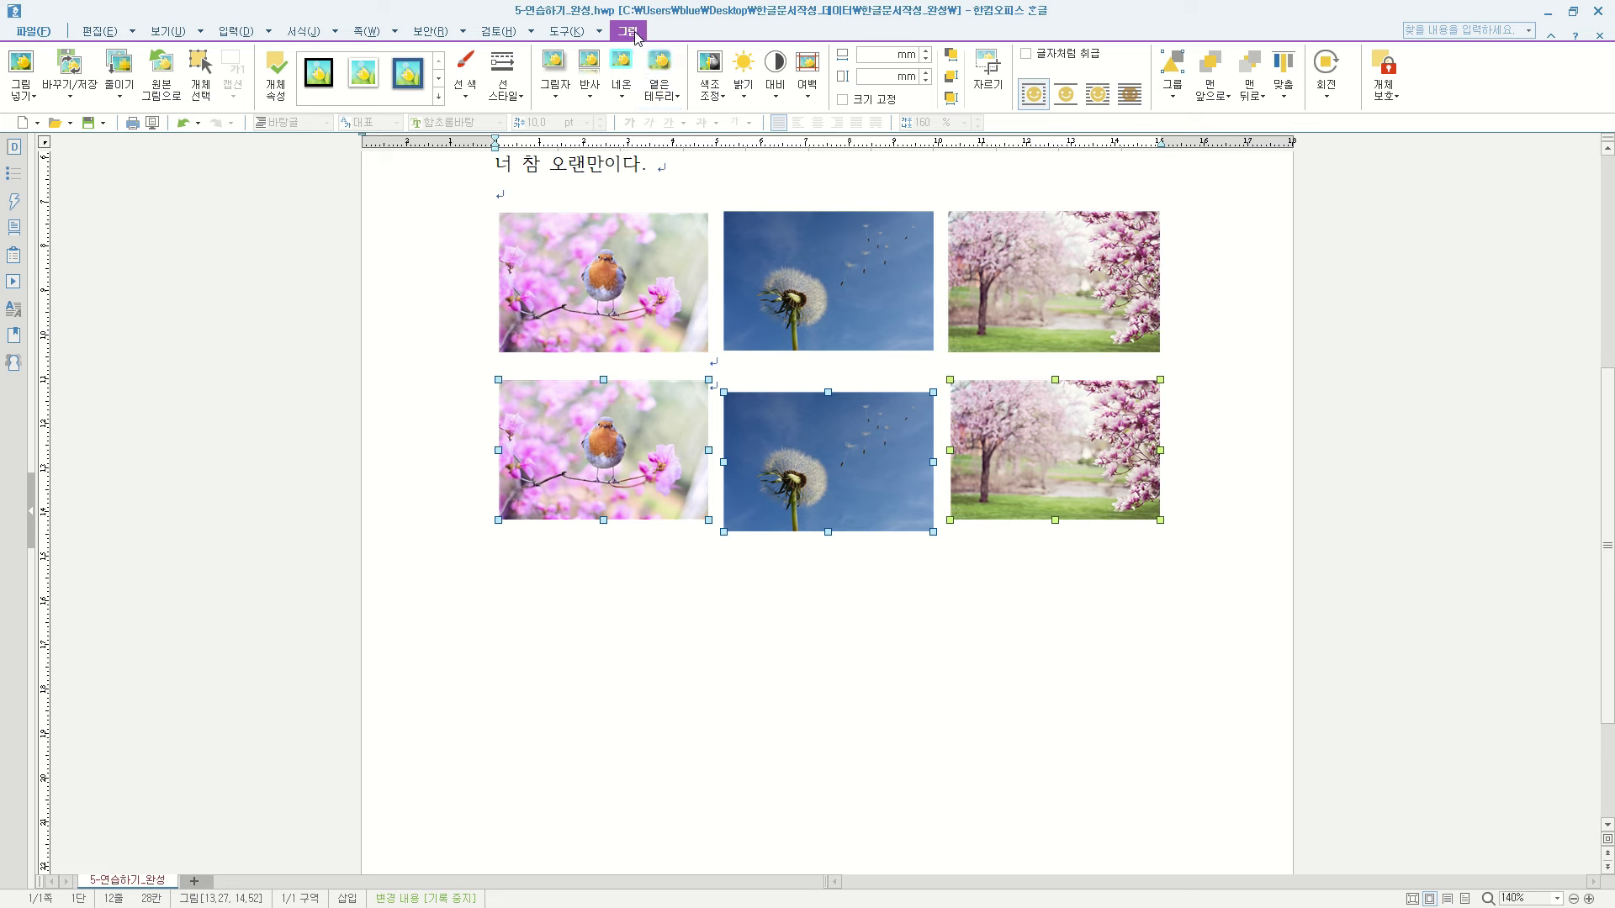
left_click(1292, 103)
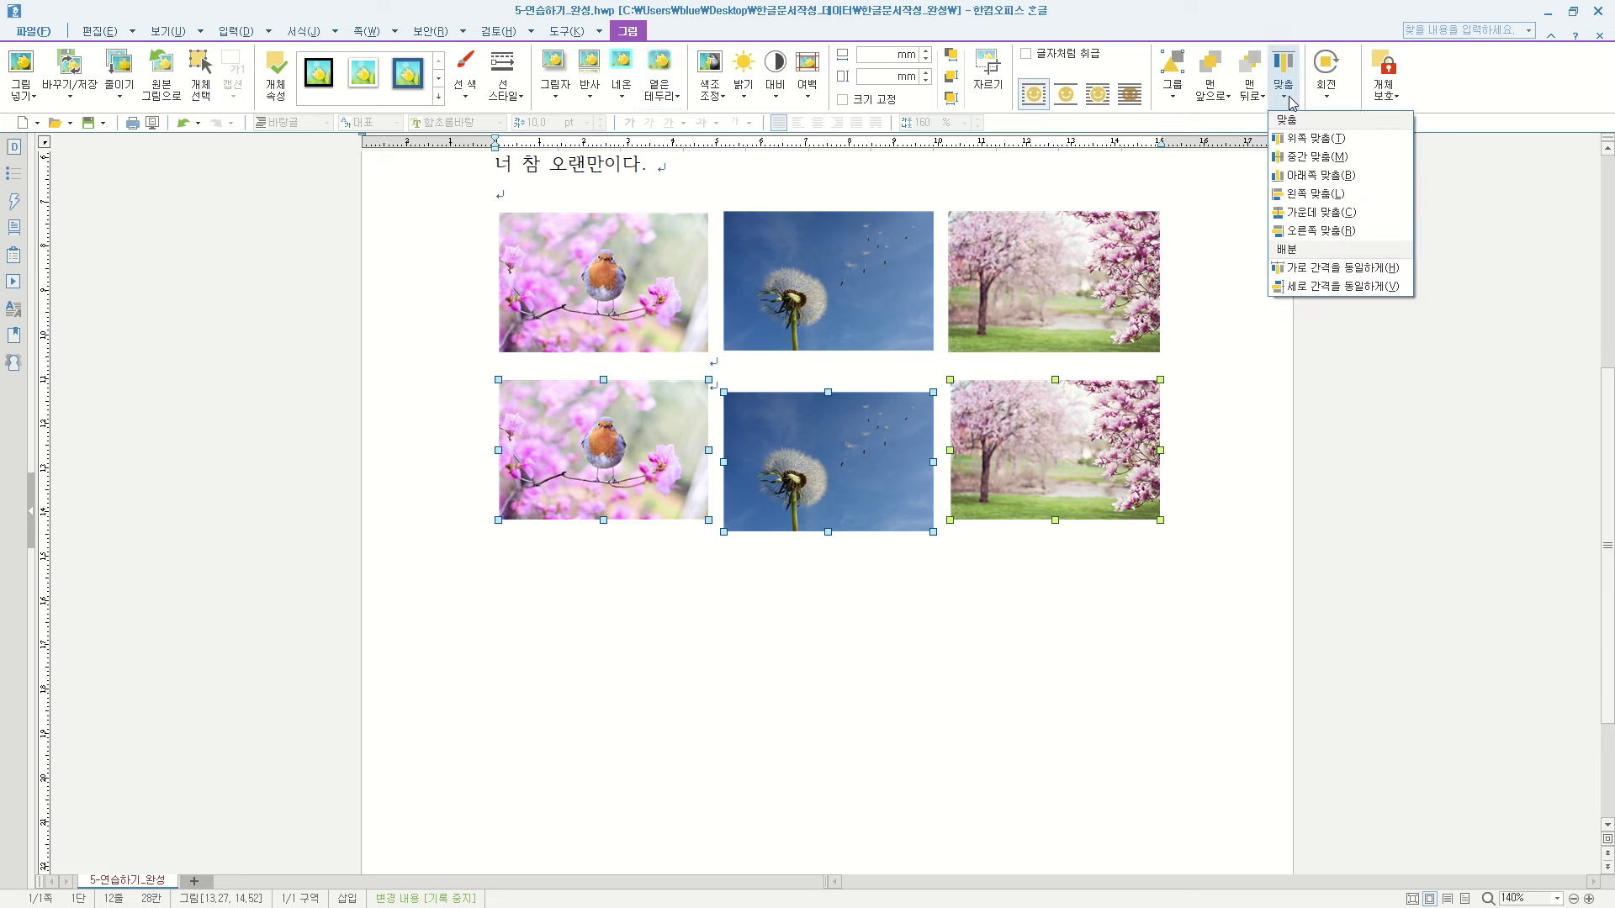
left_click(1310, 176)
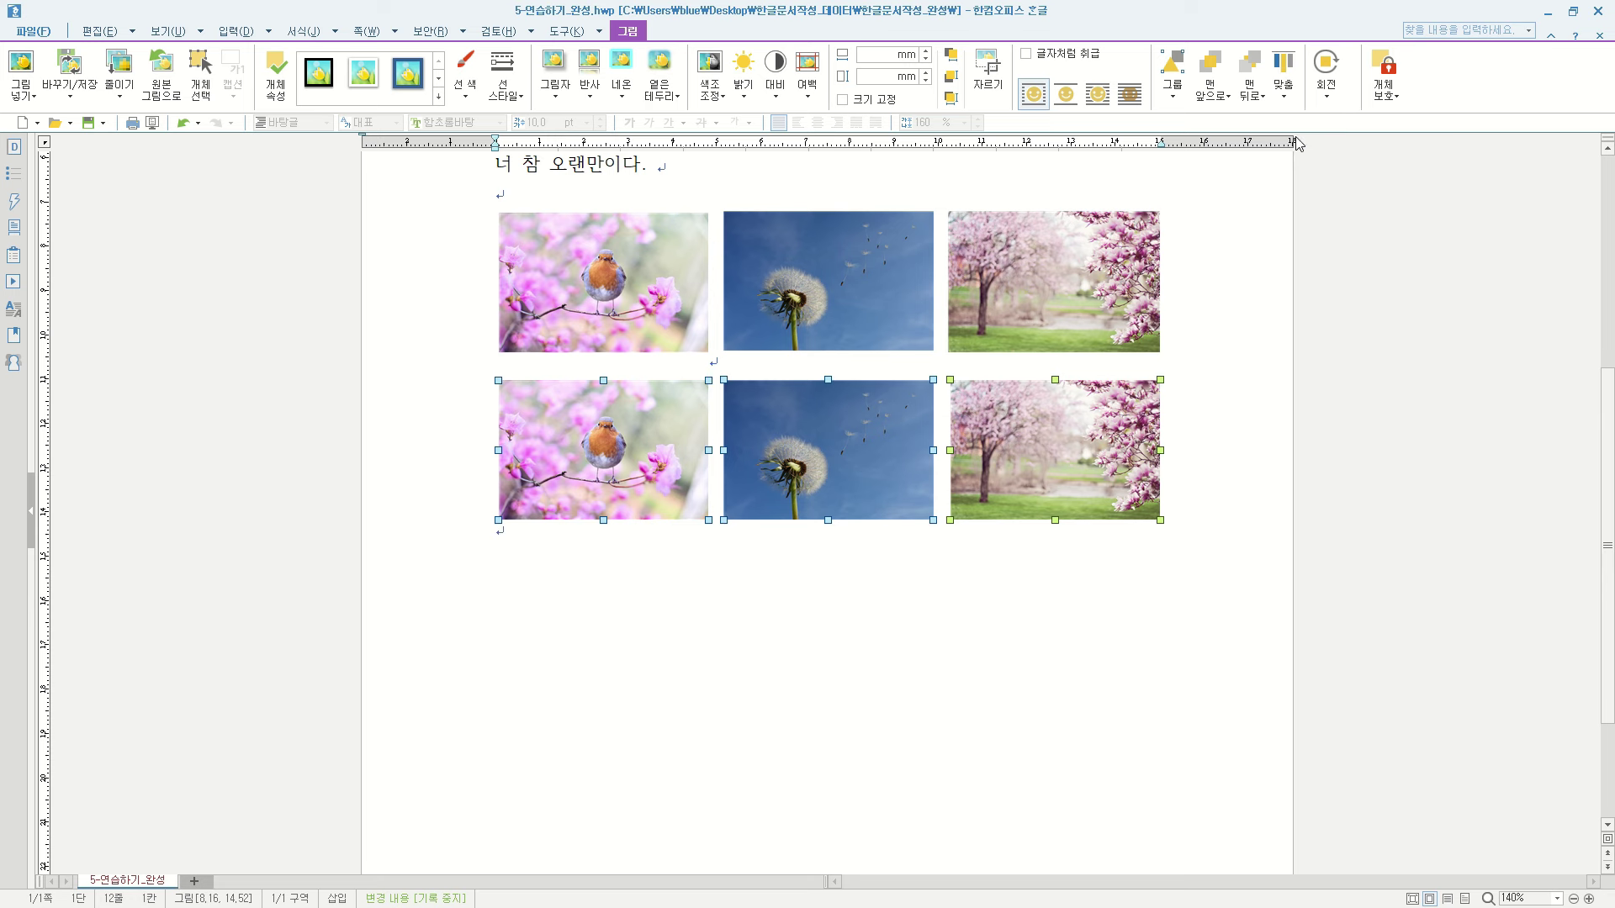
Step: Shift the second-row dandelion picture toward the cherry tree, and distribute the row's three pictures with equal horizontal spacing
left_click_drag(740, 513, 767, 473)
left_click(649, 470)
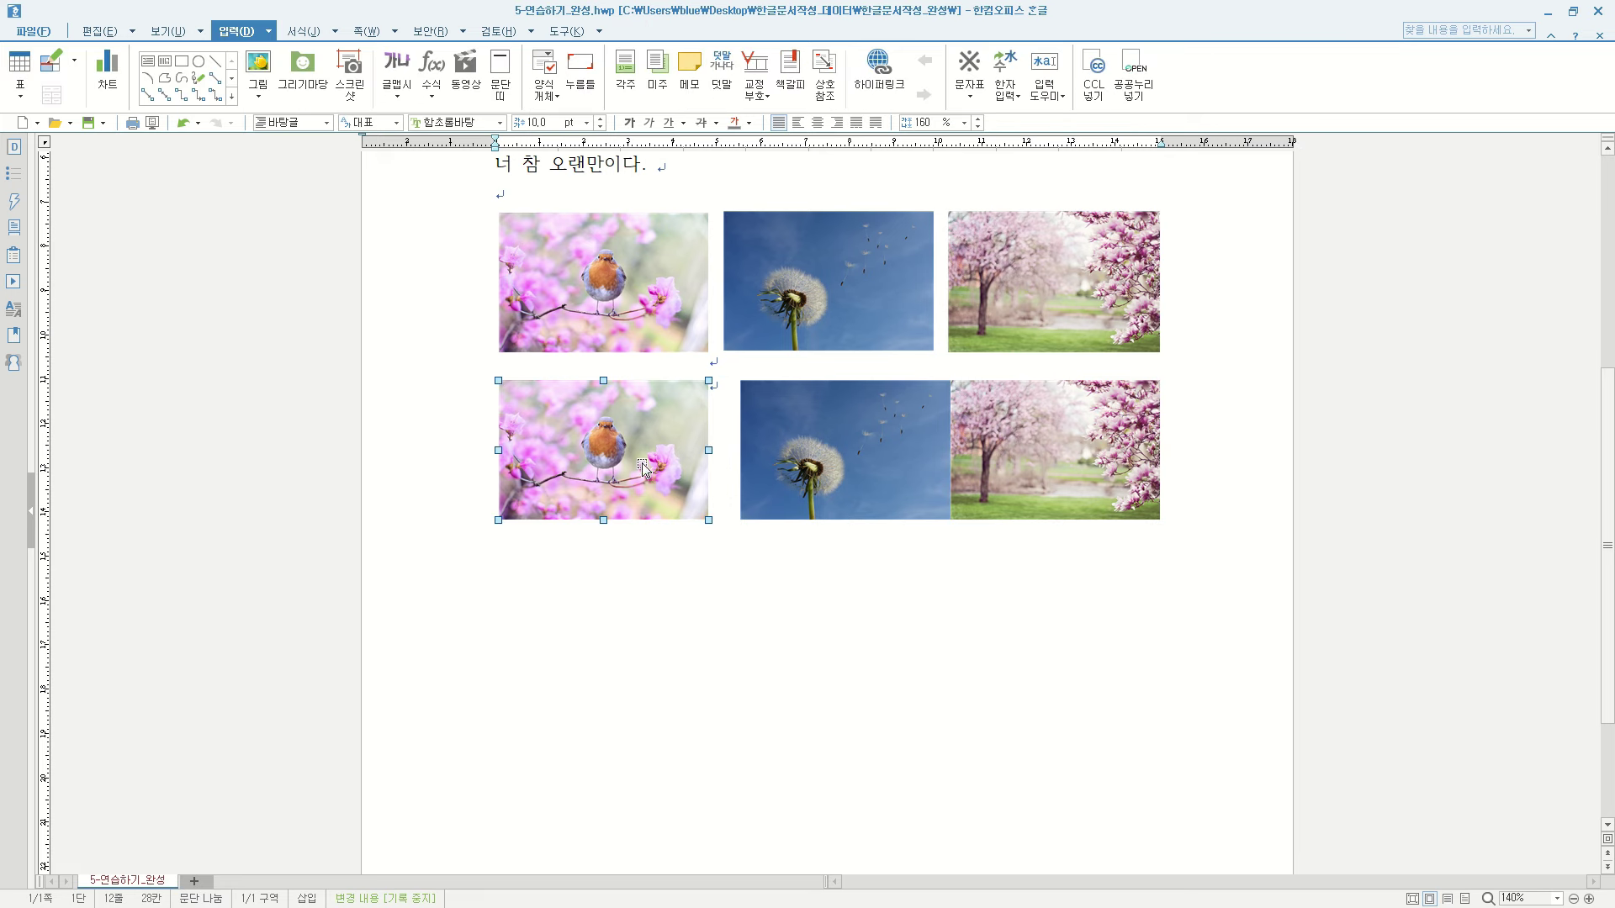
left_click(834, 461, "shift")
left_click(1033, 446, "shift")
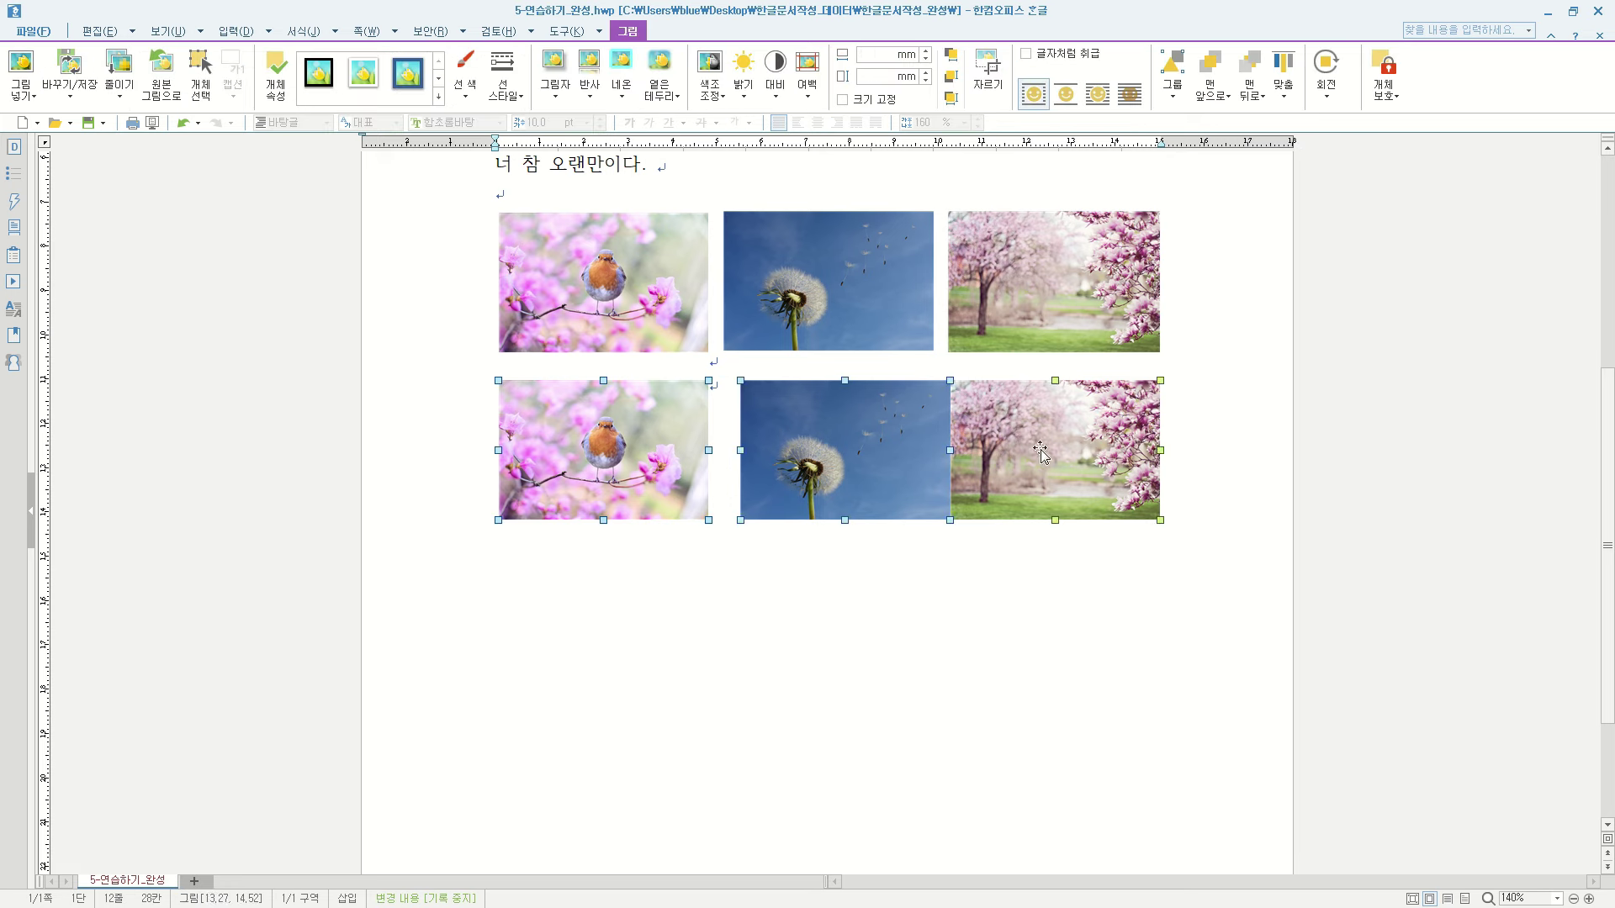
left_click(1290, 94)
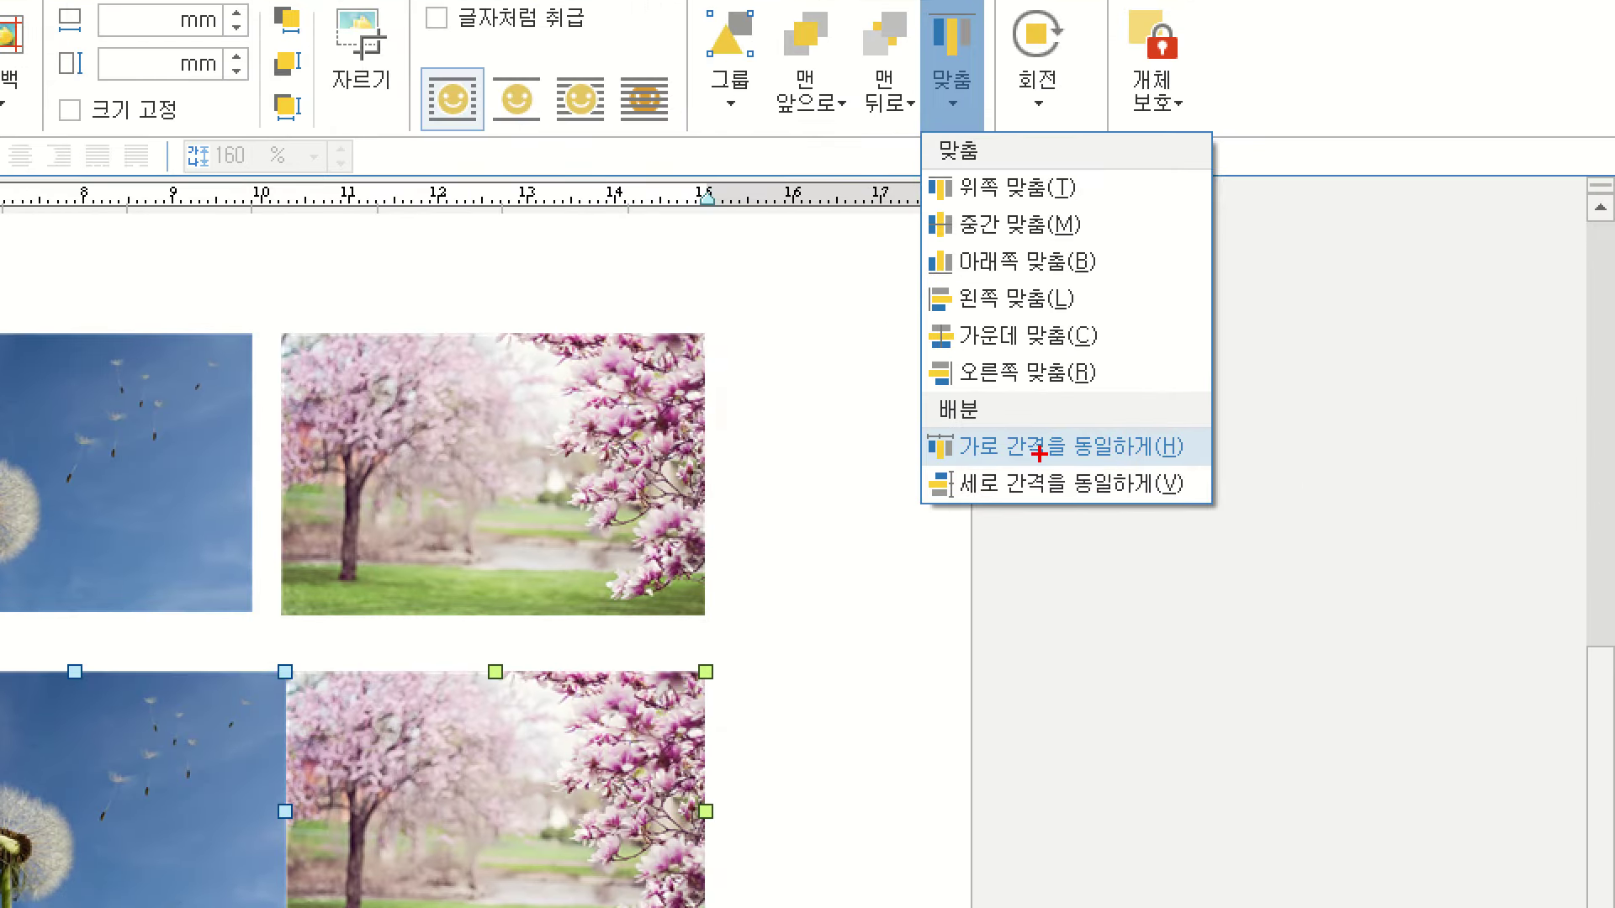
mouse_move(905, 420)
left_mouse_down()
mouse_move(1104, 468)
mouse_move(1224, 467)
left_mouse_up()
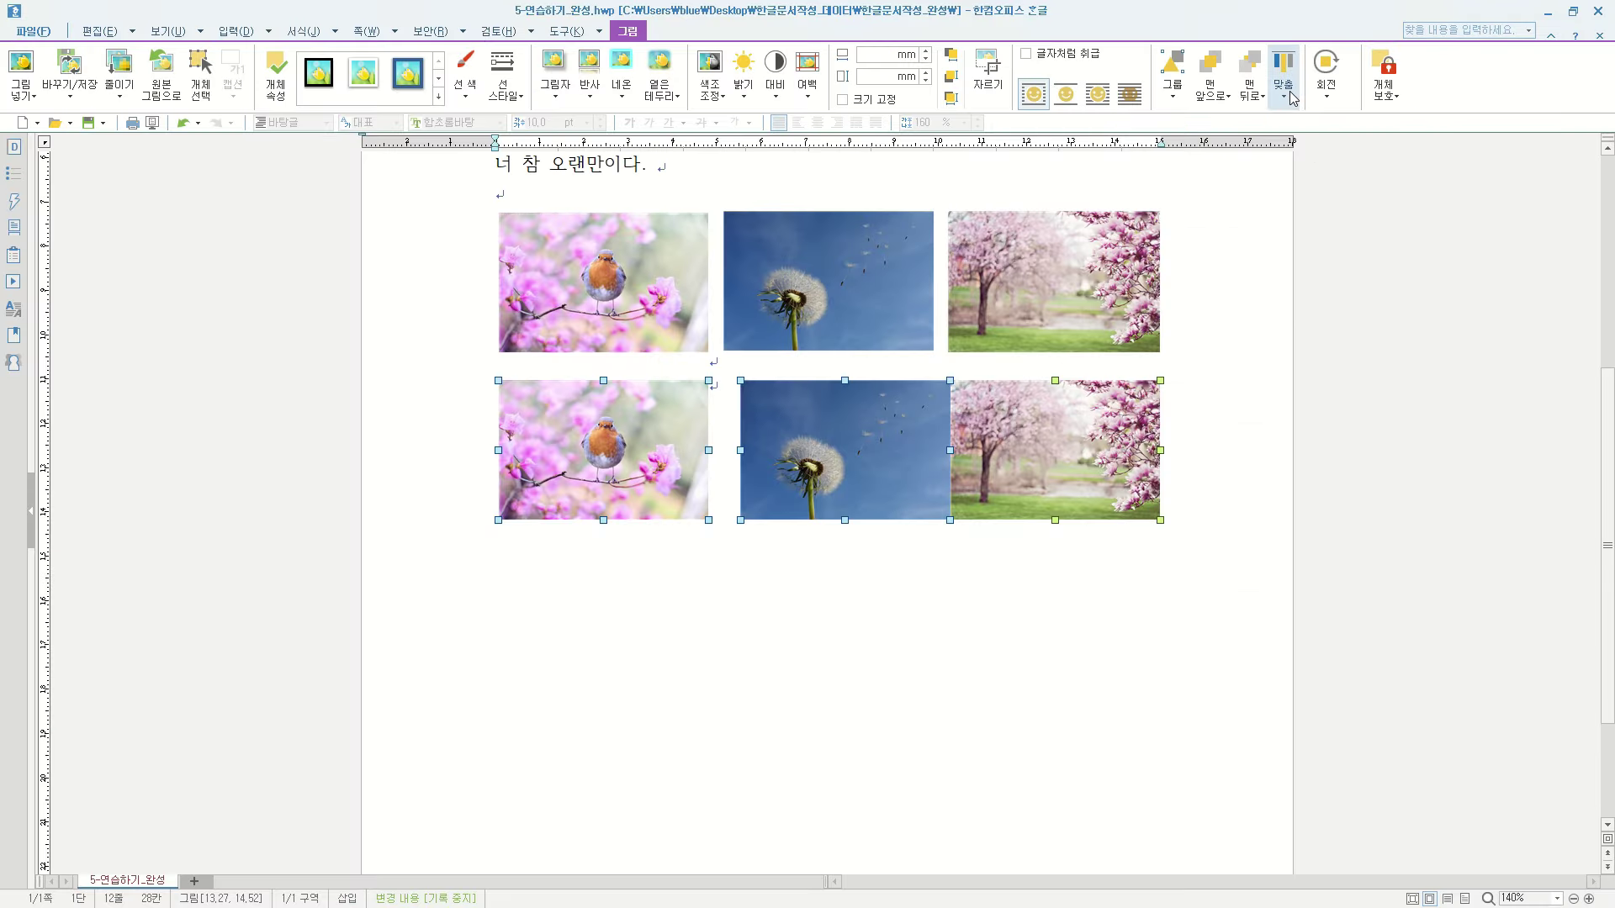
left_click(950, 50)
left_click(1332, 274)
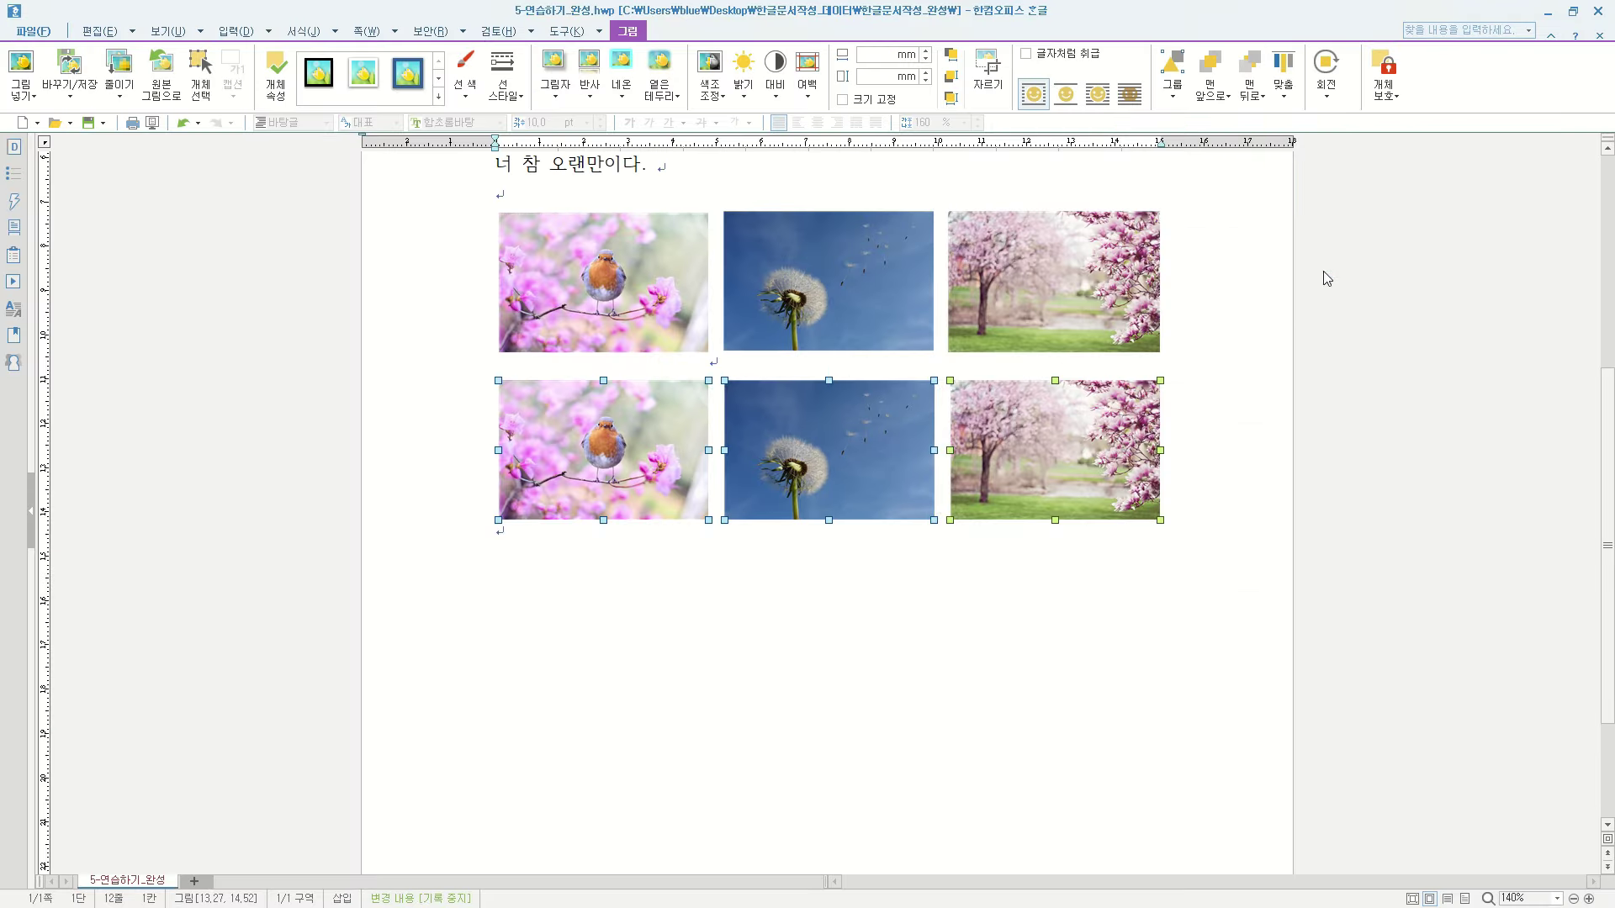
left_click(931, 704)
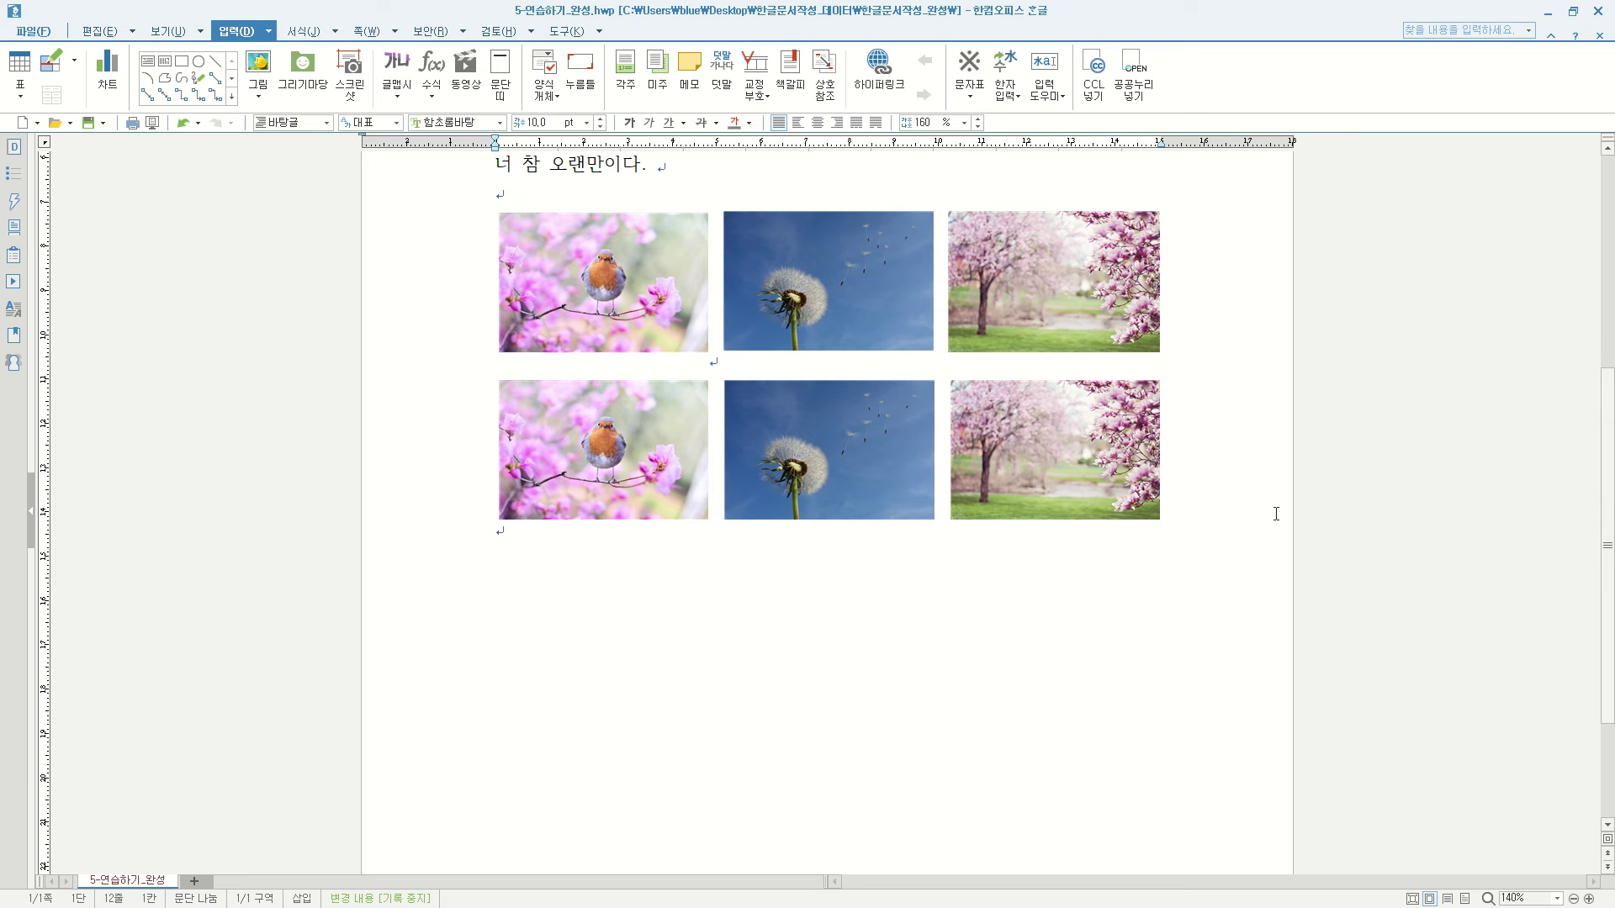
scroll(709, 457, "up", 6)
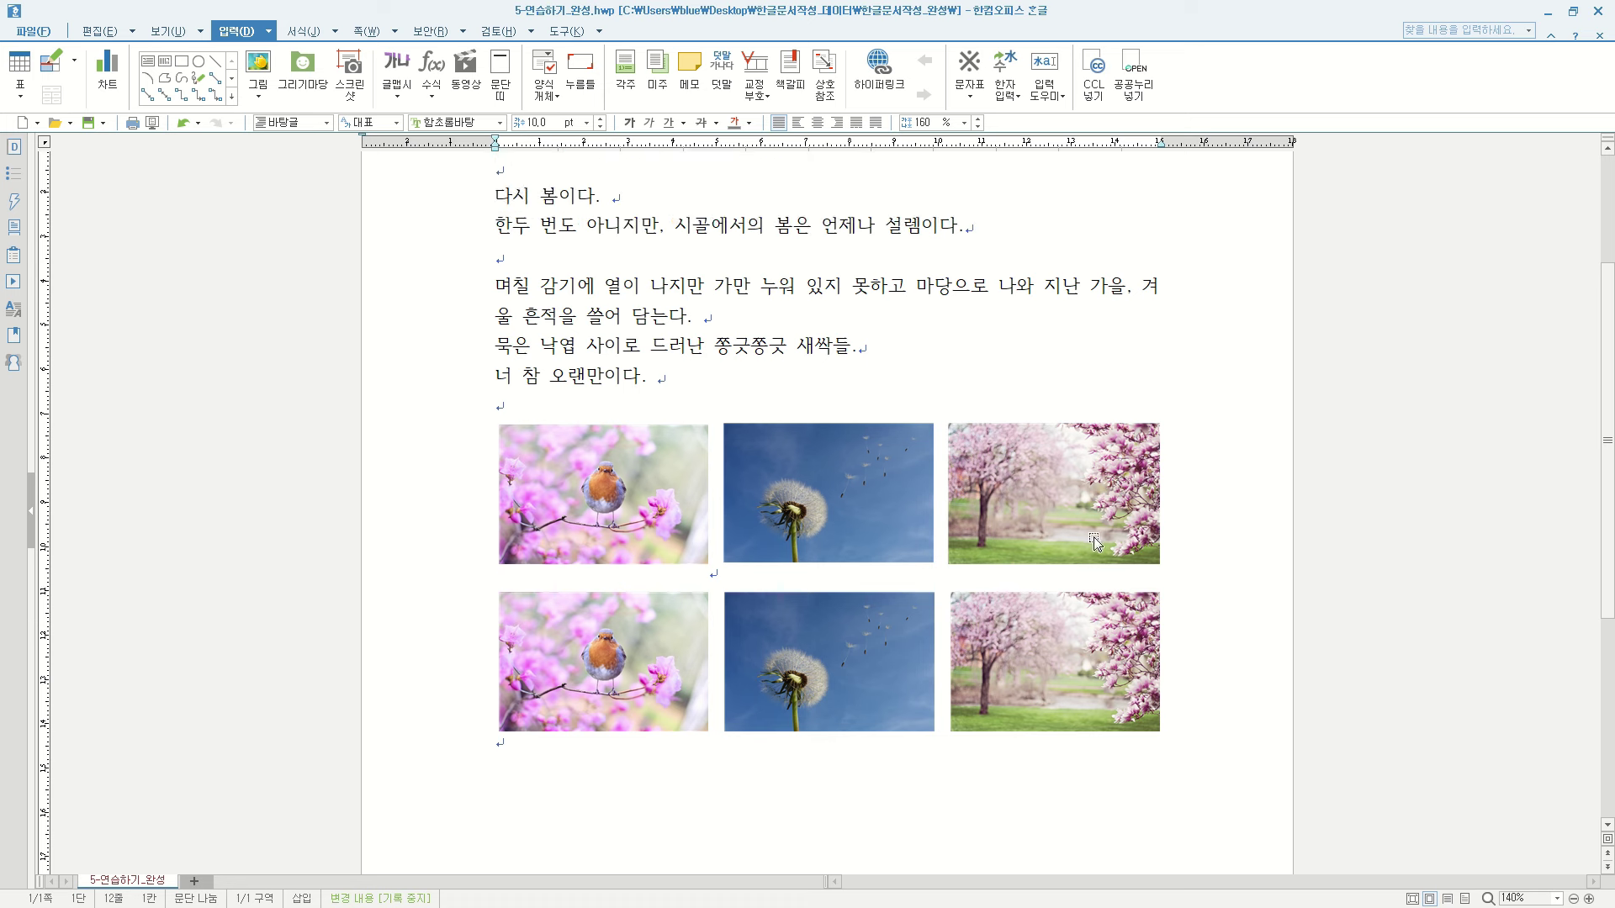